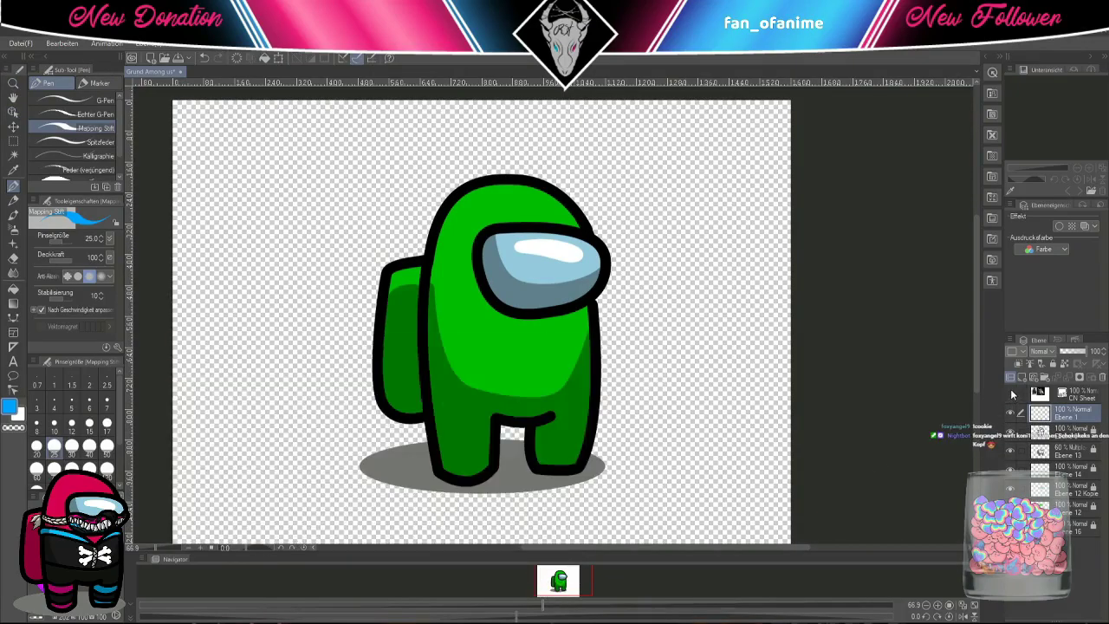
- Consult the CN Sheet reference layer, hide it, and sketch a blue scarf and belt around the character's torso on Ebene 1
{"action": "left_click", "coordinate": [1011, 392]}
{"action": "key", "text": "ctrl+space"}
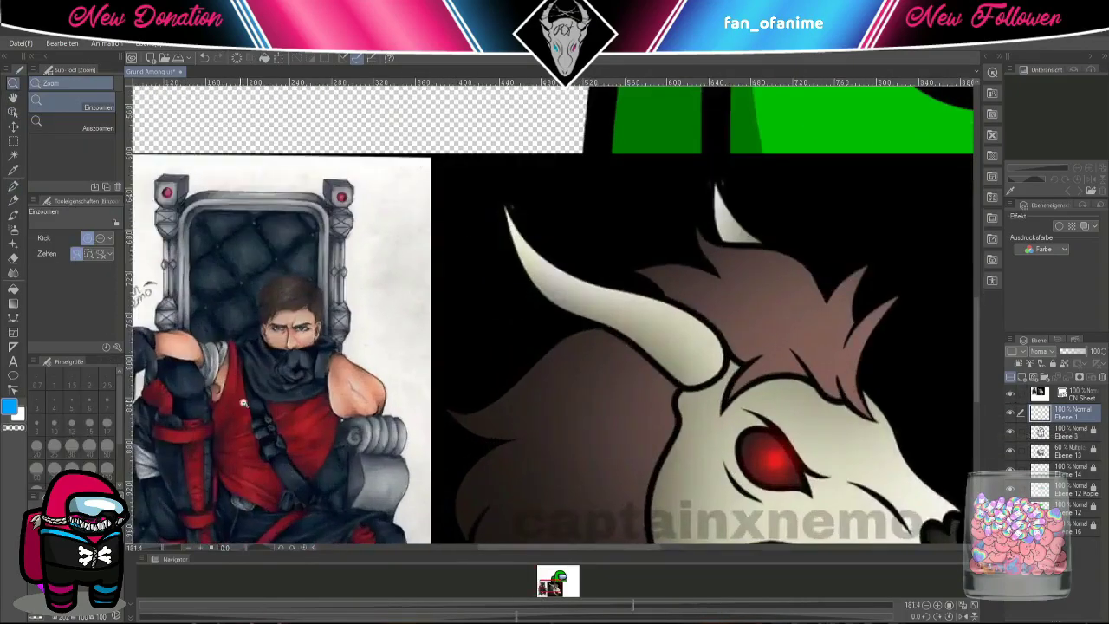
{"action": "left_click", "coordinate": [1010, 392]}
{"action": "key", "text": "p"}
{"action": "mouse_move", "coordinate": [472, 236]}
{"action": "left_mouse_down"}
{"action": "mouse_move", "coordinate": [698, 274]}
{"action": "mouse_move", "coordinate": [446, 286]}
{"action": "mouse_move", "coordinate": [680, 360]}
{"action": "mouse_move", "coordinate": [464, 344]}
{"action": "mouse_move", "coordinate": [601, 350]}
{"action": "left_mouse_up"}
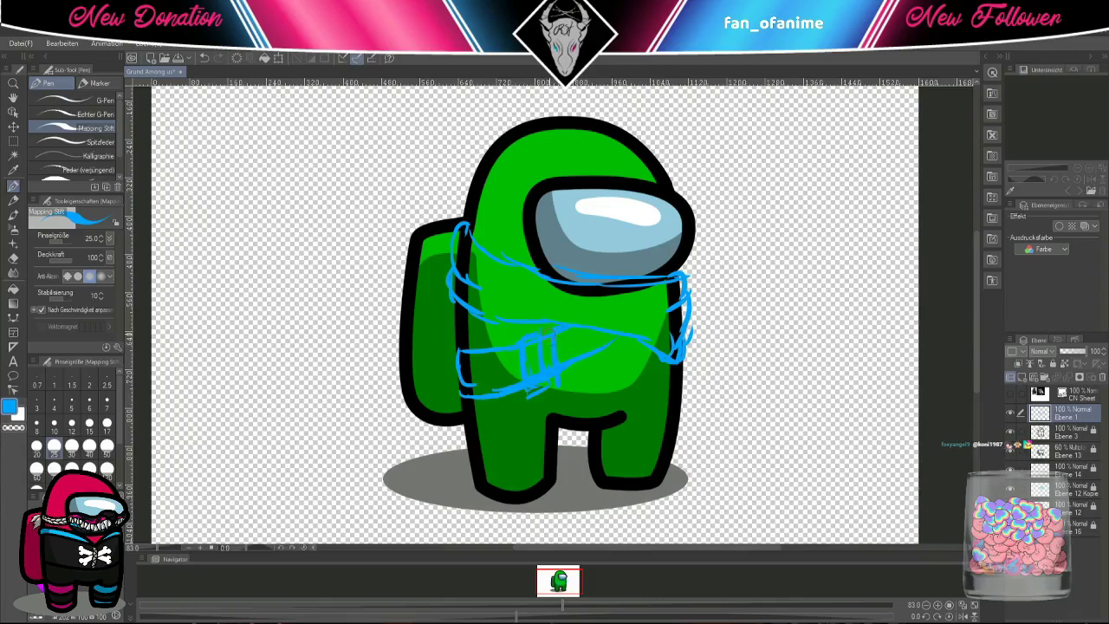
- Sketch the boot bands and laces on both legs and finish the belt with its pouches in blue
{"action": "mouse_move", "coordinate": [474, 346]}
{"action": "left_mouse_down"}
{"action": "mouse_move", "coordinate": [468, 391]}
{"action": "mouse_move", "coordinate": [497, 490]}
{"action": "left_mouse_up"}
{"action": "left_click_drag", "start_coordinate": [523, 433], "coordinate": [522, 483]}
{"action": "mouse_move", "coordinate": [511, 439]}
{"action": "left_mouse_down"}
{"action": "mouse_move", "coordinate": [515, 490]}
{"action": "mouse_move", "coordinate": [531, 451]}
{"action": "mouse_move", "coordinate": [484, 407]}
{"action": "left_mouse_up"}
{"action": "mouse_move", "coordinate": [555, 424]}
{"action": "left_mouse_down"}
{"action": "mouse_move", "coordinate": [509, 467]}
{"action": "mouse_move", "coordinate": [563, 468]}
{"action": "left_mouse_up"}
{"action": "mouse_move", "coordinate": [624, 414]}
{"action": "left_mouse_down"}
{"action": "mouse_move", "coordinate": [668, 425]}
{"action": "mouse_move", "coordinate": [646, 465]}
{"action": "mouse_move", "coordinate": [607, 463]}
{"action": "mouse_move", "coordinate": [674, 443]}
{"action": "left_mouse_up"}
{"action": "mouse_move", "coordinate": [568, 390]}
{"action": "left_mouse_down"}
{"action": "mouse_move", "coordinate": [680, 382]}
{"action": "mouse_move", "coordinate": [612, 392]}
{"action": "mouse_move", "coordinate": [692, 368]}
{"action": "left_mouse_up"}
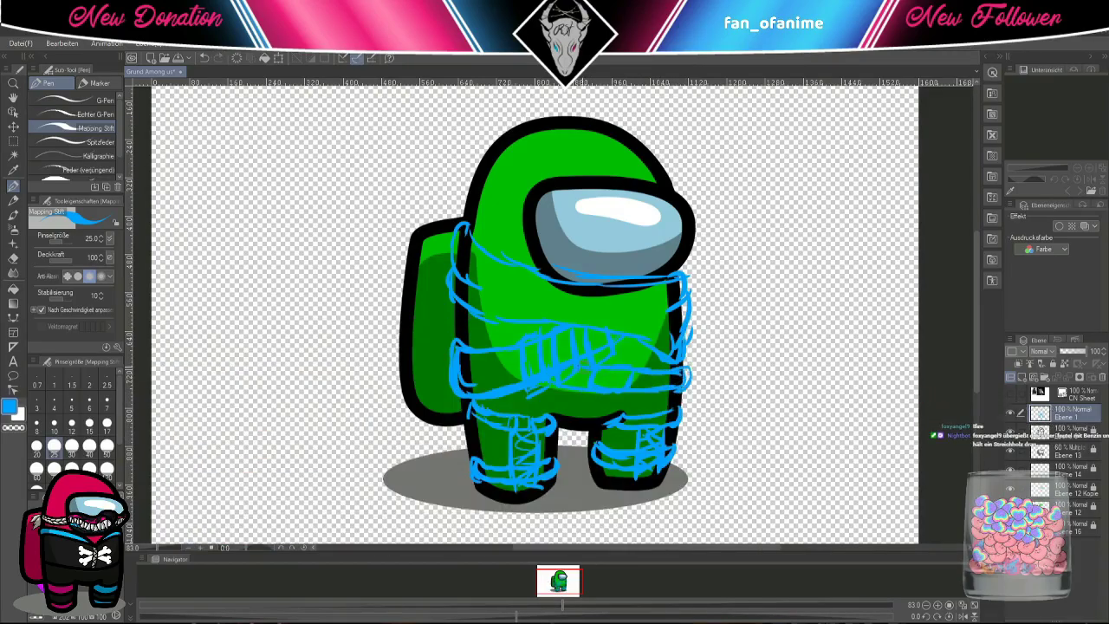
{"action": "mouse_move", "coordinate": [546, 399]}
{"action": "left_mouse_down"}
{"action": "mouse_move", "coordinate": [662, 380]}
{"action": "mouse_move", "coordinate": [652, 389]}
{"action": "left_mouse_up"}
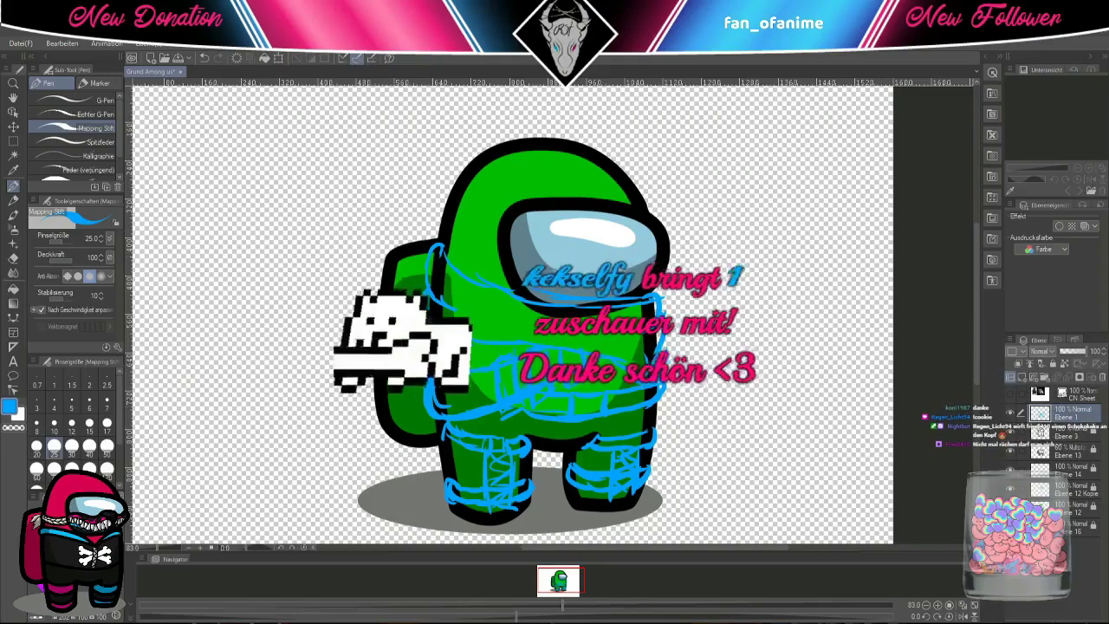
- Add a new raster layer above the blue body sketch for the head
{"action": "left_click_drag", "start_coordinate": [683, 305], "coordinate": [639, 297]}
{"action": "key", "text": "ctrl+shift+n"}
{"action": "left_click_drag", "start_coordinate": [538, 130], "coordinate": [631, 185]}
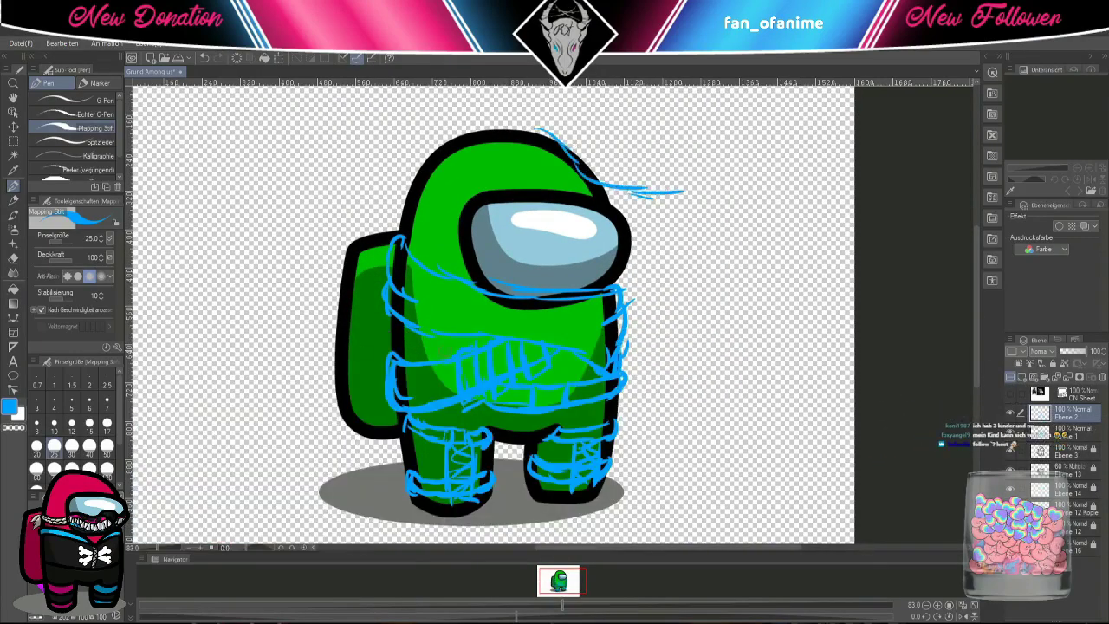
{"action": "key", "text": "ctrl+z"}
{"action": "left_click_drag", "start_coordinate": [529, 215], "coordinate": [628, 251]}
{"action": "mouse_move", "coordinate": [563, 149]}
{"action": "left_mouse_down"}
{"action": "mouse_move", "coordinate": [678, 193]}
{"action": "mouse_move", "coordinate": [642, 250]}
{"action": "left_mouse_up"}
{"action": "left_click_drag", "start_coordinate": [525, 218], "coordinate": [572, 235]}
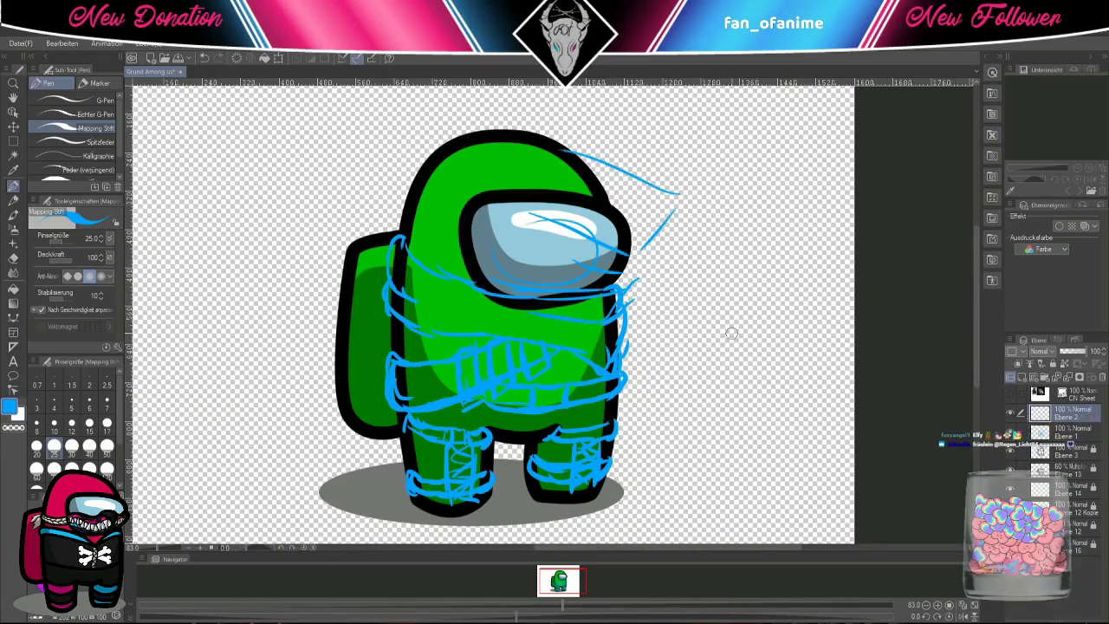
{"action": "key", "text": "ctrl+z"}
{"action": "key", "text": "ctrl+z"}
{"action": "key", "text": "ctrl+z"}
{"action": "key", "text": "ctrl+z"}
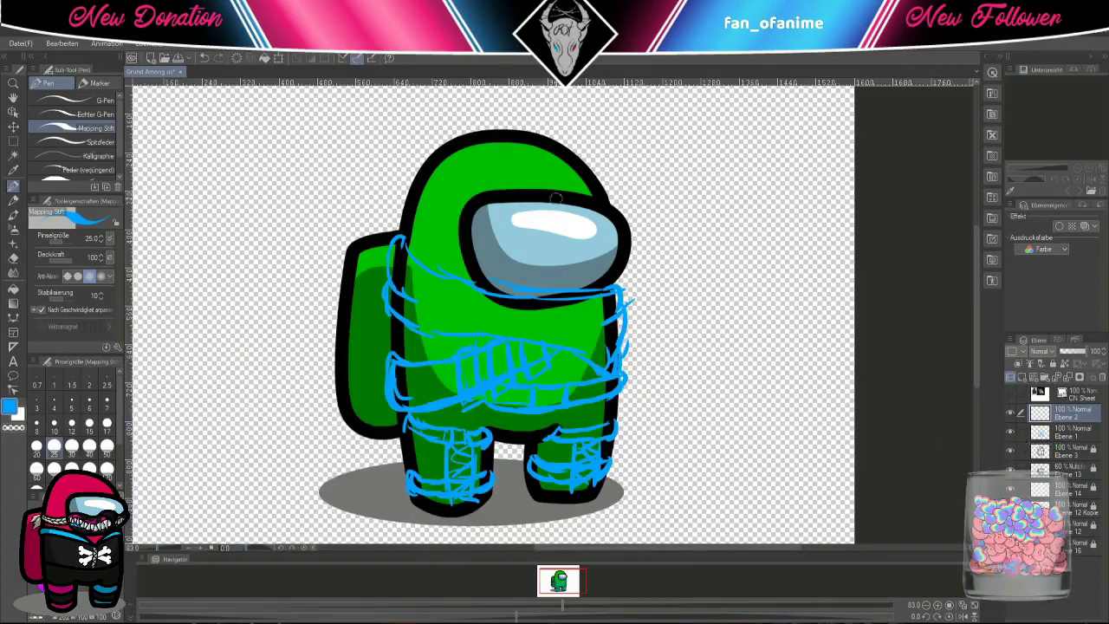
- Sketch the skull mask's outline around the helmet, with a jagged tooth line and snout over the visor
{"action": "mouse_move", "coordinate": [588, 212]}
{"action": "left_mouse_down"}
{"action": "mouse_move", "coordinate": [594, 228]}
{"action": "mouse_move", "coordinate": [511, 113]}
{"action": "mouse_move", "coordinate": [403, 247]}
{"action": "left_mouse_up"}
{"action": "left_click_drag", "start_coordinate": [539, 239], "coordinate": [611, 248]}
{"action": "mouse_move", "coordinate": [641, 212]}
{"action": "left_mouse_down"}
{"action": "mouse_move", "coordinate": [646, 263]}
{"action": "mouse_move", "coordinate": [631, 277]}
{"action": "left_mouse_up"}
{"action": "mouse_move", "coordinate": [513, 204]}
{"action": "left_mouse_down"}
{"action": "mouse_move", "coordinate": [615, 204]}
{"action": "mouse_move", "coordinate": [628, 184]}
{"action": "mouse_move", "coordinate": [576, 135]}
{"action": "mouse_move", "coordinate": [640, 198]}
{"action": "left_mouse_up"}
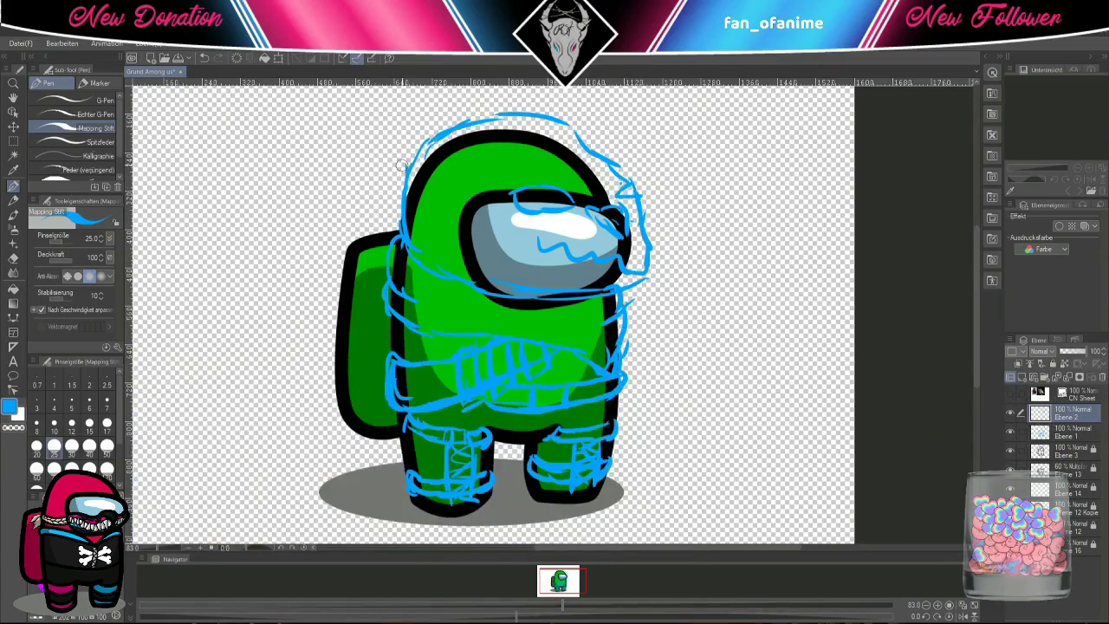
- Sketch the curved horns on top of the head and the spiky mane behind it
{"action": "scroll", "coordinate": [400, 165], "scroll_direction": "up", "scroll_amount": 2}
{"action": "mouse_move", "coordinate": [472, 199]}
{"action": "left_mouse_down"}
{"action": "mouse_move", "coordinate": [316, 119]}
{"action": "mouse_move", "coordinate": [425, 199]}
{"action": "mouse_move", "coordinate": [562, 149]}
{"action": "left_mouse_up"}
{"action": "left_click_drag", "start_coordinate": [562, 149], "coordinate": [607, 217]}
{"action": "left_click_drag", "start_coordinate": [402, 212], "coordinate": [335, 237]}
{"action": "left_click_drag", "start_coordinate": [398, 260], "coordinate": [311, 347]}
{"action": "left_click_drag", "start_coordinate": [382, 320], "coordinate": [325, 425]}
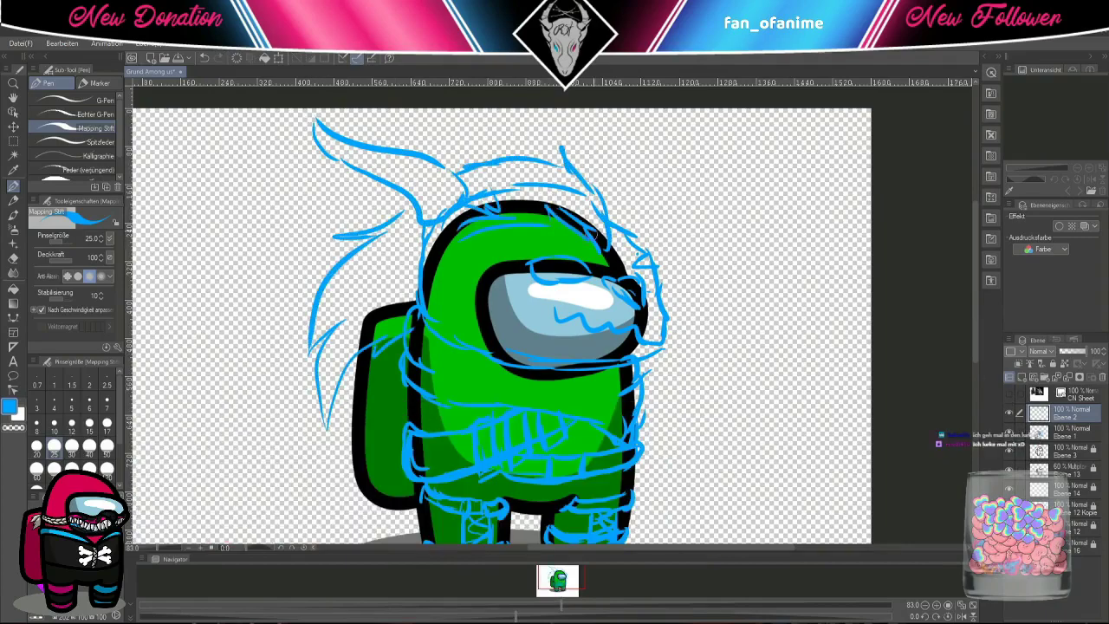
- Erase the front of the skull sketch and redraw its tooth line and sloping snout over the visor
{"action": "scroll", "coordinate": [598, 234], "scroll_direction": "down", "scroll_amount": 1}
{"action": "key", "text": "e"}
{"action": "mouse_move", "coordinate": [579, 234]}
{"action": "left_mouse_down"}
{"action": "mouse_move", "coordinate": [611, 281]}
{"action": "mouse_move", "coordinate": [485, 216]}
{"action": "left_mouse_up"}
{"action": "key", "text": "p"}
{"action": "mouse_move", "coordinate": [490, 279]}
{"action": "left_mouse_down"}
{"action": "mouse_move", "coordinate": [528, 288]}
{"action": "mouse_move", "coordinate": [596, 257]}
{"action": "left_mouse_up"}
{"action": "left_click_drag", "start_coordinate": [559, 195], "coordinate": [574, 270]}
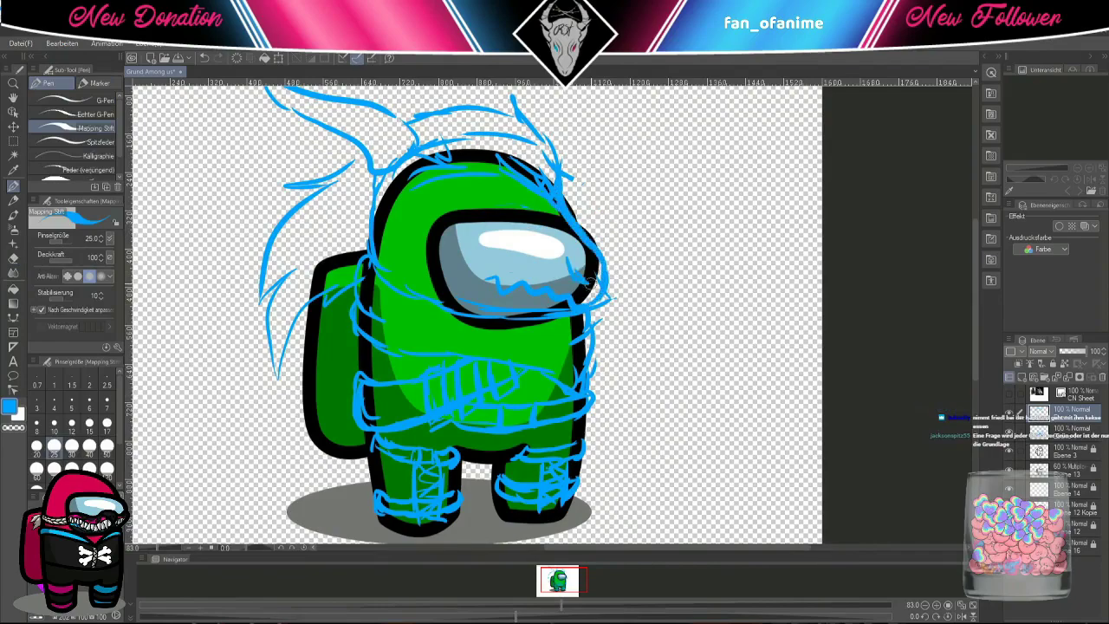
{"action": "left_click_drag", "start_coordinate": [491, 243], "coordinate": [544, 242]}
{"action": "key", "text": "ctrl+z"}
{"action": "left_click_drag", "start_coordinate": [497, 215], "coordinate": [538, 237]}
{"action": "key", "text": "ctrl+z"}
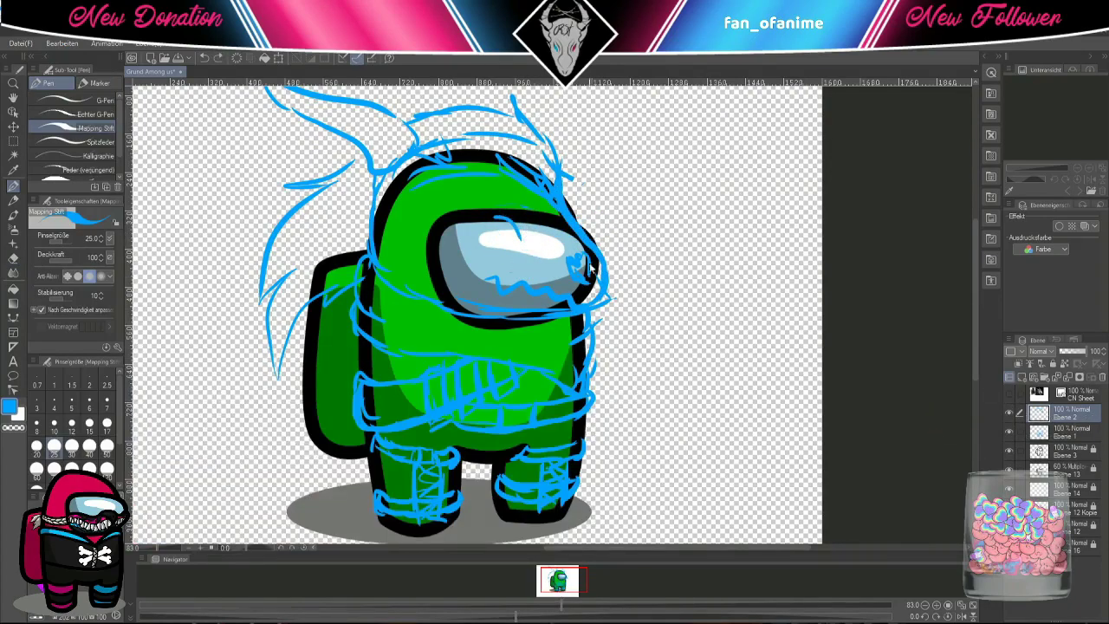
{"action": "key", "text": "e"}
{"action": "key", "text": "p"}
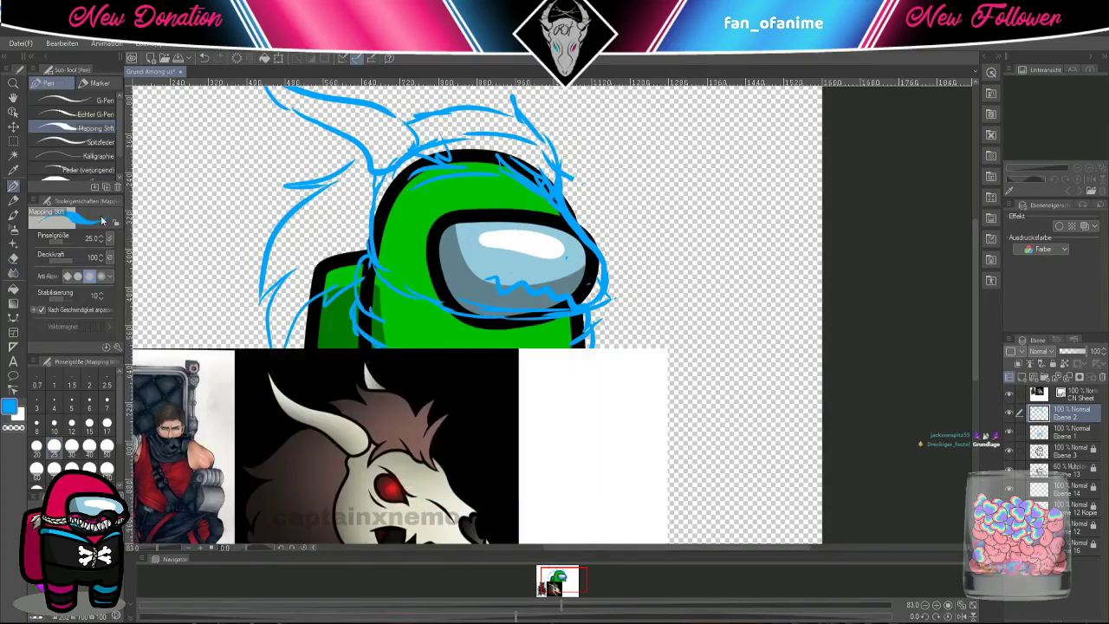
{"action": "mouse_move", "coordinate": [466, 215]}
{"action": "left_mouse_down"}
{"action": "mouse_move", "coordinate": [531, 258]}
{"action": "mouse_move", "coordinate": [574, 241]}
{"action": "mouse_move", "coordinate": [595, 264]}
{"action": "mouse_move", "coordinate": [588, 276]}
{"action": "left_mouse_up"}
{"action": "key", "text": "ctrl+z"}
{"action": "key", "text": "ctrl+z"}
- Sketch the skull's slanted eye, nostril and snout on Ebene 2 from the CN Sheet reference, and hide the reference
{"action": "mouse_move", "coordinate": [512, 233]}
{"action": "left_mouse_down"}
{"action": "mouse_move", "coordinate": [499, 266]}
{"action": "mouse_move", "coordinate": [476, 121]}
{"action": "mouse_move", "coordinate": [475, 194]}
{"action": "left_mouse_up"}
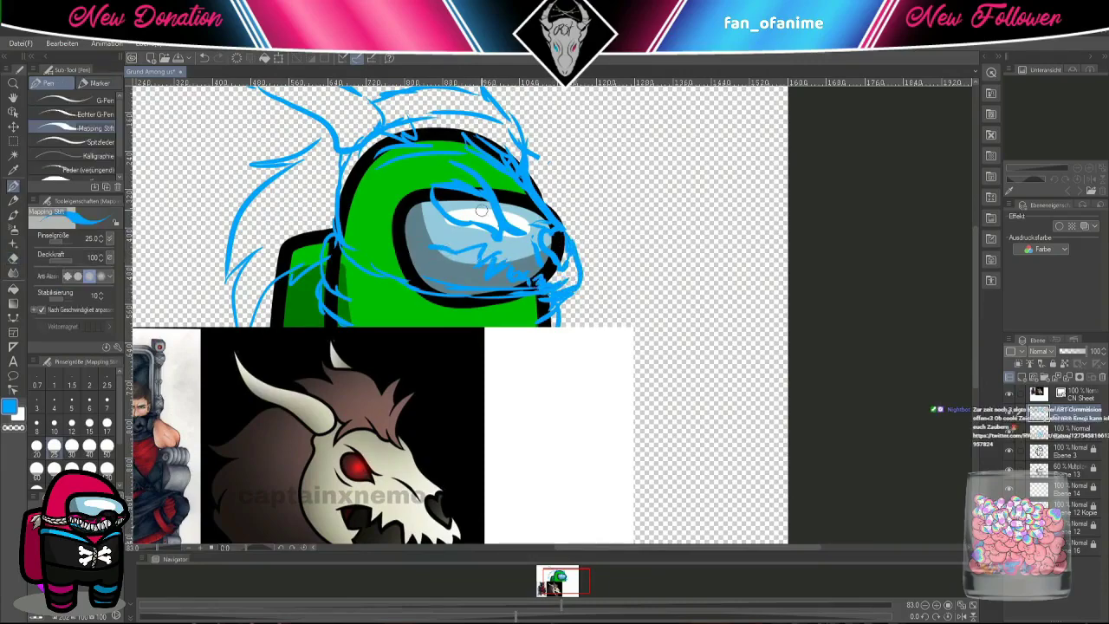
{"action": "left_click_drag", "start_coordinate": [481, 210], "coordinate": [459, 201]}
{"action": "left_click_drag", "start_coordinate": [546, 217], "coordinate": [579, 222]}
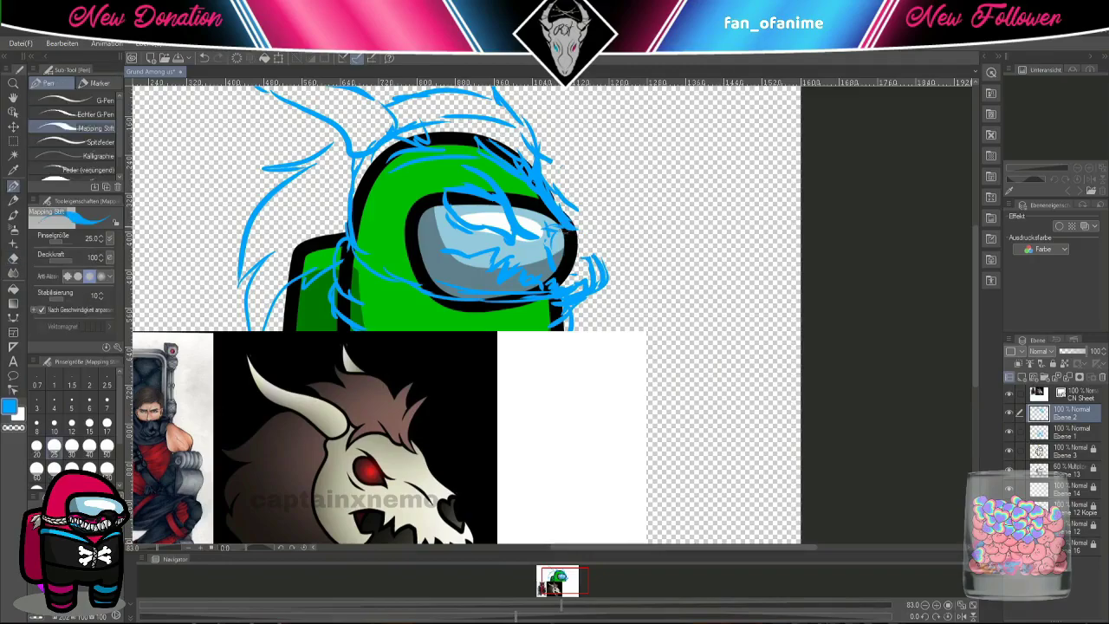
{"action": "left_click_drag", "start_coordinate": [600, 318], "coordinate": [627, 327]}
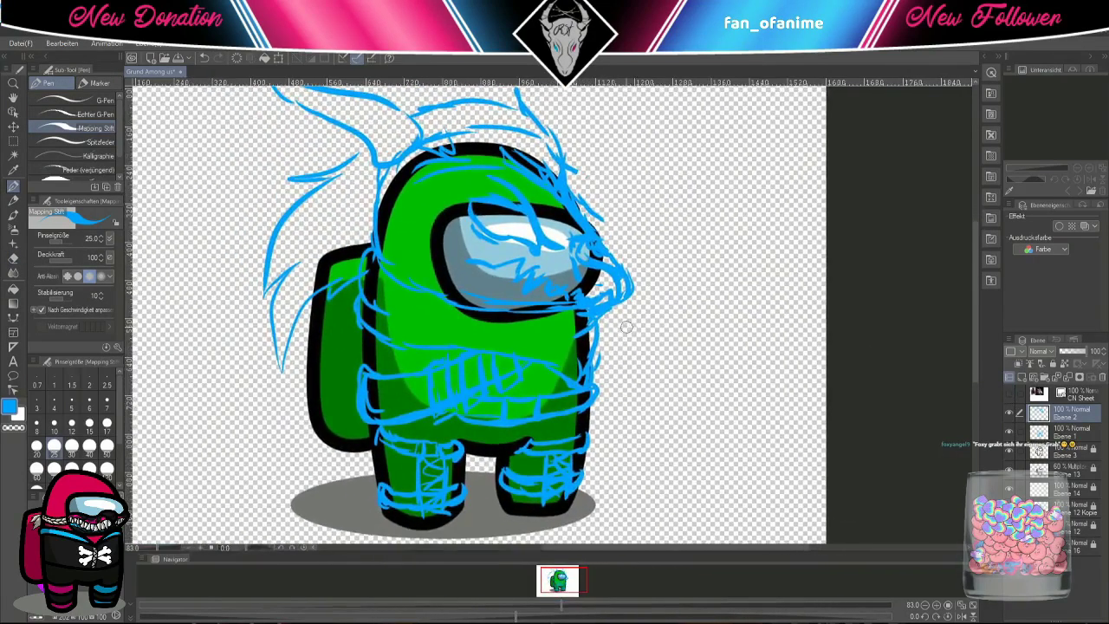
{"action": "left_click", "coordinate": [1010, 396]}
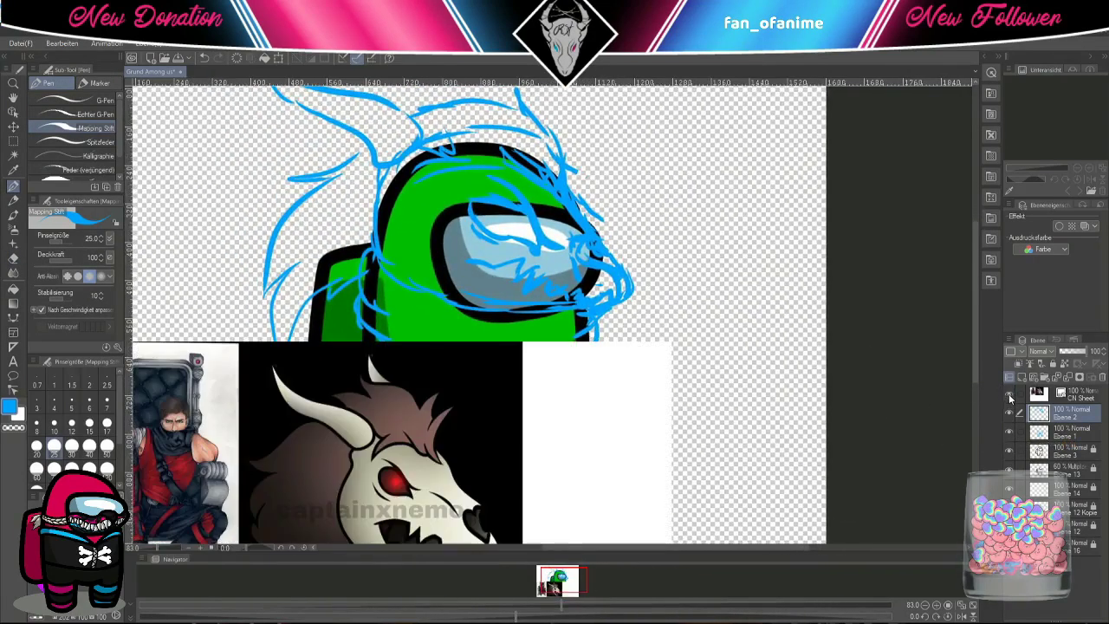
{"action": "left_click", "coordinate": [1010, 396]}
- Reduce both rough sketch layers to 53% opacity and add a new layer above them for a cleaner sketch
{"action": "key", "text": "ctrl+0"}
{"action": "left_click_drag", "start_coordinate": [493, 310], "coordinate": [471, 291]}
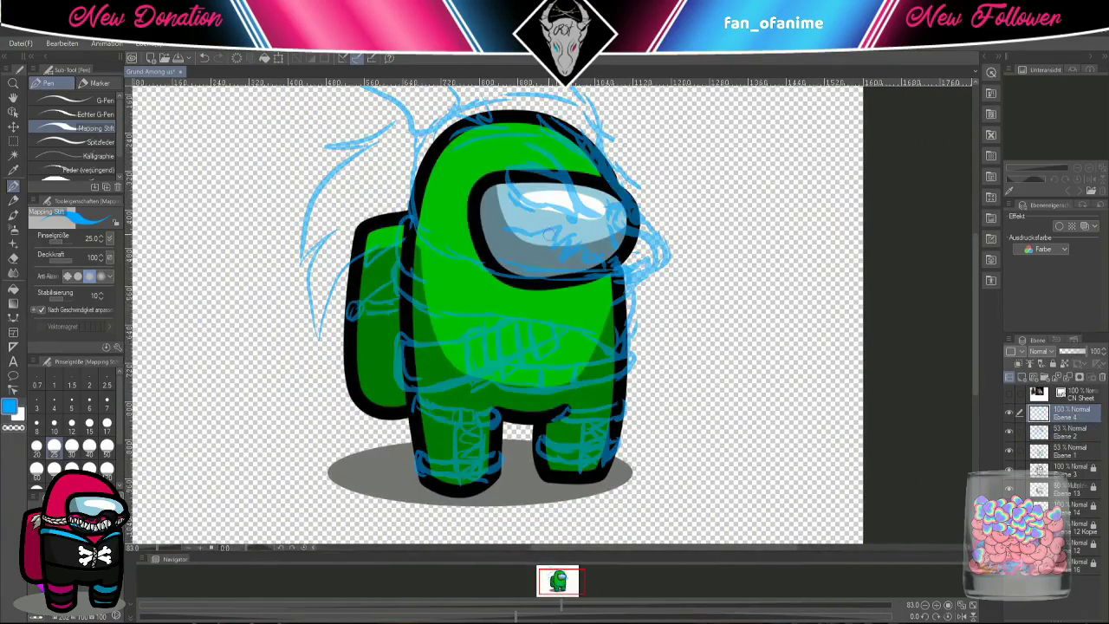
{"action": "key", "text": "ctrl+shift+n"}
- Redraw the scarf, the belt with its pouches and the left boot's bands cleanly on Ebene 4
{"action": "mouse_move", "coordinate": [381, 192]}
{"action": "left_mouse_down"}
{"action": "mouse_move", "coordinate": [368, 277]}
{"action": "mouse_move", "coordinate": [598, 355]}
{"action": "left_mouse_up"}
{"action": "left_click_drag", "start_coordinate": [385, 213], "coordinate": [451, 234]}
{"action": "left_click_drag", "start_coordinate": [476, 312], "coordinate": [422, 291]}
{"action": "left_click_drag", "start_coordinate": [379, 322], "coordinate": [399, 344]}
{"action": "left_click_drag", "start_coordinate": [304, 305], "coordinate": [371, 333]}
{"action": "mouse_move", "coordinate": [438, 299]}
{"action": "left_mouse_down"}
{"action": "mouse_move", "coordinate": [404, 284]}
{"action": "mouse_move", "coordinate": [406, 268]}
{"action": "left_mouse_up"}
{"action": "left_click_drag", "start_coordinate": [299, 296], "coordinate": [389, 312]}
{"action": "mouse_move", "coordinate": [338, 348]}
{"action": "left_mouse_down"}
{"action": "mouse_move", "coordinate": [379, 351]}
{"action": "mouse_move", "coordinate": [382, 324]}
{"action": "left_mouse_up"}
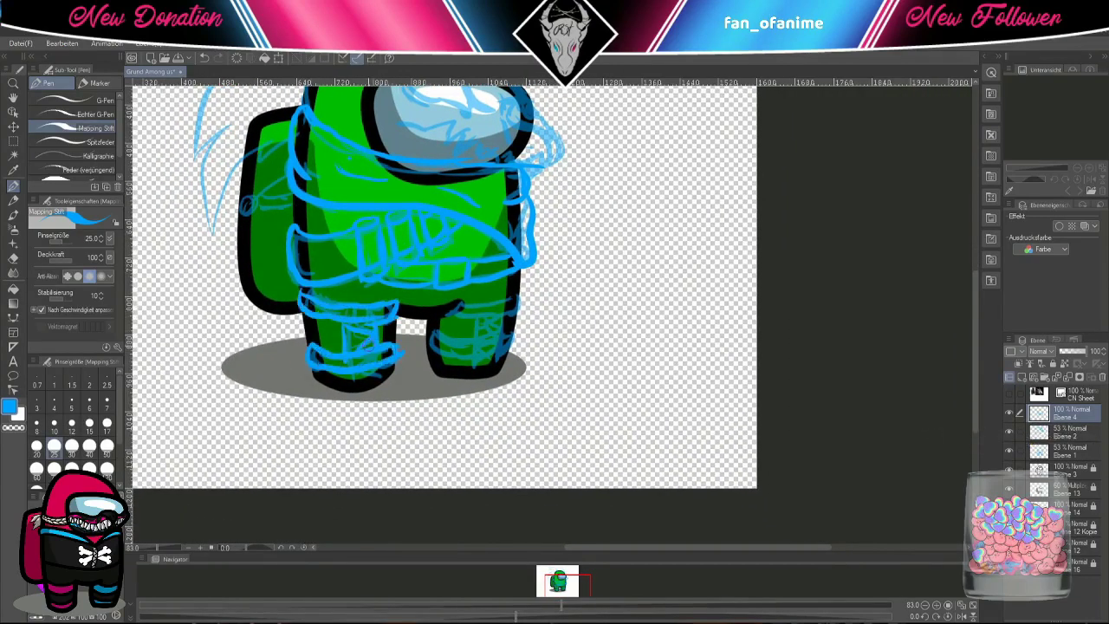
- Redraw the left boot's laces and the right boot's bands and laces on Ebene 4
{"action": "left_click_drag", "start_coordinate": [378, 379], "coordinate": [258, 383]}
{"action": "left_click_drag", "start_coordinate": [323, 299], "coordinate": [402, 325]}
{"action": "left_click_drag", "start_coordinate": [317, 340], "coordinate": [396, 368]}
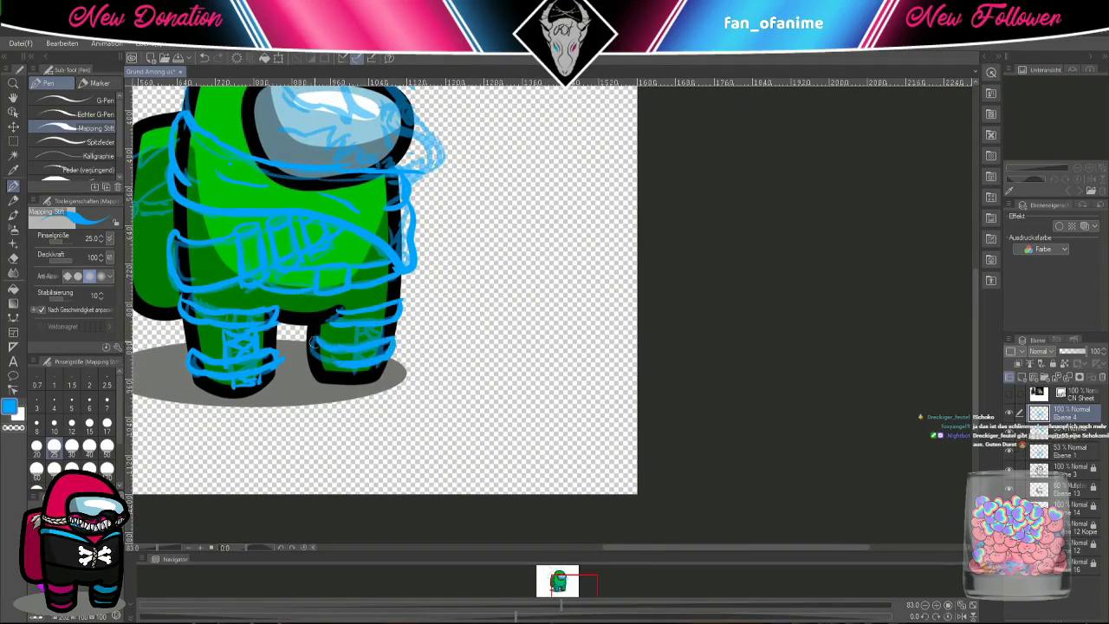
{"action": "left_click_drag", "start_coordinate": [373, 307], "coordinate": [559, 415]}
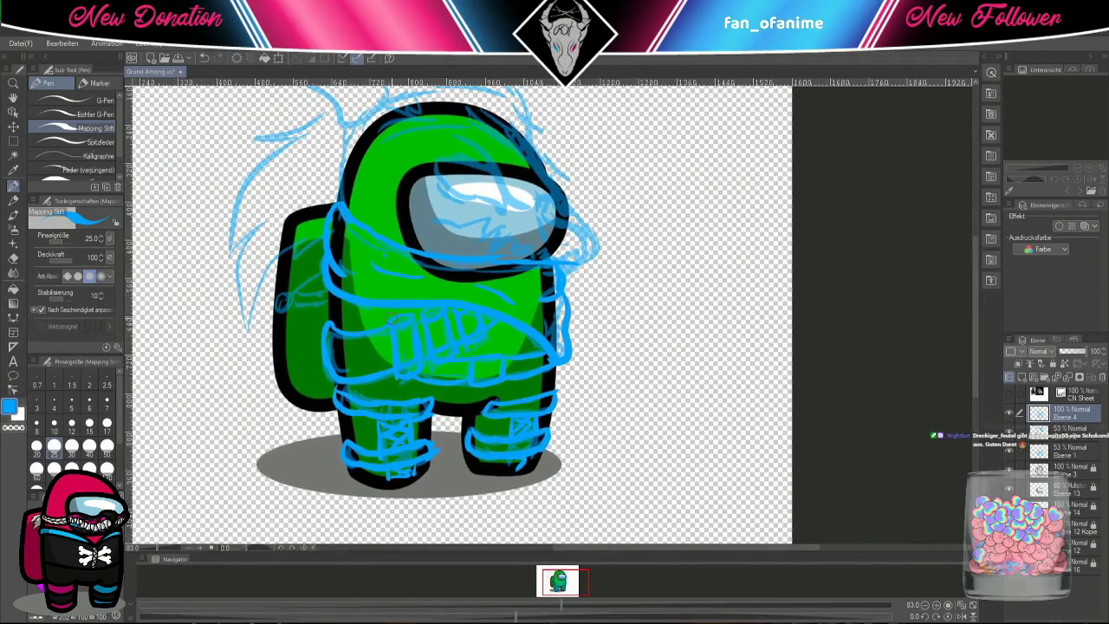
- Redraw the skull head on Ebene 4 with its horns, hair, back mane, eye, nostril and teeth, plus the scarf's knot tails
{"action": "mouse_move", "coordinate": [398, 112]}
{"action": "left_mouse_down"}
{"action": "mouse_move", "coordinate": [338, 195]}
{"action": "mouse_move", "coordinate": [334, 233]}
{"action": "mouse_move", "coordinate": [336, 197]}
{"action": "mouse_move", "coordinate": [199, 126]}
{"action": "left_mouse_up"}
{"action": "mouse_move", "coordinate": [208, 165]}
{"action": "left_mouse_down"}
{"action": "mouse_move", "coordinate": [286, 252]}
{"action": "mouse_move", "coordinate": [293, 310]}
{"action": "left_mouse_up"}
{"action": "mouse_move", "coordinate": [390, 286]}
{"action": "left_mouse_down"}
{"action": "mouse_move", "coordinate": [364, 330]}
{"action": "mouse_move", "coordinate": [382, 303]}
{"action": "left_mouse_up"}
{"action": "mouse_move", "coordinate": [408, 177]}
{"action": "left_mouse_down"}
{"action": "mouse_move", "coordinate": [490, 299]}
{"action": "mouse_move", "coordinate": [485, 227]}
{"action": "left_mouse_up"}
{"action": "mouse_move", "coordinate": [529, 314]}
{"action": "left_mouse_down"}
{"action": "mouse_move", "coordinate": [455, 161]}
{"action": "mouse_move", "coordinate": [329, 137]}
{"action": "left_mouse_up"}
{"action": "mouse_move", "coordinate": [403, 217]}
{"action": "left_mouse_down"}
{"action": "mouse_move", "coordinate": [451, 260]}
{"action": "mouse_move", "coordinate": [476, 254]}
{"action": "mouse_move", "coordinate": [393, 222]}
{"action": "mouse_move", "coordinate": [367, 238]}
{"action": "left_mouse_up"}
{"action": "mouse_move", "coordinate": [498, 227]}
{"action": "left_mouse_down"}
{"action": "mouse_move", "coordinate": [394, 117]}
{"action": "mouse_move", "coordinate": [302, 139]}
{"action": "left_mouse_up"}
- Rework the skull's snout into a pointed tip and hide the rough sketch layers Ebene 1 and Ebene 2
{"action": "scroll", "coordinate": [389, 184], "scroll_direction": "down", "scroll_amount": 2}
{"action": "scroll", "coordinate": [387, 205], "scroll_direction": "up", "scroll_amount": 2}
{"action": "scroll", "coordinate": [388, 206], "scroll_direction": "down", "scroll_amount": 2}
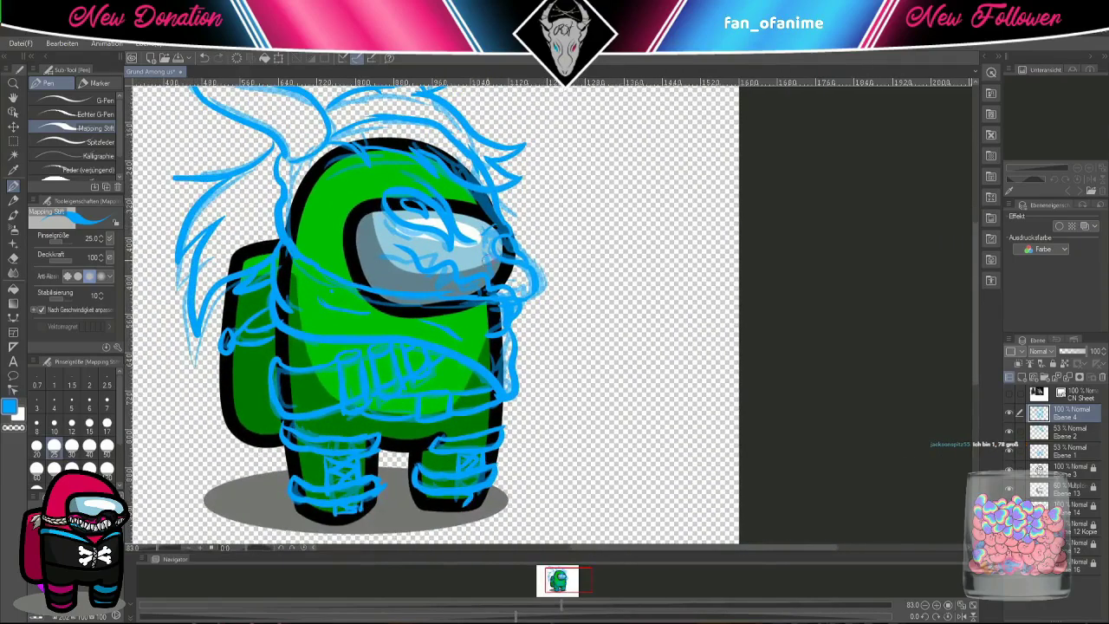
{"action": "scroll", "coordinate": [531, 264], "scroll_direction": "up", "scroll_amount": 2}
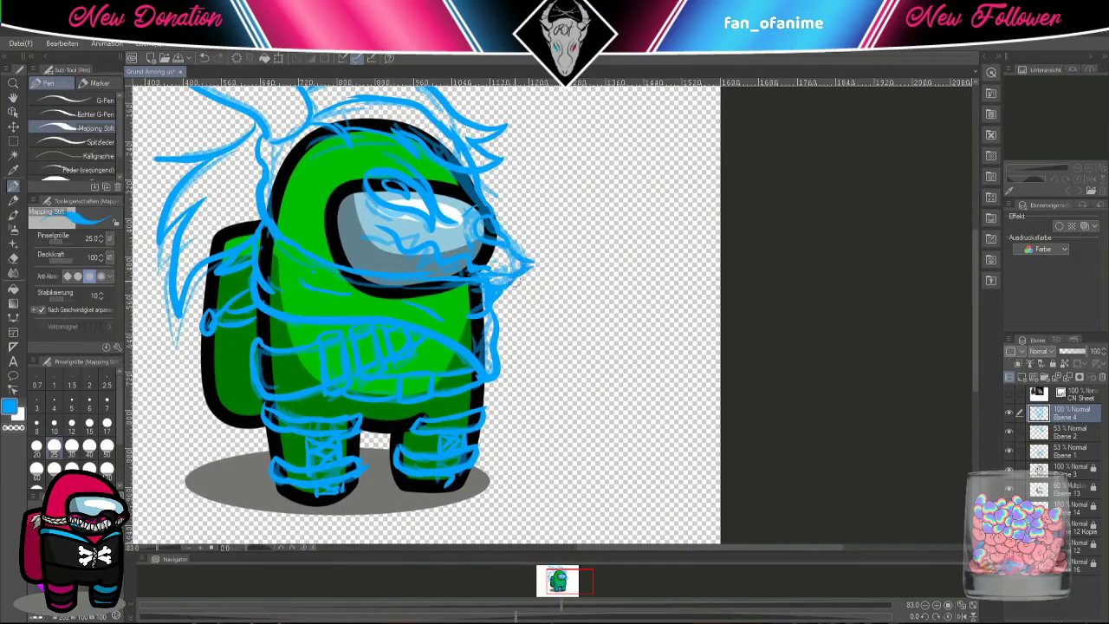
{"action": "scroll", "coordinate": [499, 307], "scroll_direction": "down", "scroll_amount": 2}
{"action": "scroll", "coordinate": [687, 269], "scroll_direction": "up", "scroll_amount": 2}
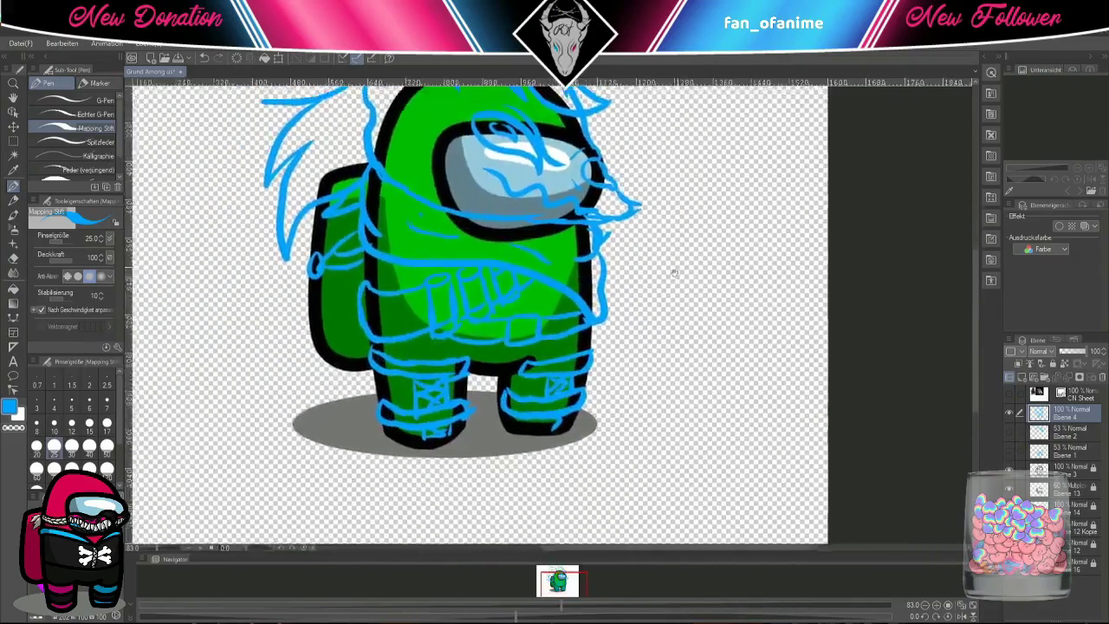
{"action": "scroll", "coordinate": [687, 269], "scroll_direction": "down", "scroll_amount": 2}
{"action": "scroll", "coordinate": [578, 302], "scroll_direction": "up", "scroll_amount": 2}
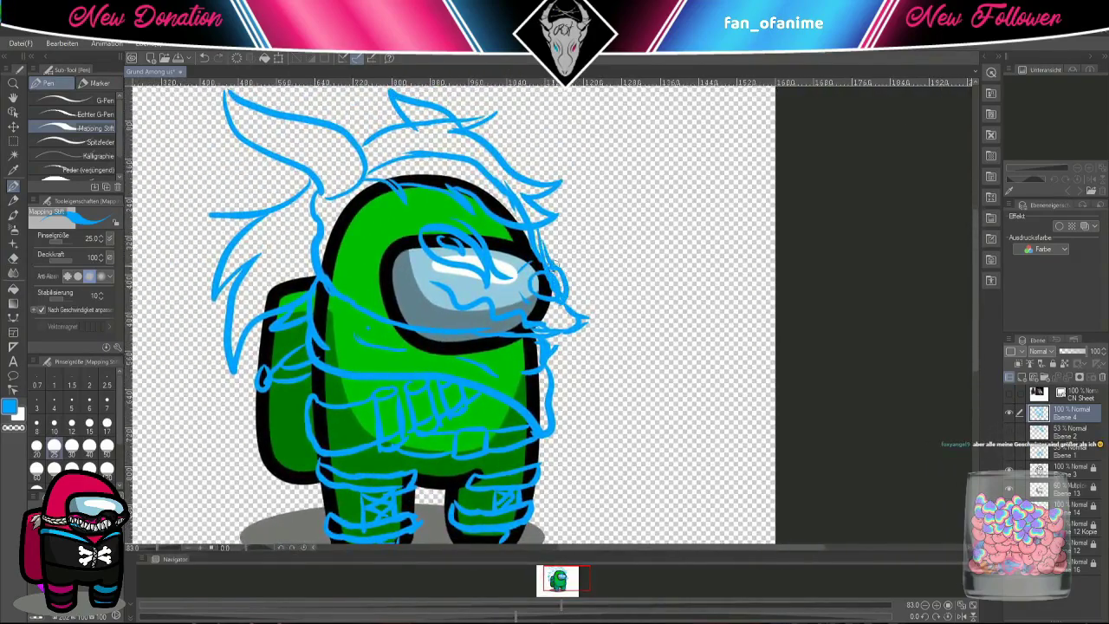
- Erase the pointed snout tip and redraw it as a shorter curved tip on Ebene 4
{"action": "scroll", "coordinate": [557, 262], "scroll_direction": "down", "scroll_amount": 2}
{"action": "scroll", "coordinate": [557, 278], "scroll_direction": "up", "scroll_amount": 2}
{"action": "scroll", "coordinate": [558, 286], "scroll_direction": "down", "scroll_amount": 2}
{"action": "scroll", "coordinate": [561, 304], "scroll_direction": "up", "scroll_amount": 2}
{"action": "key", "text": "e"}
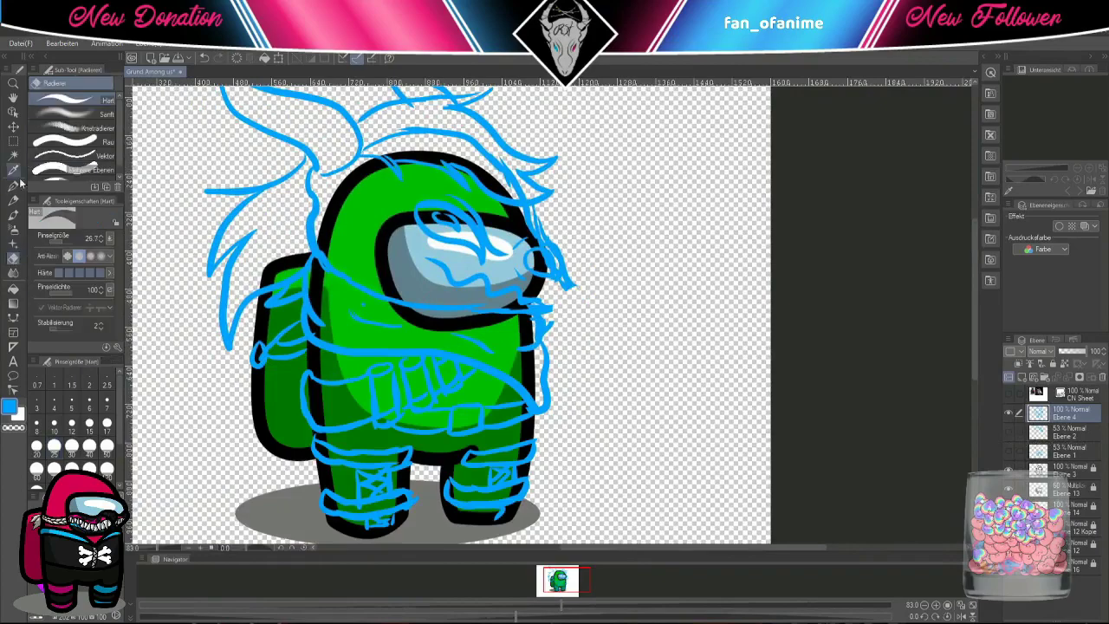
{"action": "key", "text": "p"}
{"action": "scroll", "coordinate": [557, 303], "scroll_direction": "down", "scroll_amount": 2}
{"action": "scroll", "coordinate": [558, 304], "scroll_direction": "up", "scroll_amount": 2}
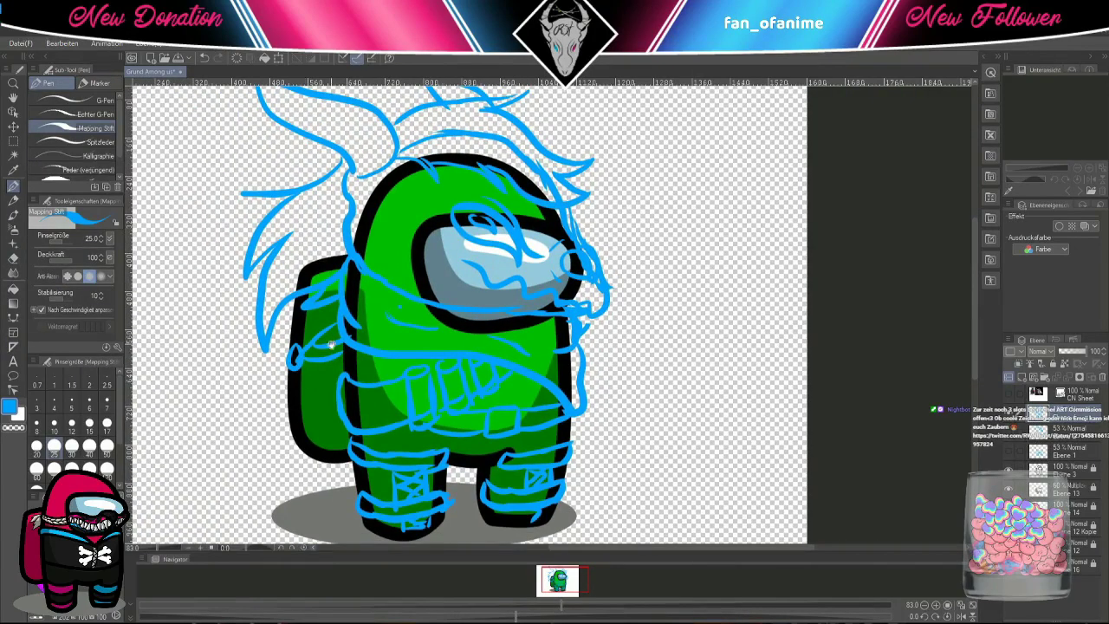
{"action": "scroll", "coordinate": [331, 344], "scroll_direction": "down", "scroll_amount": 2}
{"action": "scroll", "coordinate": [546, 307], "scroll_direction": "up", "scroll_amount": 2}
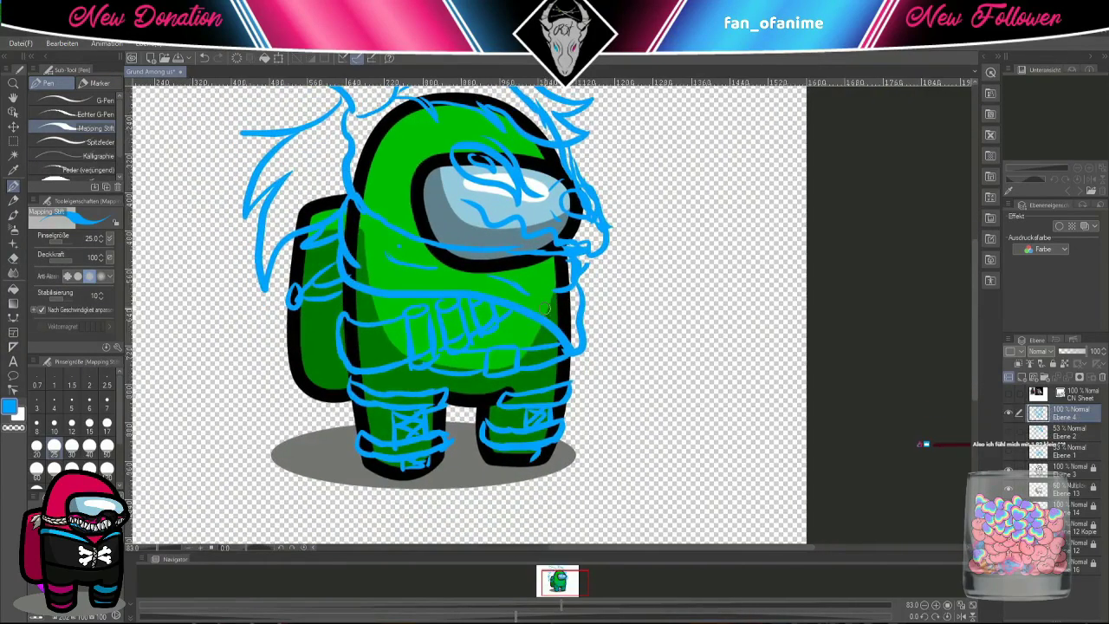
{"action": "scroll", "coordinate": [548, 307], "scroll_direction": "down", "scroll_amount": 2}
{"action": "scroll", "coordinate": [651, 335], "scroll_direction": "up", "scroll_amount": 2}
- Set Ebene 4's opacity to 63% and add a new layer above it for black line art
{"action": "left_click", "coordinate": [1078, 351]}
{"action": "left_click", "coordinate": [1034, 379]}
{"action": "key", "text": "/"}
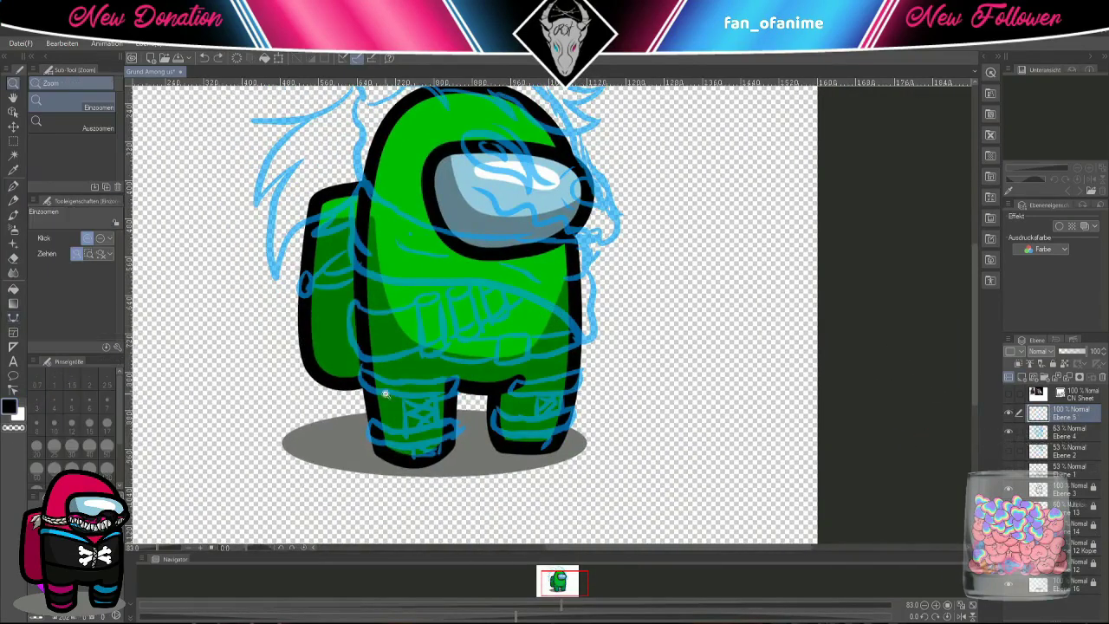
{"action": "scroll", "coordinate": [445, 309], "scroll_direction": "up", "scroll_amount": 3}
{"action": "scroll", "coordinate": [445, 310], "scroll_direction": "down", "scroll_amount": 1}
- Fade the base character layers by lowering their opacity together
{"action": "key", "text": "u"}
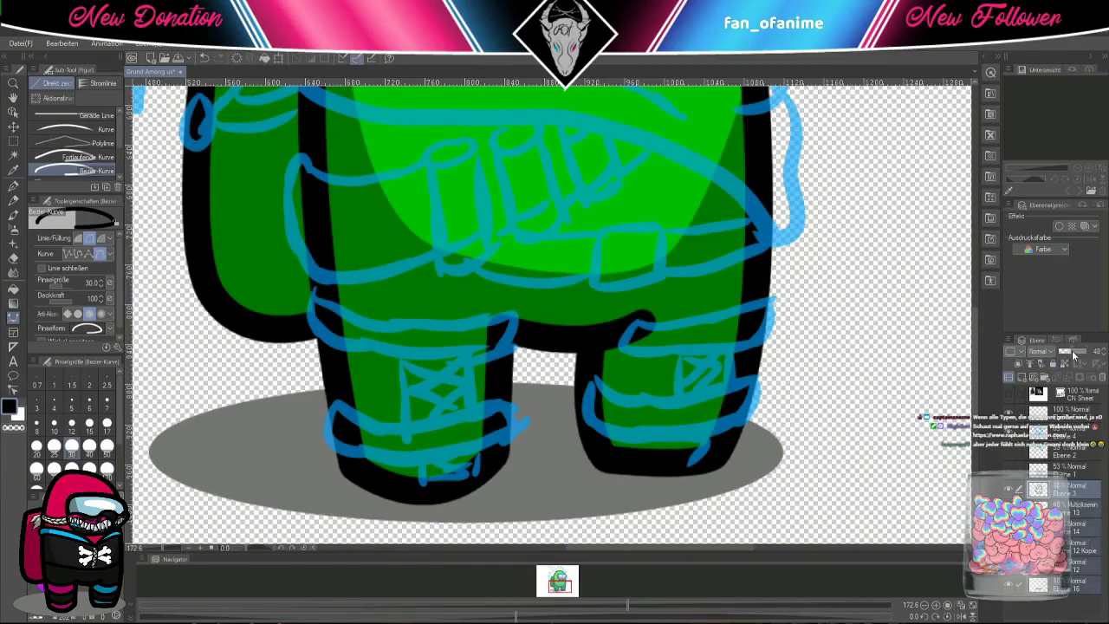
{"action": "left_click_drag", "start_coordinate": [1073, 356], "coordinate": [1062, 356]}
{"action": "scroll", "coordinate": [404, 324], "scroll_direction": "up", "scroll_amount": 1}
{"action": "scroll", "coordinate": [403, 325], "scroll_direction": "down", "scroll_amount": 1}
- Trace the left leg's upper boot band on Ebene 5 with a black Bezier curve at brush size 20
{"action": "key", "text": "bracketleft"}
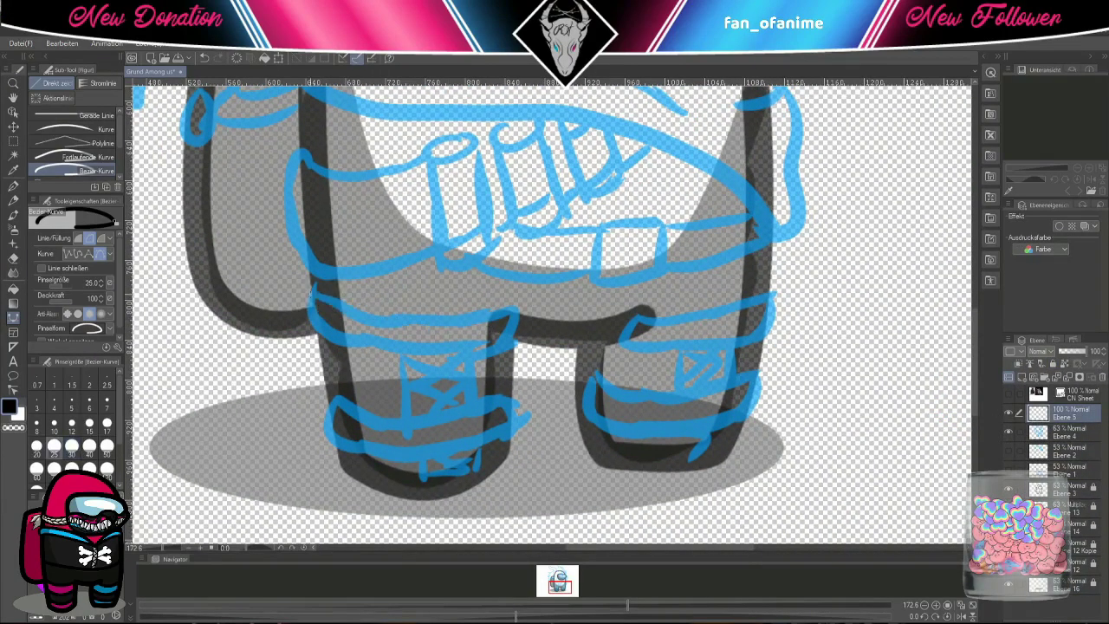
{"action": "mouse_move", "coordinate": [318, 296]}
{"action": "left_mouse_down"}
{"action": "mouse_move", "coordinate": [508, 317]}
{"action": "mouse_move", "coordinate": [508, 359]}
{"action": "left_mouse_up"}
{"action": "key", "text": "ctrl+z"}
{"action": "key", "text": "bracketleft"}
{"action": "left_click", "coordinate": [314, 296]}
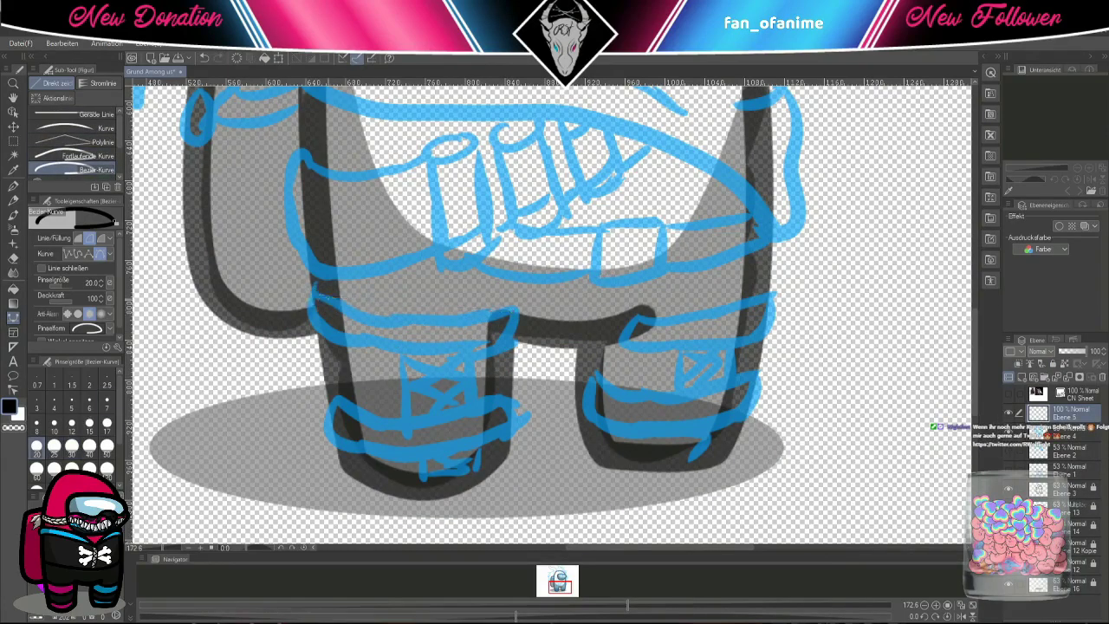
{"action": "left_click", "coordinate": [508, 309]}
{"action": "left_click", "coordinate": [507, 350]}
{"action": "left_click_drag", "start_coordinate": [317, 336], "coordinate": [353, 385]}
{"action": "key", "text": "Return"}
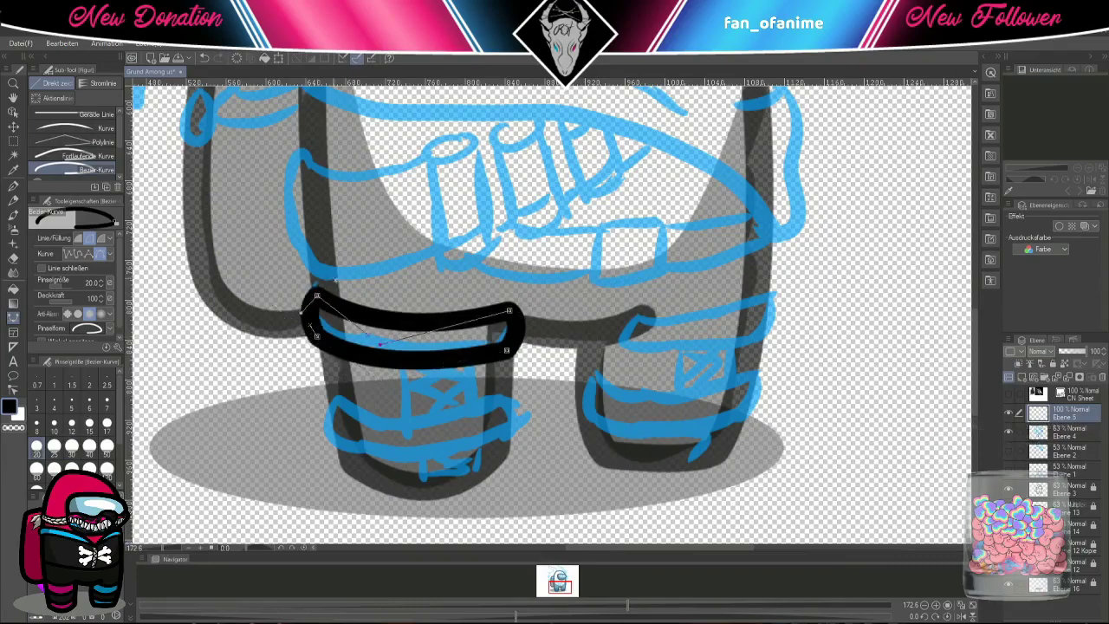
- Trace the left leg's lower boot band with a black Bezier curve at brush size 20
{"action": "scroll", "coordinate": [329, 346], "scroll_direction": "down", "scroll_amount": 3}
{"action": "left_click", "coordinate": [311, 301]}
{"action": "left_click", "coordinate": [496, 301]}
{"action": "left_click", "coordinate": [496, 344]}
{"action": "left_click_drag", "start_coordinate": [314, 347], "coordinate": [217, 307]}
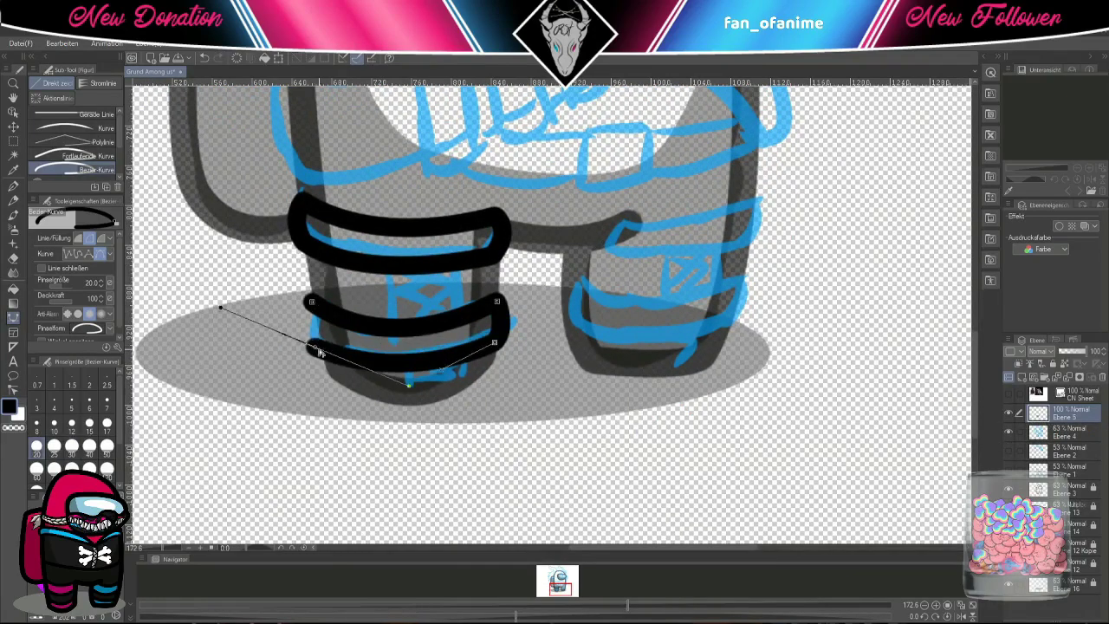
{"action": "key", "text": "Return"}
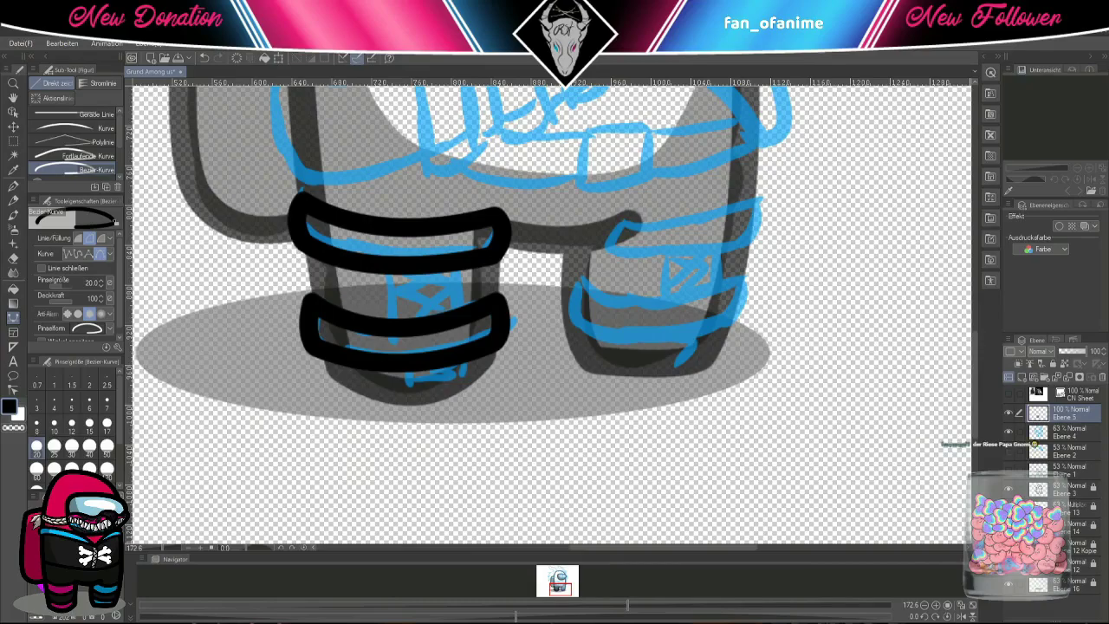
- Trace the right leg's upper boot band with a black Bezier curve on Ebene 5
{"action": "left_click_drag", "start_coordinate": [634, 326], "coordinate": [490, 343]}
{"action": "left_click", "coordinate": [463, 264]}
{"action": "left_click_drag", "start_coordinate": [614, 247], "coordinate": [668, 222]}
{"action": "left_click", "coordinate": [607, 290]}
{"action": "left_click", "coordinate": [429, 295]}
{"action": "key", "text": "Return"}
- Trace the right leg's lower boot band on Ebene 5 with a black Bezier curve at brush size 20
{"action": "scroll", "coordinate": [429, 295], "scroll_direction": "down", "scroll_amount": 1}
{"action": "left_click", "coordinate": [430, 290]}
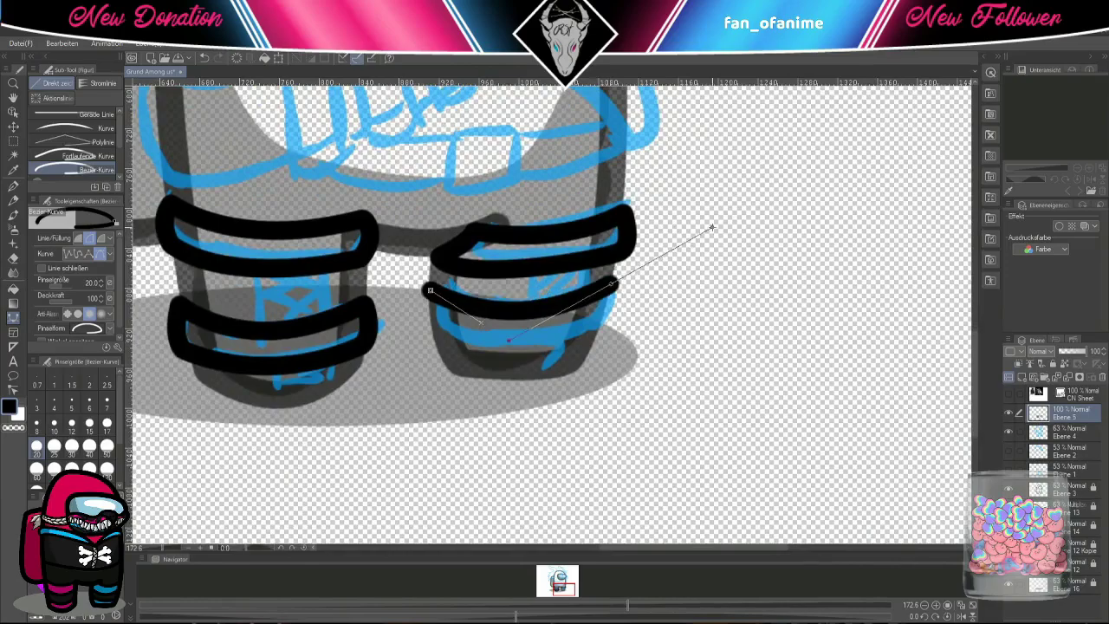
{"action": "left_click", "coordinate": [611, 284]}
{"action": "left_click", "coordinate": [598, 329]}
{"action": "left_click", "coordinate": [442, 332]}
{"action": "key", "text": "Return"}
{"action": "scroll", "coordinate": [551, 312], "scroll_direction": "left", "scroll_amount": 2}
- Trace the left boot's crossed laces on new layer Ebene 6 at brush size 17 and erase them inside the lower band
{"action": "left_click", "coordinate": [107, 423]}
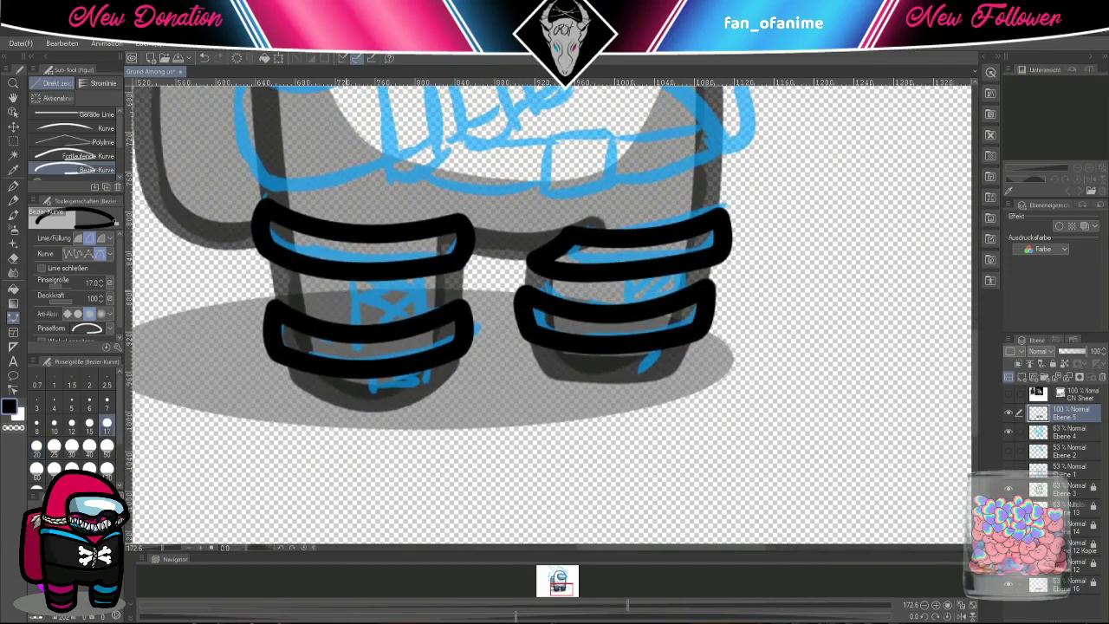
{"action": "left_click", "coordinate": [1025, 379]}
{"action": "left_click", "coordinate": [359, 278]}
{"action": "left_click", "coordinate": [426, 304]}
{"action": "left_click", "coordinate": [370, 344]}
{"action": "left_click", "coordinate": [423, 376]}
{"action": "left_click", "coordinate": [414, 278]}
{"action": "left_click", "coordinate": [365, 307]}
{"action": "left_click", "coordinate": [426, 343]}
{"action": "left_click", "coordinate": [367, 381]}
{"action": "key", "text": "e"}
{"action": "left_click_drag", "start_coordinate": [364, 328], "coordinate": [433, 366]}
- Trace the right boot's laces on Ebene 6 with black Bezier curves, keeping the inside of the lower band clear
{"action": "scroll", "coordinate": [395, 280], "scroll_direction": "right", "scroll_amount": 1}
{"action": "scroll", "coordinate": [395, 280], "scroll_direction": "right", "scroll_amount": 2}
{"action": "key", "text": "u"}
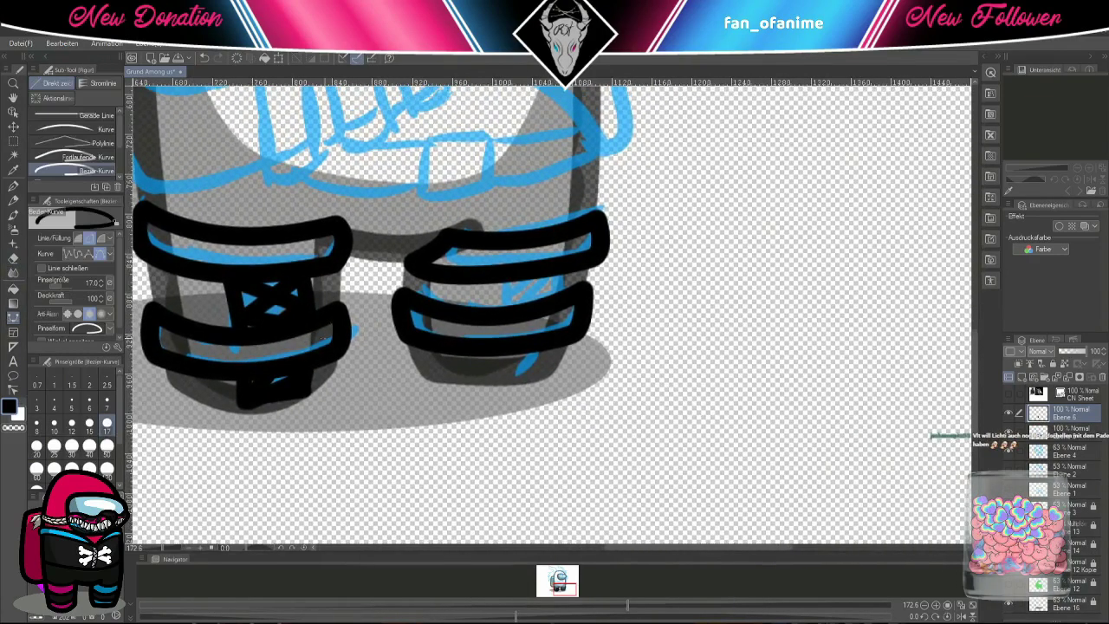
{"action": "double_click", "coordinate": [503, 371]}
{"action": "left_click", "coordinate": [553, 269]}
{"action": "left_click_drag", "start_coordinate": [572, 316], "coordinate": [519, 413]}
{"action": "left_click_drag", "start_coordinate": [541, 293], "coordinate": [542, 322]}
{"action": "key", "text": "e"}
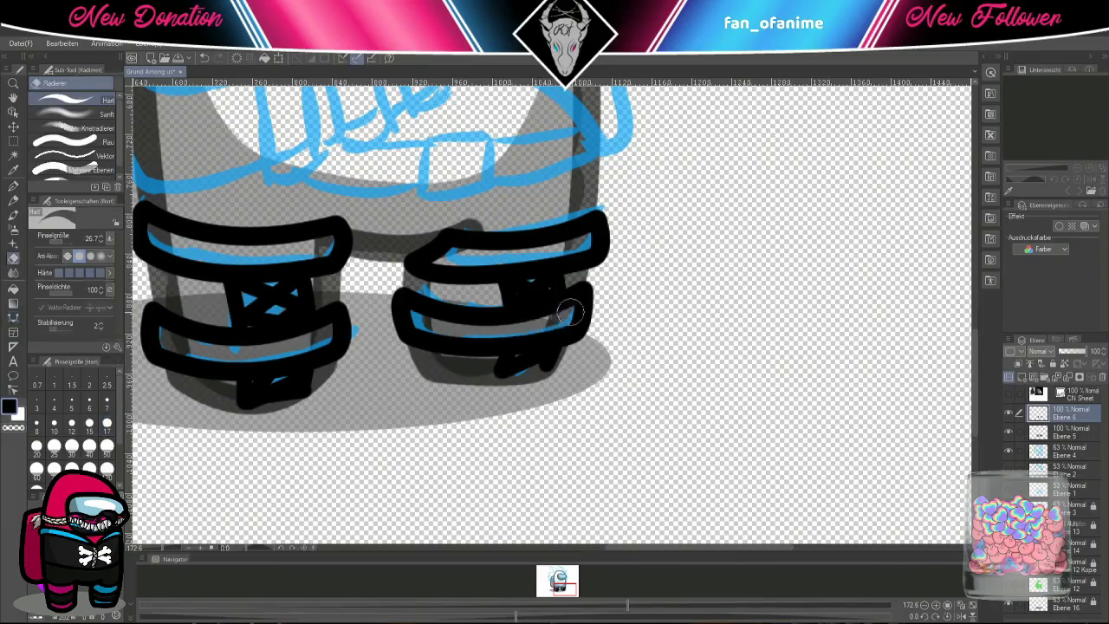
- Draw a tilted black ellipse at brush size 15 as the top of the belt's first cylindrical pouch
{"action": "scroll", "coordinate": [550, 421], "scroll_direction": "up", "scroll_amount": 3}
{"action": "left_click", "coordinate": [13, 317]}
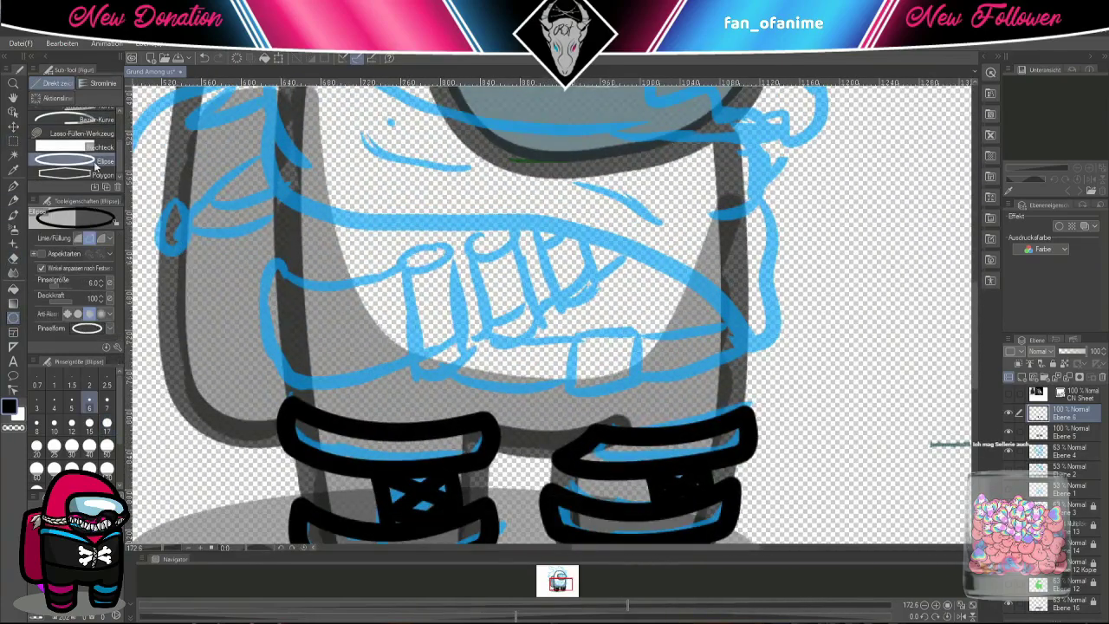
{"action": "left_click", "coordinate": [107, 424]}
{"action": "left_click_drag", "start_coordinate": [387, 244], "coordinate": [470, 284]}
{"action": "key", "text": "ctrl+z"}
{"action": "key", "text": "bracketleft"}
{"action": "left_click_drag", "start_coordinate": [394, 241], "coordinate": [464, 276]}
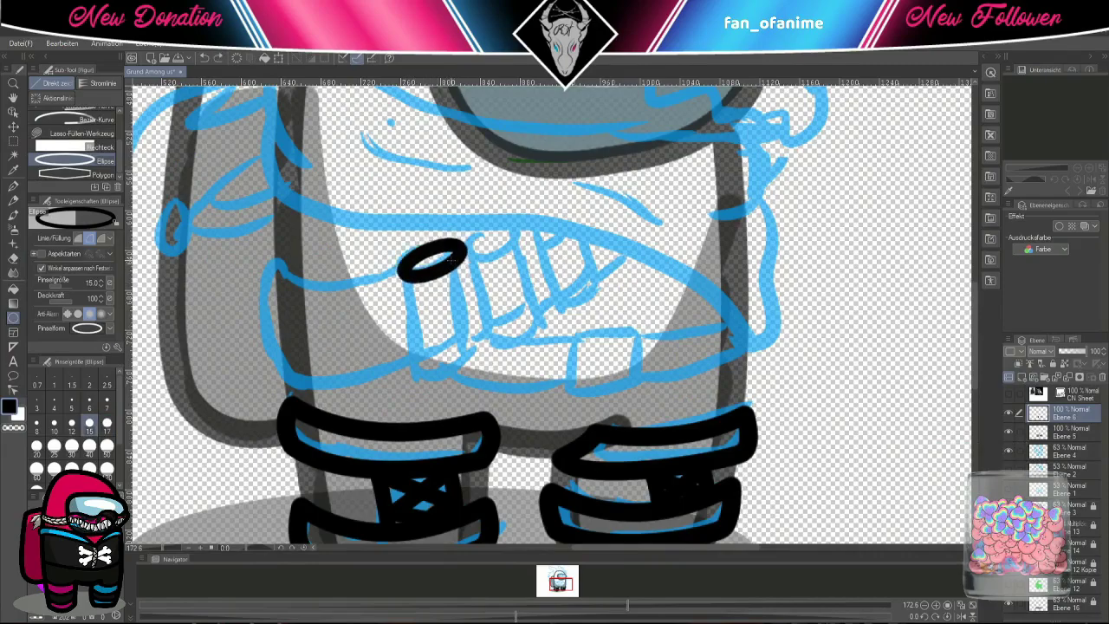
{"action": "key", "text": "m"}
- Trace the first pouch's sides and rounded bottom below the ellipse with a Bezier curve at brush size 17
{"action": "left_click", "coordinate": [13, 317]}
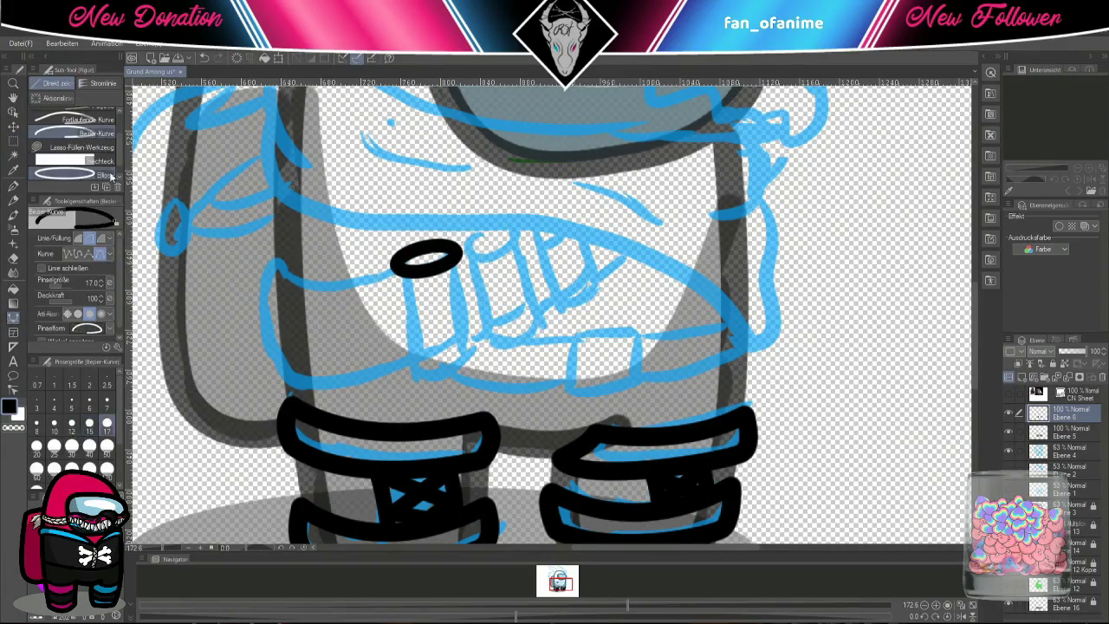
{"action": "left_click", "coordinate": [397, 264]}
{"action": "left_click", "coordinate": [414, 374]}
{"action": "left_click_drag", "start_coordinate": [481, 351], "coordinate": [494, 307]}
{"action": "double_click", "coordinate": [459, 251]}
- Select the finished cylindrical pouch and rotate it slightly counterclockwise
{"action": "key", "text": "m"}
{"action": "left_click_drag", "start_coordinate": [338, 201], "coordinate": [564, 394]}
{"action": "key", "text": "ctrl+t"}
{"action": "key", "text": "Return"}
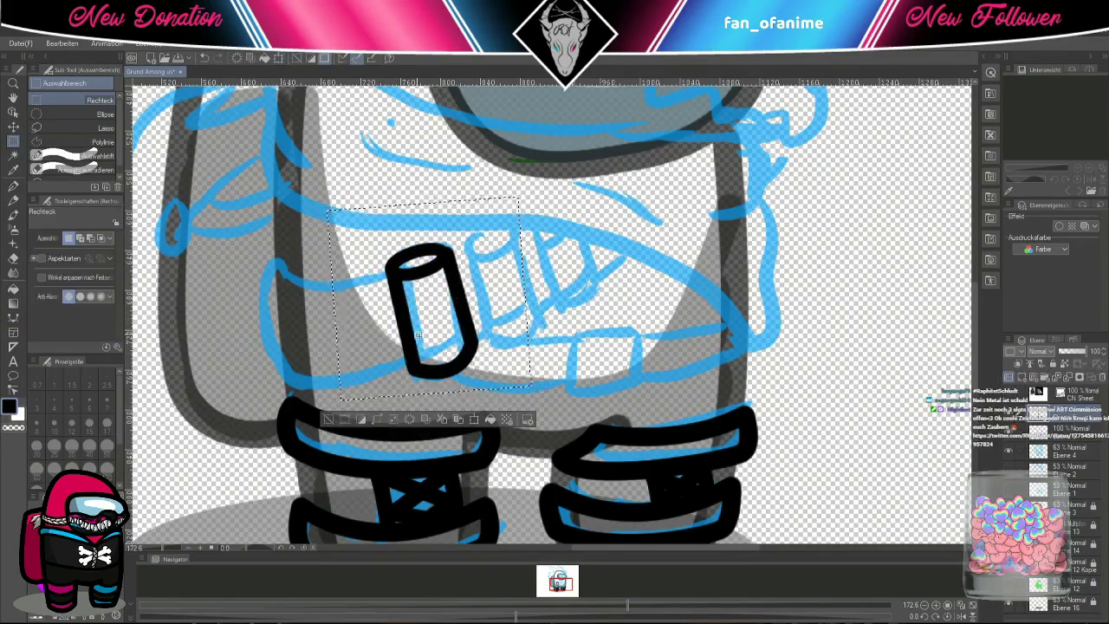
- Duplicate the cylindrical pouch twice and place the copies in a rising row to its right
{"action": "key", "text": "ctrl+c"}
{"action": "key", "text": "ctrl+v"}
{"action": "key", "text": "ctrl+t"}
{"action": "left_click_drag", "start_coordinate": [457, 336], "coordinate": [606, 271]}
{"action": "key", "text": "Return"}
{"action": "key", "text": "ctrl+c"}
{"action": "key", "text": "ctrl+v"}
{"action": "key", "text": "ctrl+t"}
{"action": "key", "text": "Return"}
- Trace the belt's left section from the first pouch around the hip with black Bezier curves at brush size 17
{"action": "key", "text": "u"}
{"action": "left_click", "coordinate": [412, 360]}
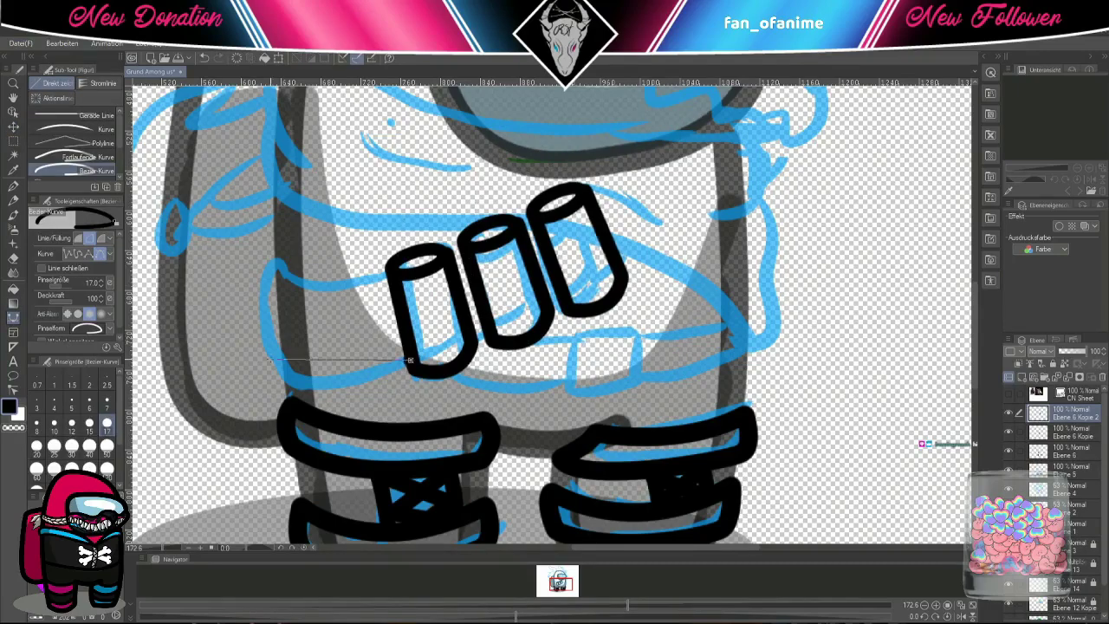
{"action": "left_click_drag", "start_coordinate": [282, 373], "coordinate": [315, 407]}
{"action": "left_click_drag", "start_coordinate": [273, 260], "coordinate": [260, 216]}
{"action": "double_click", "coordinate": [437, 263]}
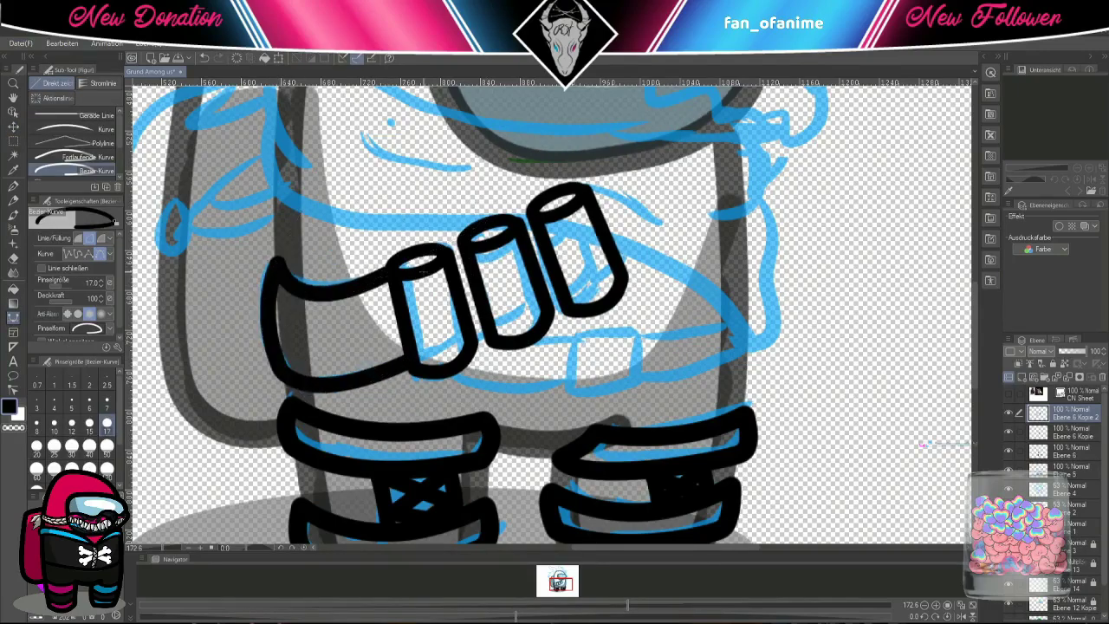
- Add curved bands across the three pouches and mask off the copies' lines that extend above the scarf edge
{"action": "mouse_move", "coordinate": [395, 286]}
{"action": "left_mouse_down"}
{"action": "mouse_move", "coordinate": [449, 271]}
{"action": "mouse_move", "coordinate": [467, 243]}
{"action": "mouse_move", "coordinate": [462, 322]}
{"action": "mouse_move", "coordinate": [524, 236]}
{"action": "mouse_move", "coordinate": [602, 184]}
{"action": "mouse_move", "coordinate": [609, 234]}
{"action": "mouse_move", "coordinate": [481, 193]}
{"action": "left_mouse_up"}
{"action": "key", "text": "e"}
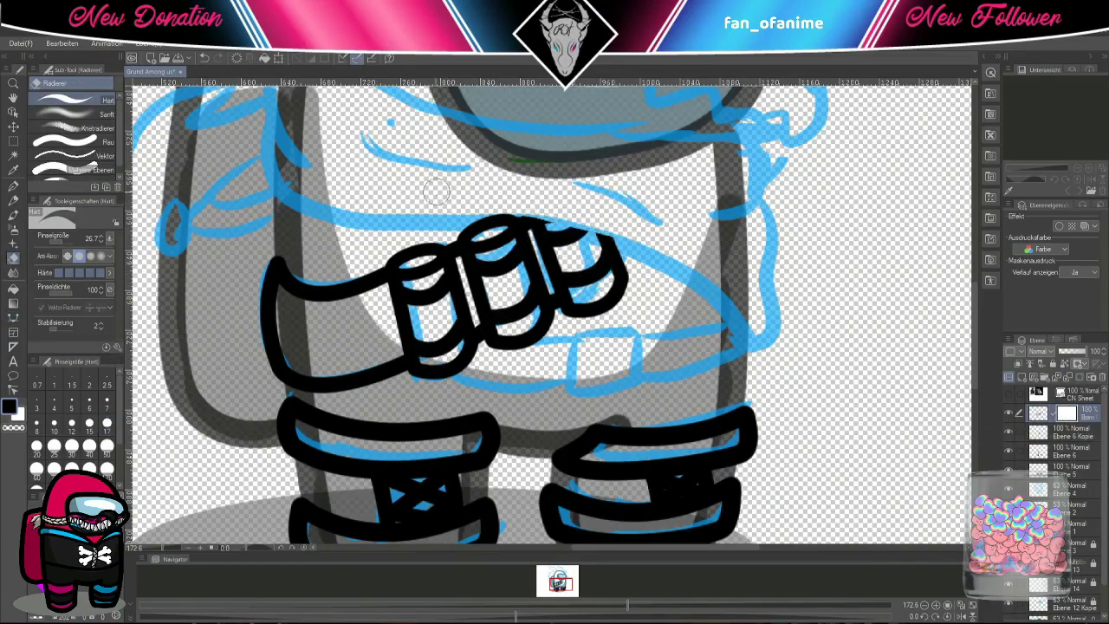
{"action": "key", "text": "ctrl+shift+n"}
{"action": "scroll", "coordinate": [526, 209], "scroll_direction": "down", "scroll_amount": 1}
- Trace the square belt buckle and the belt's right section on new layer Ebene 7 with Bezier curves
{"action": "left_click", "coordinate": [15, 318]}
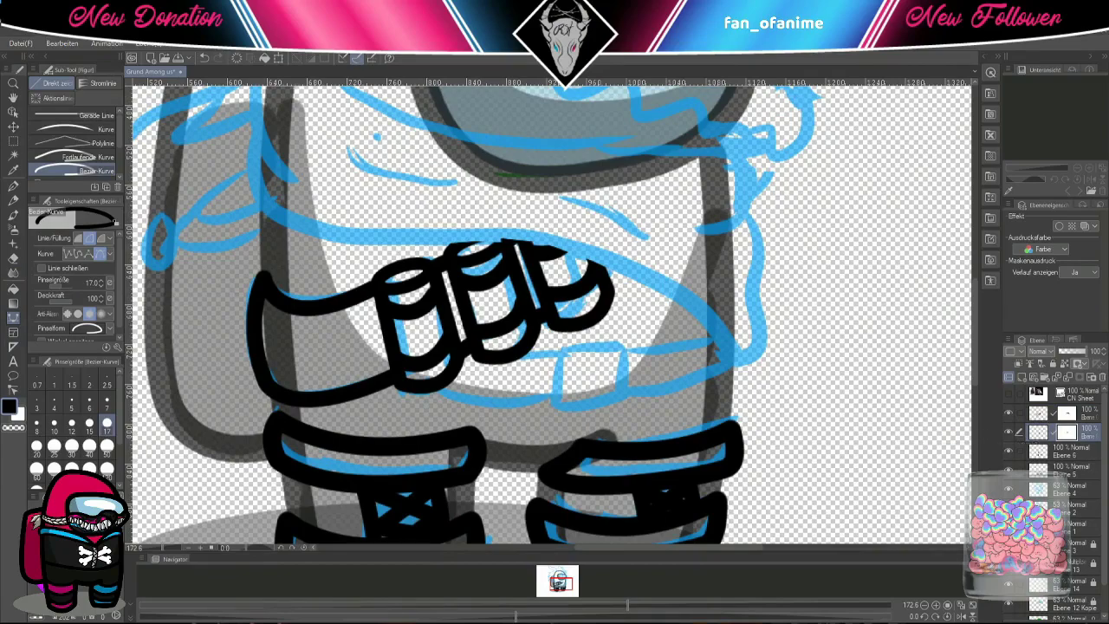
{"action": "key", "text": "ctrl+shift+n"}
{"action": "mouse_move", "coordinate": [552, 351]}
{"action": "left_mouse_down"}
{"action": "mouse_move", "coordinate": [631, 403]}
{"action": "mouse_move", "coordinate": [552, 351]}
{"action": "left_mouse_up"}
{"action": "left_click", "coordinate": [626, 348]}
{"action": "left_click", "coordinate": [736, 351]}
{"action": "double_click", "coordinate": [633, 390]}
{"action": "key", "text": "e"}
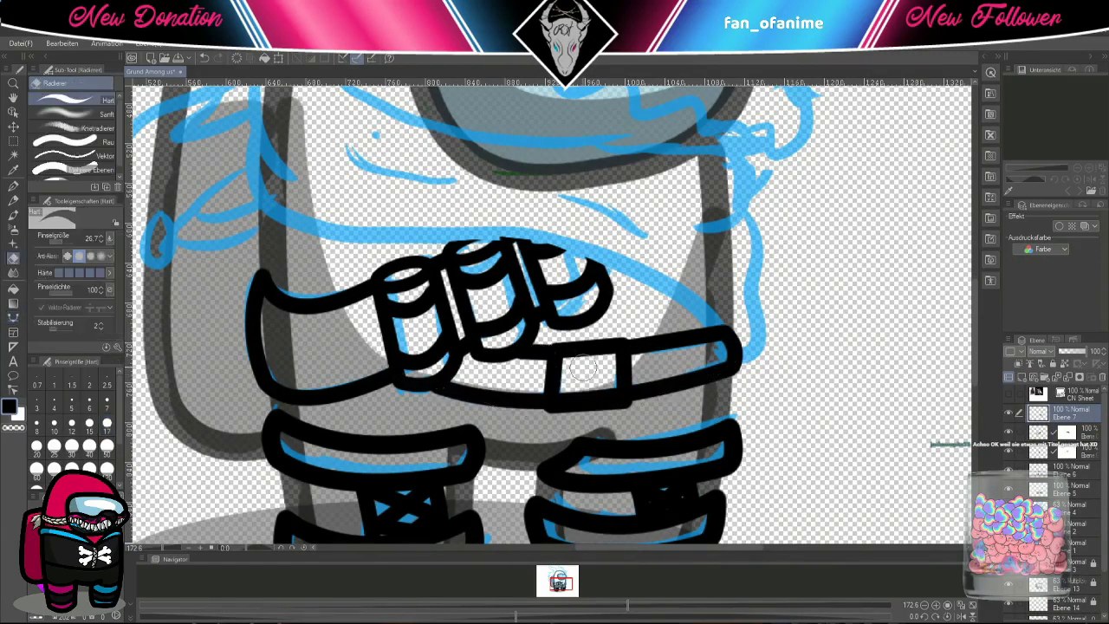
- Undo the belt's right section and retrace it on Ebene 8 on both sides of the buckle
{"action": "key", "text": "ctrl+z"}
{"action": "key", "text": "u"}
{"action": "left_click", "coordinate": [516, 348]}
{"action": "left_click", "coordinate": [723, 334]}
{"action": "left_click", "coordinate": [728, 371]}
{"action": "left_click_drag", "start_coordinate": [449, 391], "coordinate": [481, 429]}
{"action": "double_click", "coordinate": [481, 429]}
{"action": "key", "text": "e"}
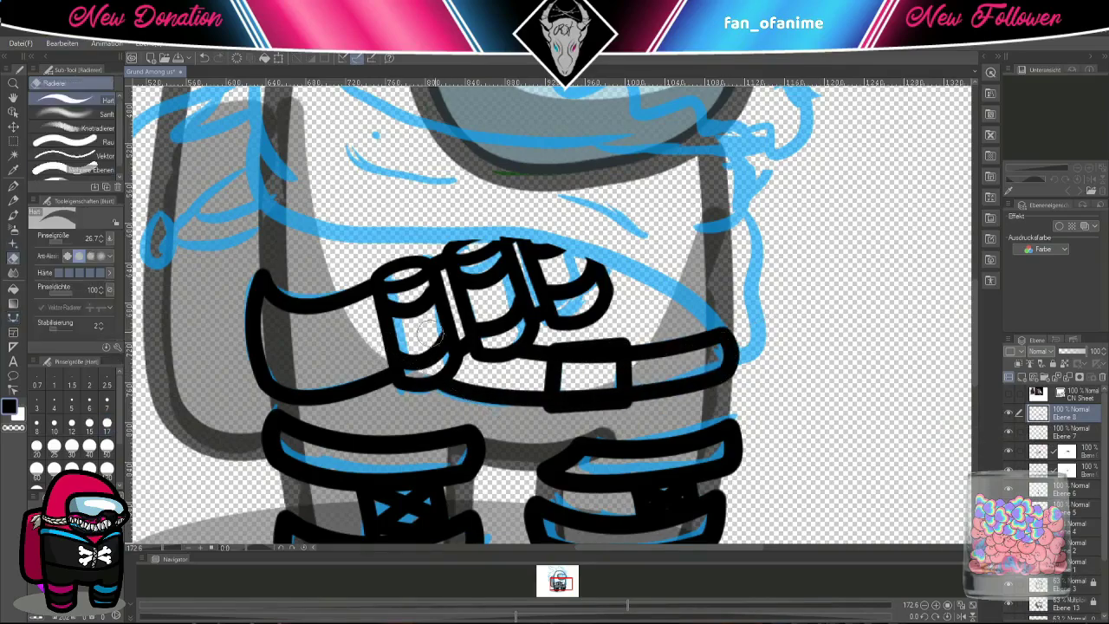
- Trace the scarf's left side on Ebene 8 with black Bezier curves at brush size 17
{"action": "scroll", "coordinate": [581, 392], "scroll_direction": "up", "scroll_amount": 5}
{"action": "key", "text": "u"}
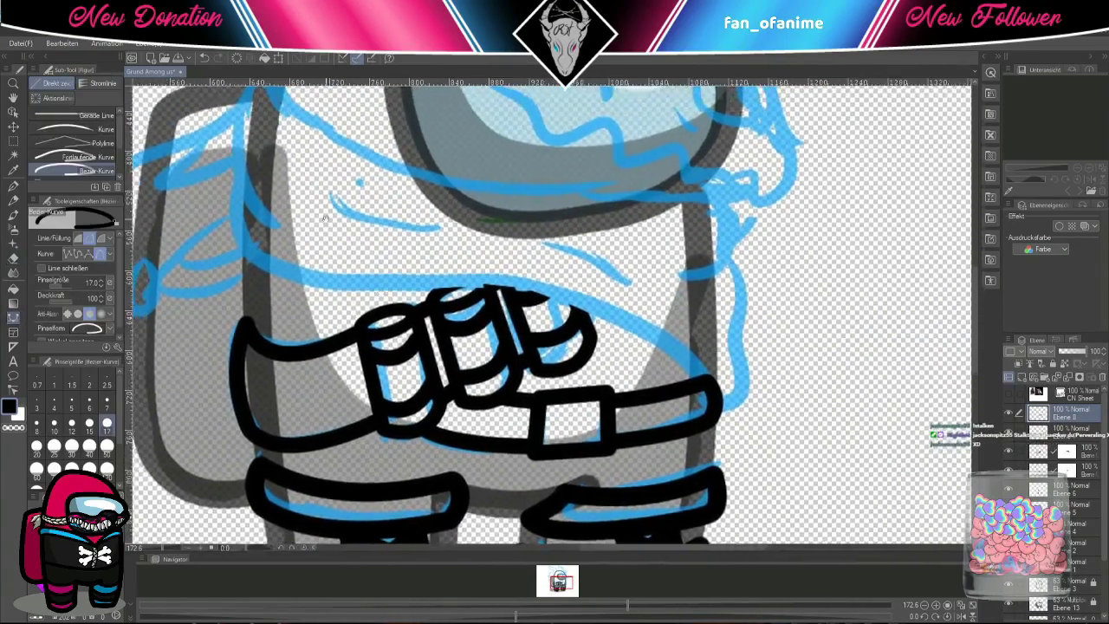
{"action": "scroll", "coordinate": [507, 267], "scroll_direction": "up", "scroll_amount": 1}
{"action": "scroll", "coordinate": [686, 299], "scroll_direction": "up", "scroll_amount": 2}
{"action": "left_click", "coordinate": [686, 359]}
{"action": "left_click", "coordinate": [286, 236]}
{"action": "left_click_drag", "start_coordinate": [286, 382], "coordinate": [360, 481]}
{"action": "double_click", "coordinate": [360, 481]}
- Trace the scarf's lower edge, right hanging end and upper right corner with black Bezier curves on Ebene 8
{"action": "scroll", "coordinate": [555, 347], "scroll_direction": "down", "scroll_amount": 3}
{"action": "left_click", "coordinate": [216, 293]}
{"action": "left_click", "coordinate": [412, 309]}
{"action": "left_click", "coordinate": [666, 429]}
{"action": "left_click", "coordinate": [684, 372]}
{"action": "left_click_drag", "start_coordinate": [679, 293], "coordinate": [701, 324]}
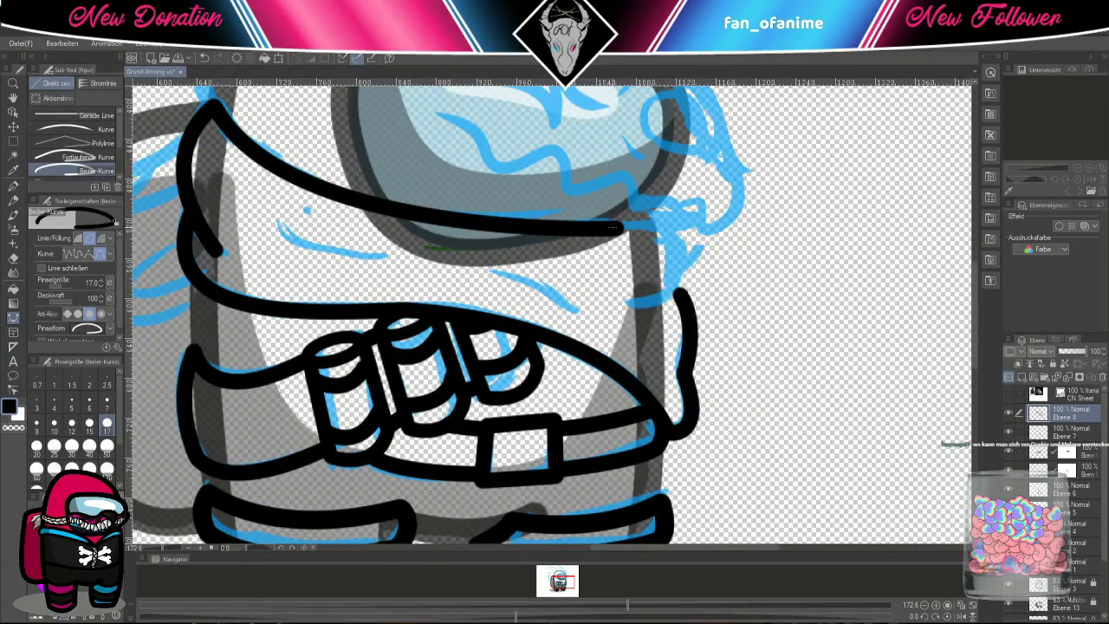
{"action": "left_click", "coordinate": [671, 251]}
{"action": "double_click", "coordinate": [637, 301]}
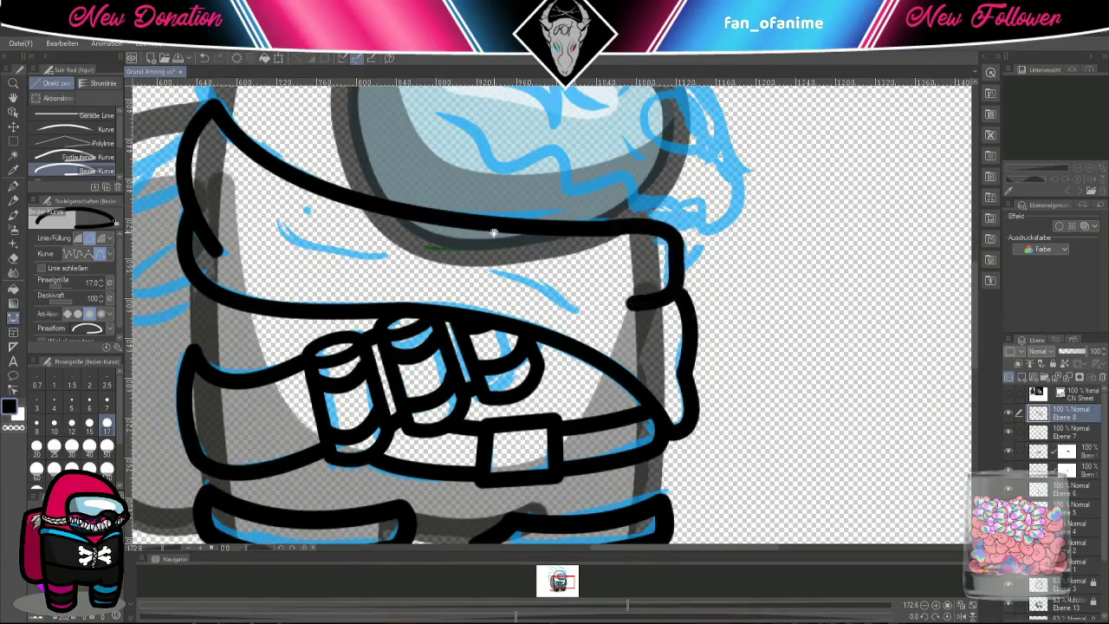
- Trace two fold lines inside the scarf and erase the stretch where they meet
{"action": "scroll", "coordinate": [555, 312], "scroll_direction": "left", "scroll_amount": 2}
{"action": "double_click", "coordinate": [658, 291]}
{"action": "key", "text": "e"}
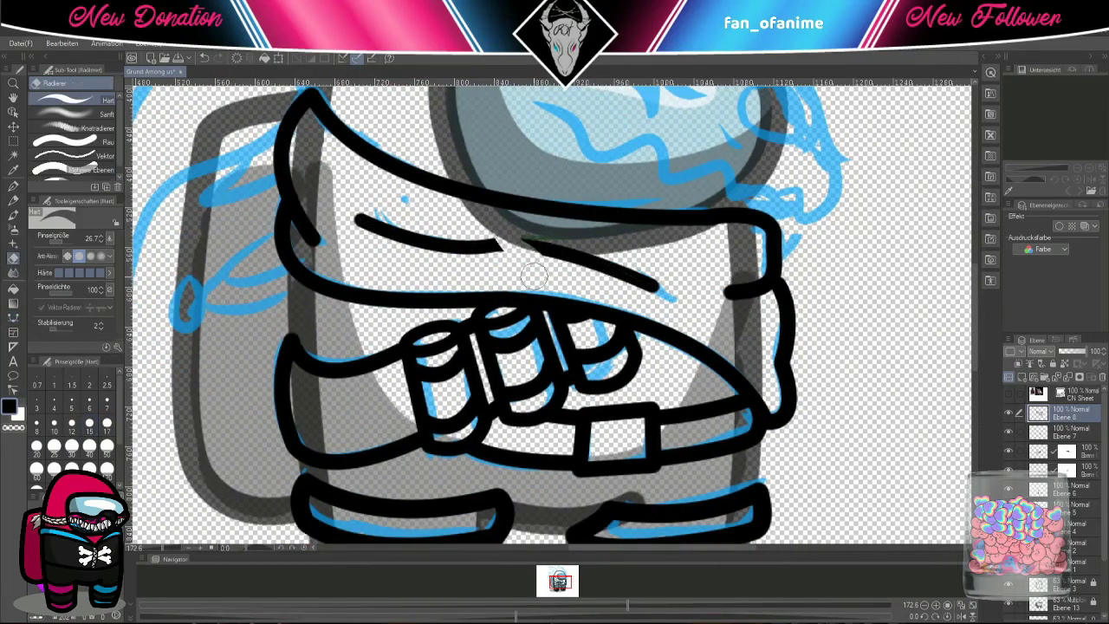
{"action": "left_click_drag", "start_coordinate": [528, 240], "coordinate": [562, 252]}
{"action": "scroll", "coordinate": [472, 204], "scroll_direction": "up", "scroll_amount": 1}
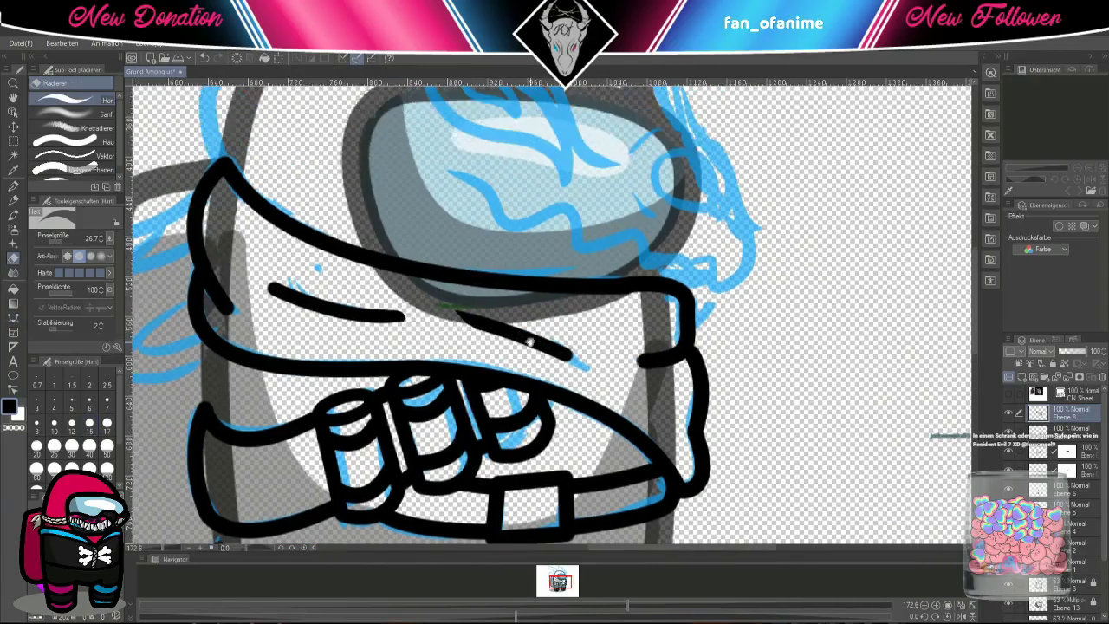
{"action": "left_click", "coordinate": [475, 205]}
- Redraw the scarf's right fold line as a wavy black Bezier curve
{"action": "scroll", "coordinate": [475, 207], "scroll_direction": "left", "scroll_amount": 2}
{"action": "scroll", "coordinate": [475, 206], "scroll_direction": "up", "scroll_amount": 1}
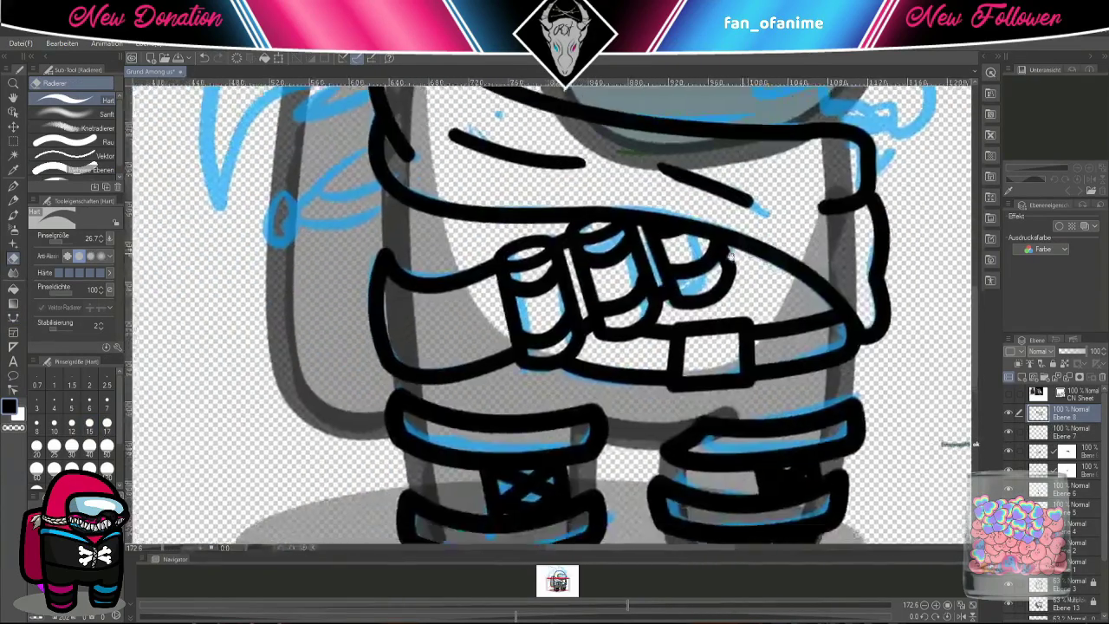
{"action": "key", "text": "u"}
{"action": "left_click", "coordinate": [586, 232]}
{"action": "double_click", "coordinate": [712, 295]}
- Draw a small upright black ellipse at brush size 15 over the backpack's edge, at the end of the sketched strap
{"action": "scroll", "coordinate": [490, 253], "scroll_direction": "up", "scroll_amount": 3}
{"action": "scroll", "coordinate": [490, 253], "scroll_direction": "right", "scroll_amount": 2}
{"action": "scroll", "coordinate": [490, 253], "scroll_direction": "down", "scroll_amount": 5}
{"action": "scroll", "coordinate": [451, 269], "scroll_direction": "up", "scroll_amount": 3}
{"action": "scroll", "coordinate": [451, 269], "scroll_direction": "left", "scroll_amount": 5}
{"action": "key", "text": "u"}
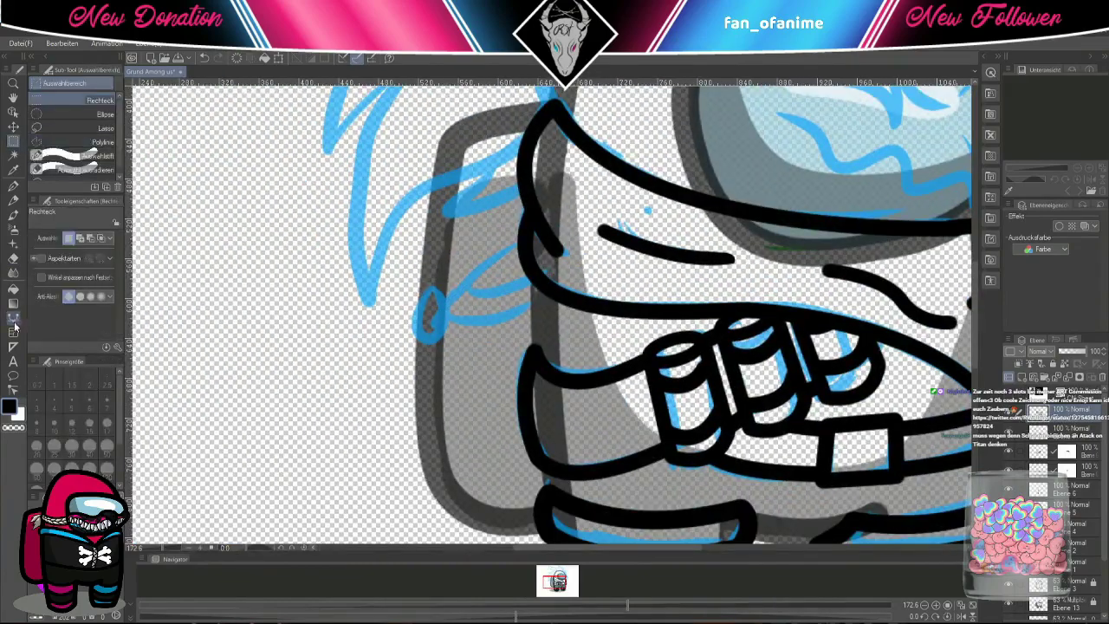
{"action": "left_click_drag", "start_coordinate": [407, 290], "coordinate": [461, 336]}
{"action": "left_click", "coordinate": [439, 339]}
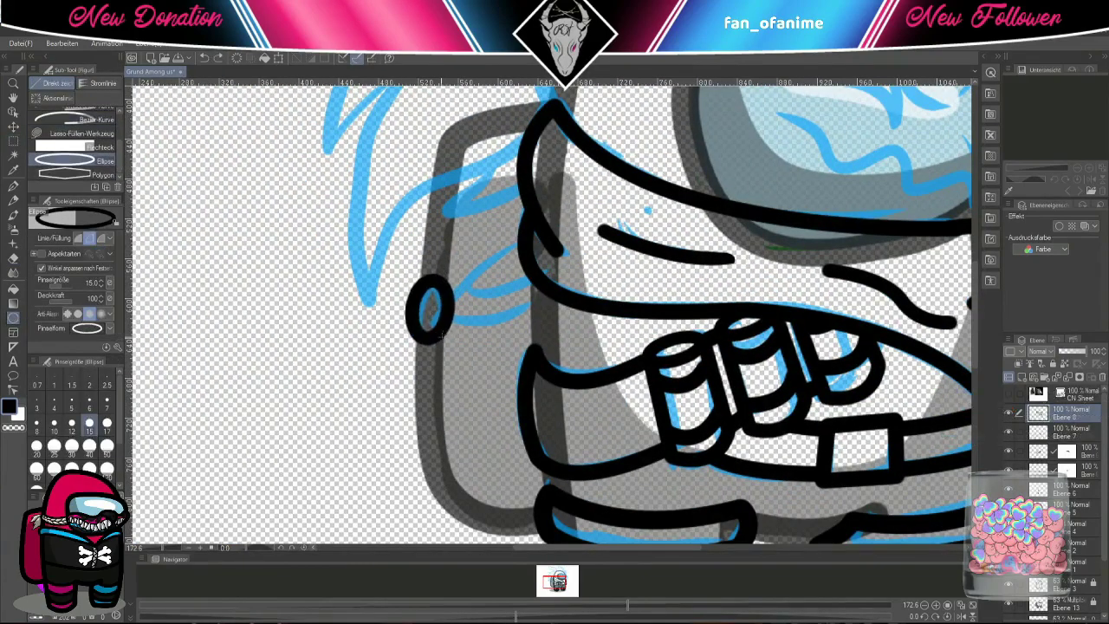
- Connect the small ellipse to the scarf's left edge with curved Bezier lines at brush size 15
{"action": "key", "text": "u"}
{"action": "left_click", "coordinate": [437, 285]}
{"action": "double_click", "coordinate": [537, 246]}
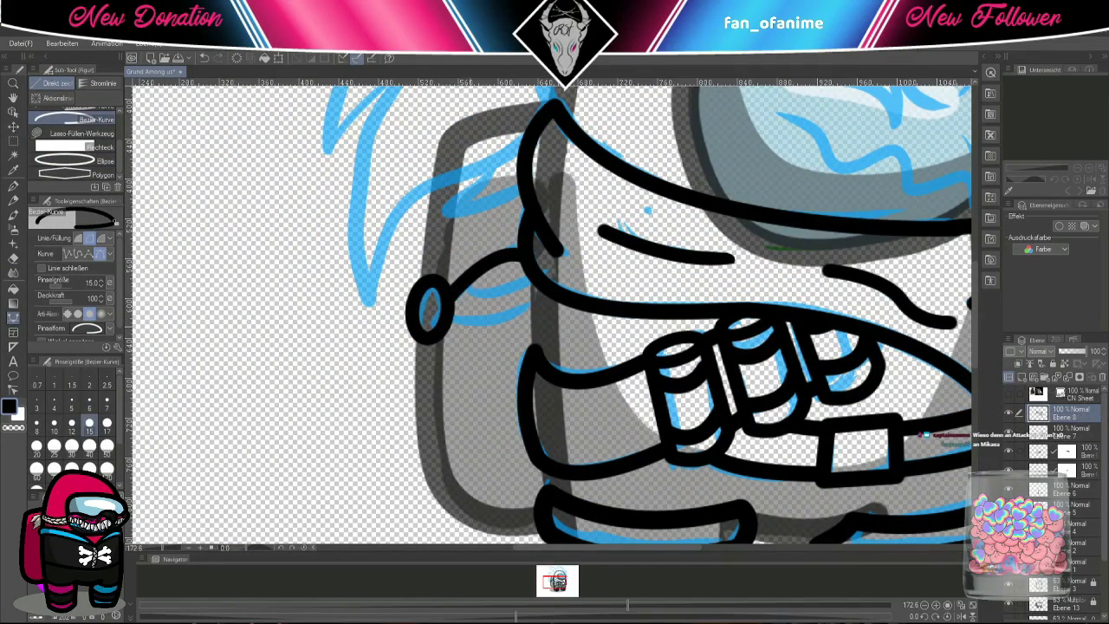
{"action": "double_click", "coordinate": [532, 295]}
- Trace the left horn's closed outline on Ebene 8 with a Bezier curve at brush size 20 and trim its tip
{"action": "scroll", "coordinate": [697, 396], "scroll_direction": "up", "scroll_amount": 5}
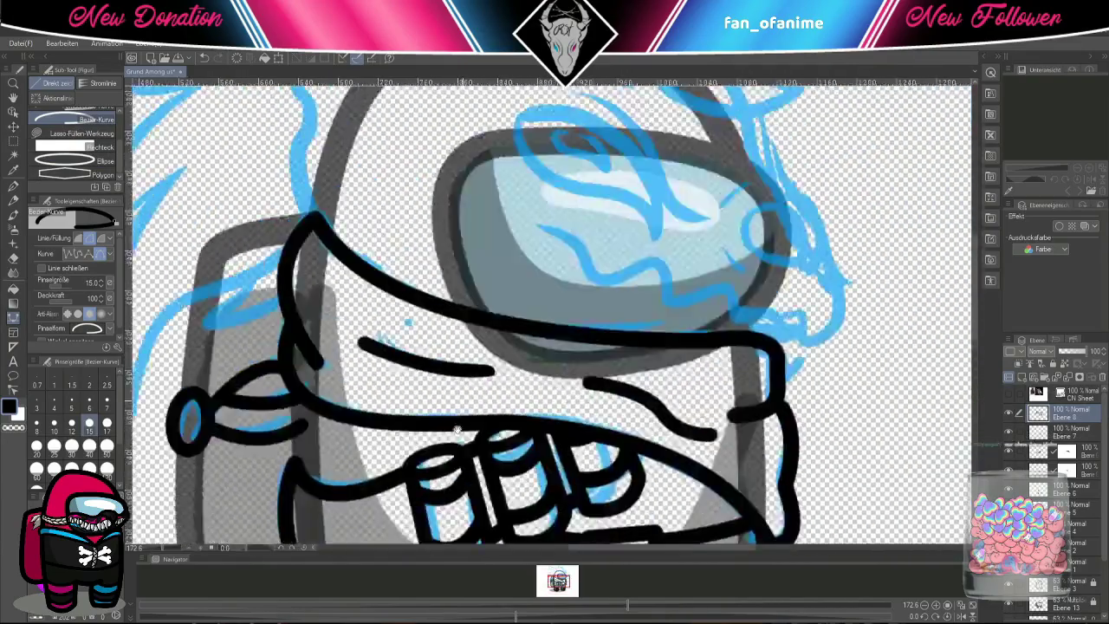
{"action": "key", "text": "/"}
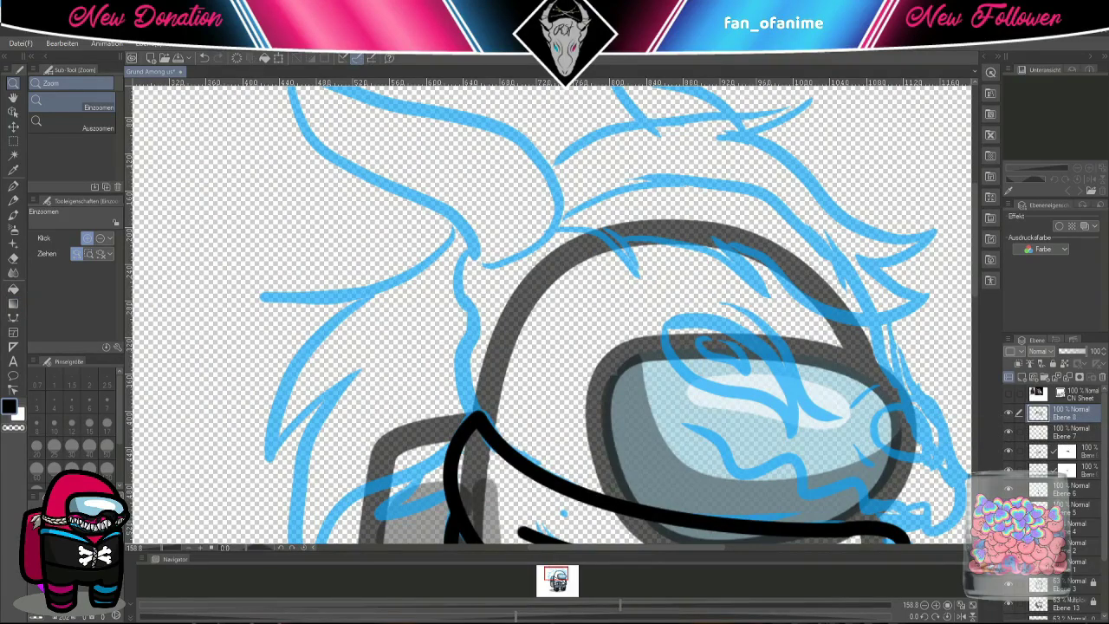
{"action": "scroll", "coordinate": [486, 292], "scroll_direction": "down", "scroll_amount": 5}
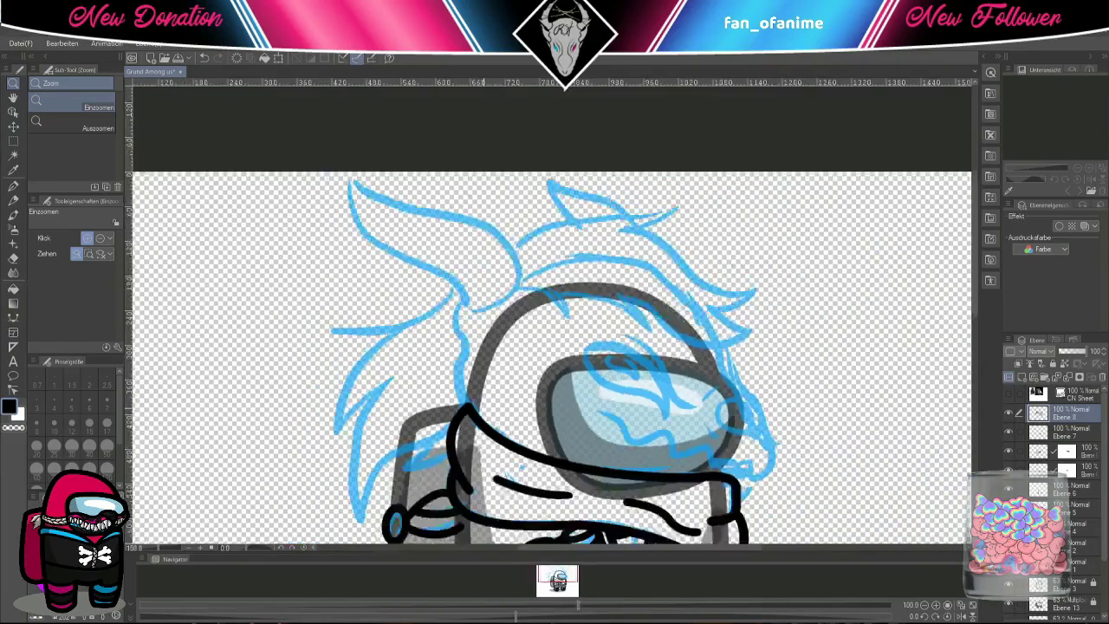
{"action": "scroll", "coordinate": [486, 292], "scroll_direction": "up", "scroll_amount": 6}
{"action": "scroll", "coordinate": [486, 292], "scroll_direction": "up", "scroll_amount": 3}
{"action": "key", "text": "u"}
{"action": "left_click", "coordinate": [260, 113]}
{"action": "left_click_drag", "start_coordinate": [308, 252], "coordinate": [370, 266]}
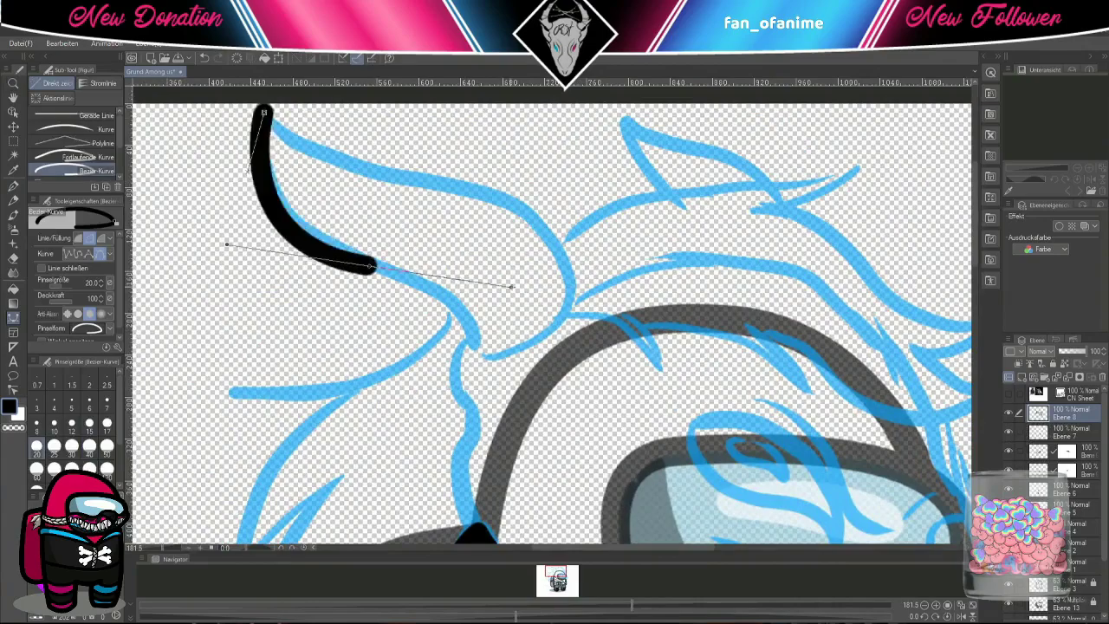
{"action": "left_click", "coordinate": [481, 356]}
{"action": "left_click", "coordinate": [570, 287]}
{"action": "left_click", "coordinate": [424, 186]}
{"action": "double_click", "coordinate": [263, 113]}
{"action": "key", "text": "e"}
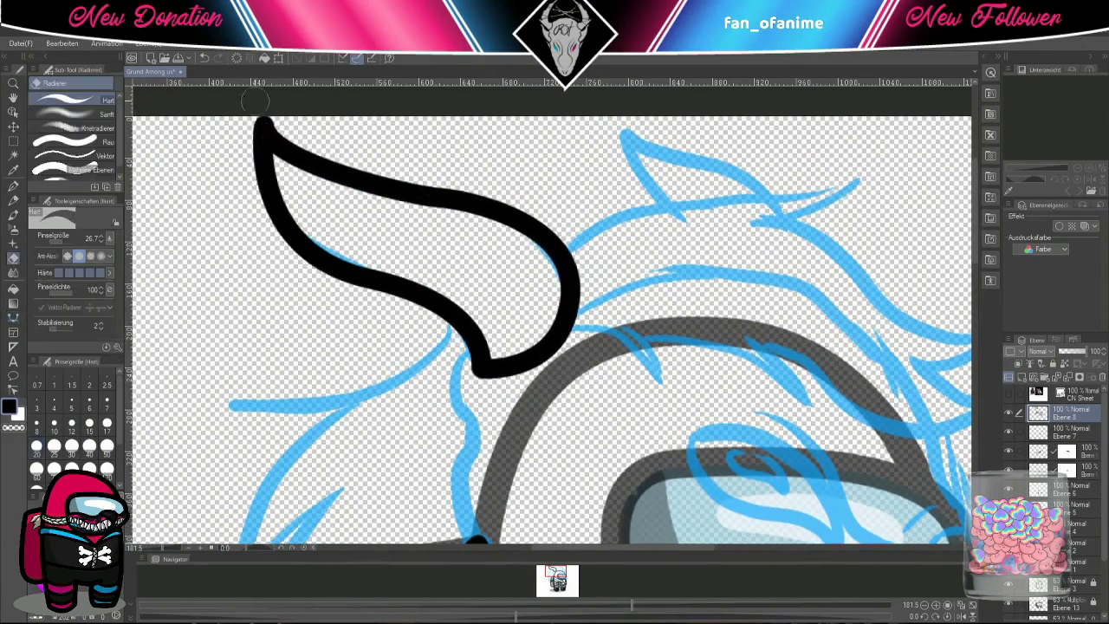
{"action": "mouse_move", "coordinate": [243, 135]}
{"action": "left_mouse_down"}
{"action": "mouse_move", "coordinate": [234, 100]}
{"action": "mouse_move", "coordinate": [95, 9]}
{"action": "left_mouse_up"}
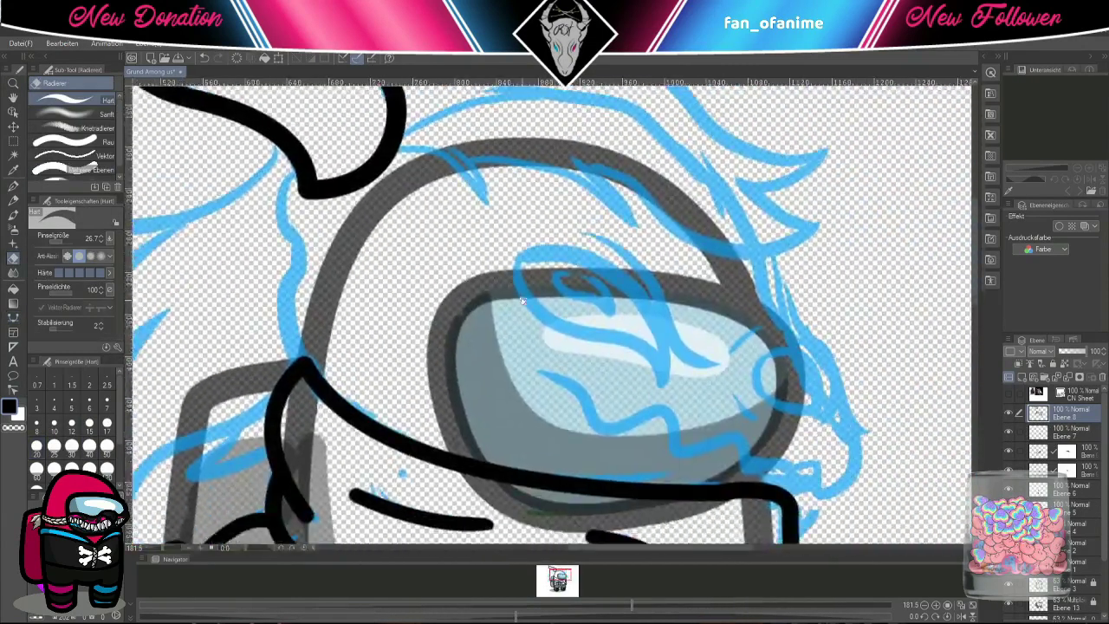
{"action": "key", "text": "u"}
{"action": "left_click", "coordinate": [292, 219]}
{"action": "left_click_drag", "start_coordinate": [284, 289], "coordinate": [299, 314]}
{"action": "left_click", "coordinate": [286, 357]}
{"action": "left_click", "coordinate": [368, 481]}
{"action": "scroll", "coordinate": [368, 481], "scroll_direction": "down", "scroll_amount": 1}
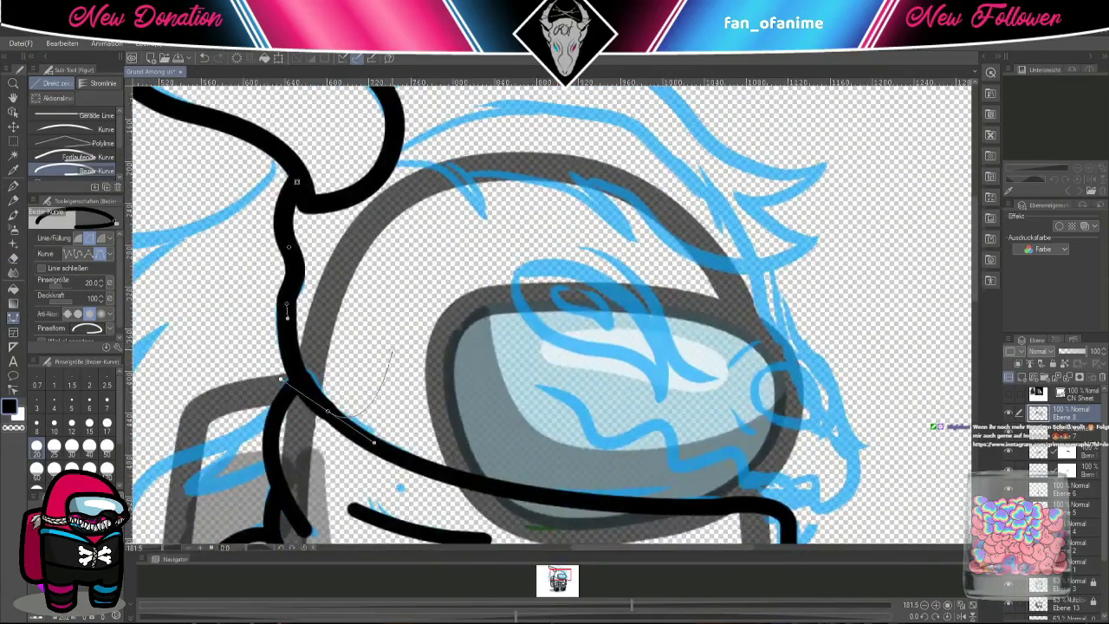
{"action": "key", "text": "e"}
{"action": "left_click_drag", "start_coordinate": [295, 191], "coordinate": [300, 408]}
- Trace the wavy back edge of the head from horn to scarf on new layer Ebene 9 at brush size 20
{"action": "key", "text": "u"}
{"action": "left_click", "coordinate": [291, 260]}
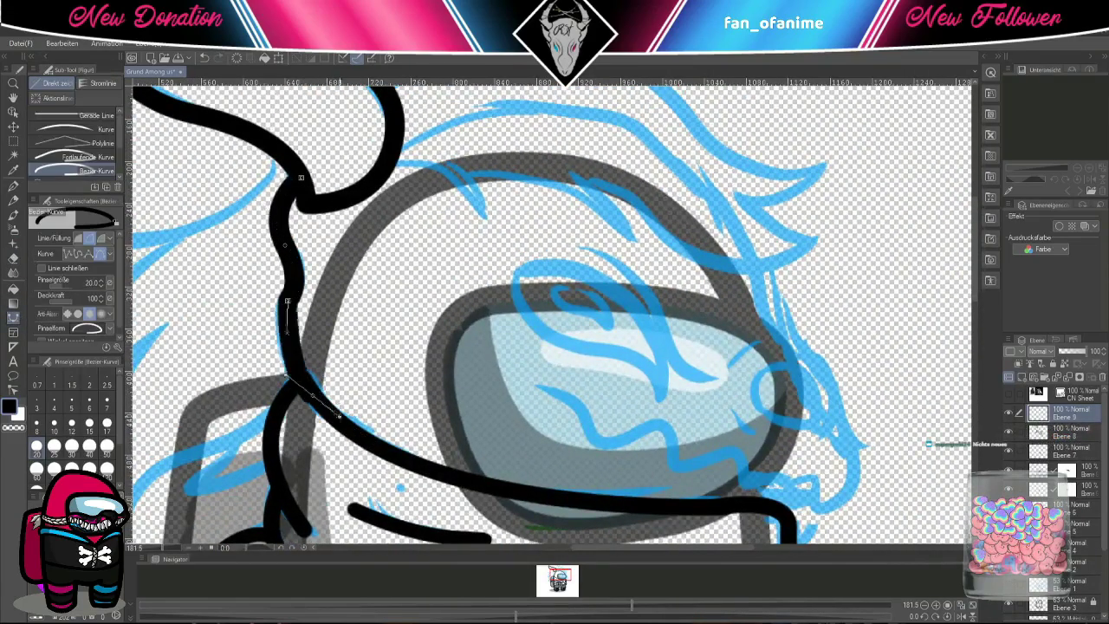
{"action": "left_click", "coordinate": [299, 408]}
{"action": "key", "text": "e"}
- Trace the closed eye socket outline of the skull on Ebene 9 with a Bezier curve at brush size 20
{"action": "mouse_move", "coordinate": [583, 381]}
{"action": "left_mouse_down"}
{"action": "mouse_move", "coordinate": [489, 396]}
{"action": "mouse_move", "coordinate": [380, 352]}
{"action": "left_mouse_up"}
{"action": "key", "text": "u"}
{"action": "left_click", "coordinate": [309, 230]}
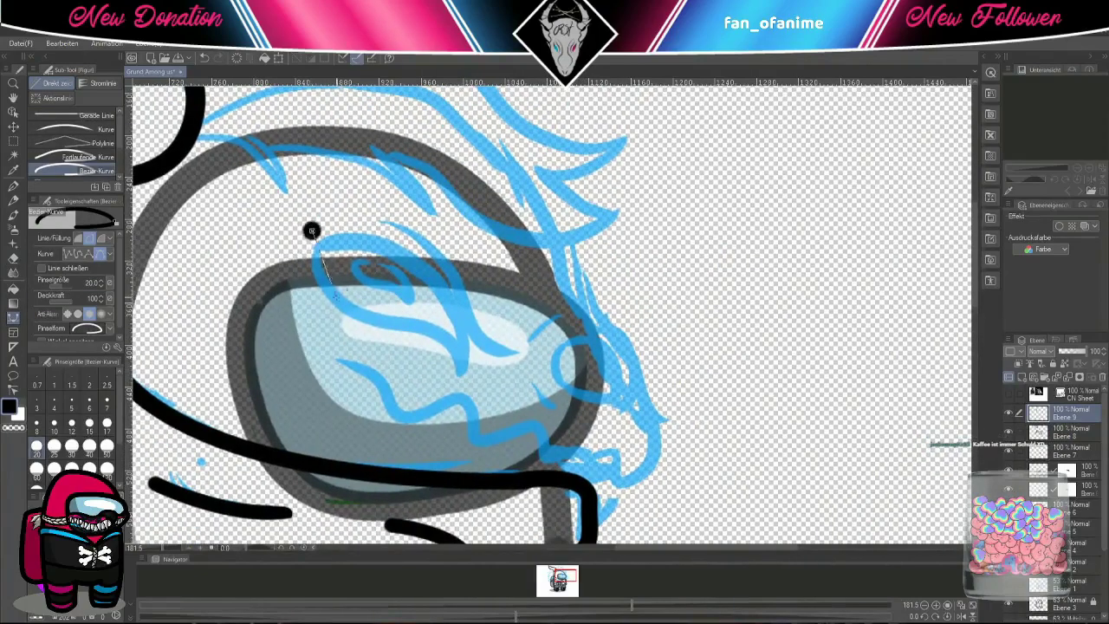
{"action": "left_click", "coordinate": [455, 338]}
{"action": "left_click_drag", "start_coordinate": [464, 373], "coordinate": [473, 260]}
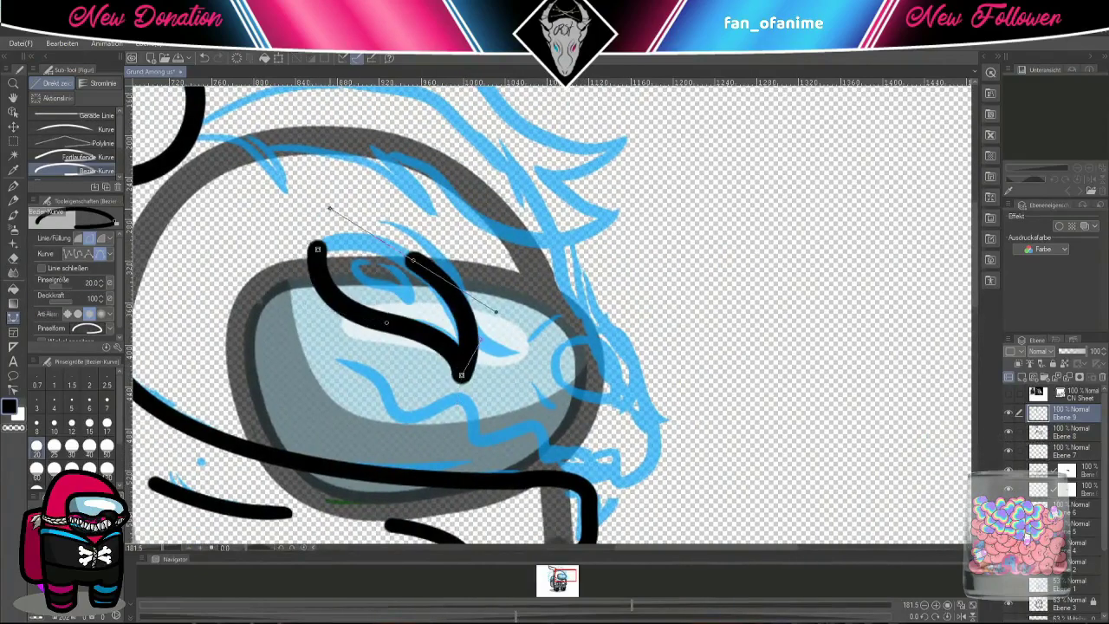
{"action": "double_click", "coordinate": [329, 278]}
{"action": "left_click_drag", "start_coordinate": [353, 291], "coordinate": [382, 270]}
{"action": "left_click", "coordinate": [358, 324]}
{"action": "left_click", "coordinate": [397, 401]}
{"action": "left_click", "coordinate": [445, 360]}
{"action": "left_click", "coordinate": [448, 418]}
{"action": "left_click", "coordinate": [489, 376]}
{"action": "left_click", "coordinate": [498, 414]}
{"action": "left_click_drag", "start_coordinate": [561, 379], "coordinate": [535, 357]}
{"action": "key", "text": "Escape"}
- Trace the mouth corner and the zigzag row of upper teeth with a Bezier curve at brush size 17
{"action": "left_click", "coordinate": [330, 297]}
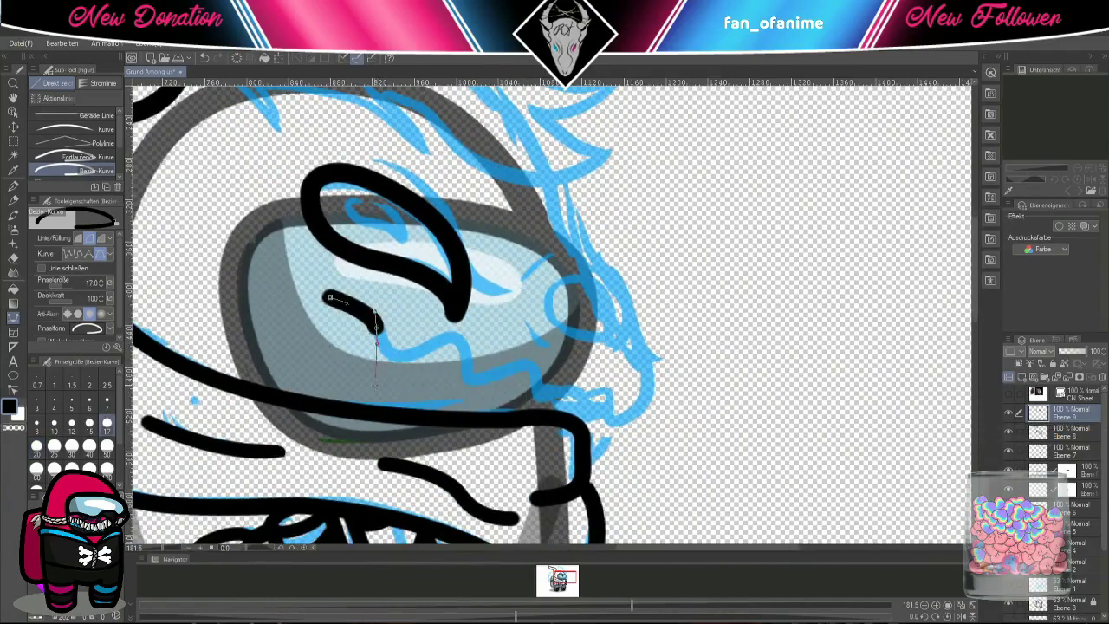
{"action": "left_click", "coordinate": [375, 387]}
{"action": "left_click", "coordinate": [435, 340]}
{"action": "left_click", "coordinate": [425, 392]}
{"action": "left_click", "coordinate": [463, 369]}
{"action": "left_click", "coordinate": [562, 393]}
{"action": "left_click", "coordinate": [606, 398]}
{"action": "left_click", "coordinate": [610, 425]}
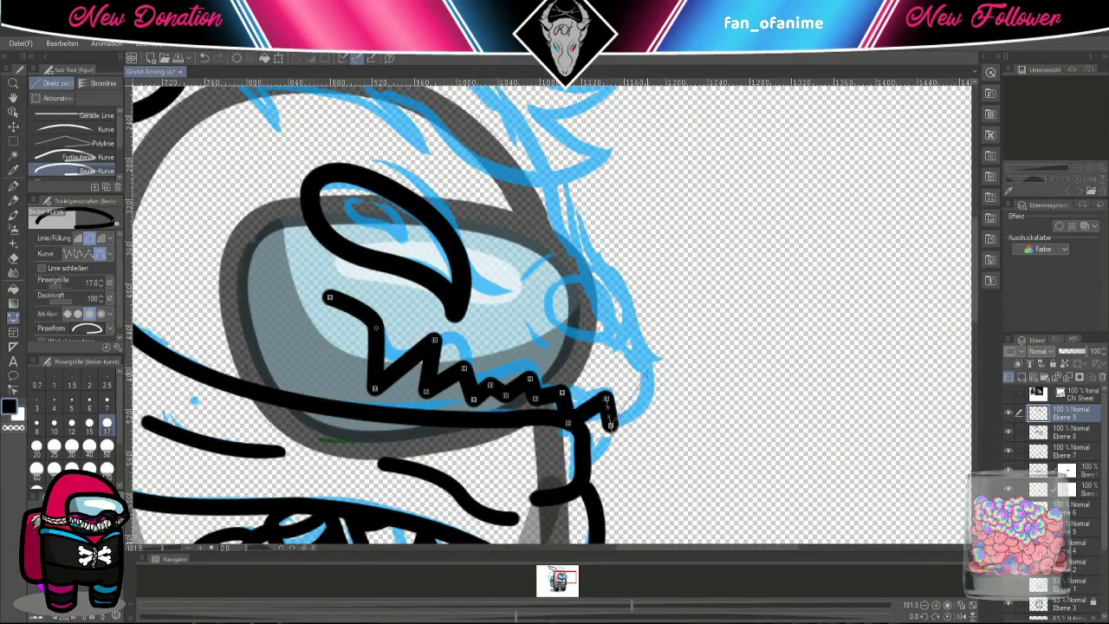
- Continue the line around the snout tip and nostril and trace the skull's forehead profile up to the hair
{"action": "left_click_drag", "start_coordinate": [621, 338], "coordinate": [593, 338]}
{"action": "left_click_drag", "start_coordinate": [553, 297], "coordinate": [557, 271]}
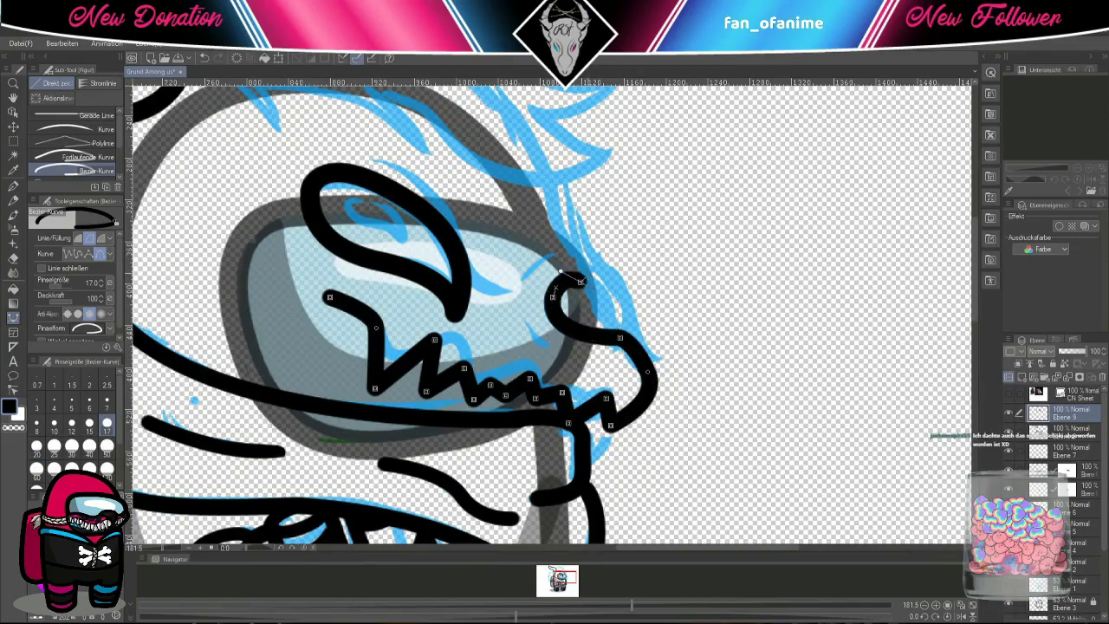
{"action": "left_click_drag", "start_coordinate": [578, 229], "coordinate": [588, 311]}
{"action": "left_click_drag", "start_coordinate": [556, 266], "coordinate": [568, 250]}
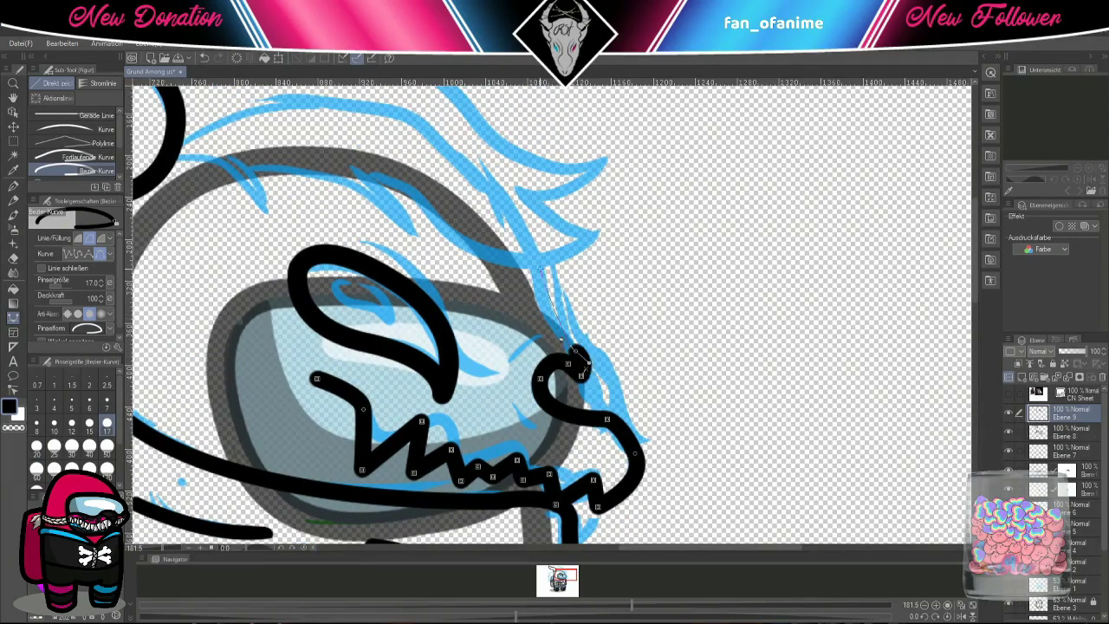
{"action": "left_click_drag", "start_coordinate": [458, 143], "coordinate": [496, 200]}
{"action": "left_click", "coordinate": [496, 200]}
{"action": "scroll", "coordinate": [601, 288], "scroll_direction": "down", "scroll_amount": 5}
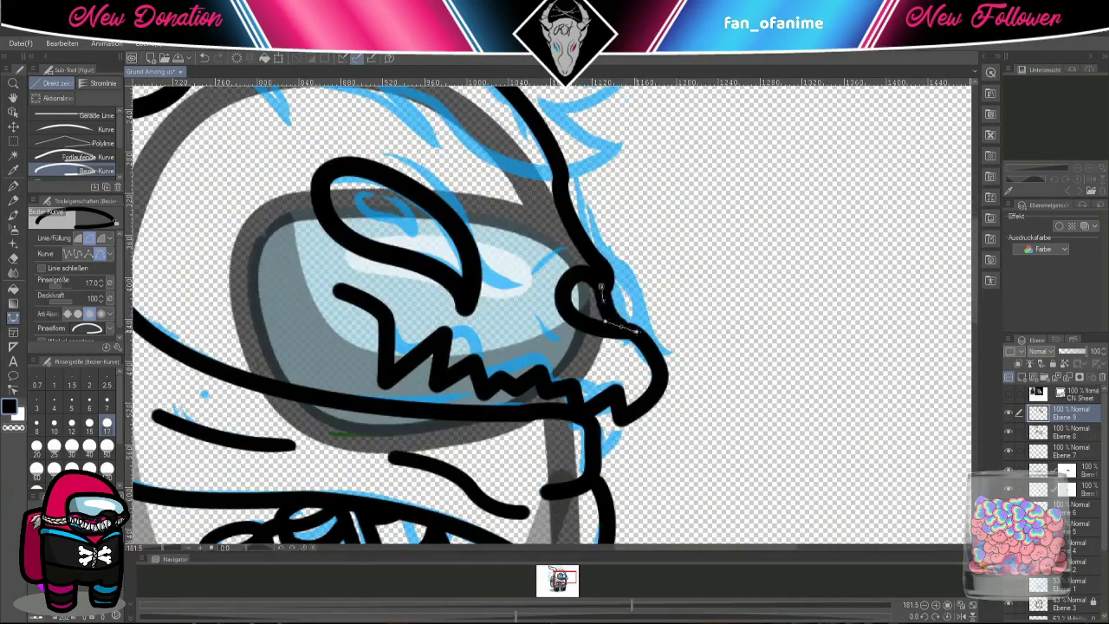
- Add brow and cheek accent lines around the eye at brush size 15 and redraw the middle teeth at size 17
{"action": "scroll", "coordinate": [595, 284], "scroll_direction": "down", "scroll_amount": 2}
{"action": "scroll", "coordinate": [577, 248], "scroll_direction": "up", "scroll_amount": 2}
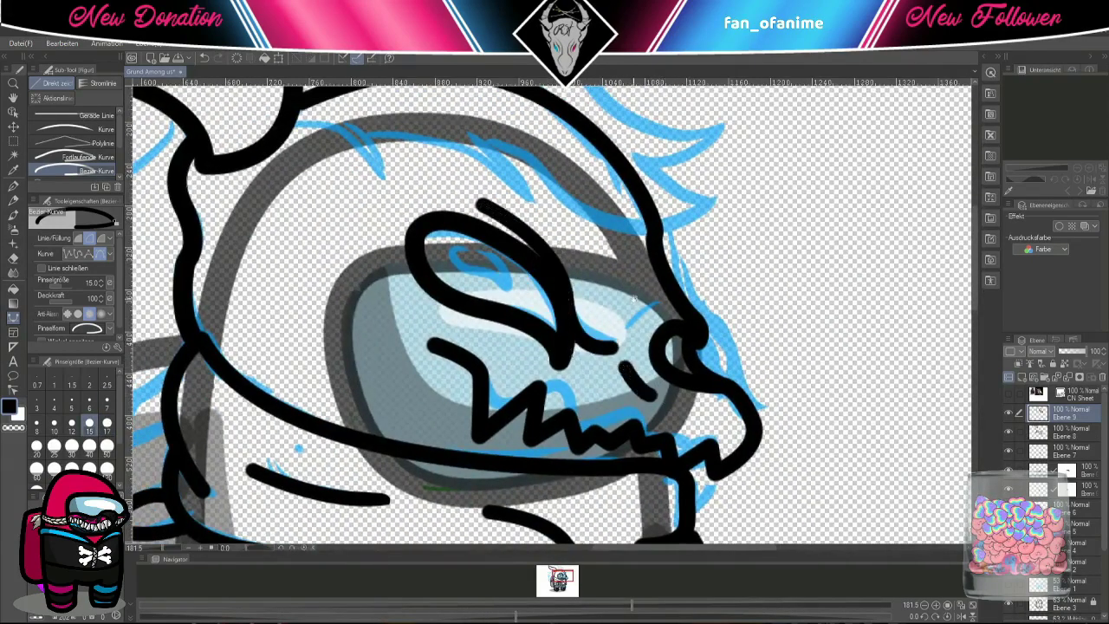
{"action": "scroll", "coordinate": [628, 302], "scroll_direction": "down", "scroll_amount": 3}
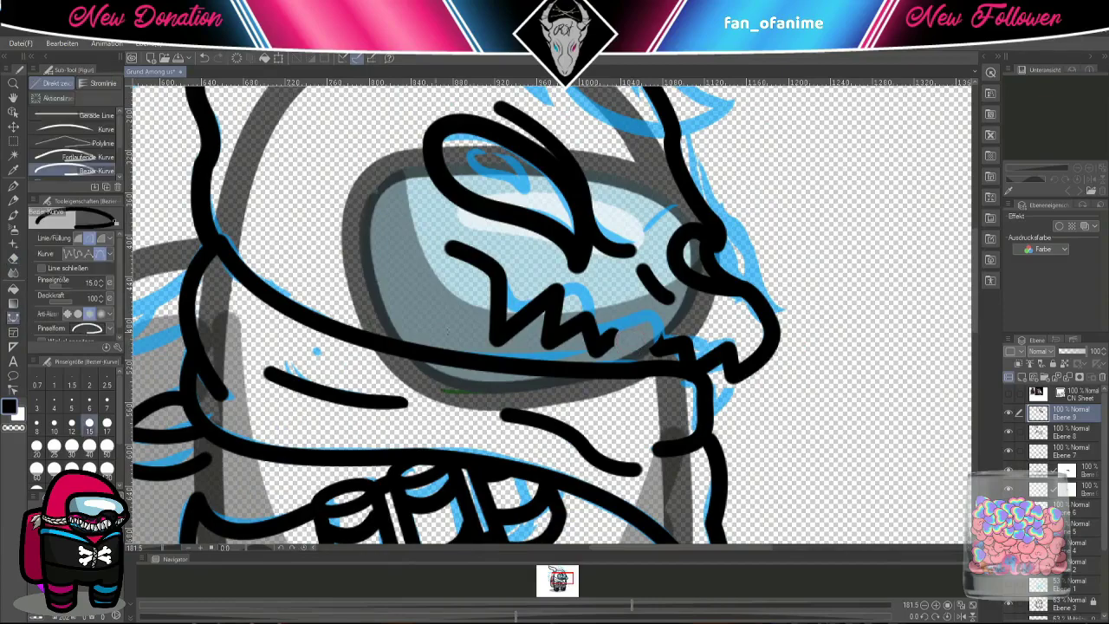
{"action": "key", "text": "Return"}
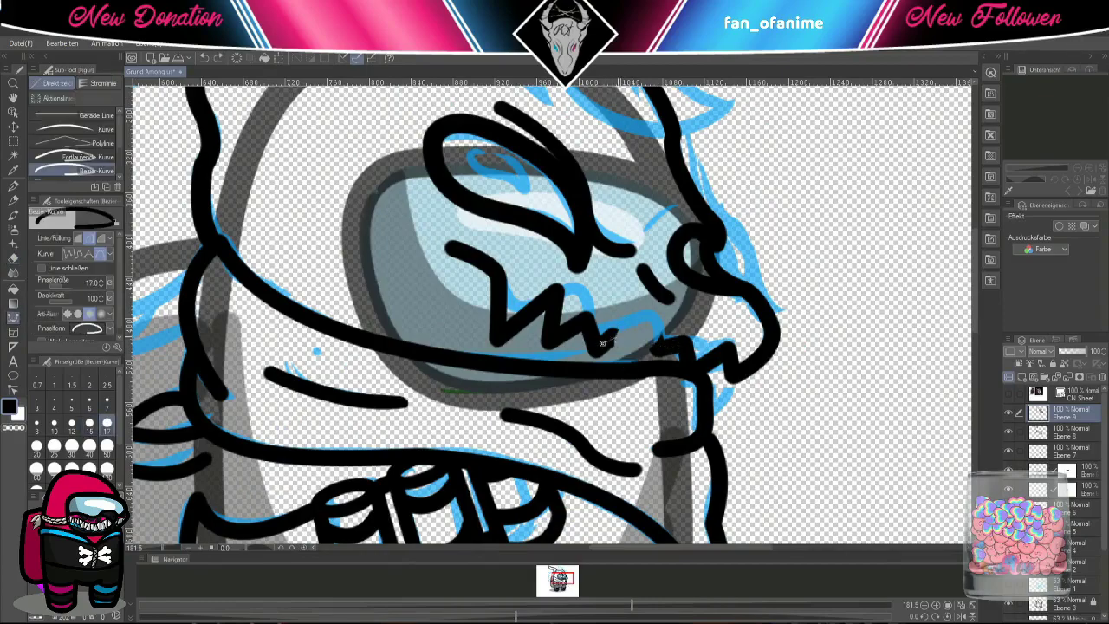
{"action": "key", "text": "Return"}
{"action": "left_click_drag", "start_coordinate": [340, 372], "coordinate": [295, 344]}
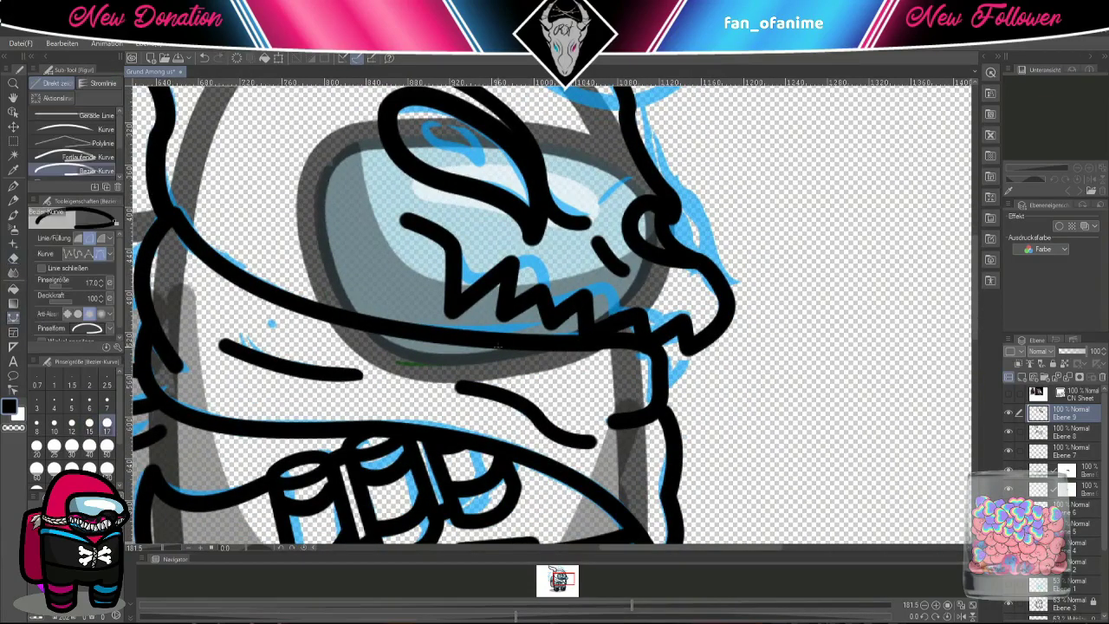
- Trace the pointed fur tufts of the mane behind the head, from the horn down to the backpack, at brush size 17
{"action": "left_click_drag", "start_coordinate": [543, 277], "coordinate": [919, 438]}
{"action": "left_click_drag", "start_coordinate": [298, 243], "coordinate": [422, 260]}
{"action": "left_click", "coordinate": [511, 158]}
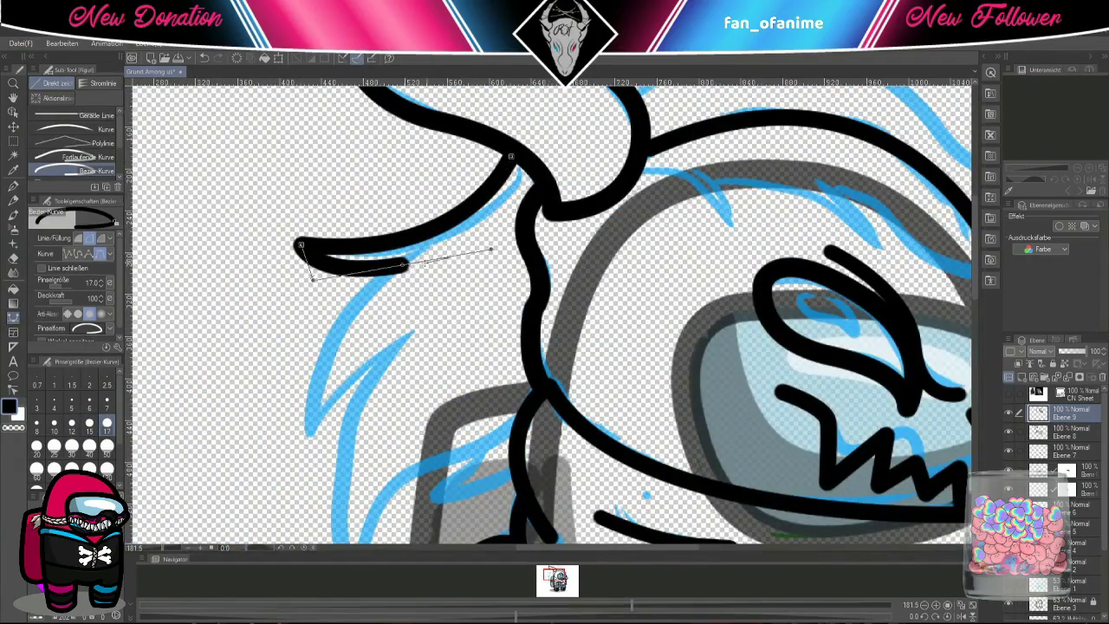
{"action": "scroll", "coordinate": [390, 303], "scroll_direction": "down", "scroll_amount": 3}
{"action": "scroll", "coordinate": [390, 303], "scroll_direction": "down", "scroll_amount": 3}
{"action": "left_click_drag", "start_coordinate": [358, 281], "coordinate": [402, 458]}
{"action": "scroll", "coordinate": [387, 297], "scroll_direction": "up", "scroll_amount": 2}
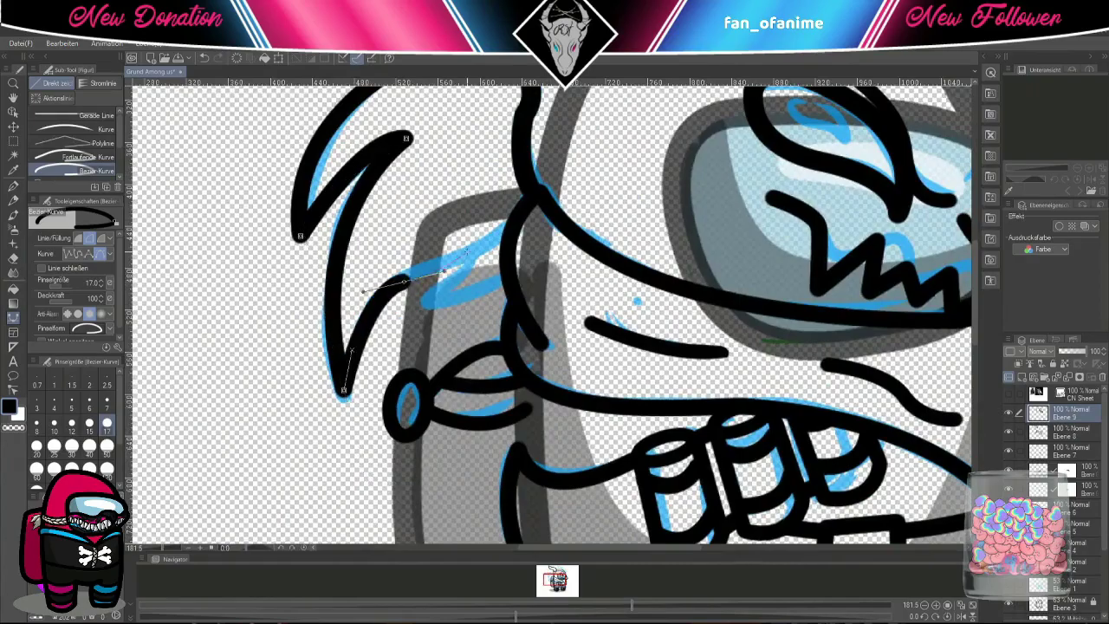
{"action": "left_click_drag", "start_coordinate": [554, 260], "coordinate": [385, 401]}
{"action": "left_click_drag", "start_coordinate": [288, 316], "coordinate": [357, 282]}
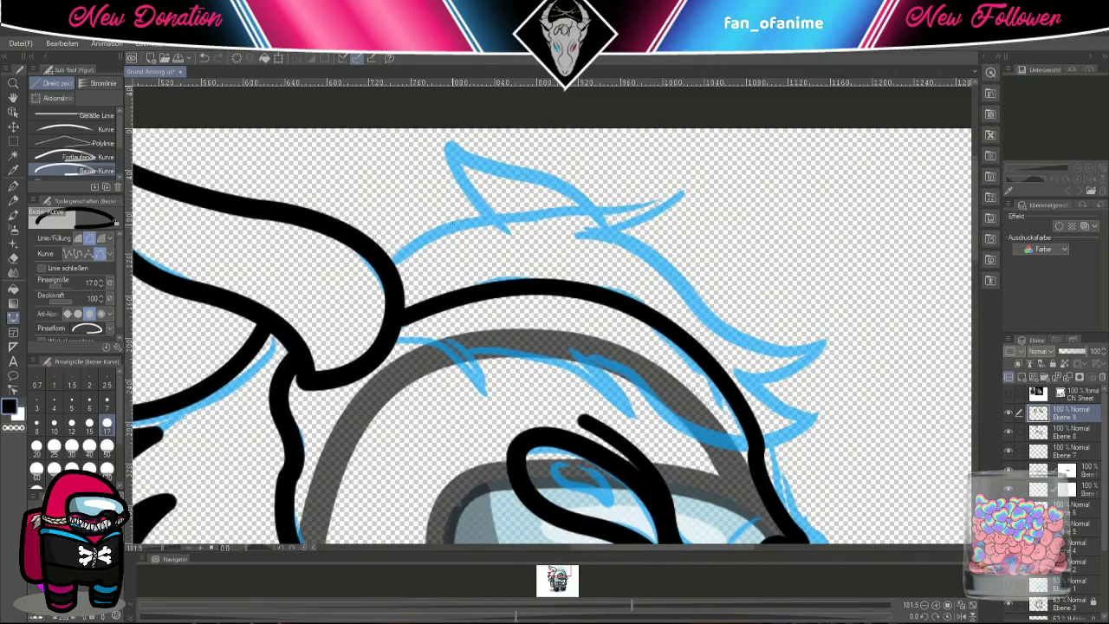
- Trace the hair outline on top of the head from the horn to the pointed front tufts with Bezier curves
{"action": "mouse_move", "coordinate": [373, 247]}
{"action": "left_mouse_down"}
{"action": "mouse_move", "coordinate": [451, 213]}
{"action": "mouse_move", "coordinate": [668, 195]}
{"action": "mouse_move", "coordinate": [715, 364]}
{"action": "left_mouse_up"}
{"action": "left_click", "coordinate": [825, 340]}
{"action": "left_click", "coordinate": [635, 280]}
{"action": "left_click", "coordinate": [715, 323]}
{"action": "left_click_drag", "start_coordinate": [555, 317], "coordinate": [667, 401]}
{"action": "double_click", "coordinate": [667, 400]}
- Trace the jagged lower edge of the fringe across the skull's forehead with Bezier curves
{"action": "left_click", "coordinate": [364, 191]}
{"action": "left_click_drag", "start_coordinate": [442, 253], "coordinate": [403, 159]}
{"action": "double_click", "coordinate": [442, 253]}
{"action": "left_click", "coordinate": [457, 236]}
{"action": "left_click_drag", "start_coordinate": [553, 257], "coordinate": [607, 284]}
- Add a layer mask to Ebene 9 and erase the skull's forehead line where the hair covers it
{"action": "key", "text": "e"}
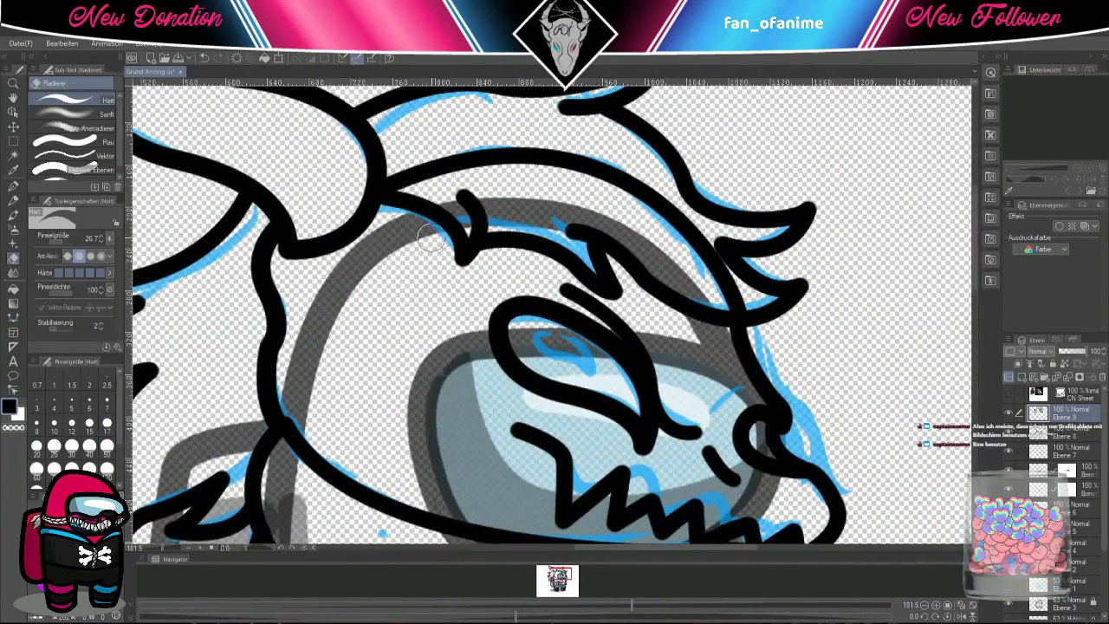
{"action": "left_click", "coordinate": [1079, 378]}
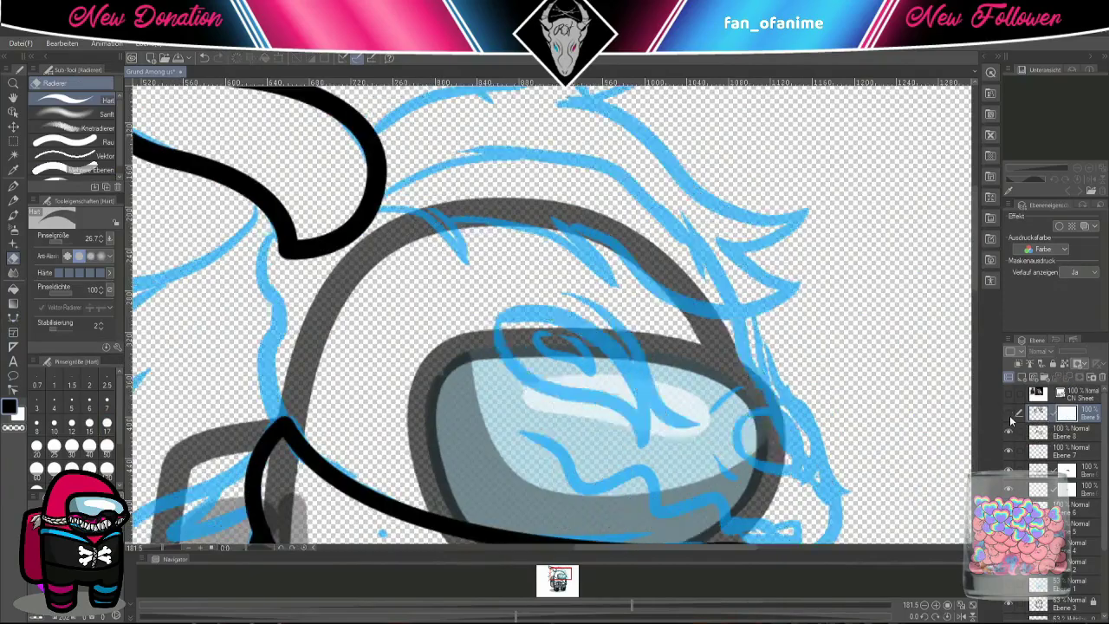
{"action": "mouse_move", "coordinate": [431, 161]}
{"action": "left_mouse_down"}
{"action": "mouse_move", "coordinate": [626, 183]}
{"action": "mouse_move", "coordinate": [721, 282]}
{"action": "mouse_move", "coordinate": [881, 135]}
{"action": "mouse_move", "coordinate": [655, 127]}
{"action": "mouse_move", "coordinate": [707, 485]}
{"action": "mouse_move", "coordinate": [729, 456]}
{"action": "left_mouse_up"}
{"action": "key", "text": "u"}
{"action": "left_click", "coordinate": [1070, 431]}
{"action": "left_click_drag", "start_coordinate": [598, 246], "coordinate": [444, 159]}
- Hide the blue sketch, set base outline layer Ebene 3 to 100 % opacity and give it a layer mask
{"action": "left_click_drag", "start_coordinate": [555, 451], "coordinate": [554, 87]}
{"action": "left_click_drag", "start_coordinate": [555, 312], "coordinate": [589, 312]}
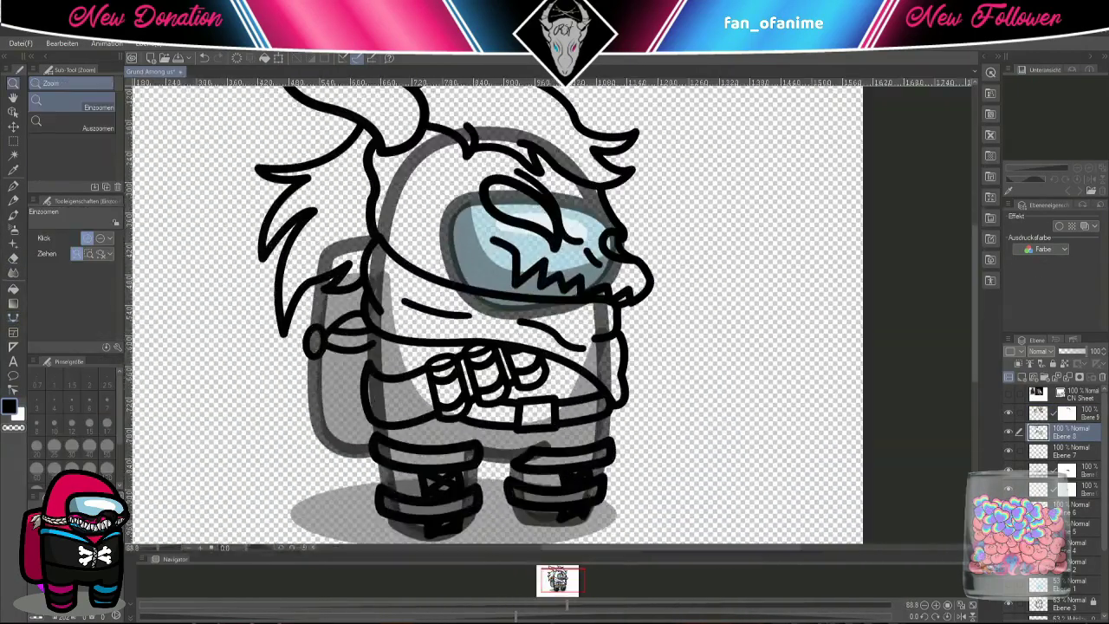
{"action": "left_click", "coordinate": [1073, 583]}
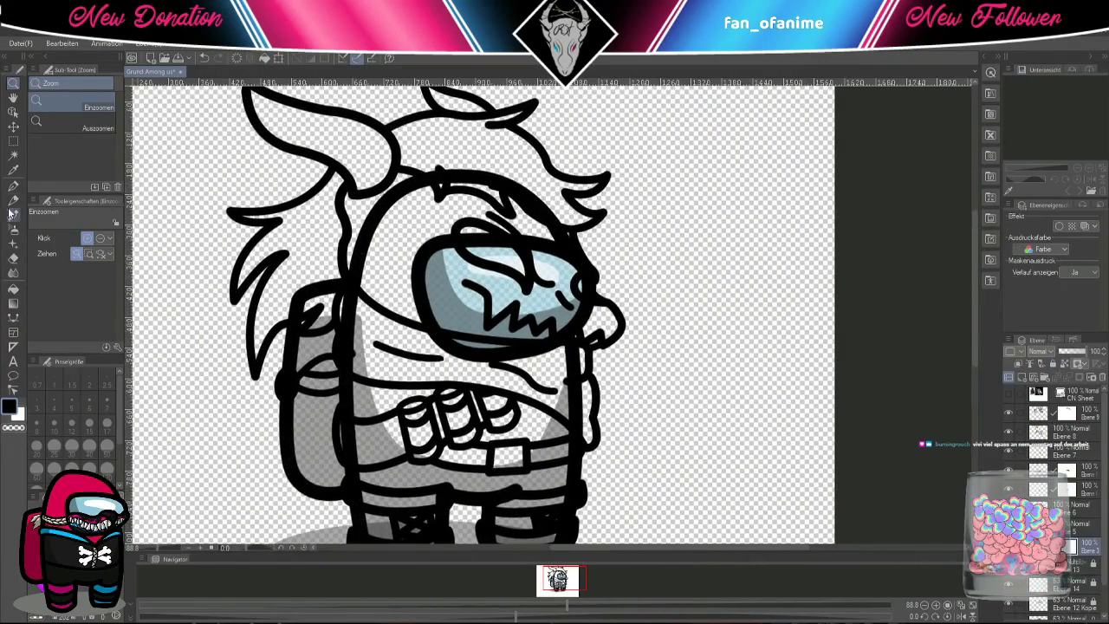
- Erase the base helmet and visor outlines behind the skull on Ebene 3's mask with the hard eraser at size 30
{"action": "key", "text": "e"}
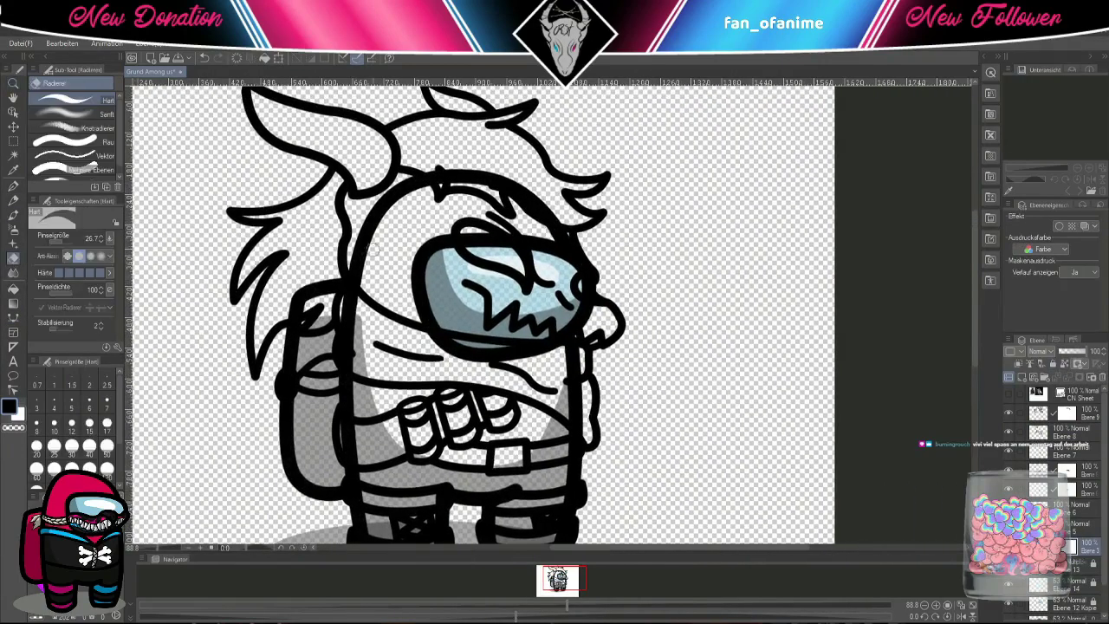
{"action": "key", "text": "]"}
{"action": "mouse_move", "coordinate": [358, 284]}
{"action": "left_mouse_down"}
{"action": "mouse_move", "coordinate": [360, 253]}
{"action": "mouse_move", "coordinate": [468, 177]}
{"action": "mouse_move", "coordinate": [554, 247]}
{"action": "mouse_move", "coordinate": [450, 351]}
{"action": "mouse_move", "coordinate": [587, 310]}
{"action": "left_mouse_up"}
{"action": "left_click_drag", "start_coordinate": [335, 309], "coordinate": [369, 248]}
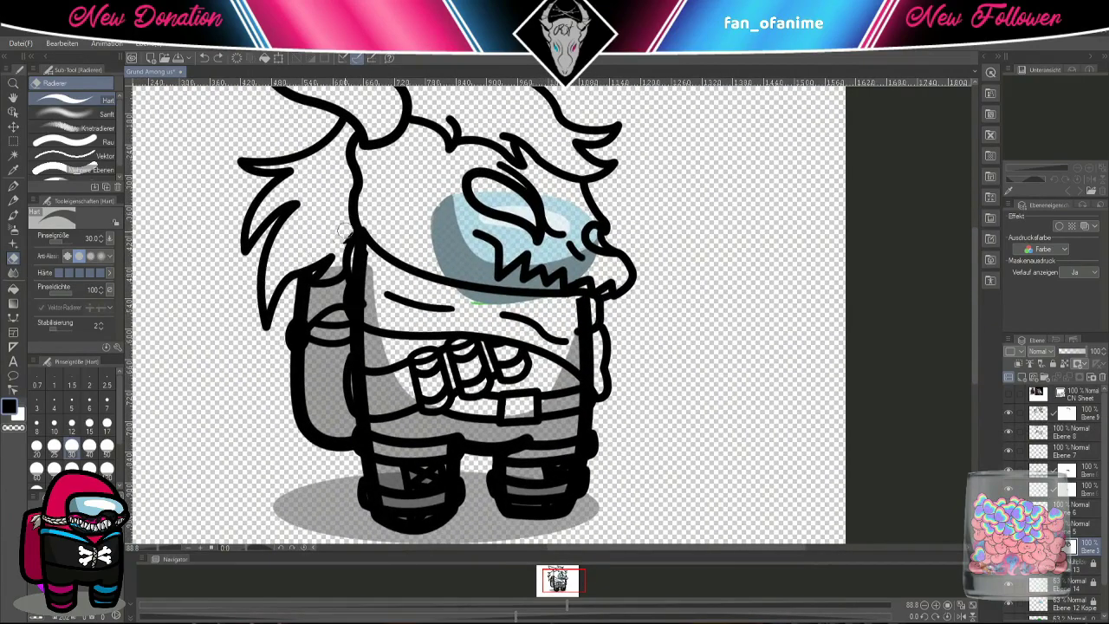
- Mask out the base outline where it crosses the scarf, the strap's ellipse, the belt and the boot cuffs
{"action": "scroll", "coordinate": [371, 276], "scroll_direction": "down", "scroll_amount": 2}
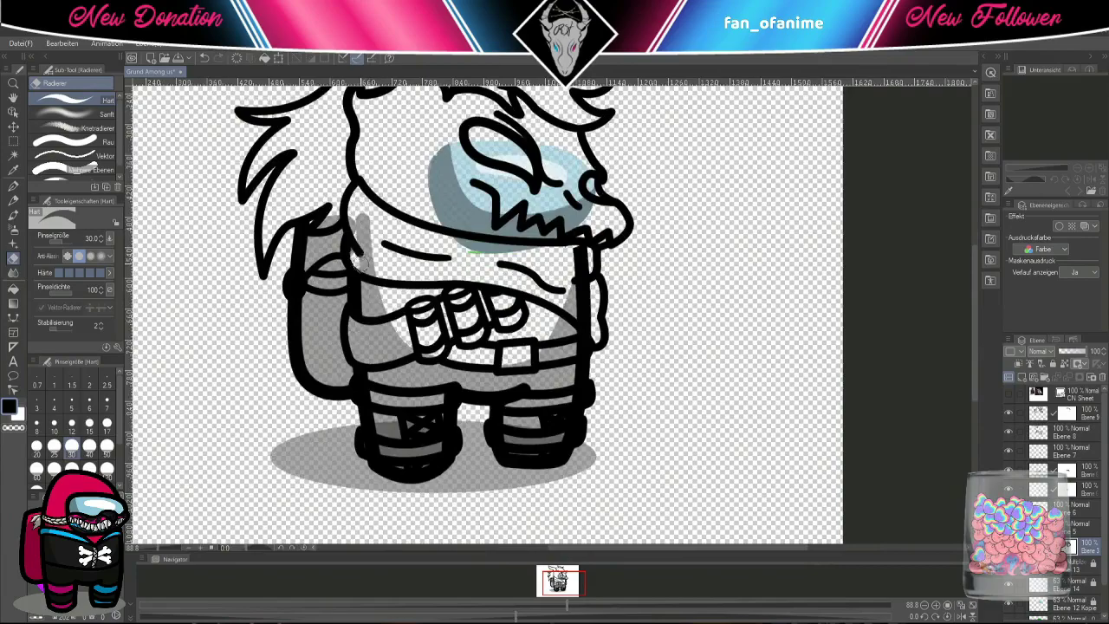
{"action": "left_click_drag", "start_coordinate": [578, 249], "coordinate": [492, 271]}
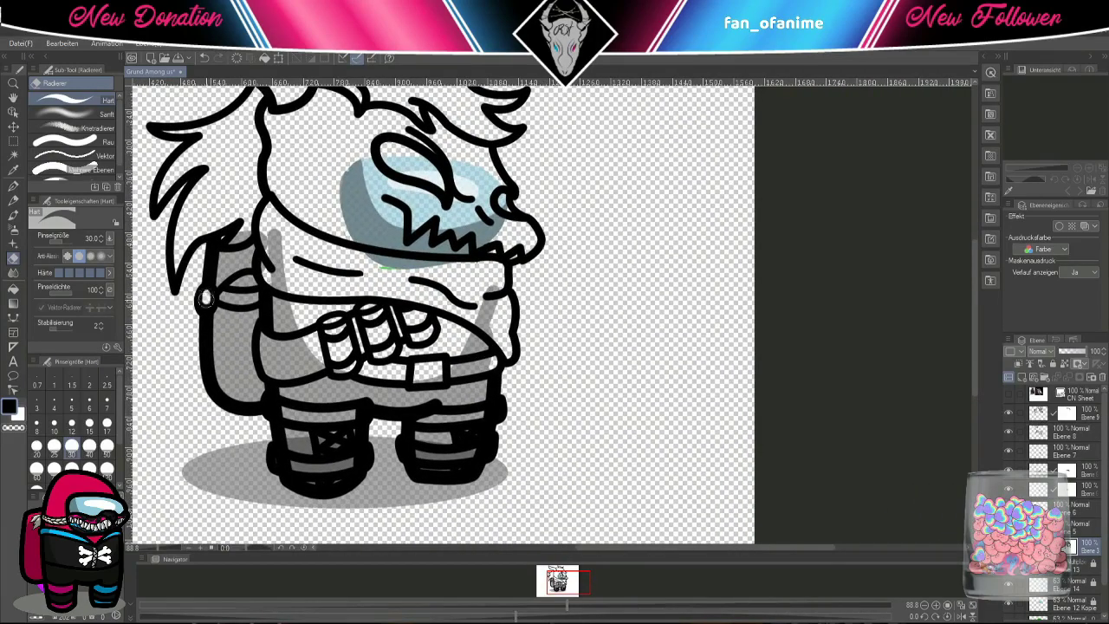
{"action": "left_click_drag", "start_coordinate": [278, 409], "coordinate": [295, 347]}
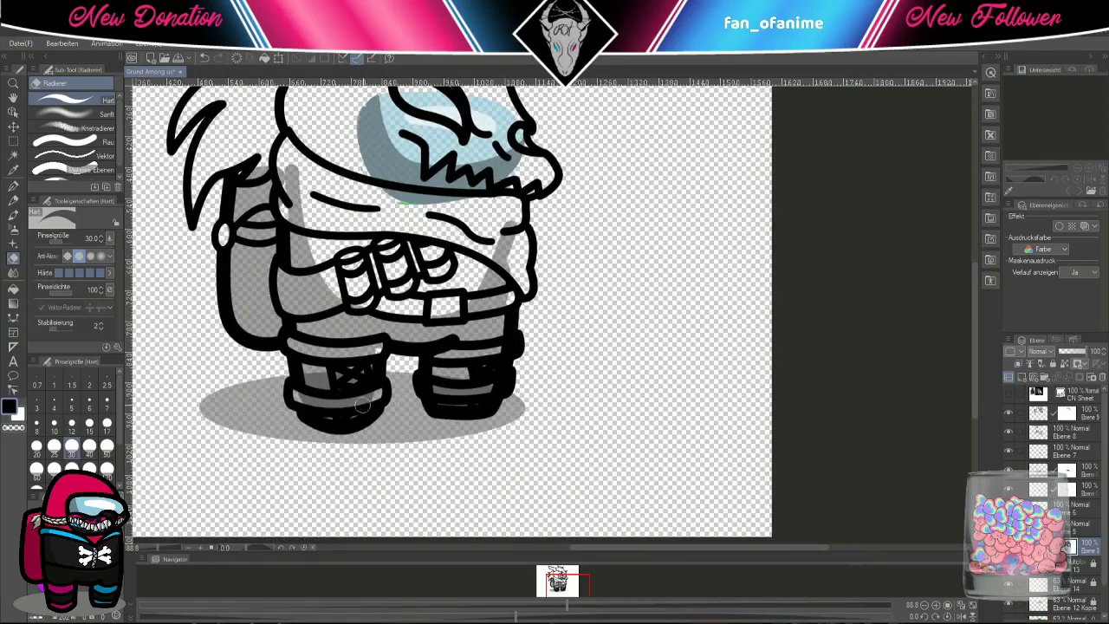
{"action": "scroll", "coordinate": [427, 386], "scroll_direction": "up", "scroll_amount": 6}
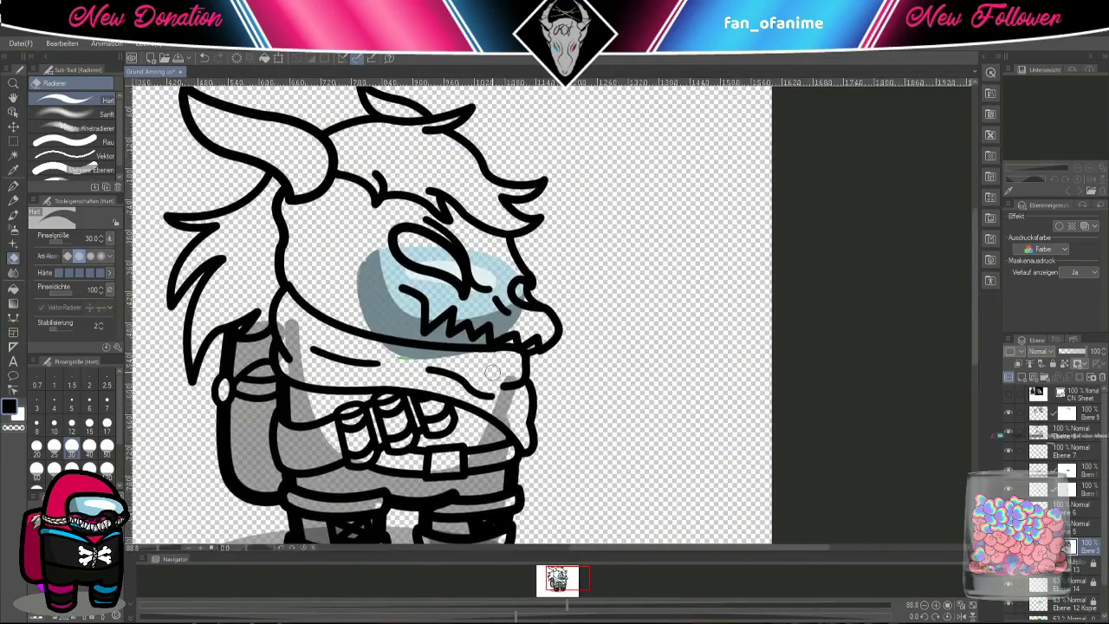
{"action": "scroll", "coordinate": [493, 373], "scroll_direction": "down", "scroll_amount": 3}
{"action": "scroll", "coordinate": [492, 372], "scroll_direction": "up", "scroll_amount": 4}
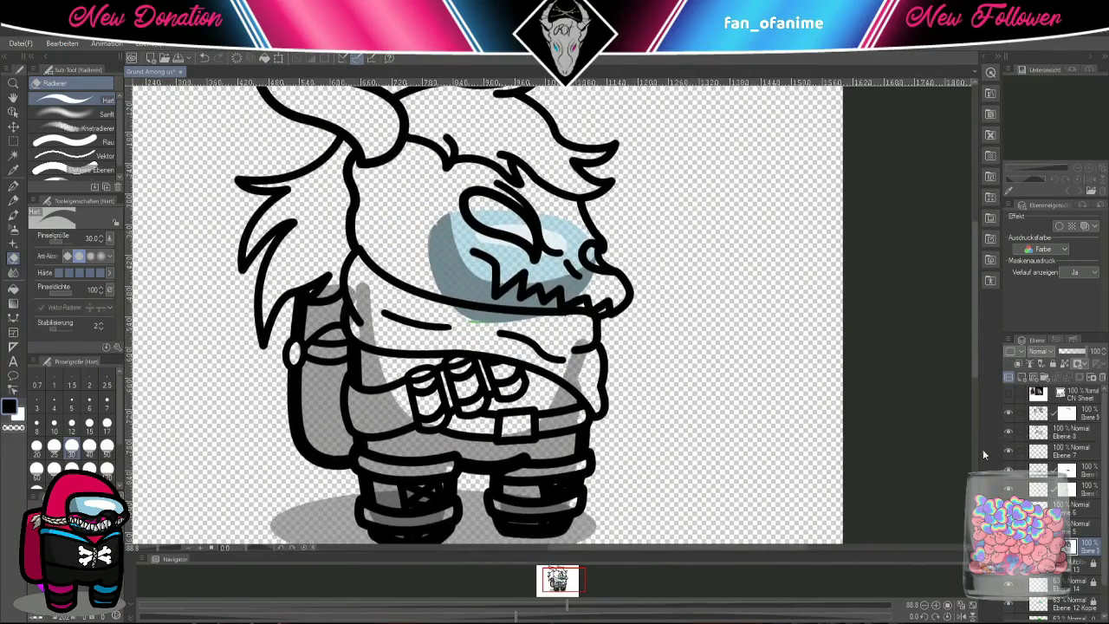
- Hide the blue visor colour and erase the grey shading over the skull and scarf on the Multiplizieren 13 layer
{"action": "scroll", "coordinate": [1009, 459], "scroll_direction": "down", "scroll_amount": 1}
{"action": "left_click", "coordinate": [1010, 459]}
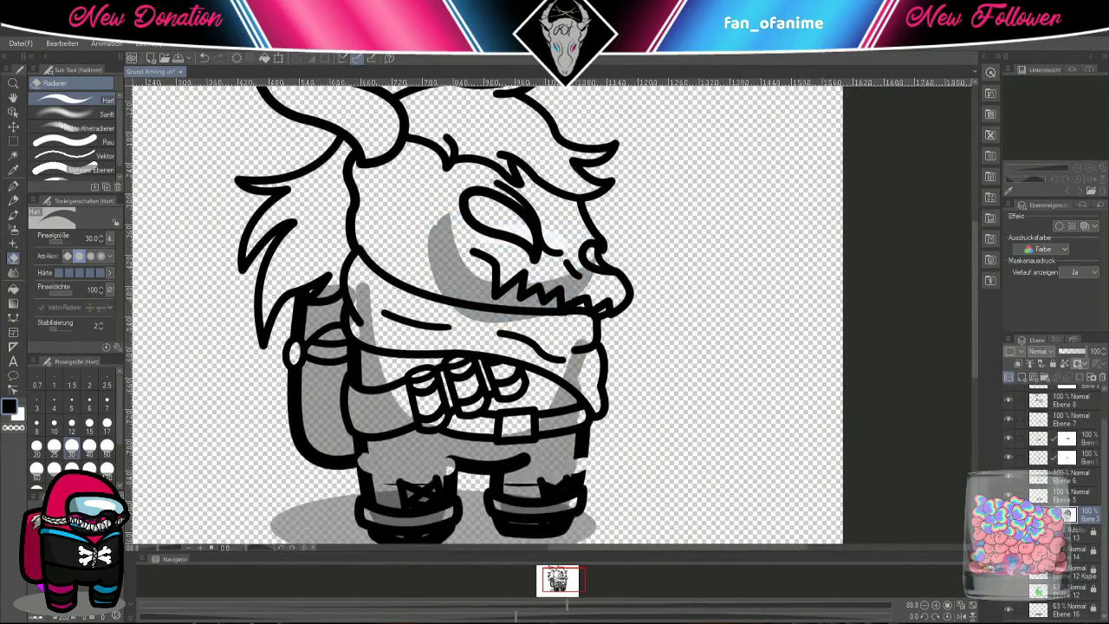
{"action": "left_click", "coordinate": [1075, 530]}
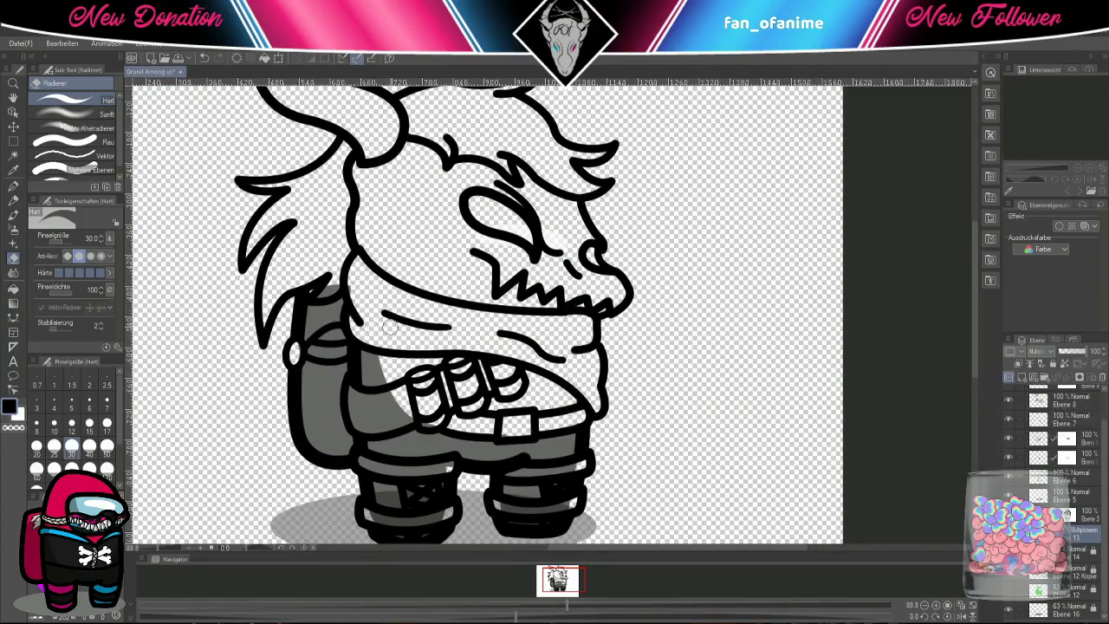
{"action": "scroll", "coordinate": [381, 338], "scroll_direction": "down", "scroll_amount": 3}
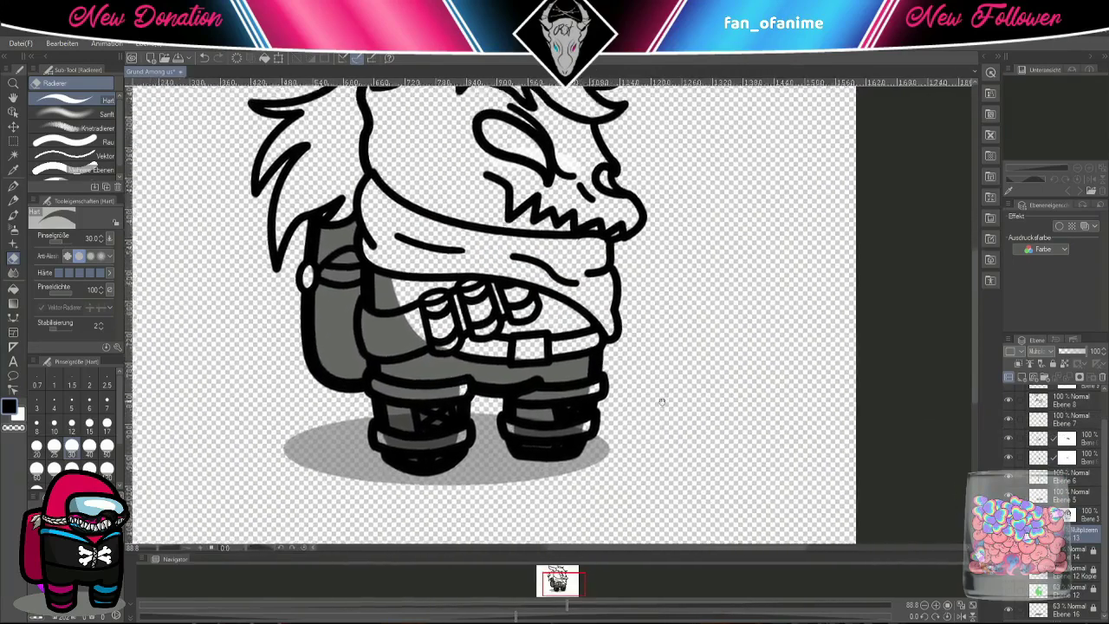
{"action": "scroll", "coordinate": [670, 401], "scroll_direction": "up", "scroll_amount": 3}
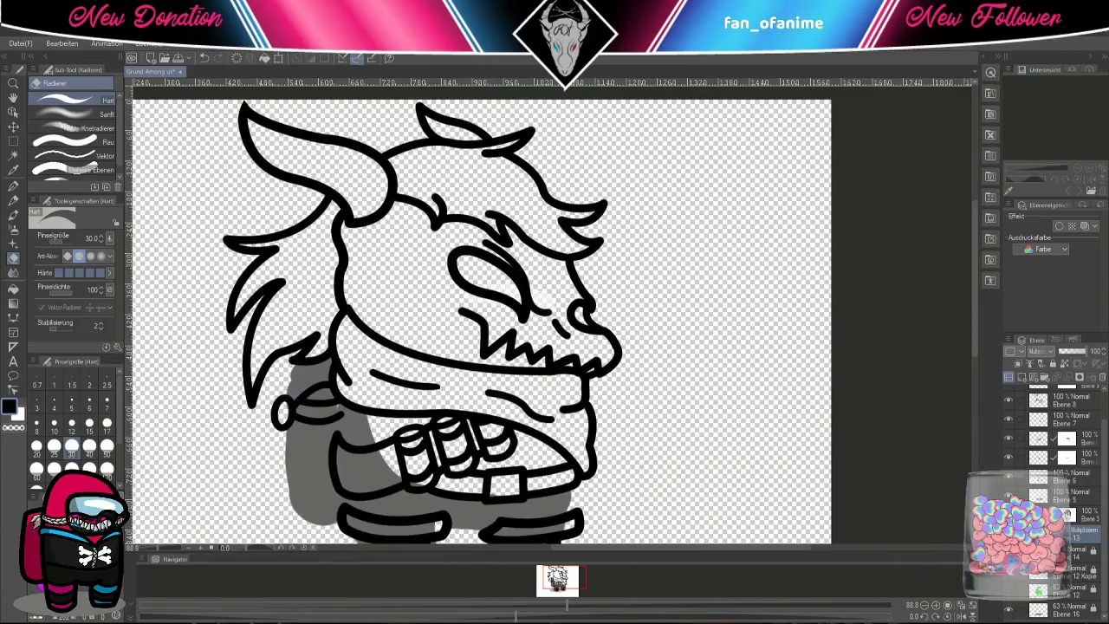
{"action": "scroll", "coordinate": [678, 260], "scroll_direction": "down", "scroll_amount": 5}
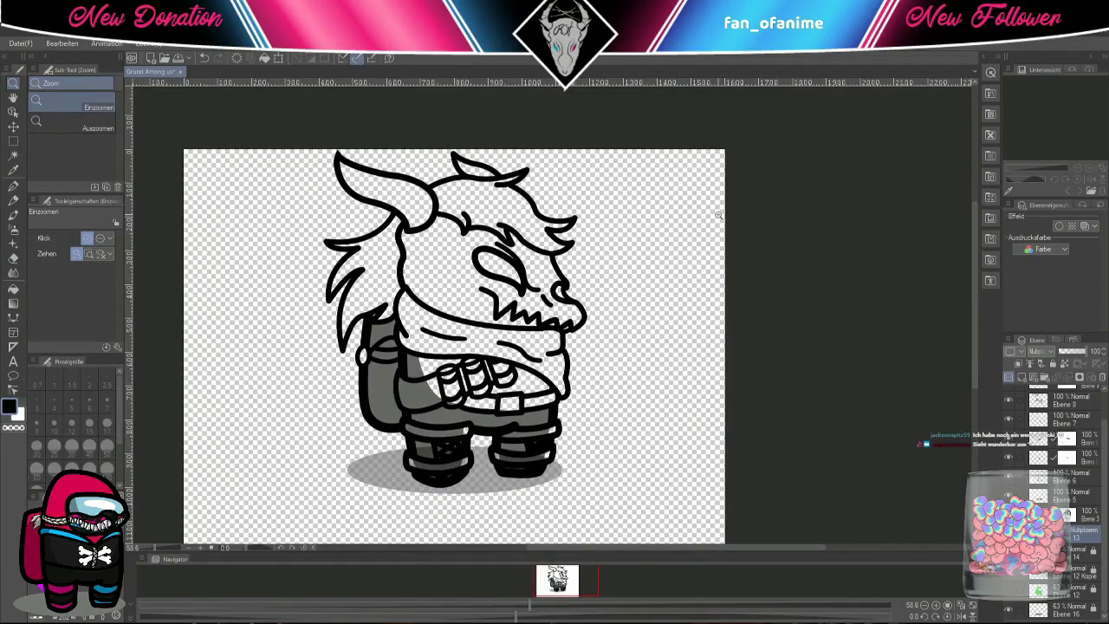
- Shade the scarf's left side in grey with the Mapping Stift pen at brush size 25
{"action": "scroll", "coordinate": [479, 341], "scroll_direction": "up", "scroll_amount": 5}
{"action": "key", "text": "p"}
{"action": "mouse_move", "coordinate": [260, 365]}
{"action": "left_mouse_down"}
{"action": "mouse_move", "coordinate": [347, 312]}
{"action": "mouse_move", "coordinate": [277, 333]}
{"action": "mouse_move", "coordinate": [317, 371]}
{"action": "left_mouse_up"}
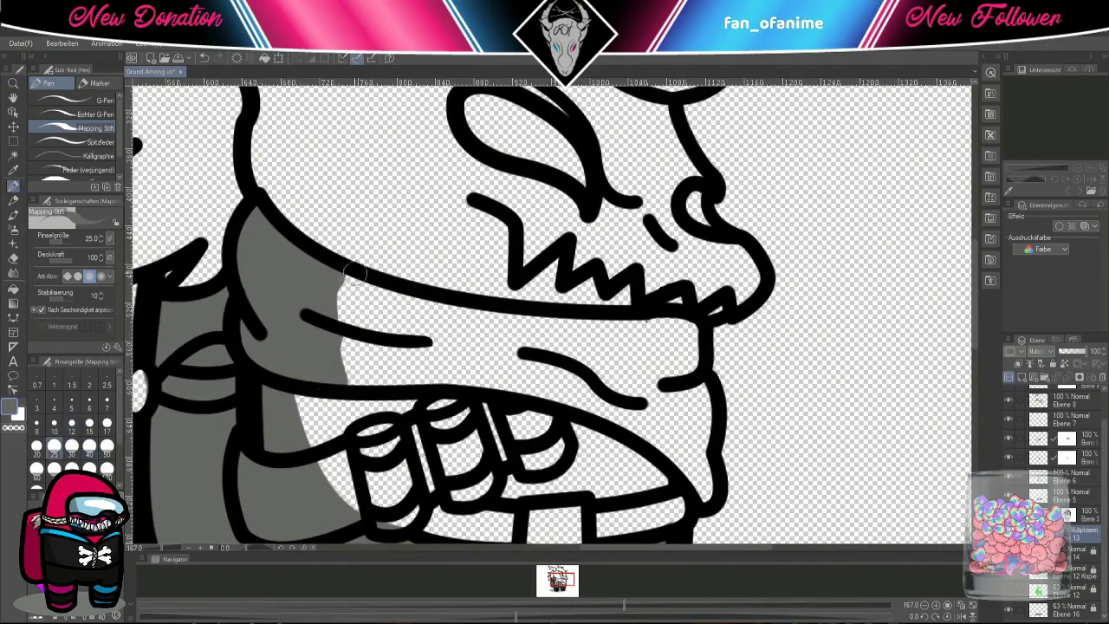
- Shade grey strips beneath the scarf's fold lines, using the Mapping Stift at brush size 20 for the right fold
{"action": "left_click_drag", "start_coordinate": [330, 330], "coordinate": [416, 346]}
{"action": "key", "text": "ctrl+z"}
{"action": "left_click_drag", "start_coordinate": [325, 346], "coordinate": [433, 347]}
{"action": "key", "text": "ctrl+z"}
{"action": "left_click_drag", "start_coordinate": [329, 345], "coordinate": [435, 349]}
{"action": "left_click", "coordinate": [13, 258]}
{"action": "left_click", "coordinate": [13, 188]}
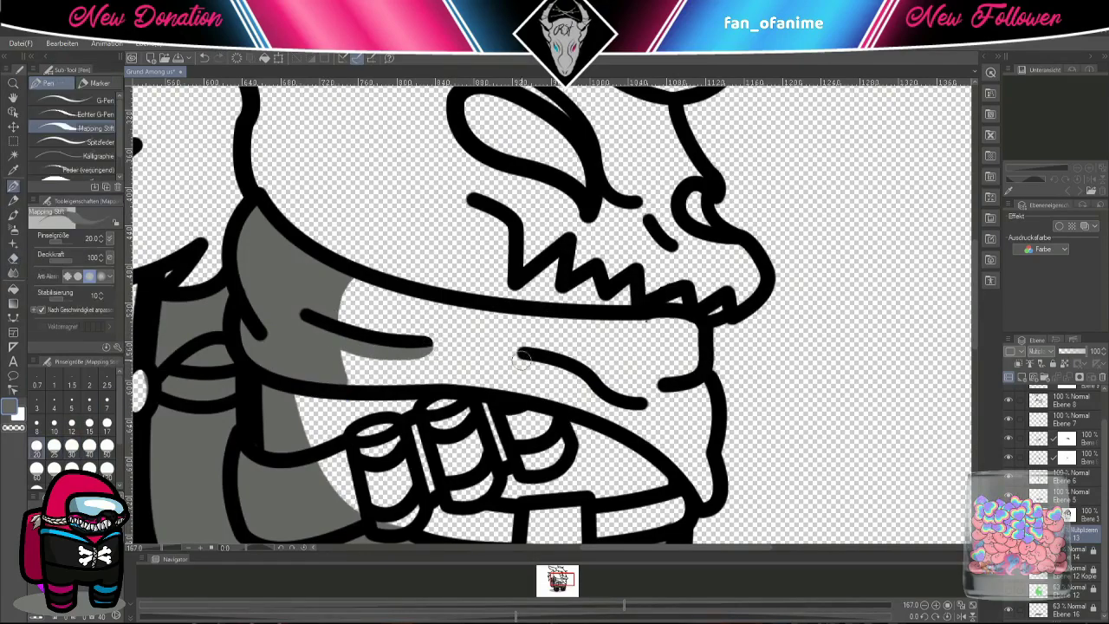
{"action": "mouse_move", "coordinate": [524, 361]}
{"action": "left_mouse_down"}
{"action": "mouse_move", "coordinate": [599, 403]}
{"action": "mouse_move", "coordinate": [638, 404]}
{"action": "left_mouse_up"}
- Shade the left sides of the three pouches, the belt and its buckle in grey at brush size 20
{"action": "scroll", "coordinate": [691, 393], "scroll_direction": "down", "scroll_amount": 3}
{"action": "scroll", "coordinate": [692, 393], "scroll_direction": "left", "scroll_amount": 2}
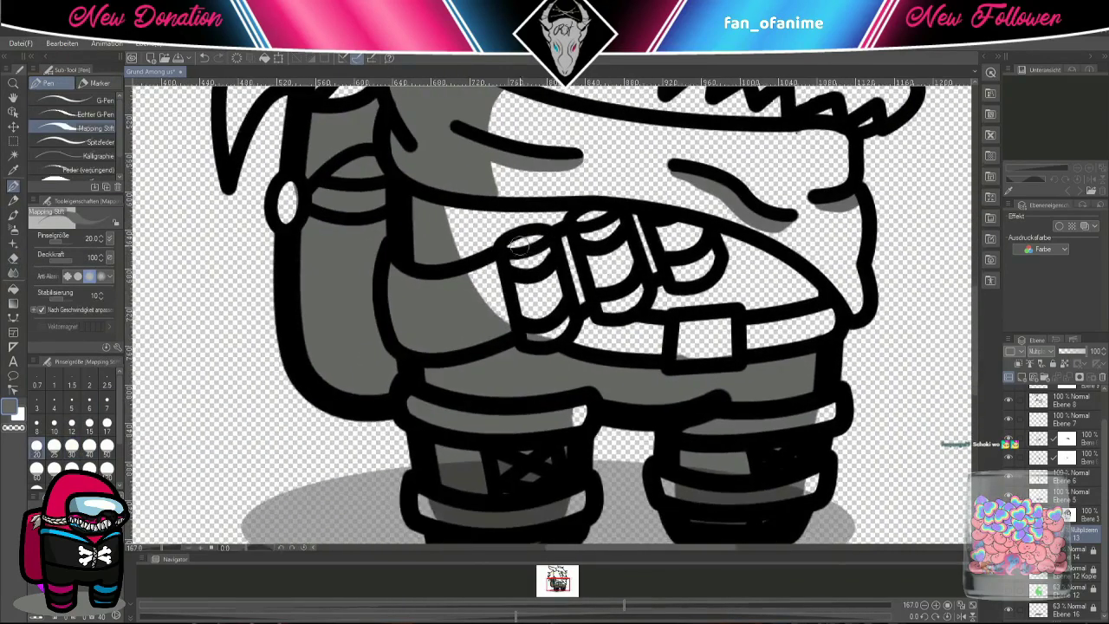
{"action": "left_click_drag", "start_coordinate": [581, 236], "coordinate": [598, 284]}
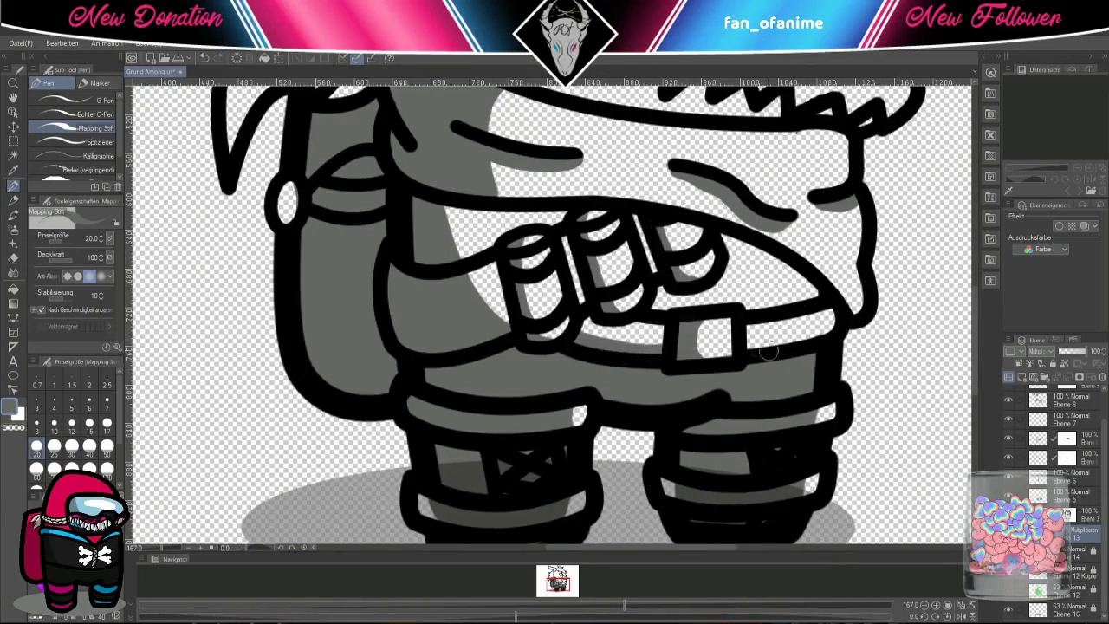
{"action": "scroll", "coordinate": [745, 334], "scroll_direction": "down", "scroll_amount": 1}
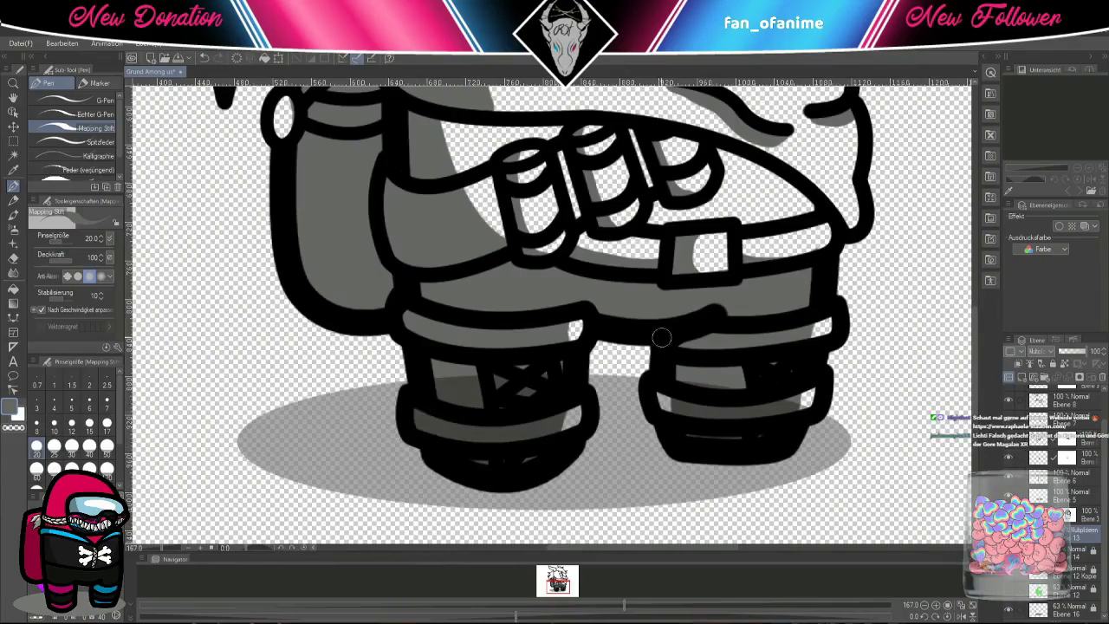
- Shade the skull's left edge and the underside of the large horn in grey with the Mapping Stift at brush size 20
{"action": "scroll", "coordinate": [663, 335], "scroll_direction": "up", "scroll_amount": 4}
{"action": "scroll", "coordinate": [651, 425], "scroll_direction": "up", "scroll_amount": 3}
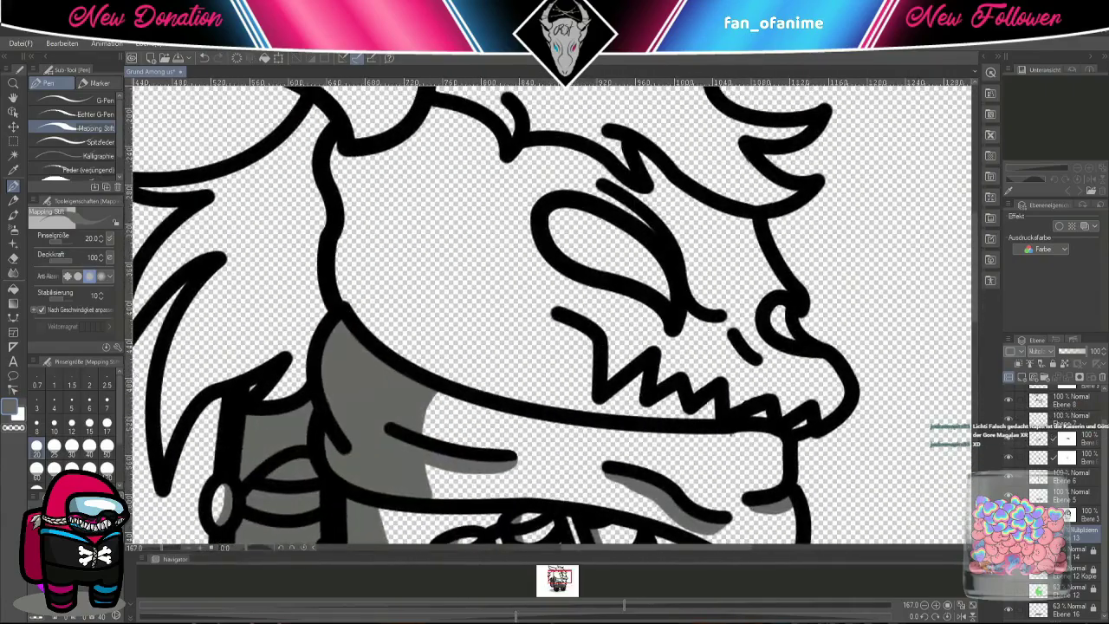
{"action": "scroll", "coordinate": [776, 305], "scroll_direction": "up", "scroll_amount": 2}
{"action": "mouse_move", "coordinate": [398, 420]}
{"action": "left_mouse_down"}
{"action": "mouse_move", "coordinate": [401, 331]}
{"action": "mouse_move", "coordinate": [433, 166]}
{"action": "mouse_move", "coordinate": [338, 258]}
{"action": "mouse_move", "coordinate": [392, 409]}
{"action": "mouse_move", "coordinate": [394, 208]}
{"action": "mouse_move", "coordinate": [335, 241]}
{"action": "mouse_move", "coordinate": [335, 303]}
{"action": "mouse_move", "coordinate": [371, 371]}
{"action": "left_mouse_up"}
{"action": "scroll", "coordinate": [371, 371], "scroll_direction": "up", "scroll_amount": 3}
{"action": "mouse_move", "coordinate": [231, 139]}
{"action": "left_mouse_down"}
{"action": "mouse_move", "coordinate": [295, 206]}
{"action": "mouse_move", "coordinate": [403, 270]}
{"action": "left_mouse_up"}
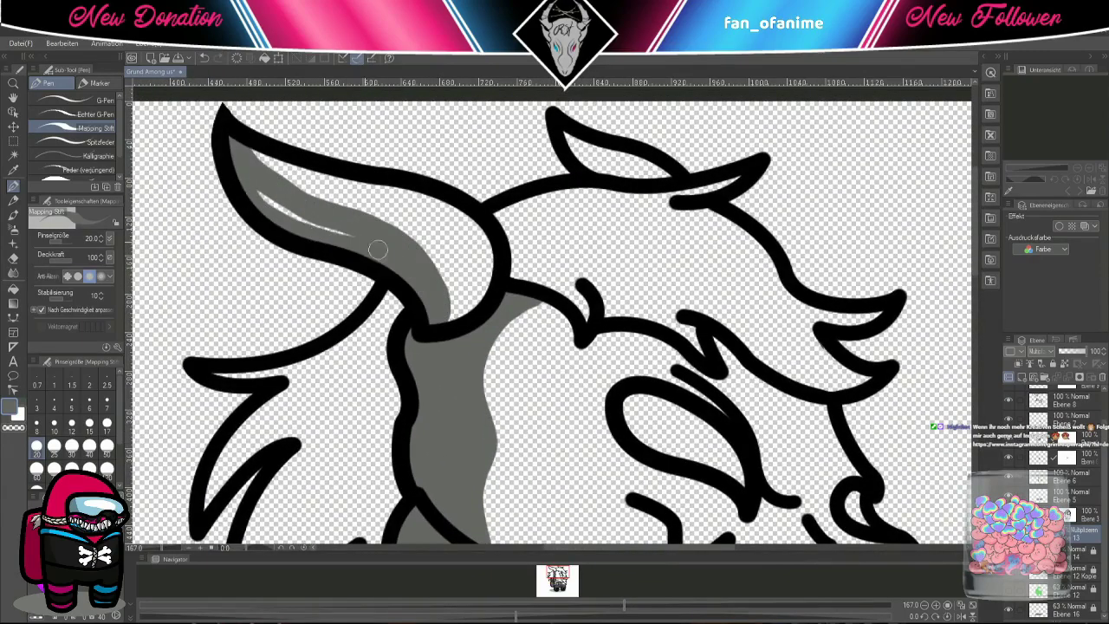
{"action": "left_click_drag", "start_coordinate": [405, 314], "coordinate": [440, 285]}
- Add grey shading along the jagged teeth, the nostril, the cheek lines and the lower inner edge of the eye socket
{"action": "scroll", "coordinate": [449, 329], "scroll_direction": "down", "scroll_amount": 2}
{"action": "mouse_move", "coordinate": [447, 323]}
{"action": "left_mouse_down"}
{"action": "mouse_move", "coordinate": [515, 169]}
{"action": "mouse_move", "coordinate": [532, 419]}
{"action": "mouse_move", "coordinate": [557, 317]}
{"action": "mouse_move", "coordinate": [527, 349]}
{"action": "left_mouse_up"}
{"action": "scroll", "coordinate": [485, 364], "scroll_direction": "up", "scroll_amount": 2}
{"action": "scroll", "coordinate": [529, 418], "scroll_direction": "down", "scroll_amount": 2}
{"action": "scroll", "coordinate": [557, 317], "scroll_direction": "down", "scroll_amount": 3}
{"action": "scroll", "coordinate": [557, 317], "scroll_direction": "right", "scroll_amount": 2}
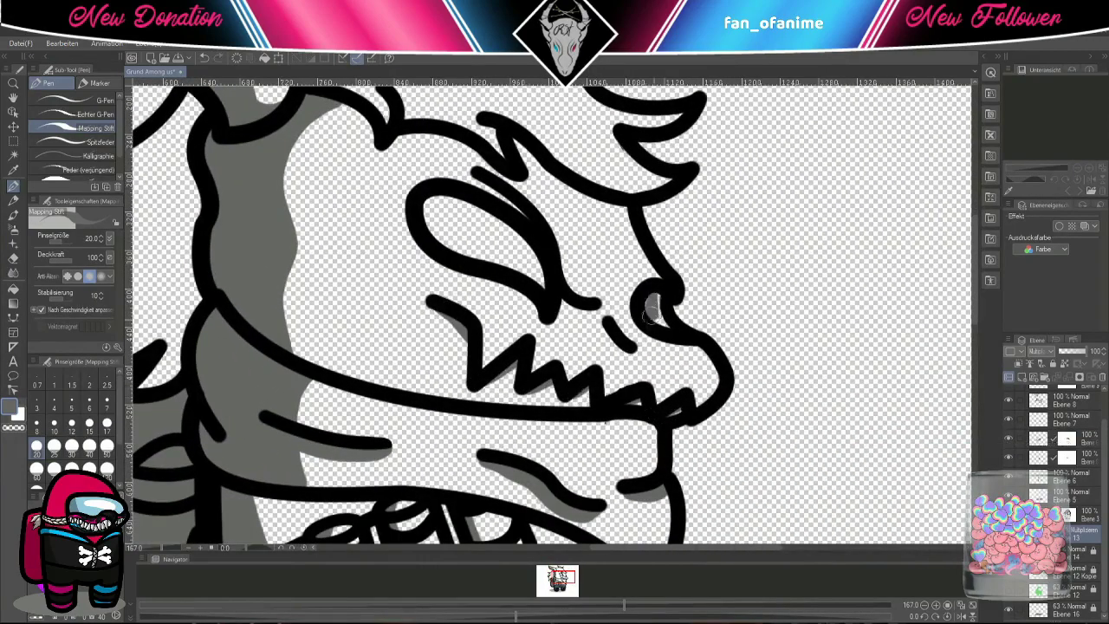
{"action": "scroll", "coordinate": [606, 255], "scroll_direction": "up", "scroll_amount": 2}
{"action": "left_click_drag", "start_coordinate": [426, 244], "coordinate": [542, 336]}
{"action": "scroll", "coordinate": [497, 217], "scroll_direction": "left", "scroll_amount": 5}
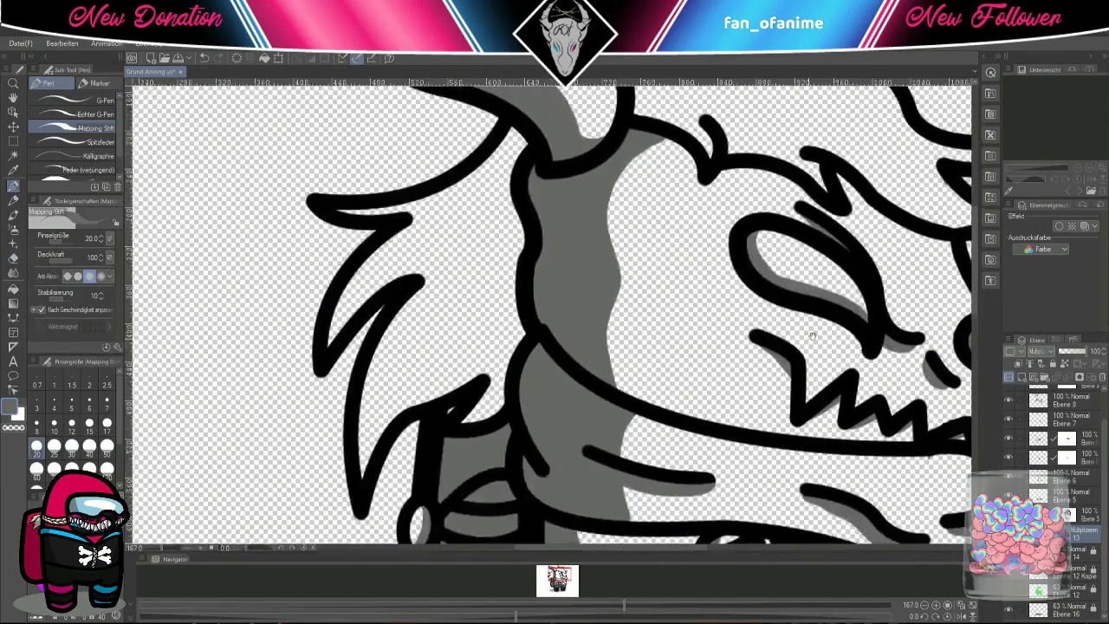
- Shade the left edges of the hair strands behind the skull in grey
{"action": "scroll", "coordinate": [384, 265], "scroll_direction": "right", "scroll_amount": 1}
{"action": "mouse_move", "coordinate": [260, 227]}
{"action": "left_mouse_down"}
{"action": "mouse_move", "coordinate": [345, 224]}
{"action": "mouse_move", "coordinate": [438, 149]}
{"action": "left_mouse_up"}
{"action": "mouse_move", "coordinate": [355, 232]}
{"action": "left_mouse_down"}
{"action": "mouse_move", "coordinate": [292, 270]}
{"action": "mouse_move", "coordinate": [241, 382]}
{"action": "left_mouse_up"}
{"action": "scroll", "coordinate": [304, 347], "scroll_direction": "left", "scroll_amount": 2}
{"action": "scroll", "coordinate": [303, 347], "scroll_direction": "down", "scroll_amount": 2}
{"action": "left_click_drag", "start_coordinate": [416, 216], "coordinate": [357, 334]}
{"action": "scroll", "coordinate": [356, 334], "scroll_direction": "down", "scroll_amount": 2}
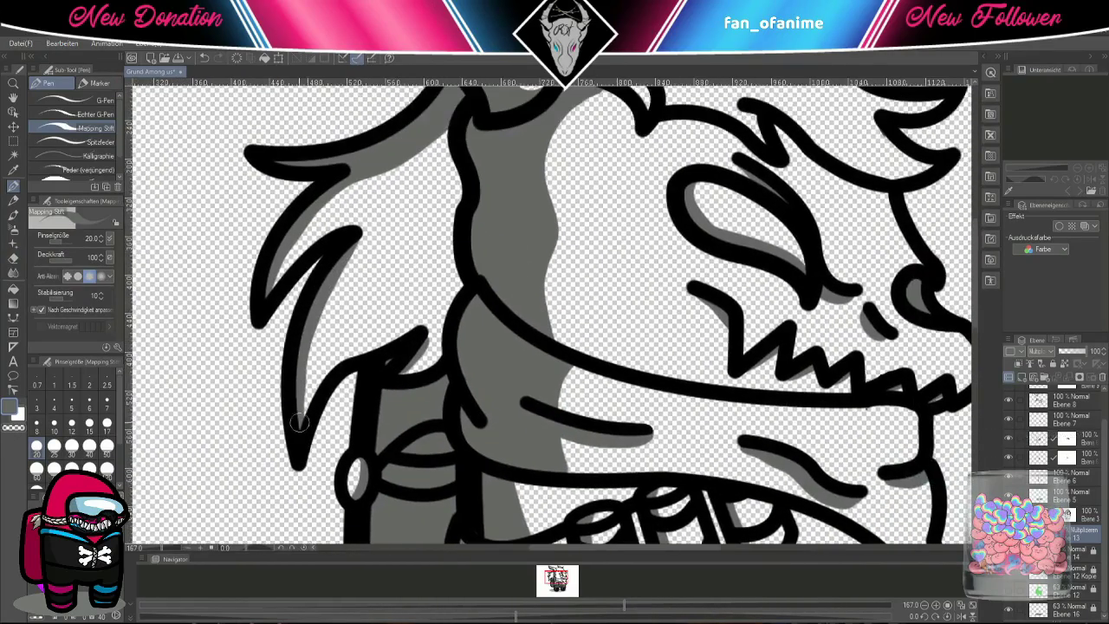
- Shade the lower edge of the hair fringe above the skull in grey and check the whole character
{"action": "scroll", "coordinate": [433, 338], "scroll_direction": "right", "scroll_amount": 5}
{"action": "scroll", "coordinate": [542, 344], "scroll_direction": "up", "scroll_amount": 5}
{"action": "scroll", "coordinate": [542, 344], "scroll_direction": "down", "scroll_amount": 3}
{"action": "scroll", "coordinate": [542, 344], "scroll_direction": "up", "scroll_amount": 2}
{"action": "mouse_move", "coordinate": [363, 186]}
{"action": "left_mouse_down"}
{"action": "mouse_move", "coordinate": [455, 286]}
{"action": "mouse_move", "coordinate": [548, 289]}
{"action": "mouse_move", "coordinate": [598, 316]}
{"action": "mouse_move", "coordinate": [737, 354]}
{"action": "left_mouse_up"}
{"action": "left_click_drag", "start_coordinate": [572, 164], "coordinate": [494, 295]}
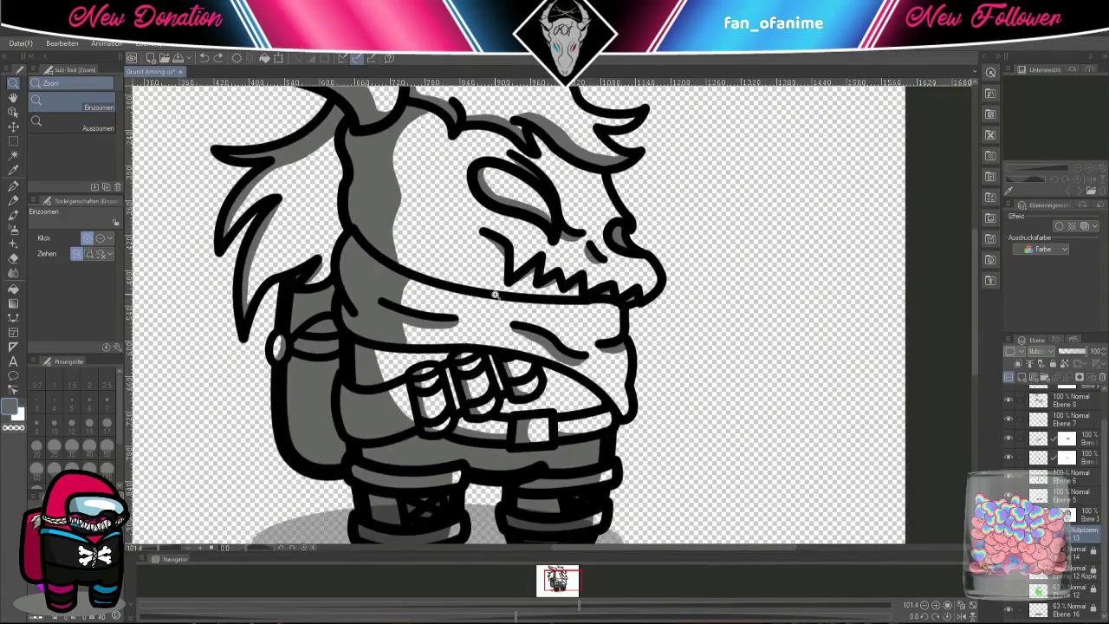
{"action": "left_click_drag", "start_coordinate": [487, 353], "coordinate": [473, 336]}
{"action": "left_click_drag", "start_coordinate": [737, 375], "coordinate": [740, 285]}
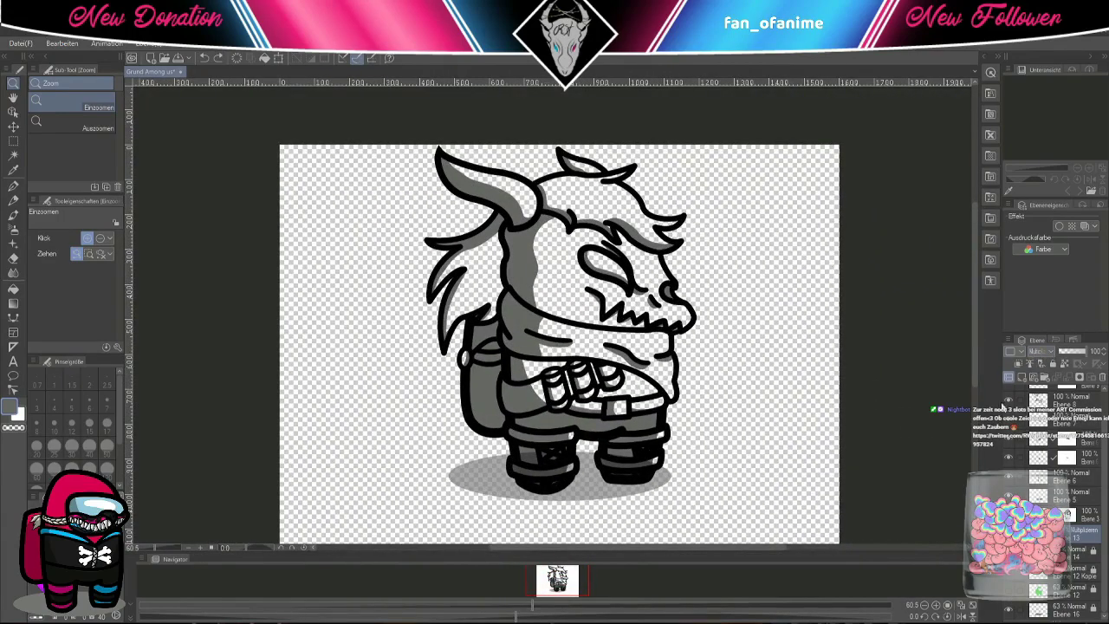
{"action": "mouse_move", "coordinate": [589, 345]}
{"action": "left_mouse_down"}
{"action": "mouse_move", "coordinate": [615, 345]}
{"action": "mouse_move", "coordinate": [568, 345]}
{"action": "mouse_move", "coordinate": [637, 345]}
{"action": "mouse_move", "coordinate": [607, 355]}
{"action": "left_mouse_up"}
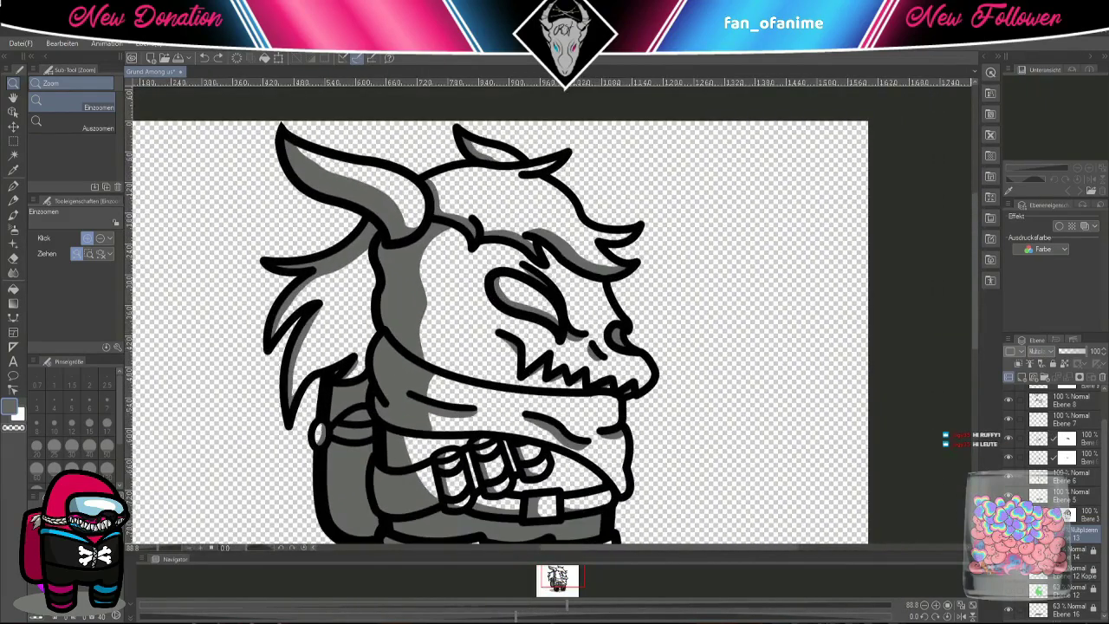
{"action": "left_click_drag", "start_coordinate": [486, 318], "coordinate": [465, 295]}
- Add a colour layer beneath the Multiplizieren 13 layer and paint the gaps between the left boot's laces dark red
{"action": "left_click", "coordinate": [1010, 400]}
{"action": "left_click", "coordinate": [1010, 401]}
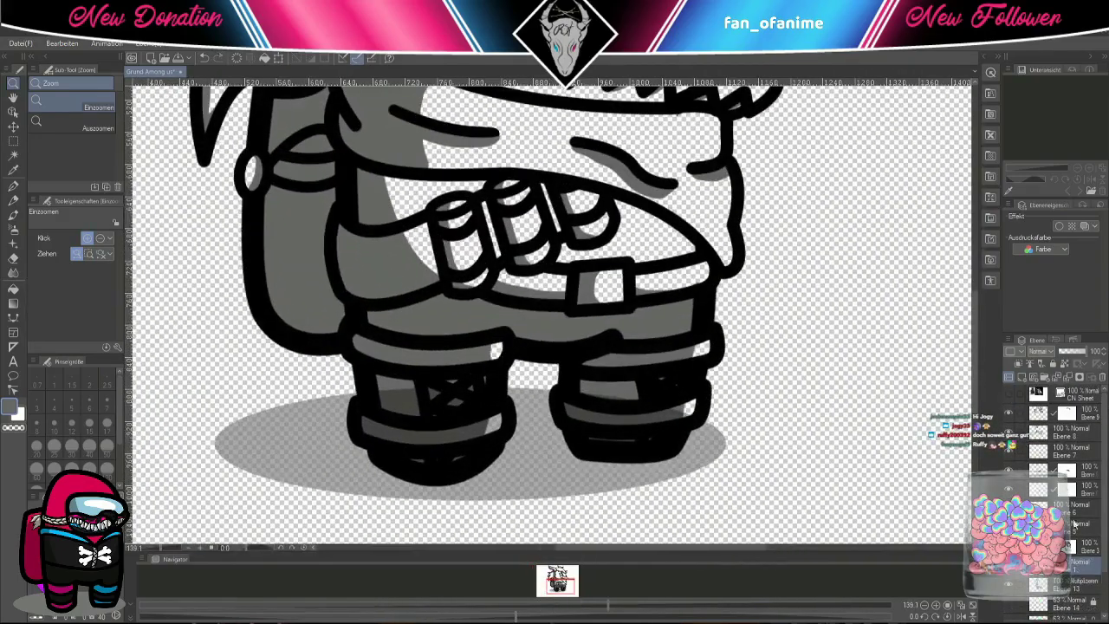
{"action": "key", "text": "p"}
{"action": "key", "text": "ctrl+z"}
{"action": "key", "text": "ctrl+z"}
{"action": "key", "text": "ctrl+z"}
{"action": "key", "text": "ctrl+z"}
{"action": "key", "text": "ctrl+z"}
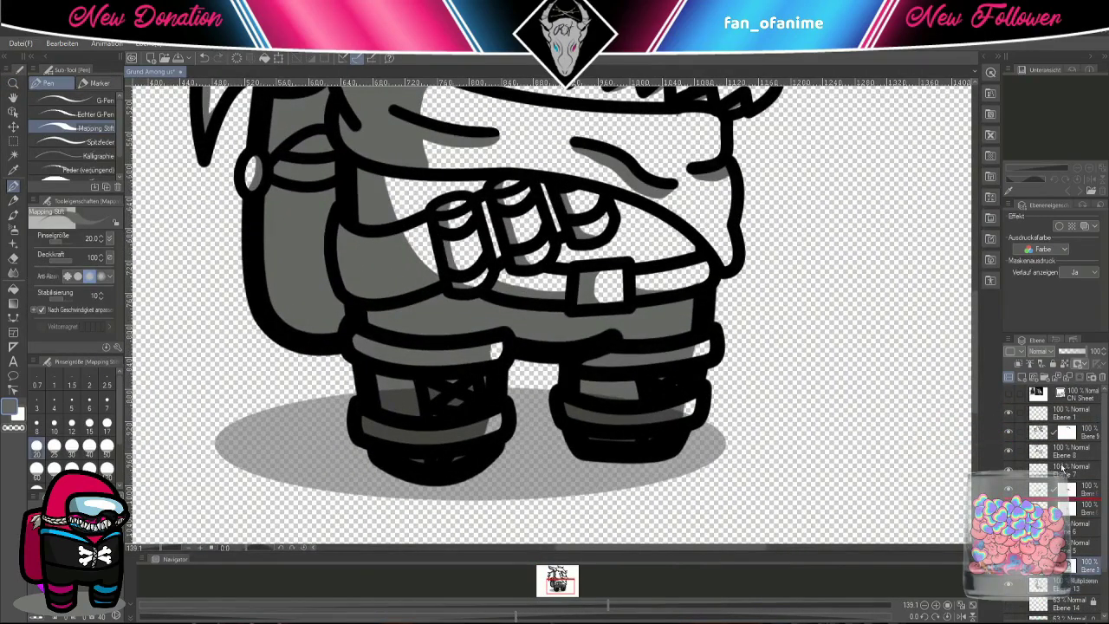
{"action": "left_click", "coordinate": [171, 509], "text": "alt"}
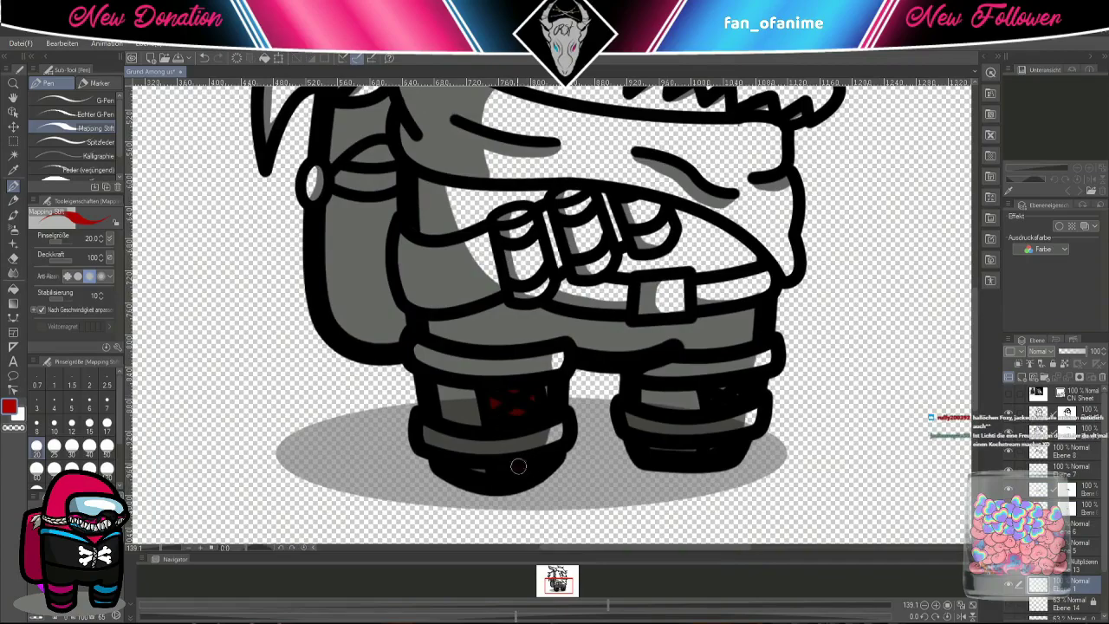
{"action": "scroll", "coordinate": [507, 462], "scroll_direction": "down", "scroll_amount": 1}
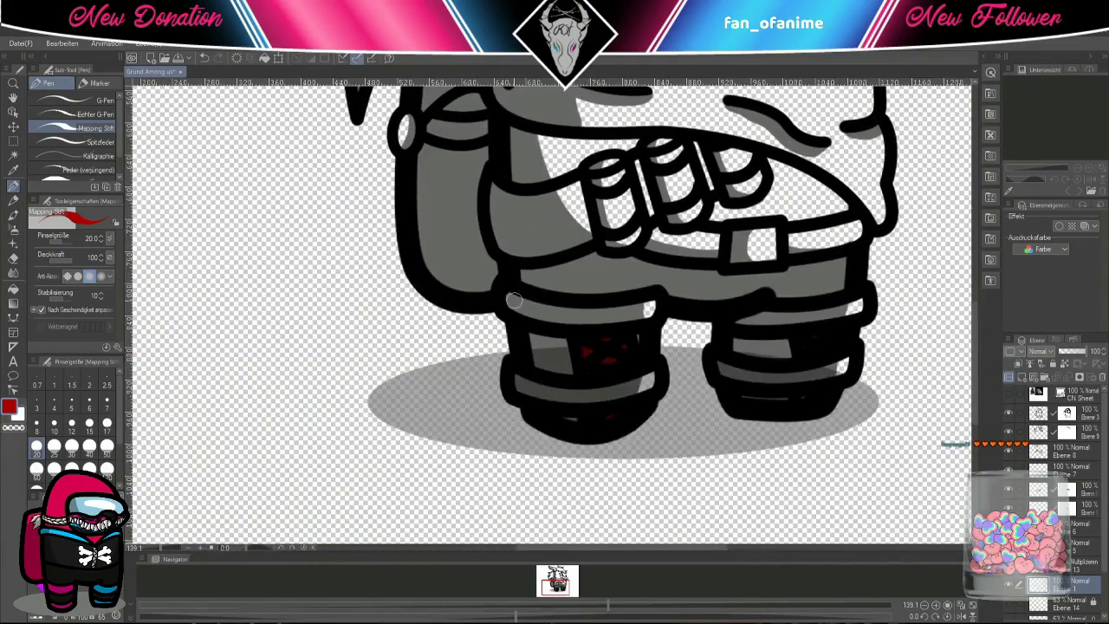
- Paint the upper and lower straps of both boots dark red
{"action": "left_click_drag", "start_coordinate": [508, 297], "coordinate": [622, 309]}
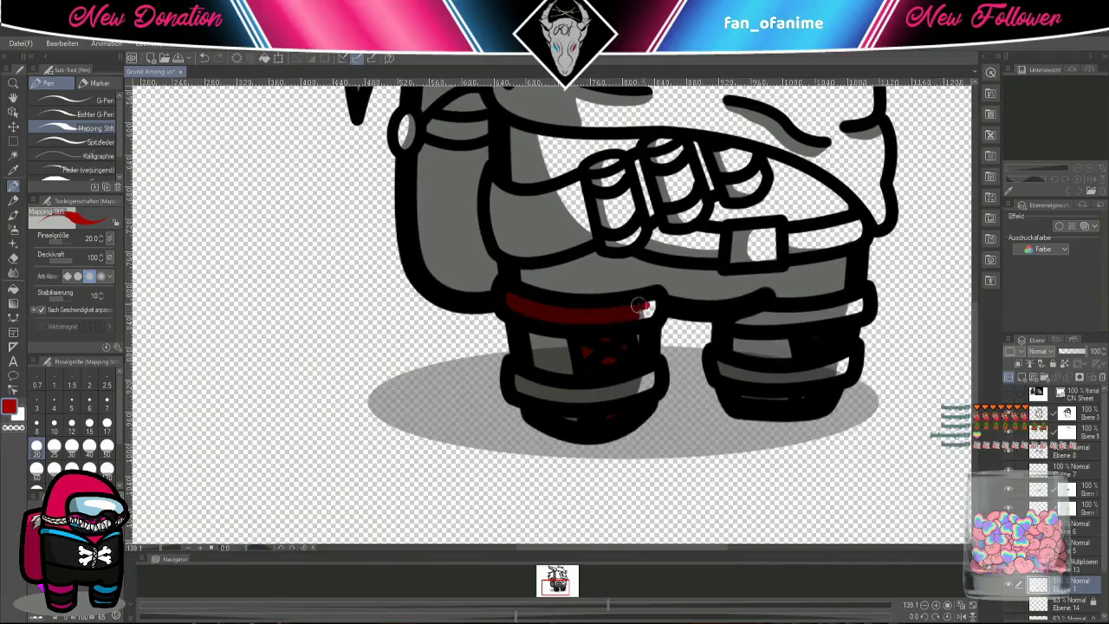
{"action": "mouse_move", "coordinate": [515, 384]}
{"action": "left_mouse_down"}
{"action": "mouse_move", "coordinate": [635, 395]}
{"action": "mouse_move", "coordinate": [520, 386]}
{"action": "left_mouse_up"}
{"action": "left_click_drag", "start_coordinate": [617, 314], "coordinate": [747, 298]}
{"action": "mouse_move", "coordinate": [598, 357]}
{"action": "left_mouse_down"}
{"action": "mouse_move", "coordinate": [634, 370]}
{"action": "mouse_move", "coordinate": [718, 359]}
{"action": "left_mouse_up"}
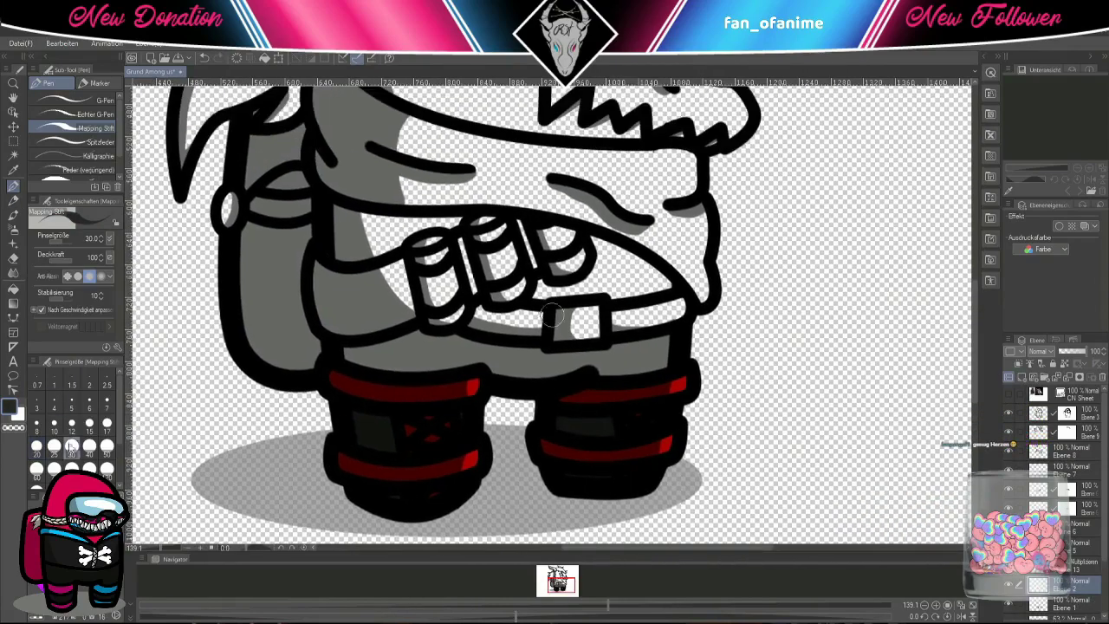
- Paint the trousers and shirt in dark near-black tones and the belt buckle light grey at brush size 30
{"action": "key", "text": "bracketright"}
{"action": "key", "text": "bracketright"}
{"action": "mouse_move", "coordinate": [339, 355]}
{"action": "left_mouse_down"}
{"action": "mouse_move", "coordinate": [475, 354]}
{"action": "mouse_move", "coordinate": [409, 336]}
{"action": "mouse_move", "coordinate": [609, 366]}
{"action": "mouse_move", "coordinate": [644, 347]}
{"action": "left_mouse_up"}
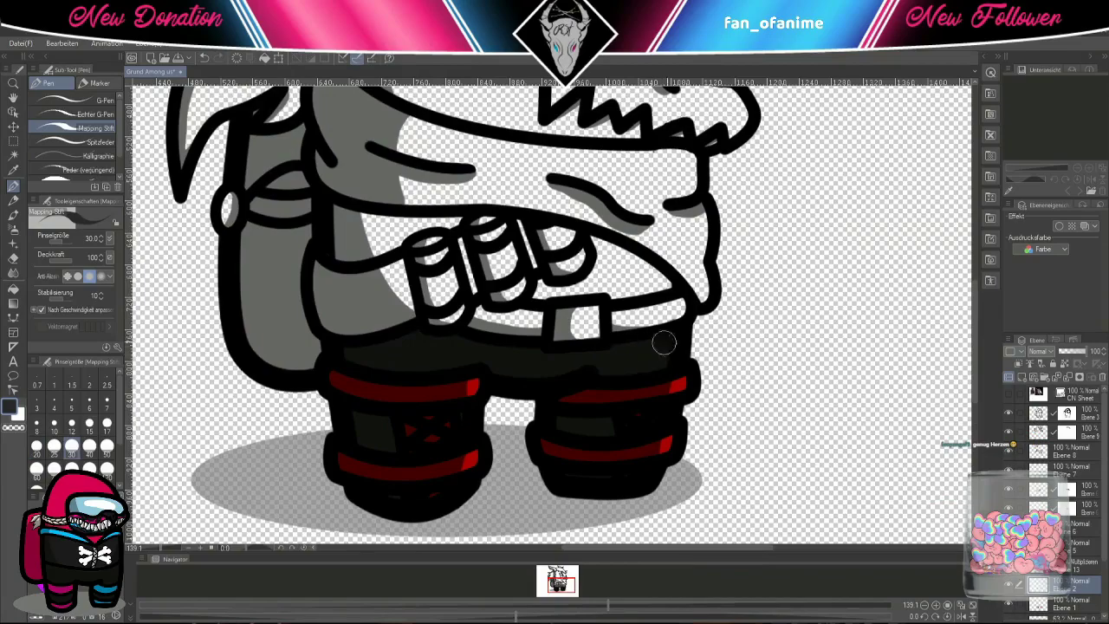
{"action": "mouse_move", "coordinate": [347, 286]}
{"action": "left_mouse_down"}
{"action": "mouse_move", "coordinate": [372, 317]}
{"action": "mouse_move", "coordinate": [359, 276]}
{"action": "mouse_move", "coordinate": [408, 307]}
{"action": "left_mouse_up"}
{"action": "mouse_move", "coordinate": [548, 357]}
{"action": "left_mouse_down"}
{"action": "mouse_move", "coordinate": [615, 308]}
{"action": "mouse_move", "coordinate": [676, 347]}
{"action": "mouse_move", "coordinate": [562, 359]}
{"action": "mouse_move", "coordinate": [587, 381]}
{"action": "mouse_move", "coordinate": [562, 408]}
{"action": "left_mouse_up"}
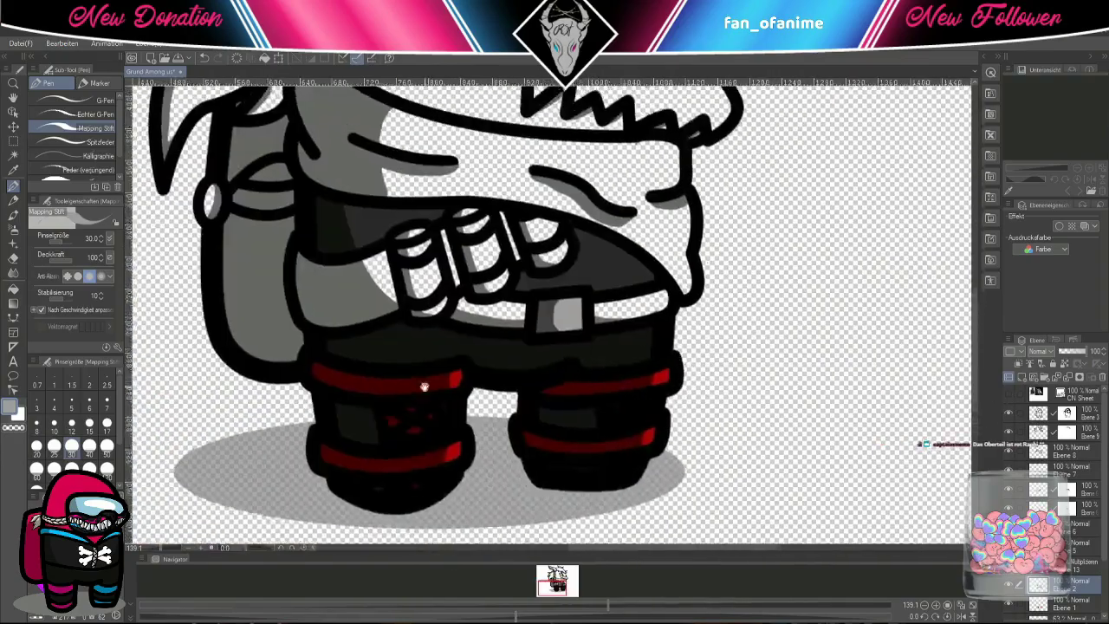
- Repaint the shirt red and colour the belt and its pouches near-black
{"action": "mouse_move", "coordinate": [457, 345]}
{"action": "left_mouse_down"}
{"action": "mouse_move", "coordinate": [443, 347]}
{"action": "mouse_move", "coordinate": [466, 345]}
{"action": "left_mouse_up"}
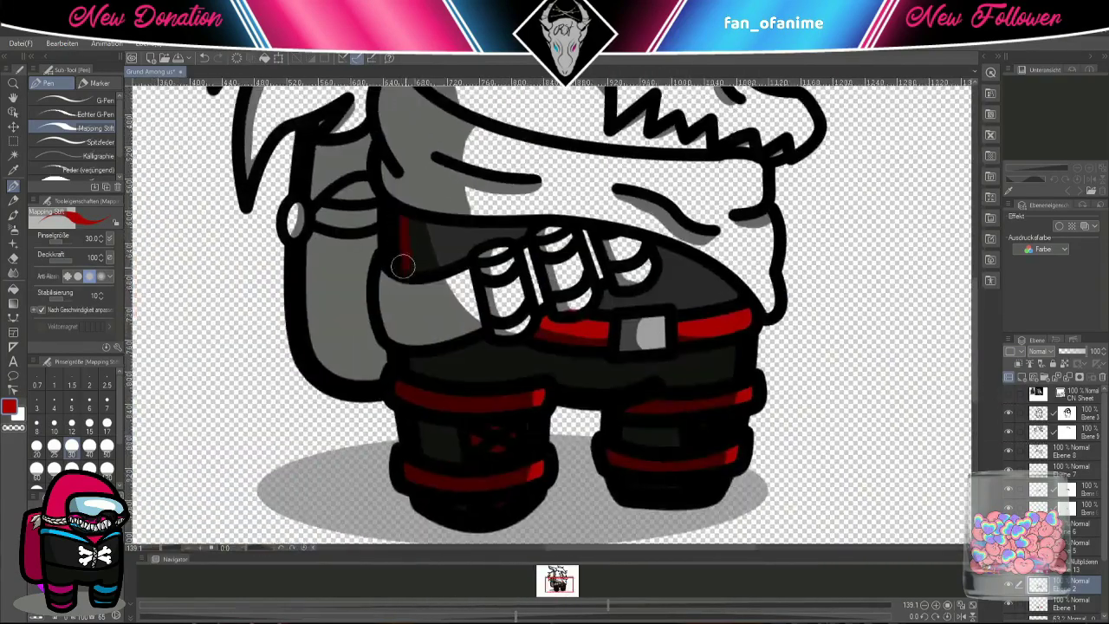
{"action": "mouse_move", "coordinate": [604, 294]}
{"action": "left_mouse_down"}
{"action": "mouse_move", "coordinate": [670, 260]}
{"action": "mouse_move", "coordinate": [732, 288]}
{"action": "left_mouse_up"}
{"action": "key", "text": "x"}
{"action": "left_click_drag", "start_coordinate": [676, 343], "coordinate": [751, 305]}
{"action": "mouse_move", "coordinate": [539, 334]}
{"action": "left_mouse_down"}
{"action": "mouse_move", "coordinate": [399, 286]}
{"action": "mouse_move", "coordinate": [446, 324]}
{"action": "mouse_move", "coordinate": [412, 317]}
{"action": "mouse_move", "coordinate": [502, 296]}
{"action": "mouse_move", "coordinate": [578, 248]}
{"action": "mouse_move", "coordinate": [582, 230]}
{"action": "mouse_move", "coordinate": [564, 241]}
{"action": "mouse_move", "coordinate": [559, 364]}
{"action": "mouse_move", "coordinate": [574, 343]}
{"action": "left_mouse_up"}
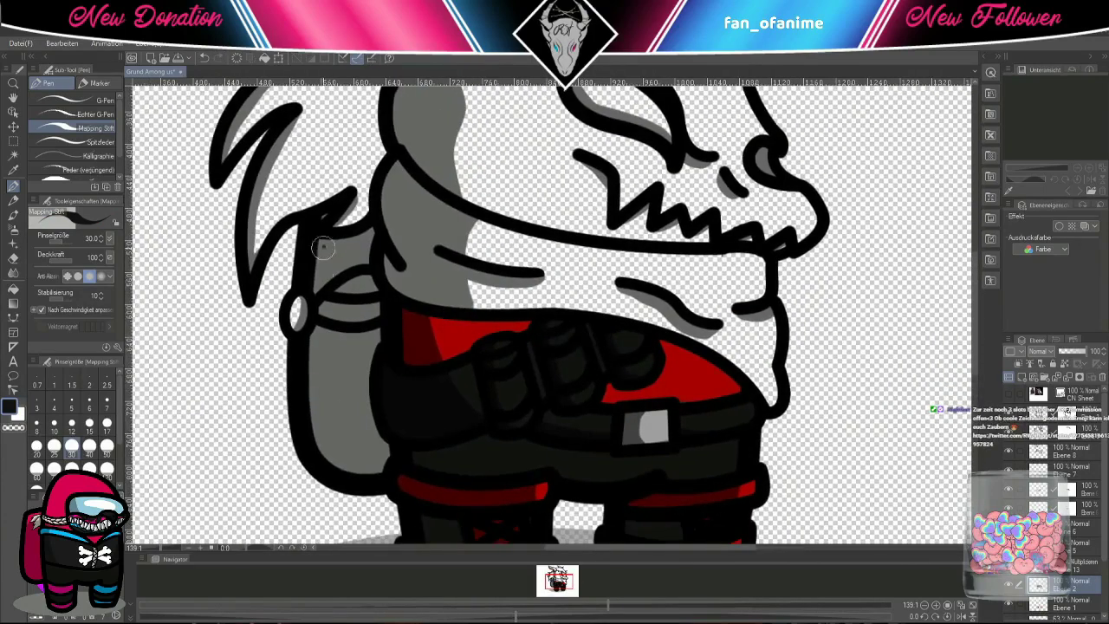
- Colour the backpack red with a near-black upper section, and paint the scarf near-black
{"action": "left_click_drag", "start_coordinate": [325, 242], "coordinate": [365, 230]}
{"action": "mouse_move", "coordinate": [332, 305]}
{"action": "left_mouse_down"}
{"action": "mouse_move", "coordinate": [371, 311]}
{"action": "mouse_move", "coordinate": [368, 284]}
{"action": "left_mouse_up"}
{"action": "key", "text": "x"}
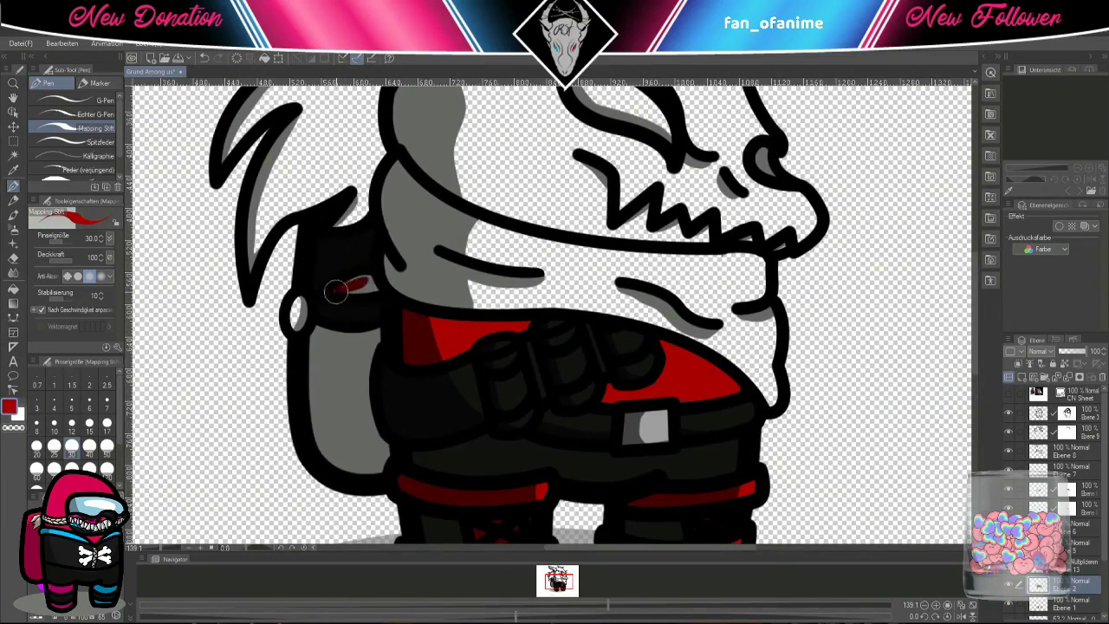
{"action": "key", "text": "x"}
{"action": "mouse_move", "coordinate": [314, 334]}
{"action": "left_mouse_down"}
{"action": "mouse_move", "coordinate": [373, 337]}
{"action": "mouse_move", "coordinate": [321, 427]}
{"action": "mouse_move", "coordinate": [382, 450]}
{"action": "mouse_move", "coordinate": [348, 397]}
{"action": "left_mouse_up"}
{"action": "left_click_drag", "start_coordinate": [450, 305], "coordinate": [436, 316]}
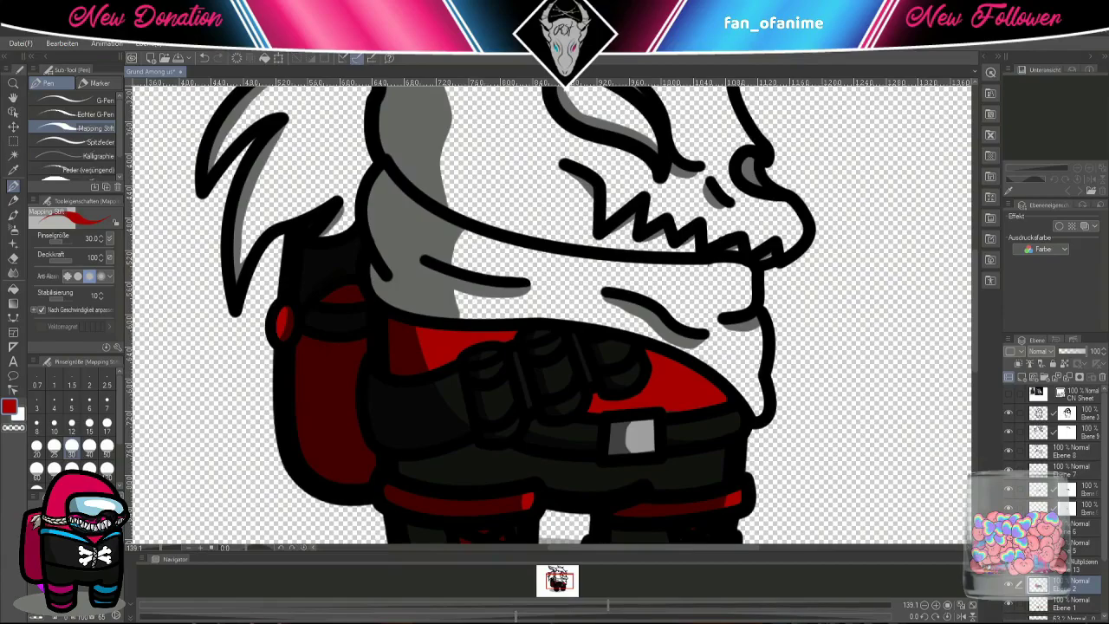
{"action": "mouse_move", "coordinate": [377, 184]}
{"action": "left_mouse_down"}
{"action": "mouse_move", "coordinate": [322, 146]}
{"action": "mouse_move", "coordinate": [381, 200]}
{"action": "mouse_move", "coordinate": [334, 248]}
{"action": "mouse_move", "coordinate": [413, 248]}
{"action": "mouse_move", "coordinate": [491, 221]}
{"action": "mouse_move", "coordinate": [581, 260]}
{"action": "mouse_move", "coordinate": [658, 251]}
{"action": "mouse_move", "coordinate": [676, 294]}
{"action": "mouse_move", "coordinate": [627, 280]}
{"action": "mouse_move", "coordinate": [740, 297]}
{"action": "left_mouse_up"}
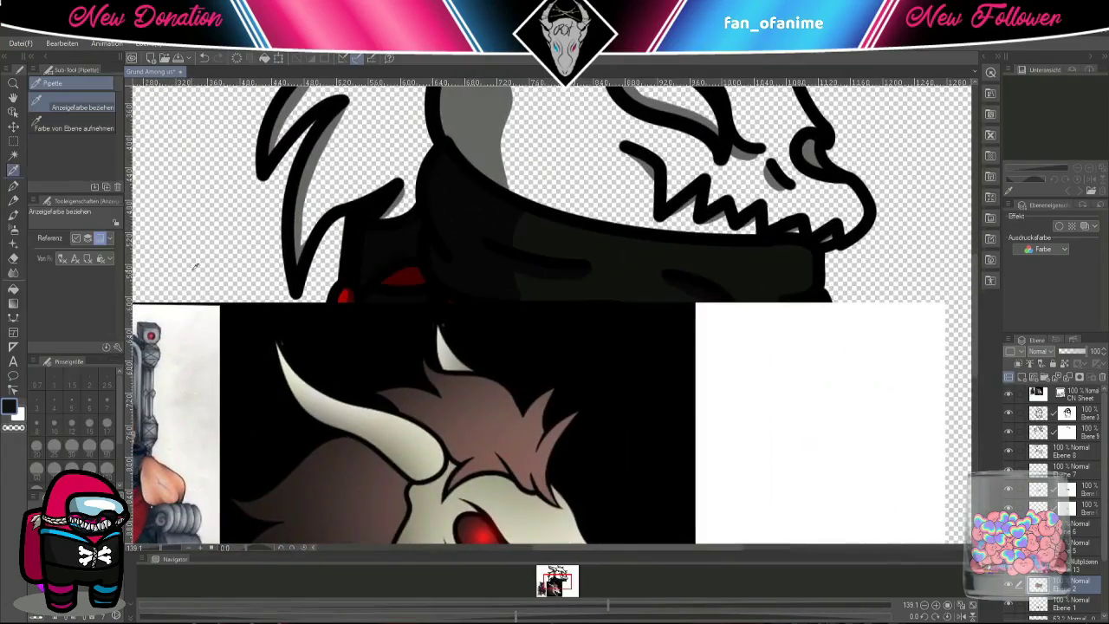
- Sample brown from the CN Sheet reference and paint the character's hair with it
{"action": "left_click_drag", "start_coordinate": [364, 78], "coordinate": [281, 334]}
{"action": "mouse_move", "coordinate": [347, 243]}
{"action": "left_mouse_down"}
{"action": "mouse_move", "coordinate": [298, 287]}
{"action": "mouse_move", "coordinate": [263, 296]}
{"action": "mouse_move", "coordinate": [276, 315]}
{"action": "mouse_move", "coordinate": [192, 405]}
{"action": "mouse_move", "coordinate": [337, 265]}
{"action": "mouse_move", "coordinate": [258, 413]}
{"action": "mouse_move", "coordinate": [332, 365]}
{"action": "mouse_move", "coordinate": [355, 280]}
{"action": "left_mouse_up"}
{"action": "mouse_move", "coordinate": [260, 347]}
{"action": "left_mouse_down"}
{"action": "mouse_move", "coordinate": [260, 407]}
{"action": "mouse_move", "coordinate": [380, 319]}
{"action": "mouse_move", "coordinate": [367, 369]}
{"action": "mouse_move", "coordinate": [267, 466]}
{"action": "left_mouse_up"}
{"action": "mouse_move", "coordinate": [346, 230]}
{"action": "left_mouse_down"}
{"action": "mouse_move", "coordinate": [407, 208]}
{"action": "mouse_move", "coordinate": [546, 195]}
{"action": "mouse_move", "coordinate": [375, 252]}
{"action": "mouse_move", "coordinate": [572, 277]}
{"action": "mouse_move", "coordinate": [615, 338]}
{"action": "mouse_move", "coordinate": [554, 334]}
{"action": "mouse_move", "coordinate": [395, 269]}
{"action": "mouse_move", "coordinate": [533, 260]}
{"action": "mouse_move", "coordinate": [429, 317]}
{"action": "left_mouse_up"}
{"action": "left_click_drag", "start_coordinate": [512, 303], "coordinate": [516, 342]}
{"action": "mouse_move", "coordinate": [418, 537]}
{"action": "left_mouse_down"}
{"action": "mouse_move", "coordinate": [529, 282]}
{"action": "mouse_move", "coordinate": [578, 374]}
{"action": "left_mouse_up"}
{"action": "key", "text": "ctrl+Tab"}
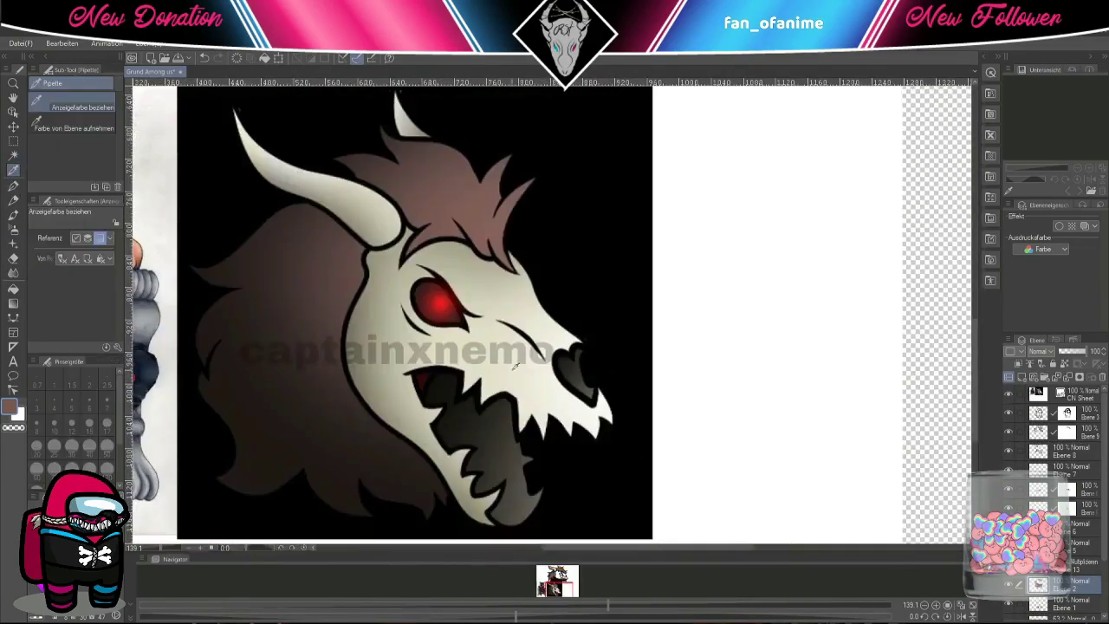
- Paint the horns and skull in the cream bone colour of the CN Sheet reference
{"action": "key", "text": "ctrl+Tab"}
{"action": "mouse_move", "coordinate": [227, 227]}
{"action": "left_mouse_down"}
{"action": "mouse_move", "coordinate": [378, 341]}
{"action": "mouse_move", "coordinate": [420, 300]}
{"action": "mouse_move", "coordinate": [240, 235]}
{"action": "mouse_move", "coordinate": [343, 271]}
{"action": "left_mouse_up"}
{"action": "mouse_move", "coordinate": [596, 261]}
{"action": "left_mouse_down"}
{"action": "mouse_move", "coordinate": [517, 244]}
{"action": "mouse_move", "coordinate": [508, 169]}
{"action": "left_mouse_up"}
{"action": "mouse_move", "coordinate": [309, 267]}
{"action": "left_mouse_down"}
{"action": "mouse_move", "coordinate": [355, 199]}
{"action": "mouse_move", "coordinate": [374, 213]}
{"action": "mouse_move", "coordinate": [351, 373]}
{"action": "mouse_move", "coordinate": [511, 418]}
{"action": "mouse_move", "coordinate": [606, 426]}
{"action": "mouse_move", "coordinate": [690, 410]}
{"action": "mouse_move", "coordinate": [531, 381]}
{"action": "mouse_move", "coordinate": [384, 317]}
{"action": "mouse_move", "coordinate": [422, 242]}
{"action": "mouse_move", "coordinate": [498, 338]}
{"action": "mouse_move", "coordinate": [563, 227]}
{"action": "mouse_move", "coordinate": [641, 346]}
{"action": "mouse_move", "coordinate": [565, 325]}
{"action": "left_mouse_up"}
{"action": "mouse_move", "coordinate": [564, 325]}
{"action": "left_mouse_down"}
{"action": "mouse_move", "coordinate": [533, 351]}
{"action": "mouse_move", "coordinate": [468, 321]}
{"action": "left_mouse_up"}
{"action": "scroll", "coordinate": [533, 370], "scroll_direction": "down", "scroll_amount": 1}
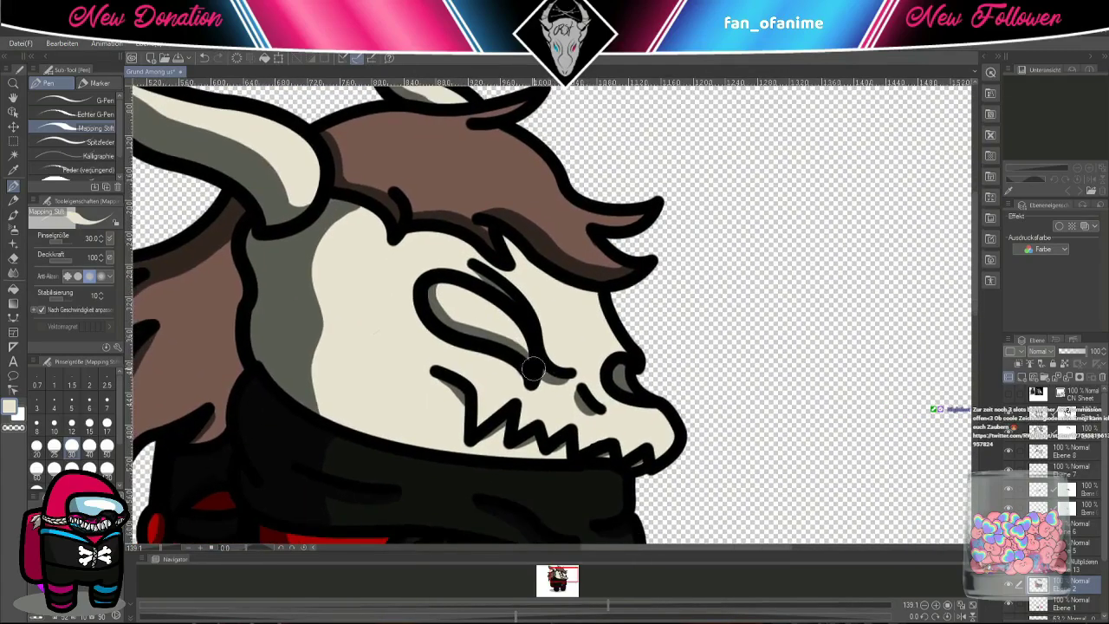
- Fill the skull's eye socket with near-black on the new layer Ebene 10
{"action": "scroll", "coordinate": [540, 309], "scroll_direction": "down", "scroll_amount": 5}
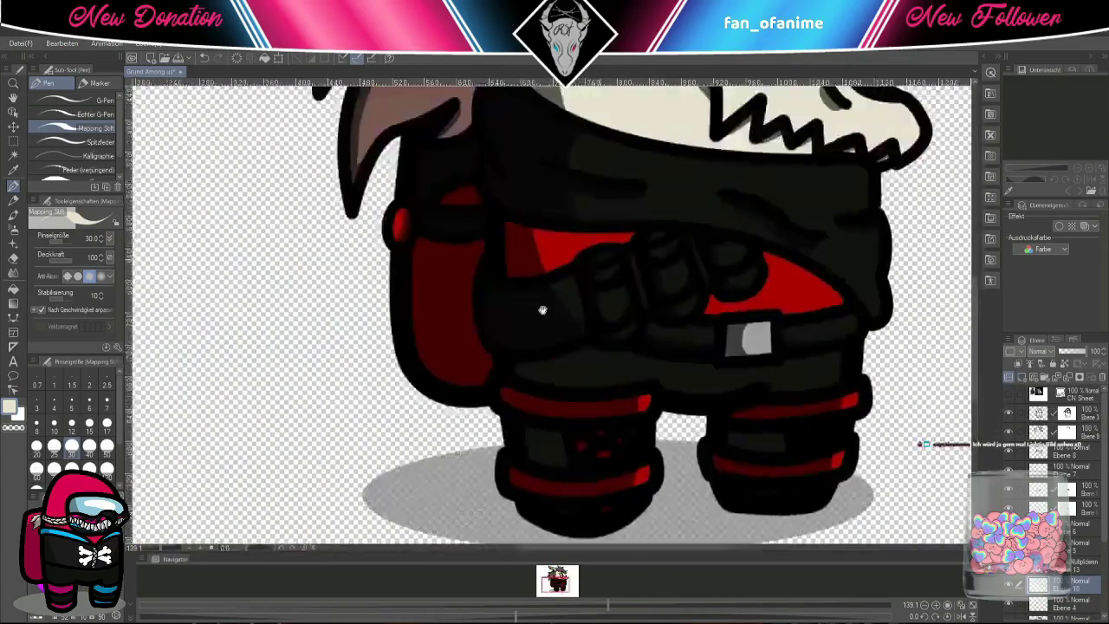
{"action": "scroll", "coordinate": [254, 405], "scroll_direction": "up", "scroll_amount": 8}
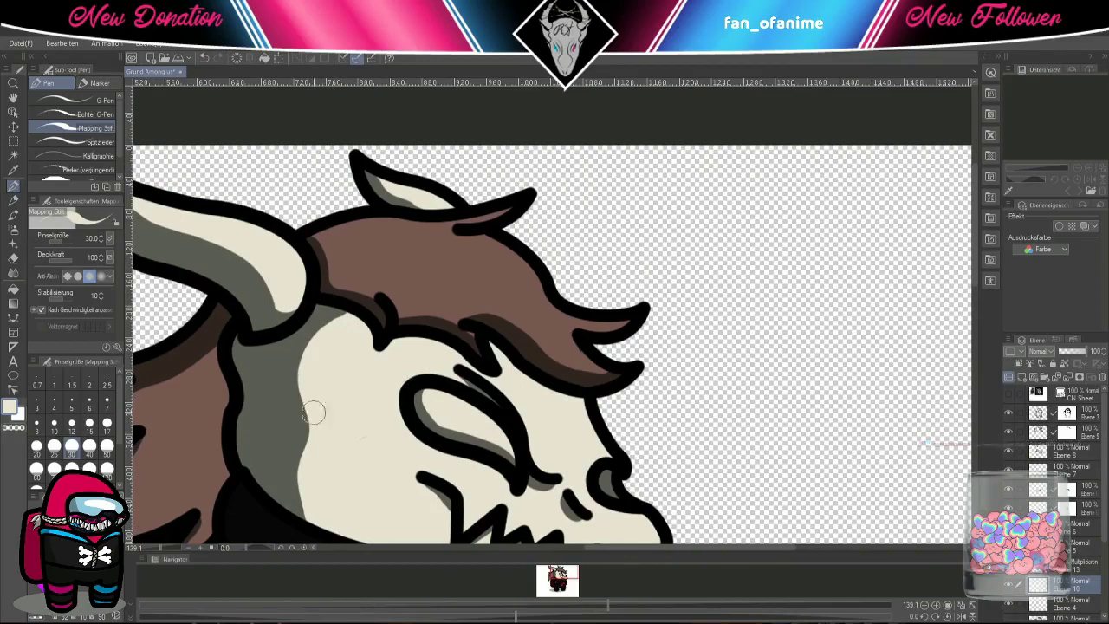
{"action": "scroll", "coordinate": [391, 391], "scroll_direction": "down", "scroll_amount": 2}
{"action": "scroll", "coordinate": [404, 381], "scroll_direction": "up", "scroll_amount": 1}
{"action": "key", "text": "x"}
{"action": "mouse_move", "coordinate": [476, 342]}
{"action": "left_mouse_down"}
{"action": "mouse_move", "coordinate": [429, 312]}
{"action": "mouse_move", "coordinate": [456, 331]}
{"action": "left_mouse_up"}
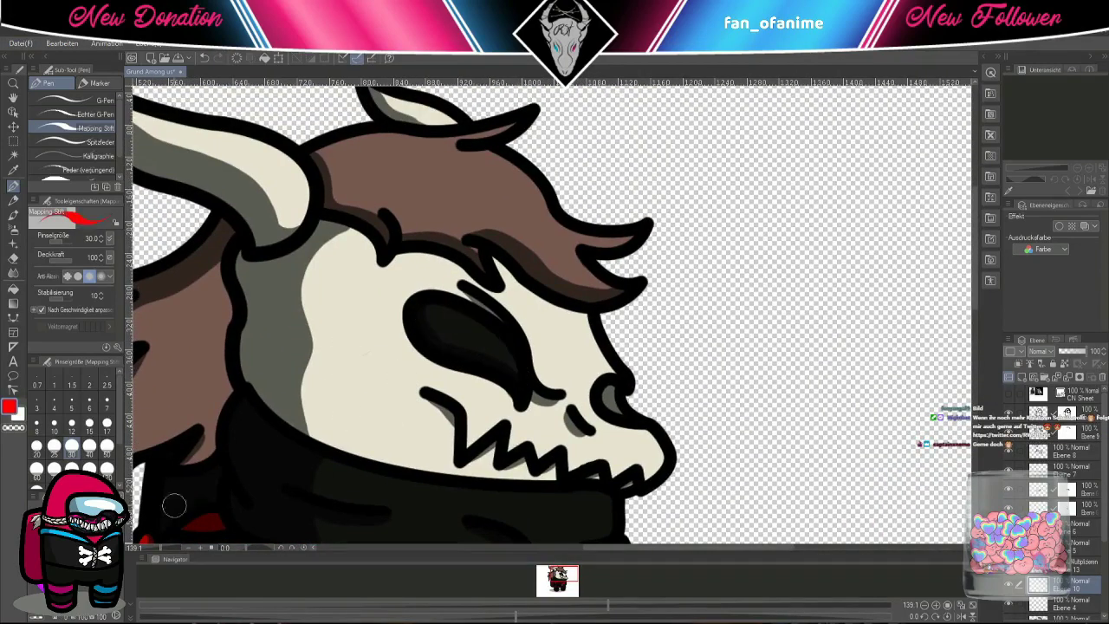
- Dab a bright red pupil into the eye socket on a new layer and blur it into a soft glow
{"action": "key", "text": "ctrl+shift+n"}
{"action": "left_click", "coordinate": [468, 340]}
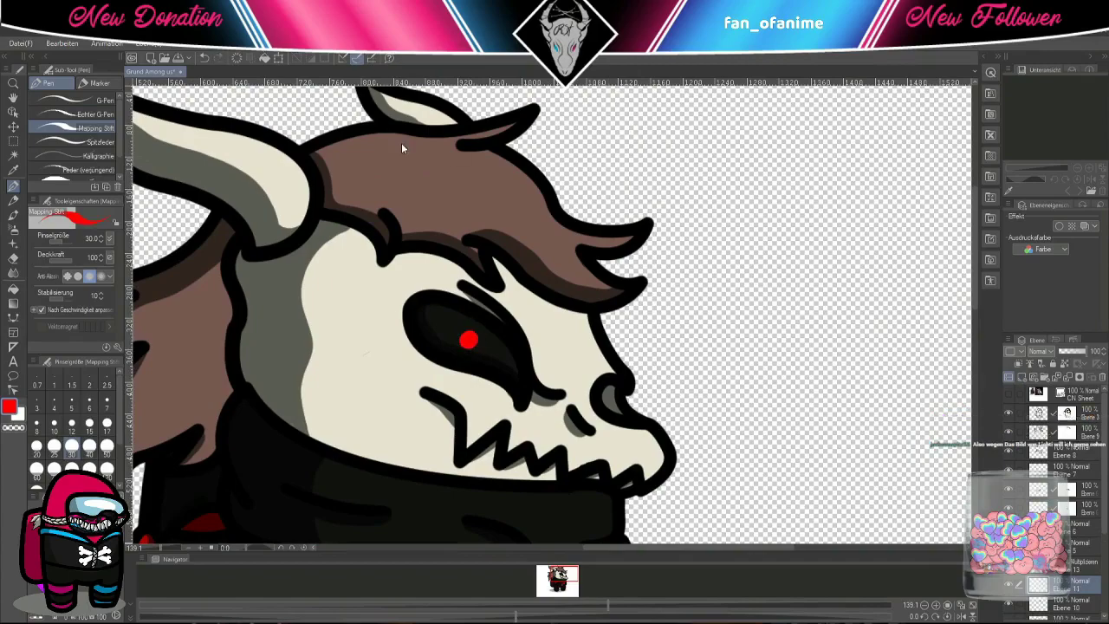
{"action": "key", "text": "Return"}
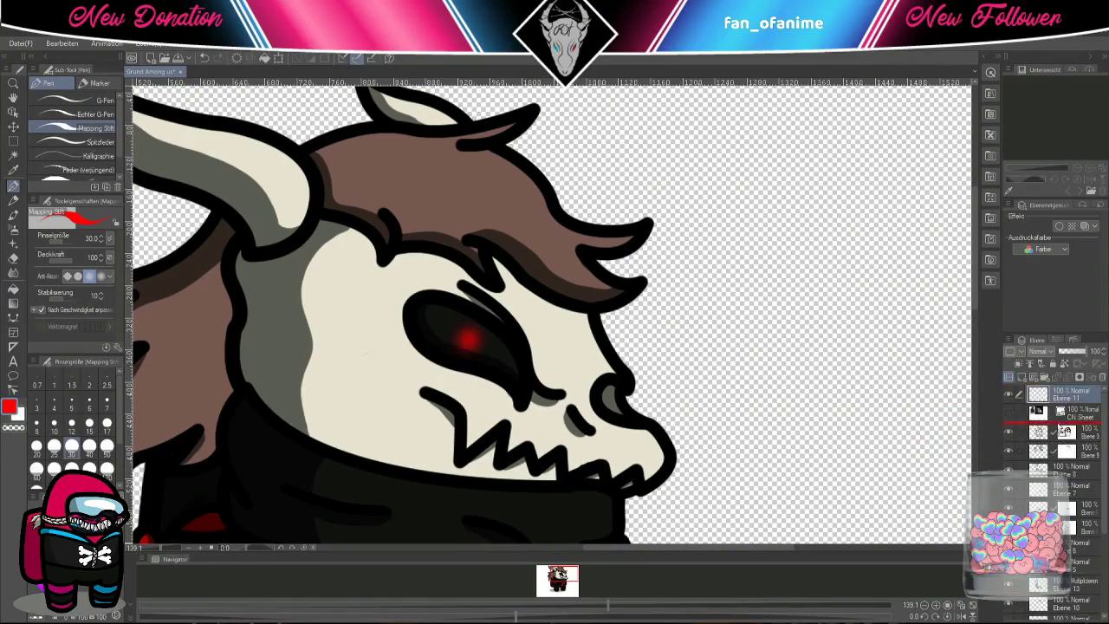
{"action": "key", "text": "ctrl+t"}
{"action": "key", "text": "Escape"}
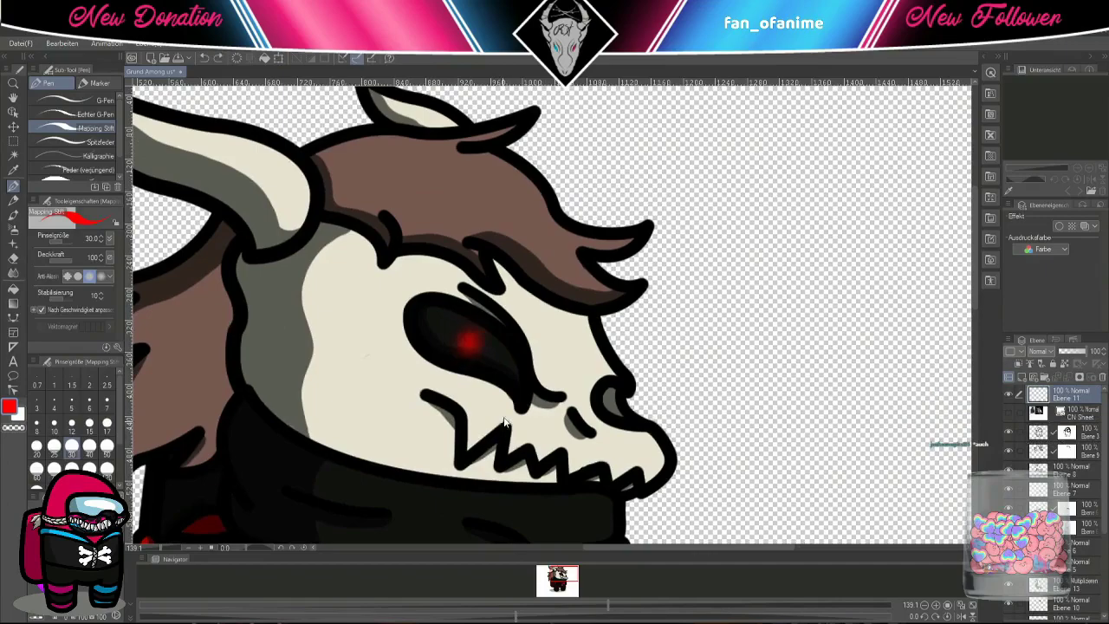
{"action": "left_click", "coordinate": [468, 343]}
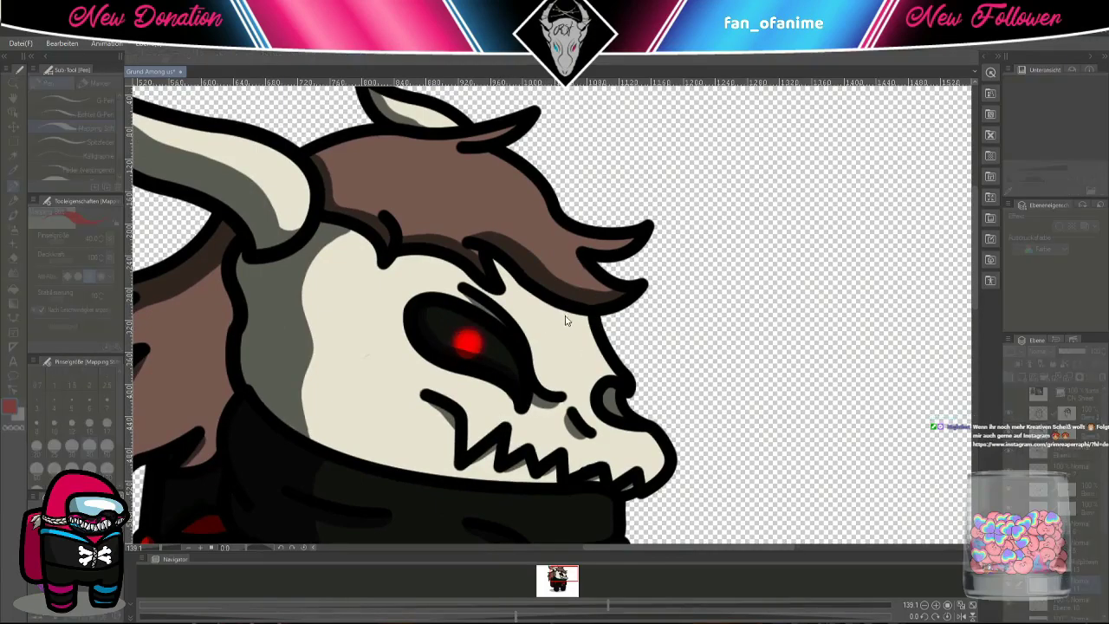
{"action": "key", "text": "Return"}
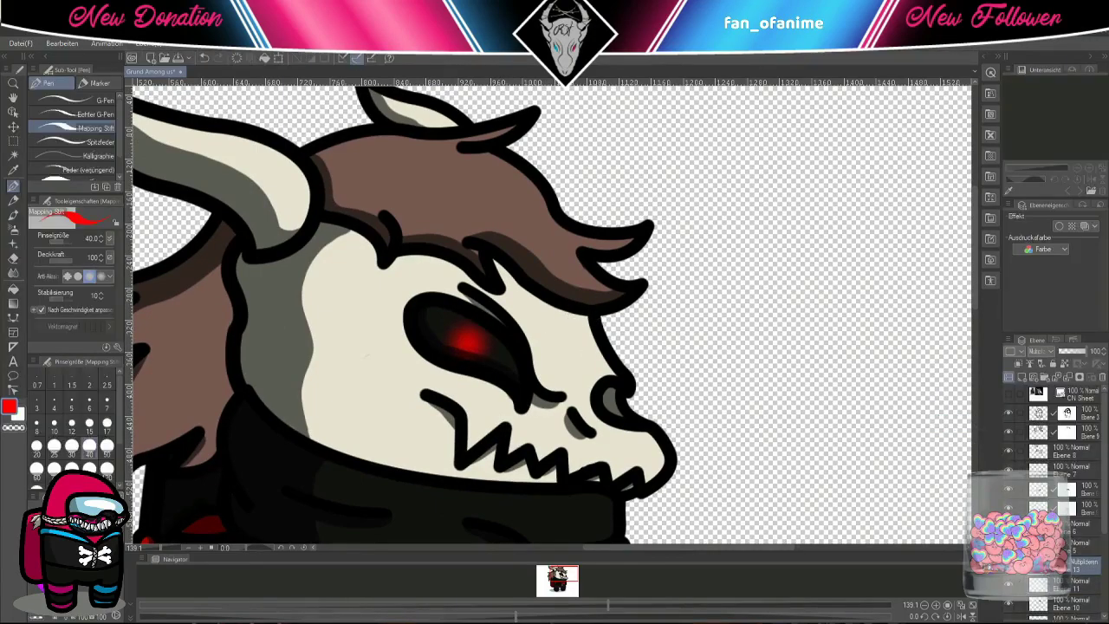
- Erase the grey shading inside the eye socket on the Multiplizieren 13 layer with the hard eraser and save the drawing
{"action": "key", "text": "e"}
{"action": "scroll", "coordinate": [466, 347], "scroll_direction": "down", "scroll_amount": 6}
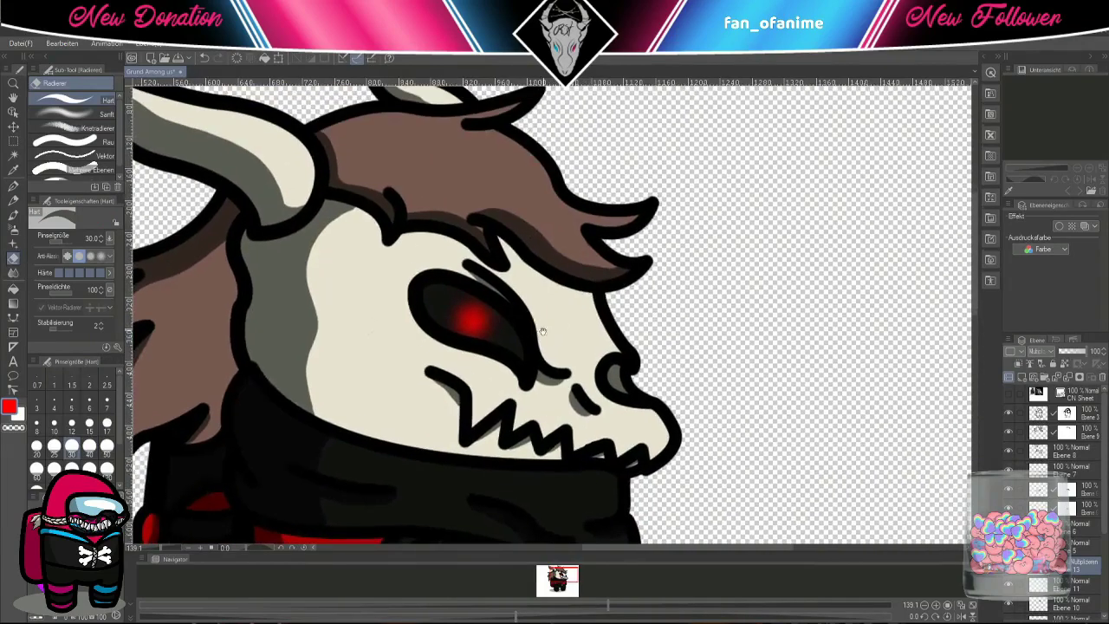
{"action": "key", "text": "/"}
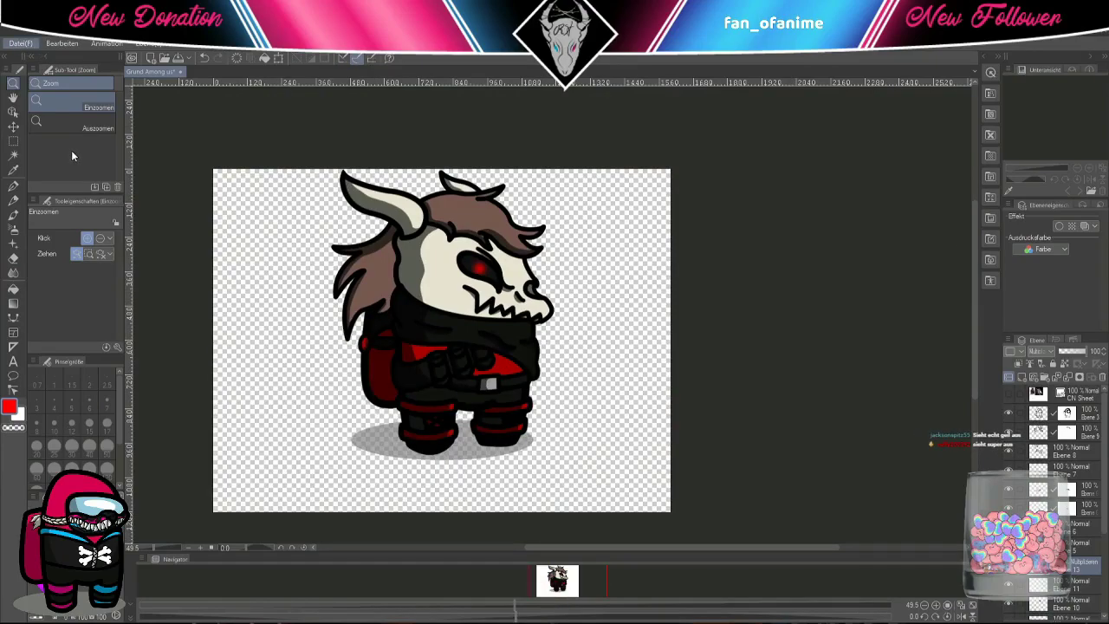
{"action": "key", "text": "ctrl+s"}
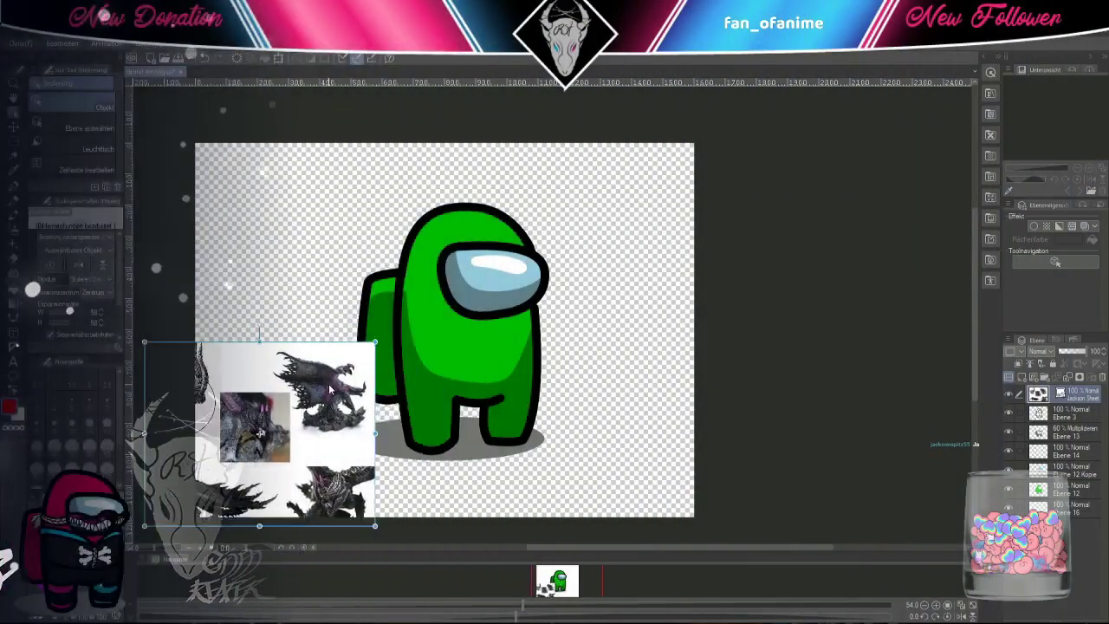
- Move the creature reference sheet to the canvas's lower right corner, beside the green base, and select layer Ebene 3
{"action": "left_click_drag", "start_coordinate": [313, 432], "coordinate": [675, 424]}
{"action": "left_click", "coordinate": [1060, 419]}
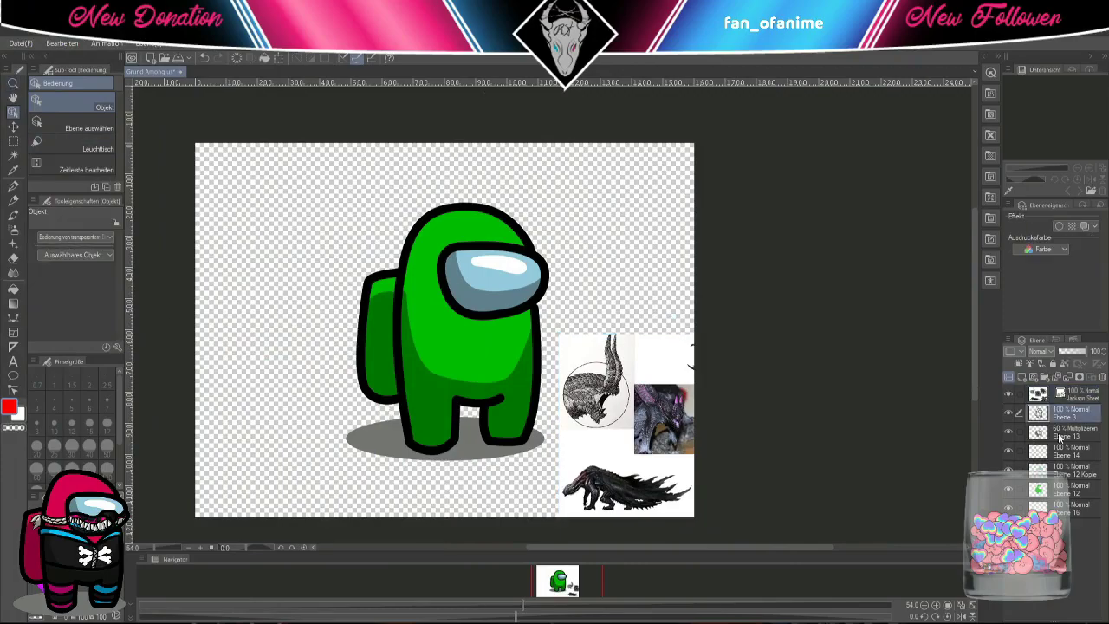
- Add empty sketch layers above the green base, fade the base's layers to 58% opacity and lock them
{"action": "left_click", "coordinate": [14, 83]}
{"action": "scroll", "coordinate": [542, 312], "scroll_direction": "down", "scroll_amount": 4}
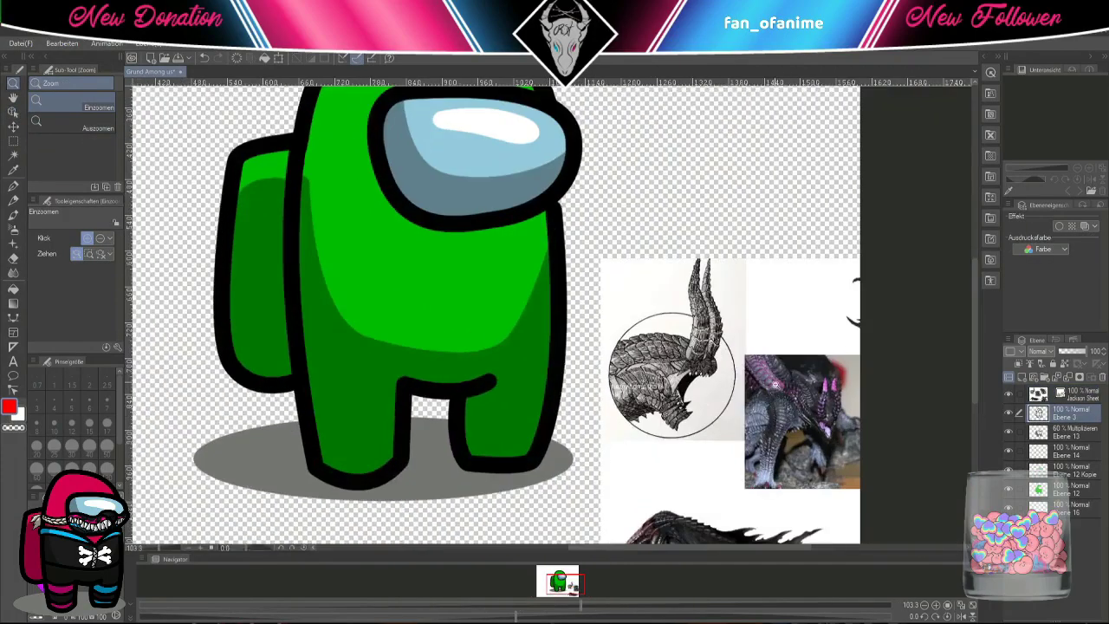
{"action": "scroll", "coordinate": [542, 312], "scroll_direction": "up", "scroll_amount": 3}
{"action": "scroll", "coordinate": [529, 326], "scroll_direction": "down", "scroll_amount": 3}
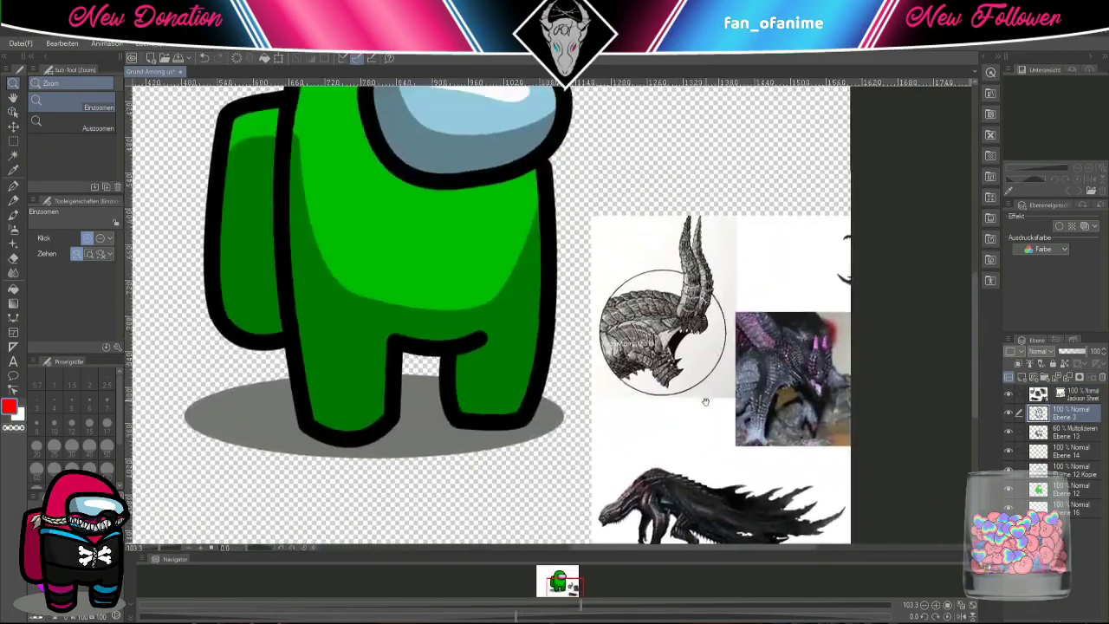
{"action": "key", "text": "F5"}
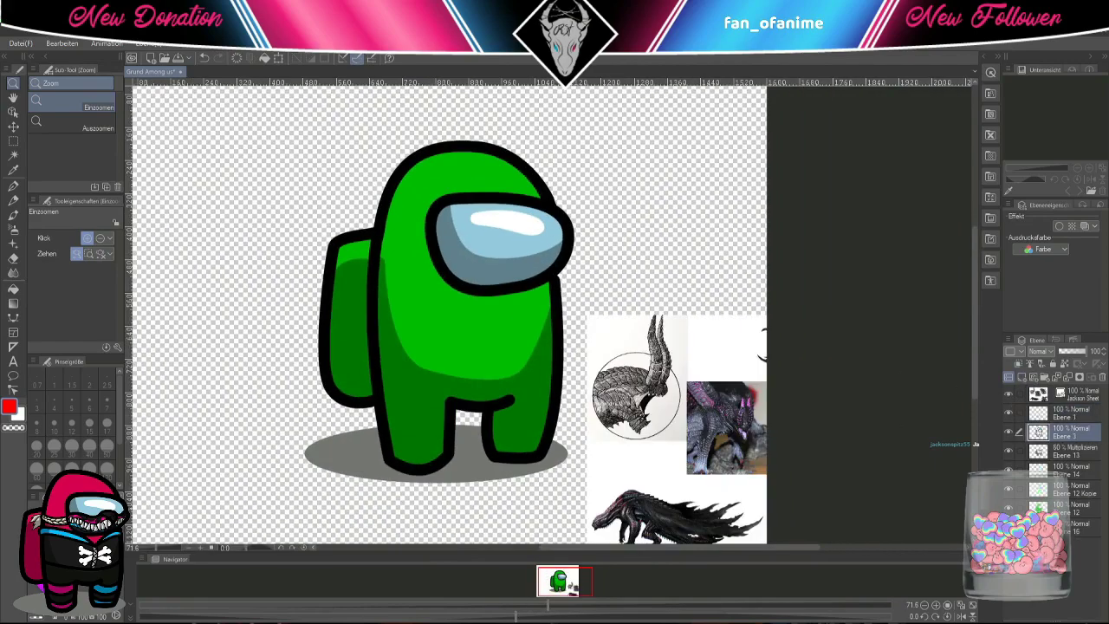
{"action": "left_click_drag", "start_coordinate": [473, 210], "coordinate": [439, 248]}
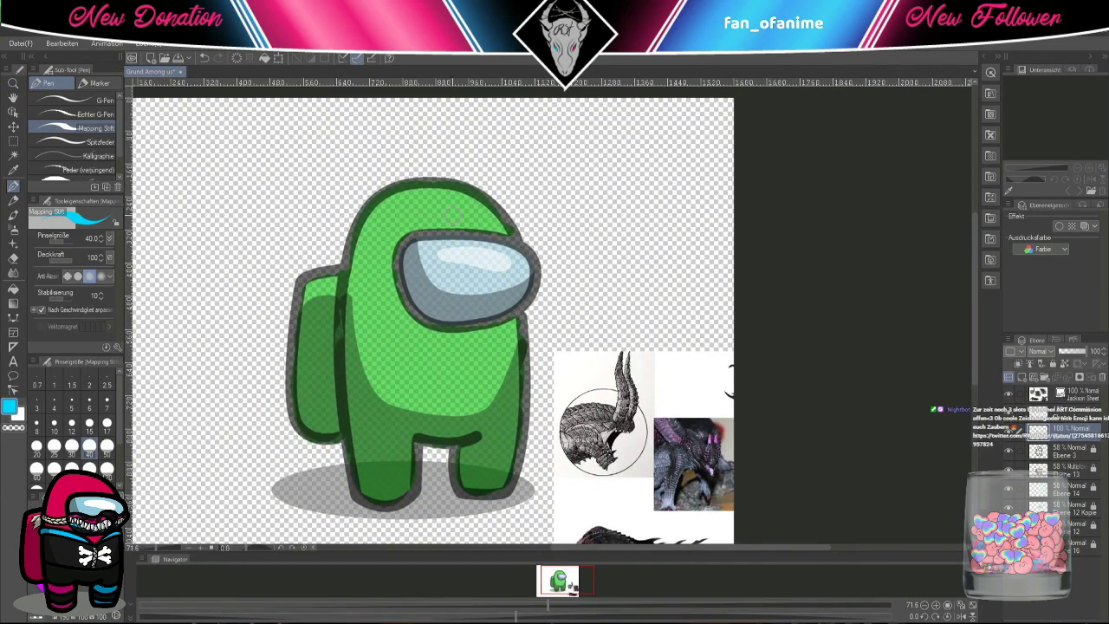
{"action": "left_click_drag", "start_coordinate": [433, 184], "coordinate": [531, 274]}
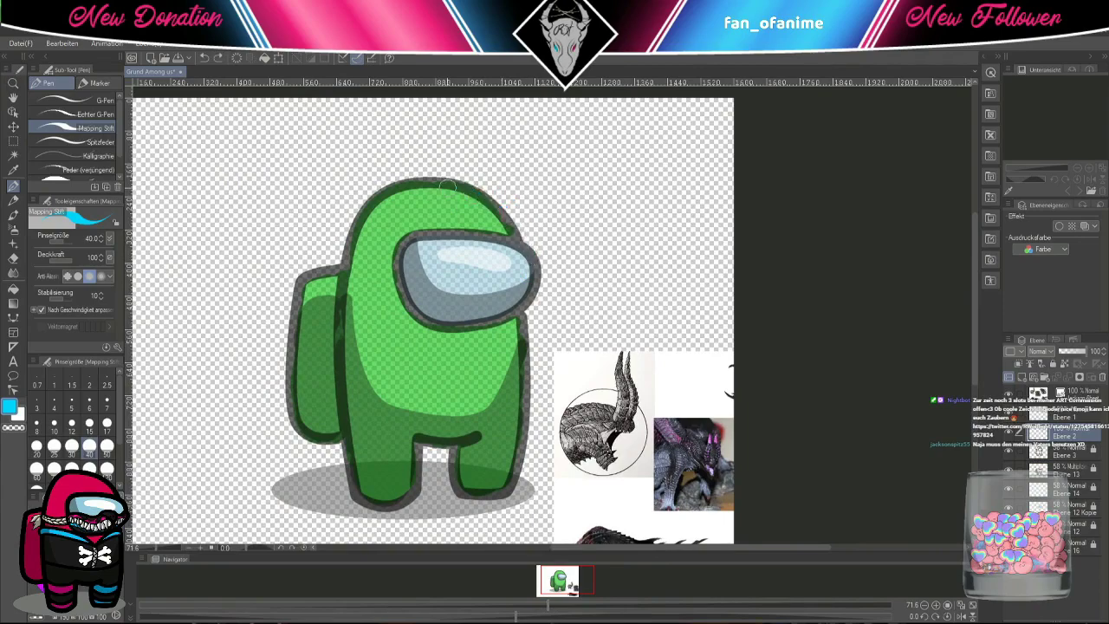
{"action": "left_click_drag", "start_coordinate": [450, 186], "coordinate": [531, 286]}
{"action": "left_click_drag", "start_coordinate": [423, 253], "coordinate": [529, 290]}
{"action": "key", "text": "ctrl+z"}
{"action": "key", "text": "ctrl+z"}
{"action": "left_click_drag", "start_coordinate": [472, 185], "coordinate": [521, 289]}
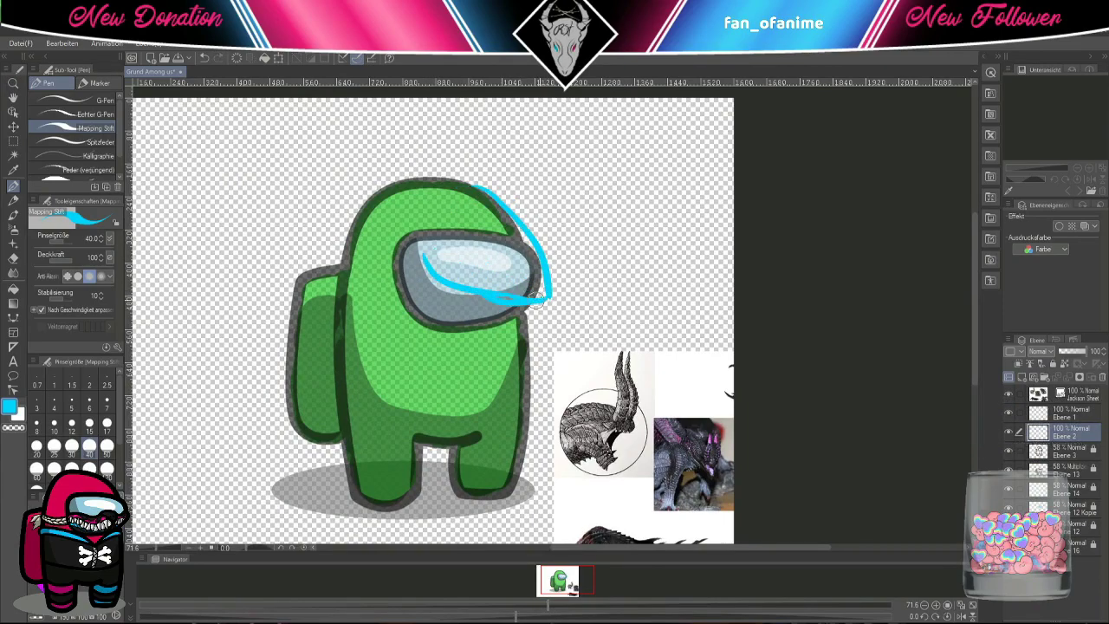
{"action": "left_click_drag", "start_coordinate": [485, 201], "coordinate": [518, 189]}
{"action": "left_click_drag", "start_coordinate": [524, 139], "coordinate": [516, 194]}
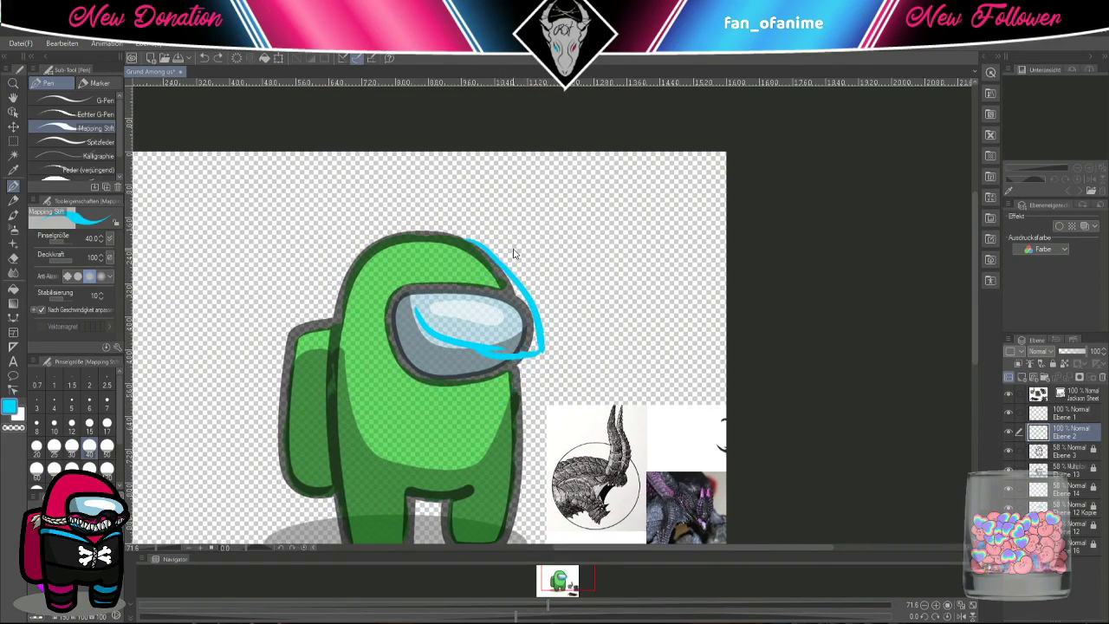
{"action": "key", "text": "Delete"}
- Scale the green base character's layers together to 95%
{"action": "key", "text": "ctrl+t"}
{"action": "left_click_drag", "start_coordinate": [534, 230], "coordinate": [524, 244]}
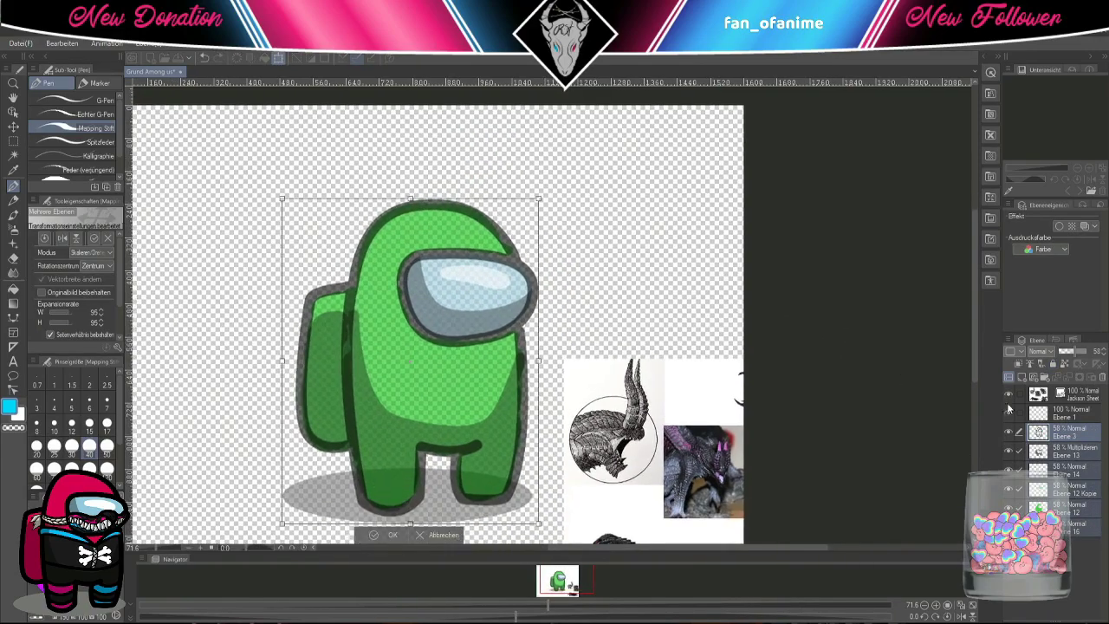
{"action": "left_click", "coordinate": [14, 186]}
- Rough out the creature's head in cyan with a size 40 Mapping Stift: snout, spiky mane, lower jaw and jagged teeth
{"action": "mouse_move", "coordinate": [489, 193]}
{"action": "left_mouse_down"}
{"action": "mouse_move", "coordinate": [390, 196]}
{"action": "mouse_move", "coordinate": [337, 227]}
{"action": "mouse_move", "coordinate": [351, 278]}
{"action": "left_mouse_up"}
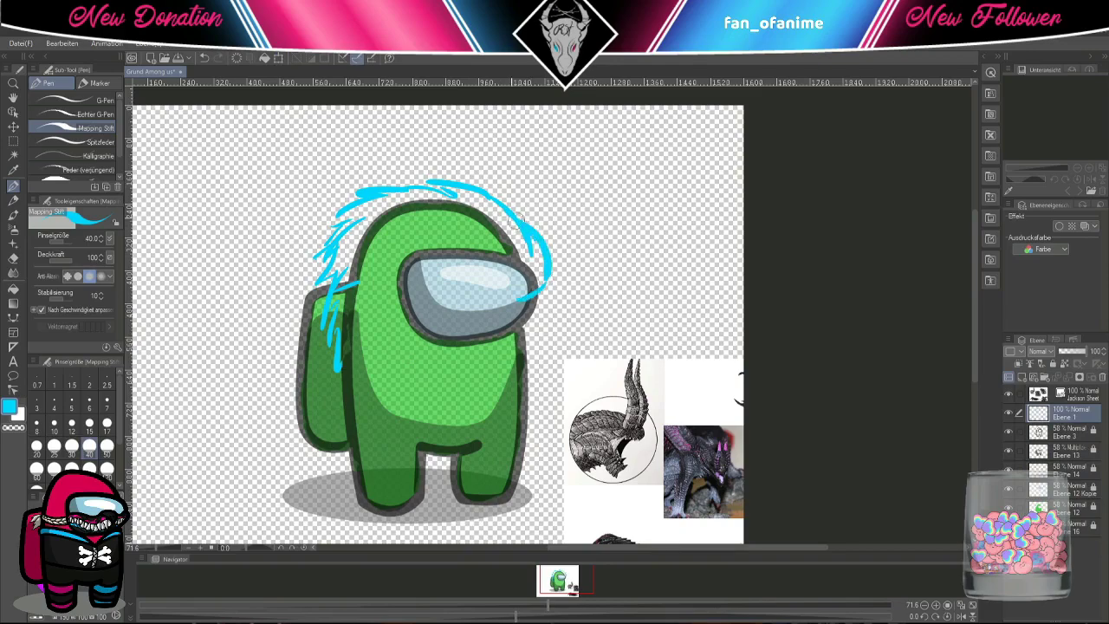
{"action": "left_click_drag", "start_coordinate": [546, 260], "coordinate": [507, 297]}
{"action": "left_click_drag", "start_coordinate": [423, 262], "coordinate": [476, 276]}
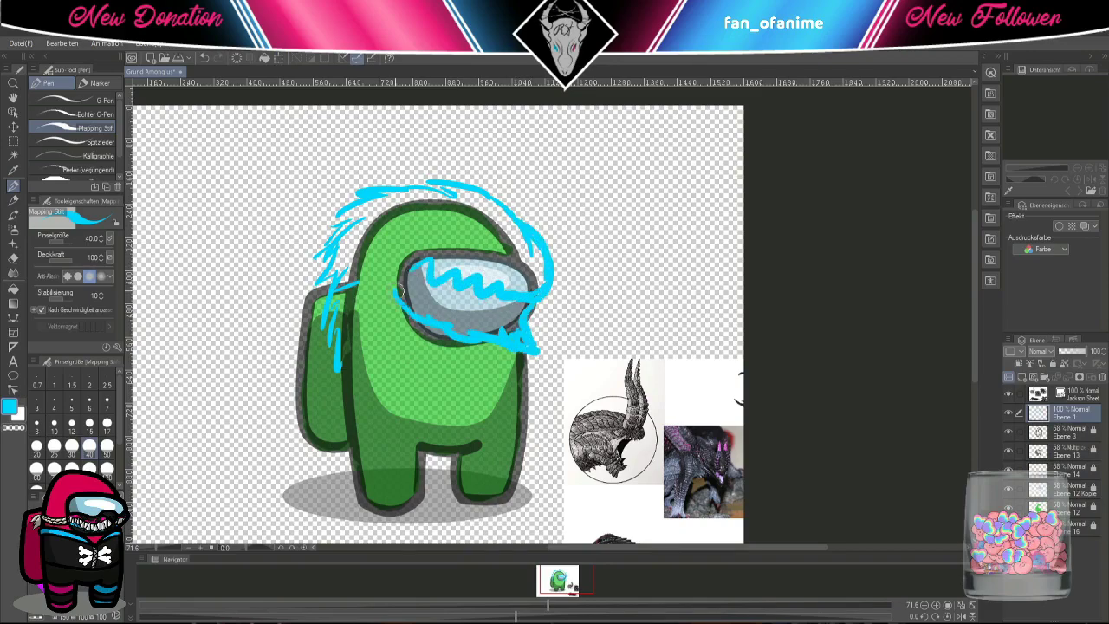
{"action": "key", "text": "ctrl+z"}
{"action": "left_click_drag", "start_coordinate": [407, 275], "coordinate": [482, 288]}
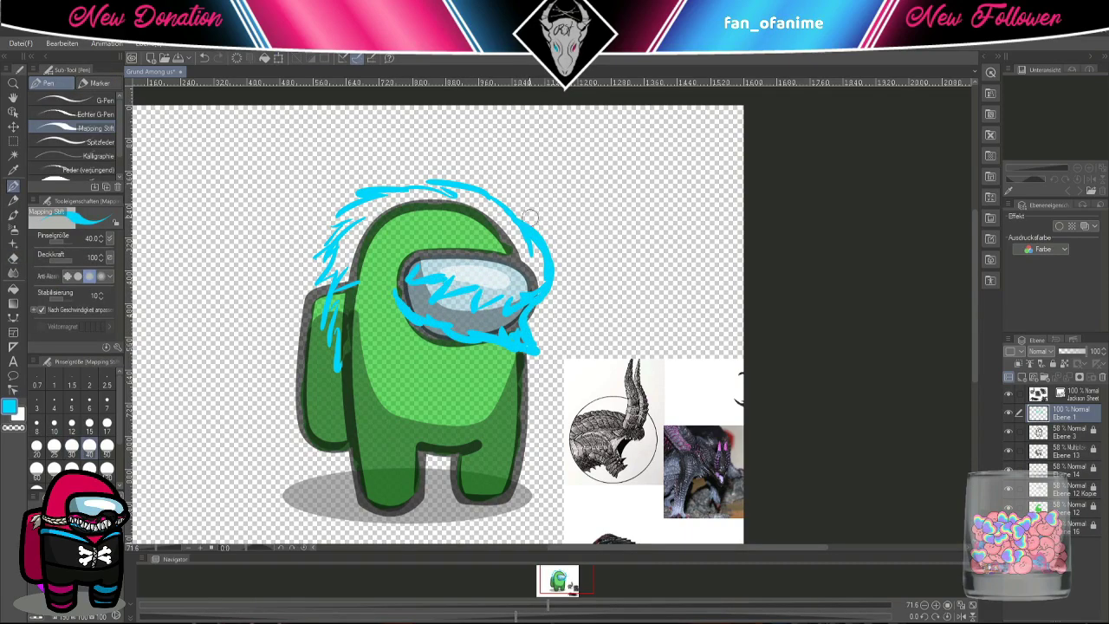
{"action": "left_click_drag", "start_coordinate": [530, 216], "coordinate": [510, 161]}
{"action": "left_click_drag", "start_coordinate": [486, 121], "coordinate": [477, 230]}
{"action": "left_click_drag", "start_coordinate": [555, 195], "coordinate": [563, 249]}
{"action": "key", "text": "ctrl+z"}
{"action": "key", "text": "ctrl+z"}
{"action": "key", "text": "ctrl+z"}
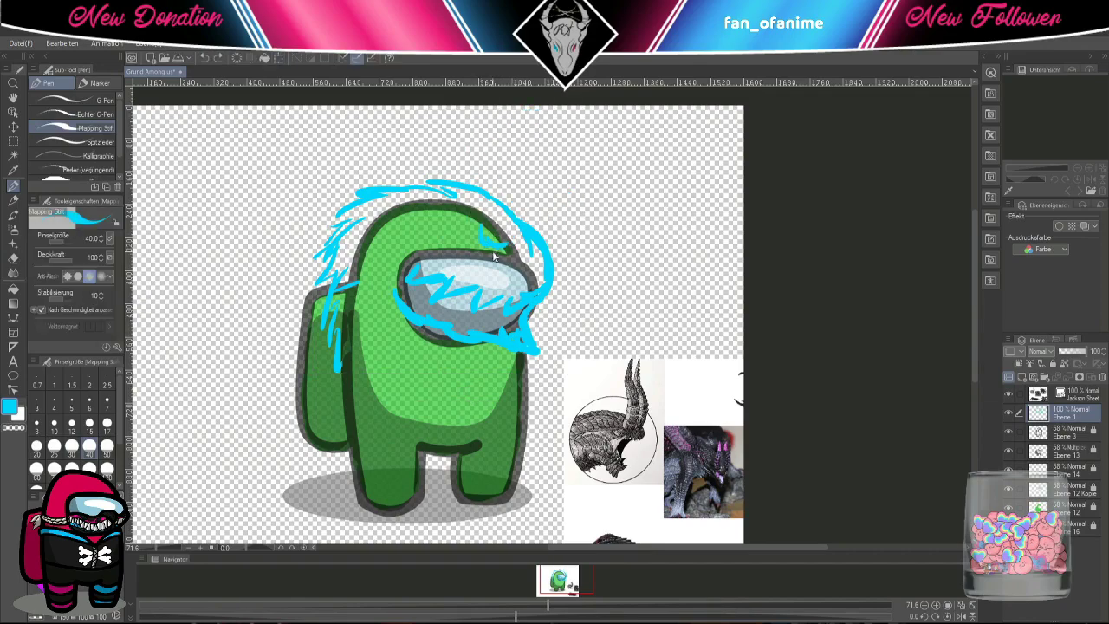
- Sketch two long curved horns rising from the forehead and add spikes along the mane and lower jaw
{"action": "left_click_drag", "start_coordinate": [521, 200], "coordinate": [464, 182]}
{"action": "left_click_drag", "start_coordinate": [465, 135], "coordinate": [494, 236]}
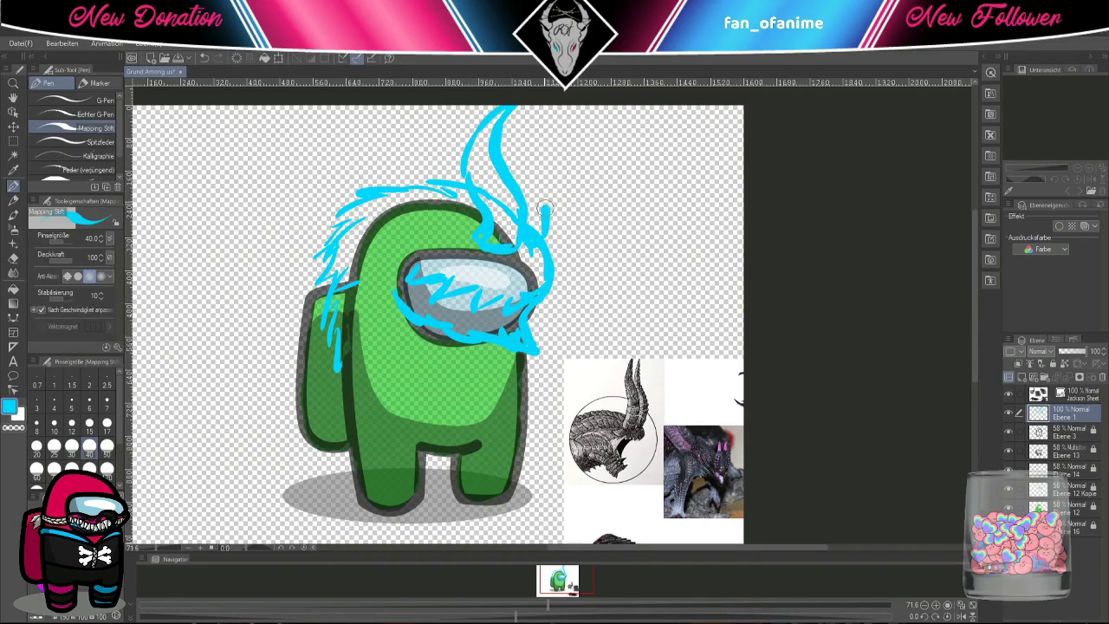
{"action": "left_click_drag", "start_coordinate": [544, 208], "coordinate": [522, 107]}
{"action": "mouse_move", "coordinate": [447, 193]}
{"action": "left_mouse_down"}
{"action": "mouse_move", "coordinate": [346, 251]}
{"action": "mouse_move", "coordinate": [336, 286]}
{"action": "left_mouse_up"}
{"action": "left_click_drag", "start_coordinate": [403, 298], "coordinate": [421, 338]}
- Sketch a ragged wing-like cape trailing from the shoulder behind the backpack
{"action": "scroll", "coordinate": [422, 338], "scroll_direction": "down", "scroll_amount": 3}
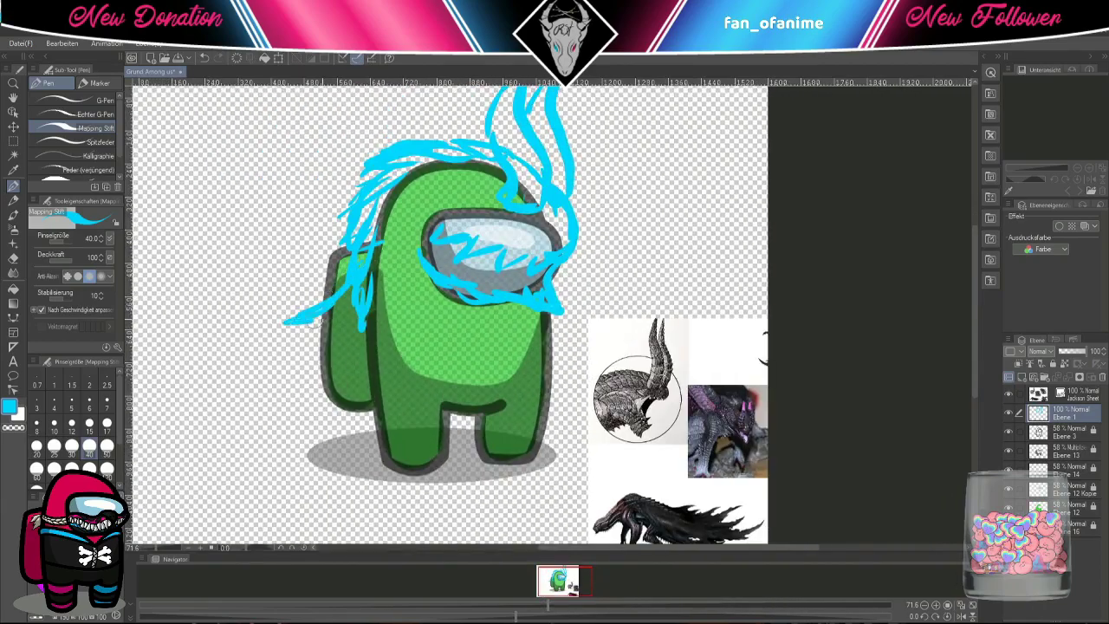
{"action": "left_click_drag", "start_coordinate": [283, 323], "coordinate": [295, 498]}
{"action": "left_click_drag", "start_coordinate": [418, 303], "coordinate": [305, 459]}
{"action": "left_click_drag", "start_coordinate": [515, 342], "coordinate": [394, 256]}
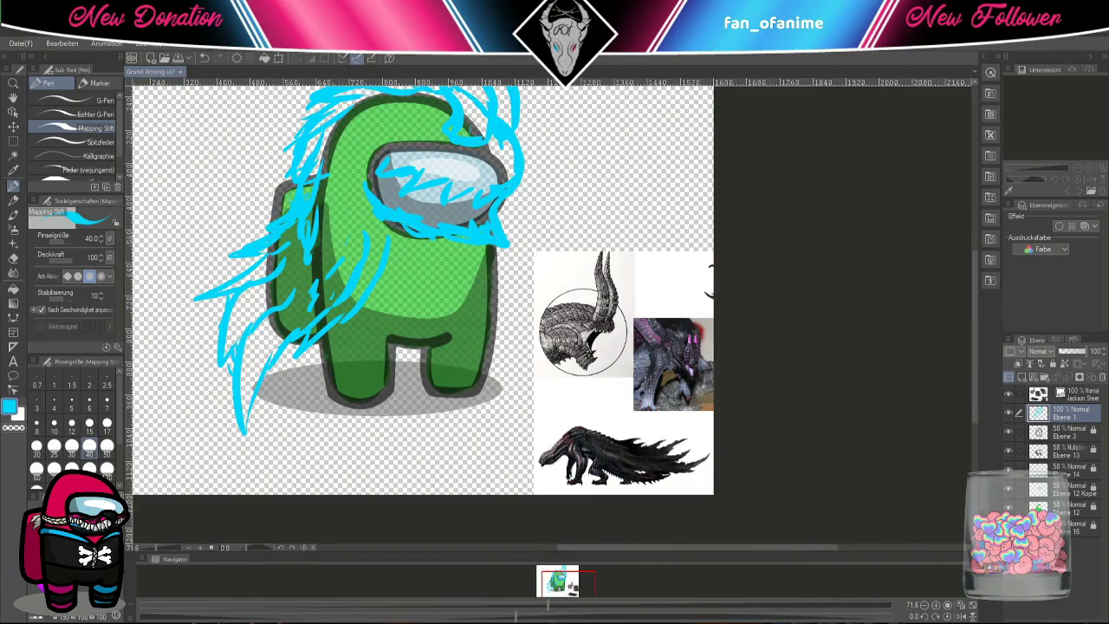
{"action": "scroll", "coordinate": [616, 230], "scroll_direction": "down", "scroll_amount": 2}
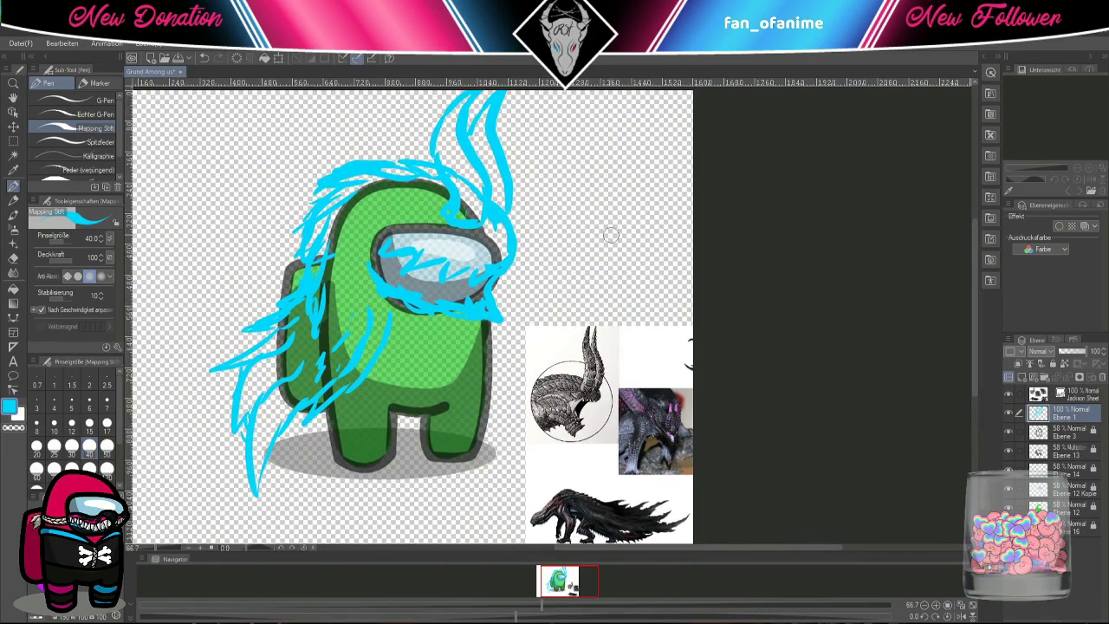
- Add an eye and horn segment lines, try a ragged cape joined at the chest, and undo the cape strokes
{"action": "left_click_drag", "start_coordinate": [490, 251], "coordinate": [495, 237]}
{"action": "mouse_move", "coordinate": [260, 308]}
{"action": "left_mouse_down"}
{"action": "mouse_move", "coordinate": [248, 321]}
{"action": "mouse_move", "coordinate": [338, 381]}
{"action": "mouse_move", "coordinate": [407, 372]}
{"action": "left_mouse_up"}
{"action": "left_click_drag", "start_coordinate": [451, 312], "coordinate": [525, 416]}
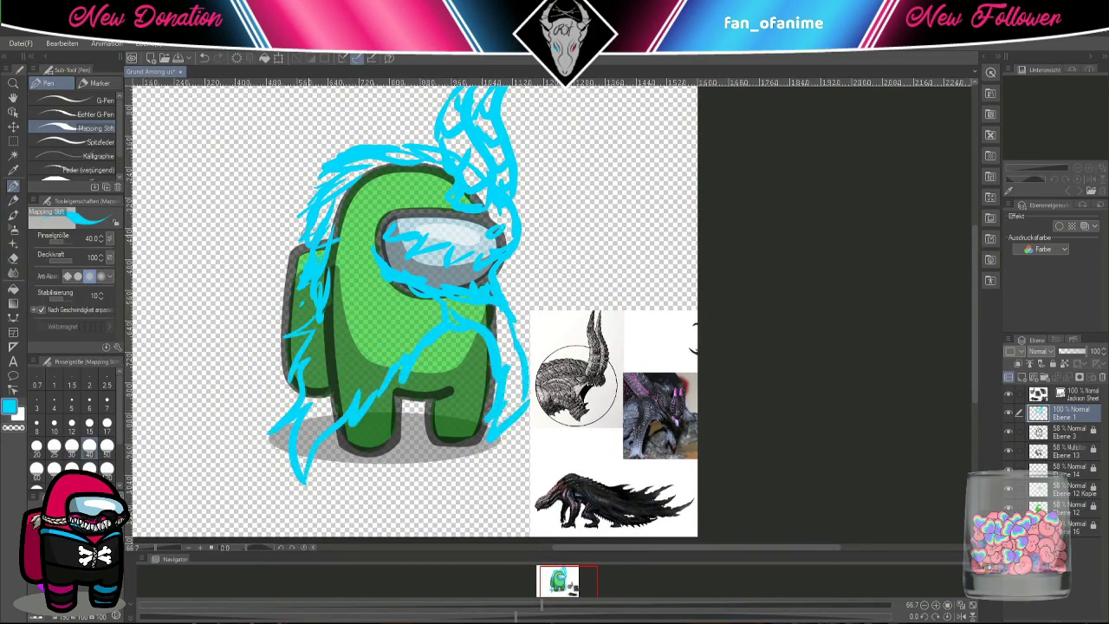
{"action": "left_click_drag", "start_coordinate": [284, 242], "coordinate": [227, 407]}
{"action": "key", "text": "ctrl+z"}
{"action": "key", "text": "ctrl+z"}
{"action": "key", "text": "ctrl+z"}
{"action": "key", "text": "ctrl+z"}
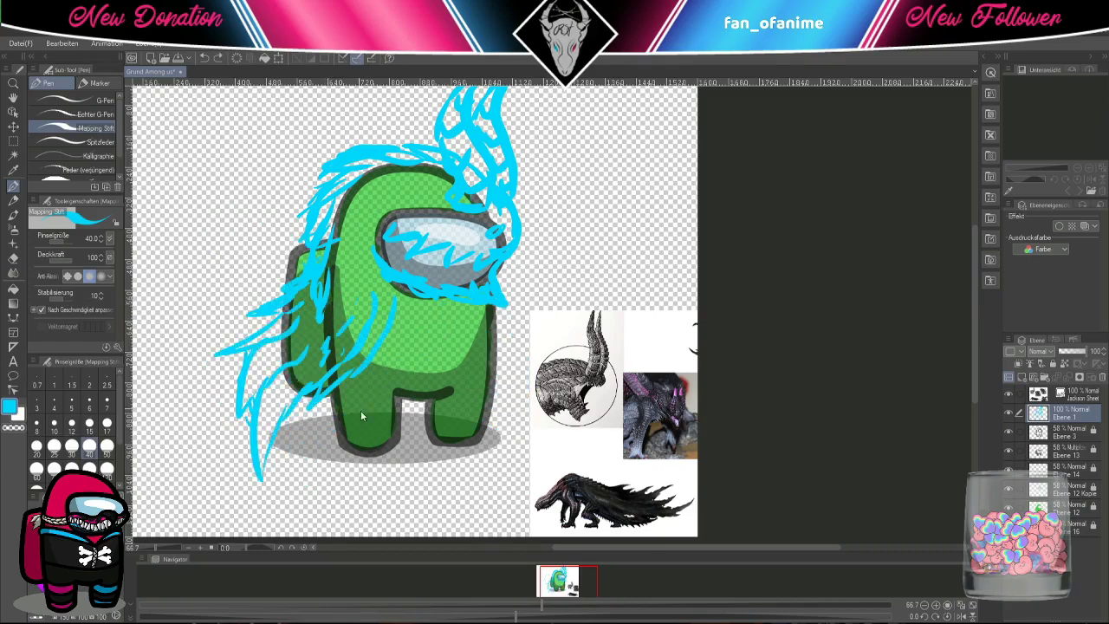
- Clear the trailing cape and sketch clawed feet plus rows of spikes down the backpack and body sides
{"action": "key", "text": "ctrl+y"}
{"action": "left_click_drag", "start_coordinate": [344, 402], "coordinate": [358, 449]}
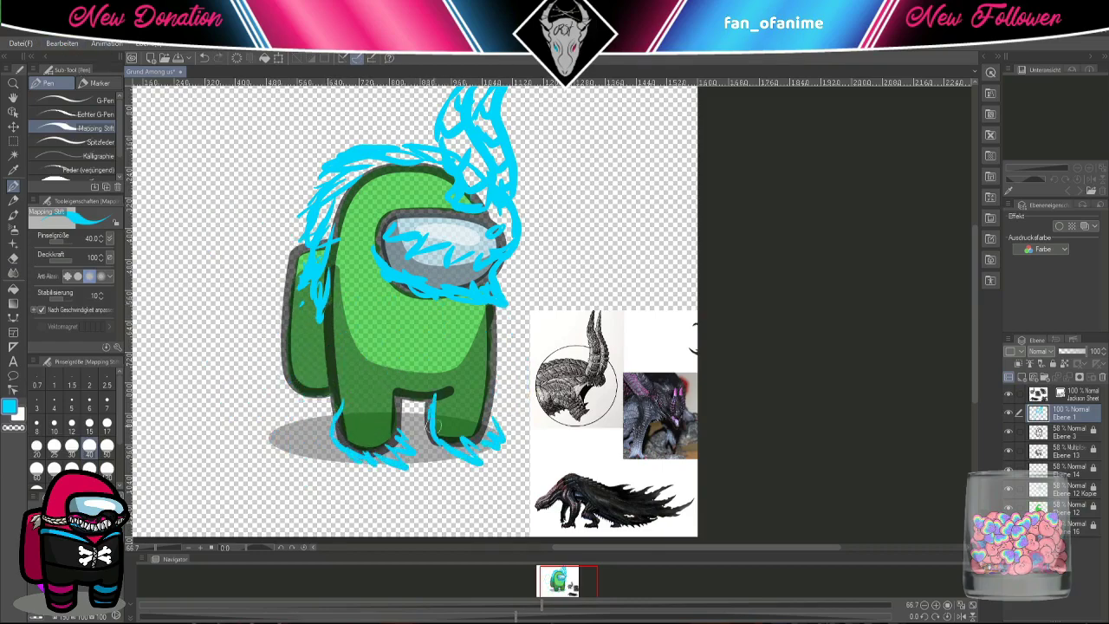
{"action": "left_click_drag", "start_coordinate": [323, 308], "coordinate": [314, 400]}
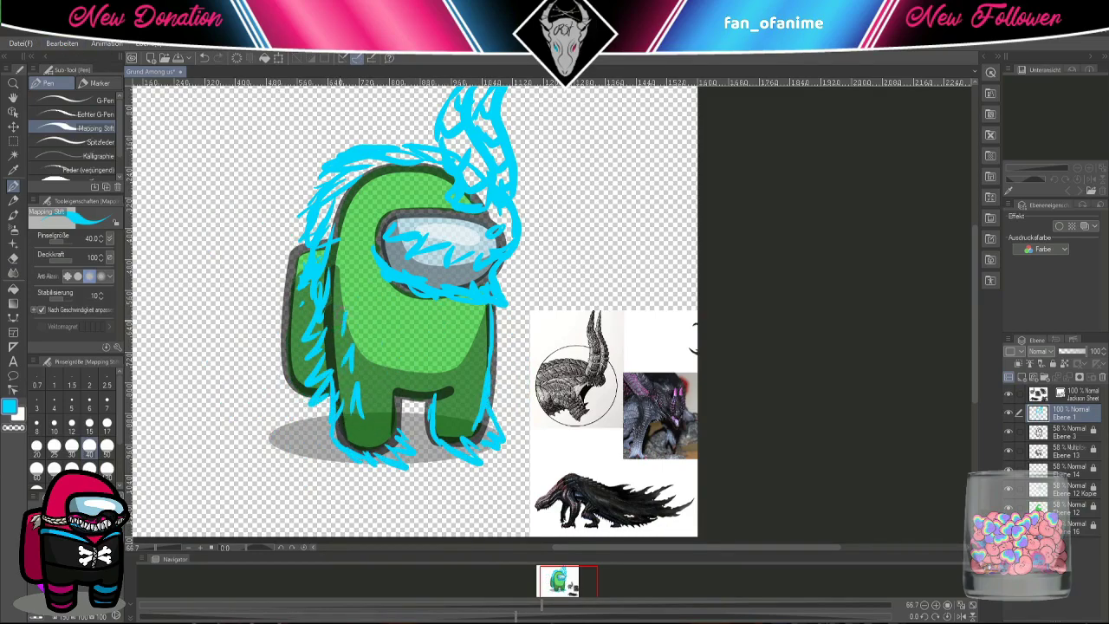
- Sketch a large folded wing with long pointed feathers behind the backpack
{"action": "left_click_drag", "start_coordinate": [321, 274], "coordinate": [256, 294]}
{"action": "left_click_drag", "start_coordinate": [319, 243], "coordinate": [235, 438]}
{"action": "mouse_move", "coordinate": [279, 382]}
{"action": "left_mouse_down"}
{"action": "mouse_move", "coordinate": [260, 481]}
{"action": "mouse_move", "coordinate": [271, 459]}
{"action": "left_mouse_up"}
{"action": "left_click_drag", "start_coordinate": [317, 243], "coordinate": [293, 269]}
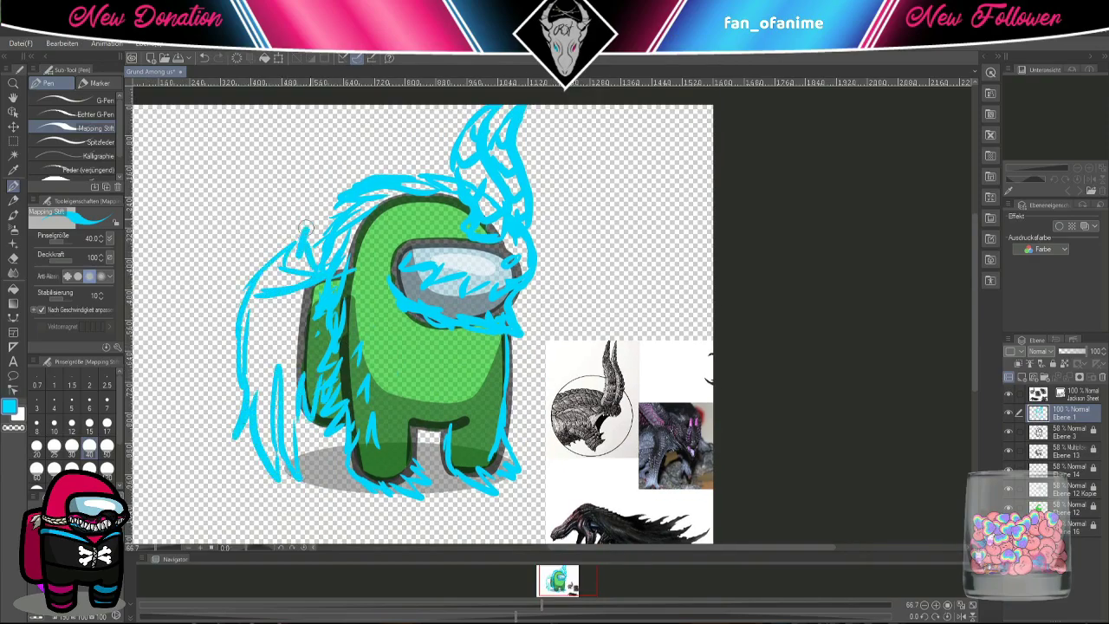
{"action": "scroll", "coordinate": [433, 329], "scroll_direction": "down", "scroll_amount": 2}
{"action": "scroll", "coordinate": [433, 329], "scroll_direction": "up", "scroll_amount": 3}
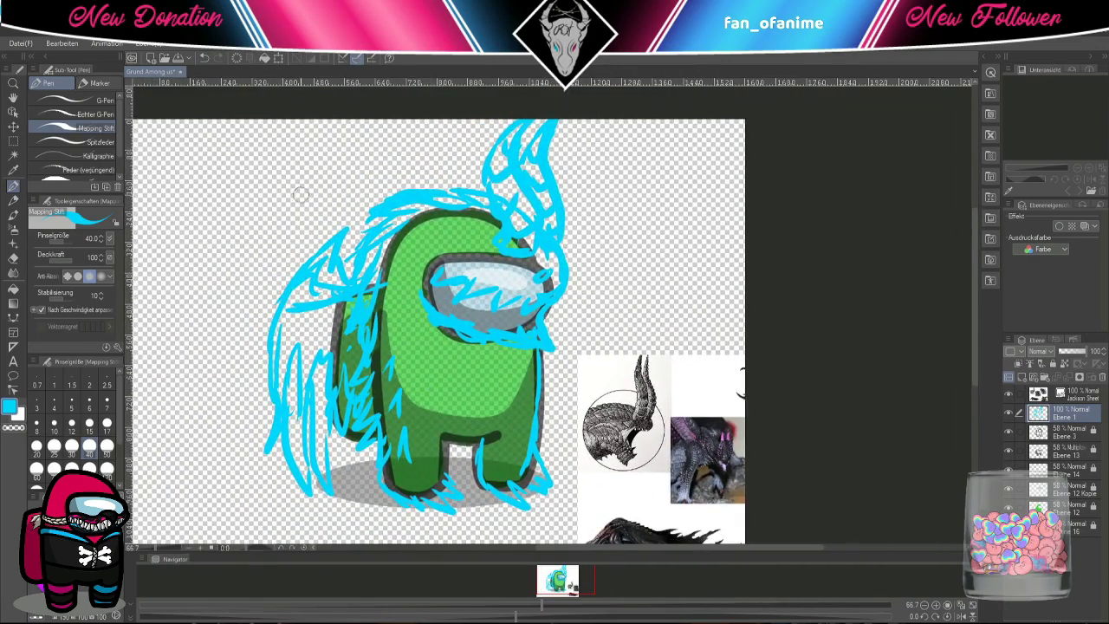
- Select the head and horn sketch and shift it slightly down so the horn tips fit inside the canvas
{"action": "key", "text": "m"}
{"action": "left_click_drag", "start_coordinate": [418, 120], "coordinate": [616, 383]}
{"action": "key", "text": "ctrl+d"}
{"action": "left_click_drag", "start_coordinate": [535, 341], "coordinate": [533, 312]}
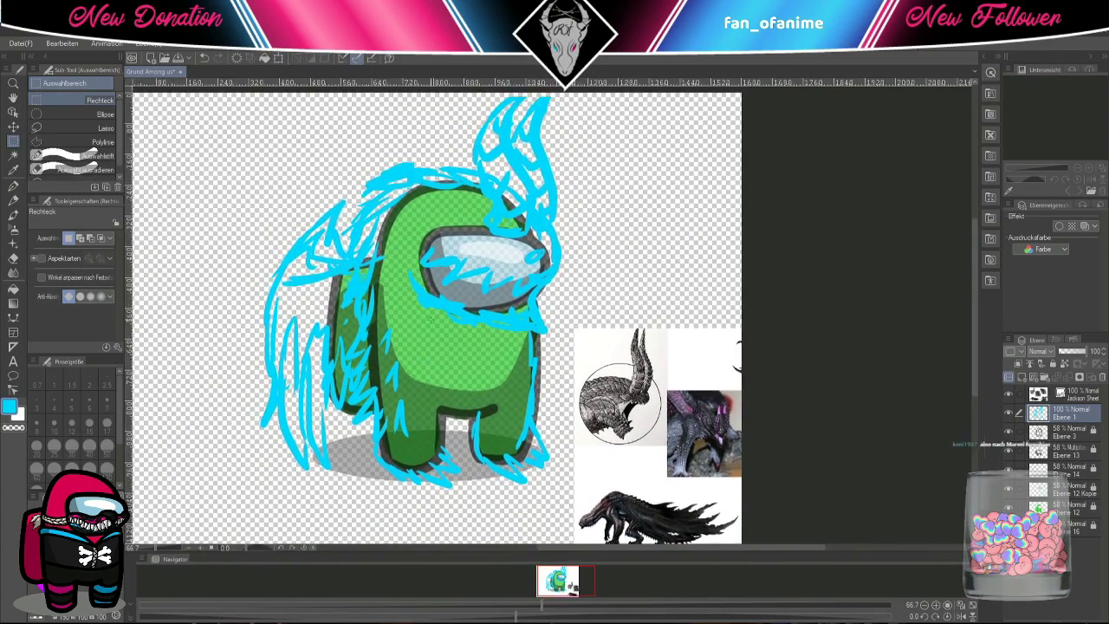
- Undo the wing strokes behind the backpack
{"action": "key", "text": "p"}
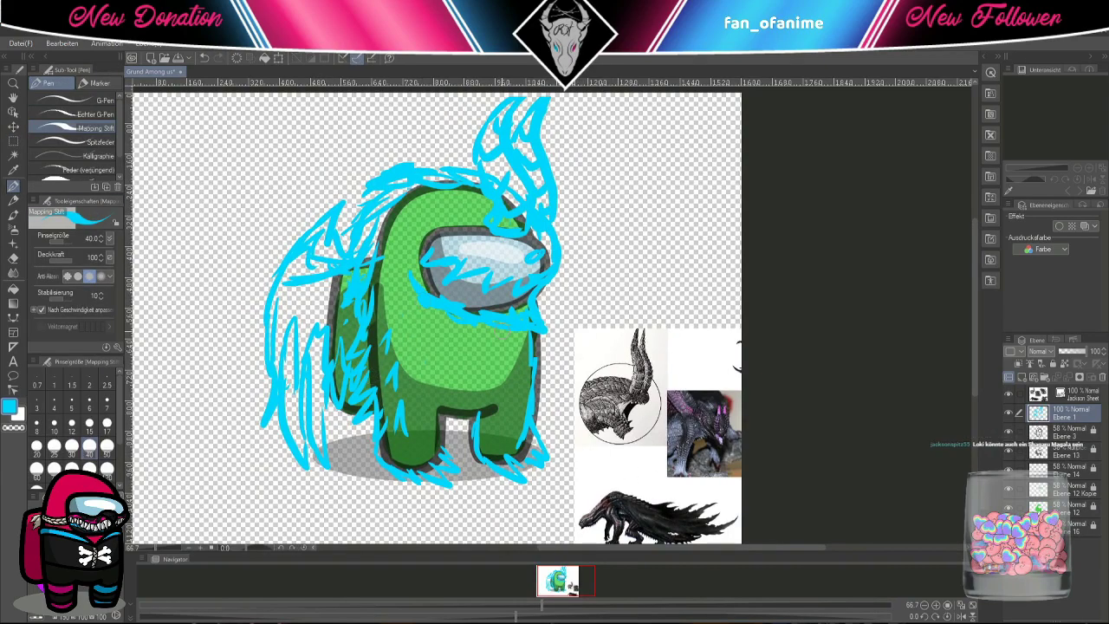
{"action": "key", "text": "ctrl+z"}
{"action": "key", "text": "ctrl+z"}
{"action": "key", "text": "ctrl+z"}
{"action": "key", "text": "ctrl+z"}
{"action": "key", "text": "ctrl+z"}
{"action": "key", "text": "ctrl+z"}
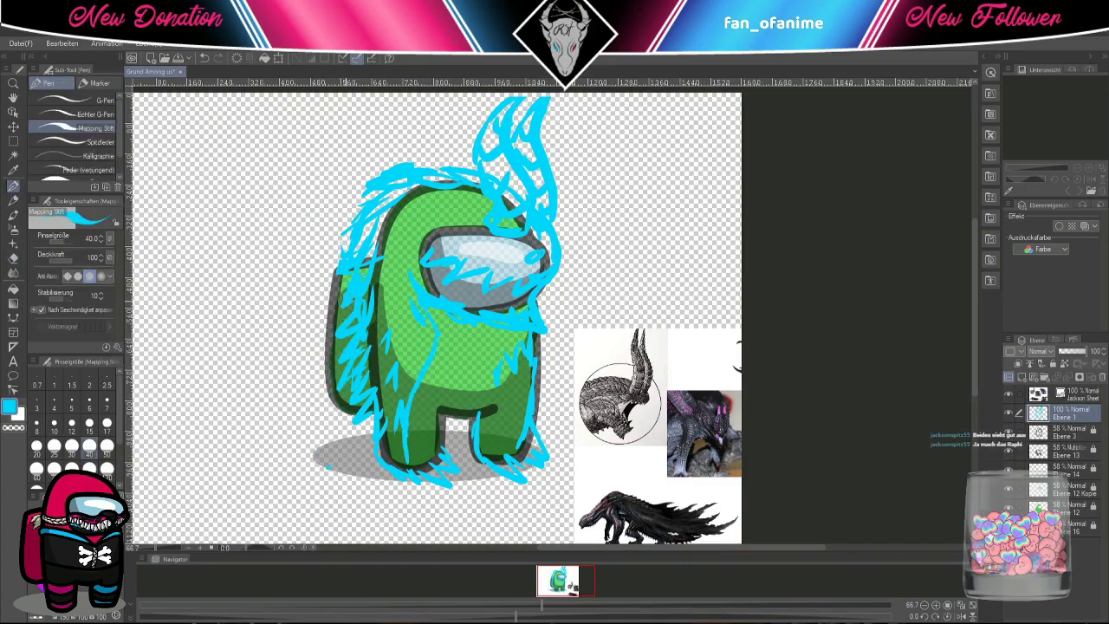
- Sketch a cape parting at the chest, sweeping back to a ragged hem and hanging down the front side
{"action": "left_click_drag", "start_coordinate": [346, 312], "coordinate": [328, 494]}
{"action": "left_click_drag", "start_coordinate": [421, 373], "coordinate": [386, 460]}
{"action": "left_click_drag", "start_coordinate": [378, 357], "coordinate": [271, 425]}
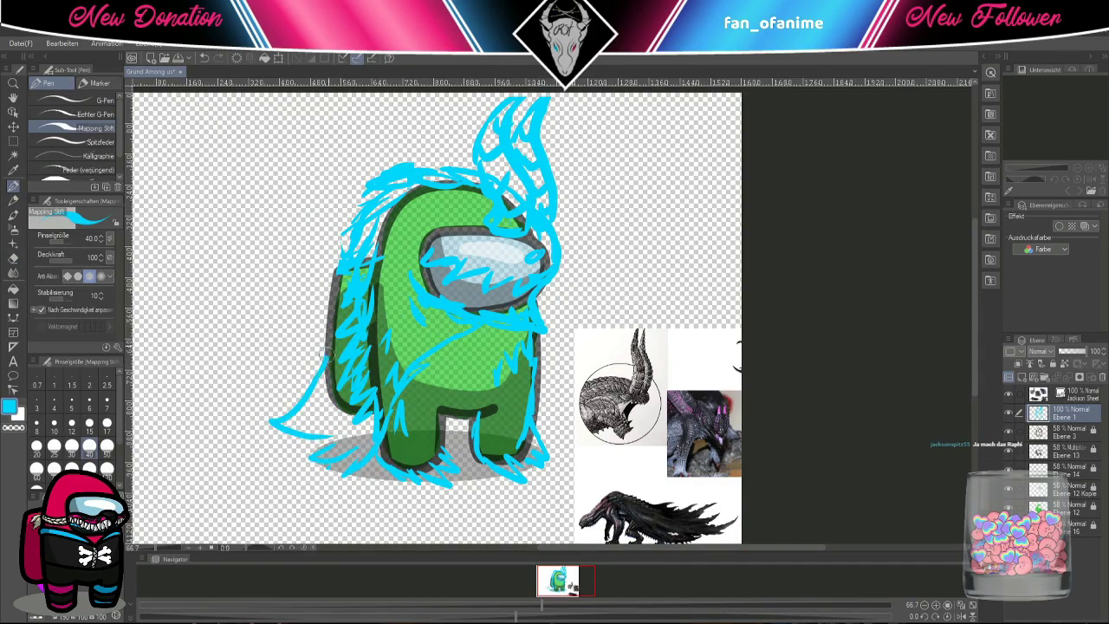
{"action": "left_click_drag", "start_coordinate": [347, 286], "coordinate": [303, 385]}
{"action": "left_click_drag", "start_coordinate": [572, 295], "coordinate": [538, 450]}
{"action": "scroll", "coordinate": [444, 314], "scroll_direction": "up", "scroll_amount": 1}
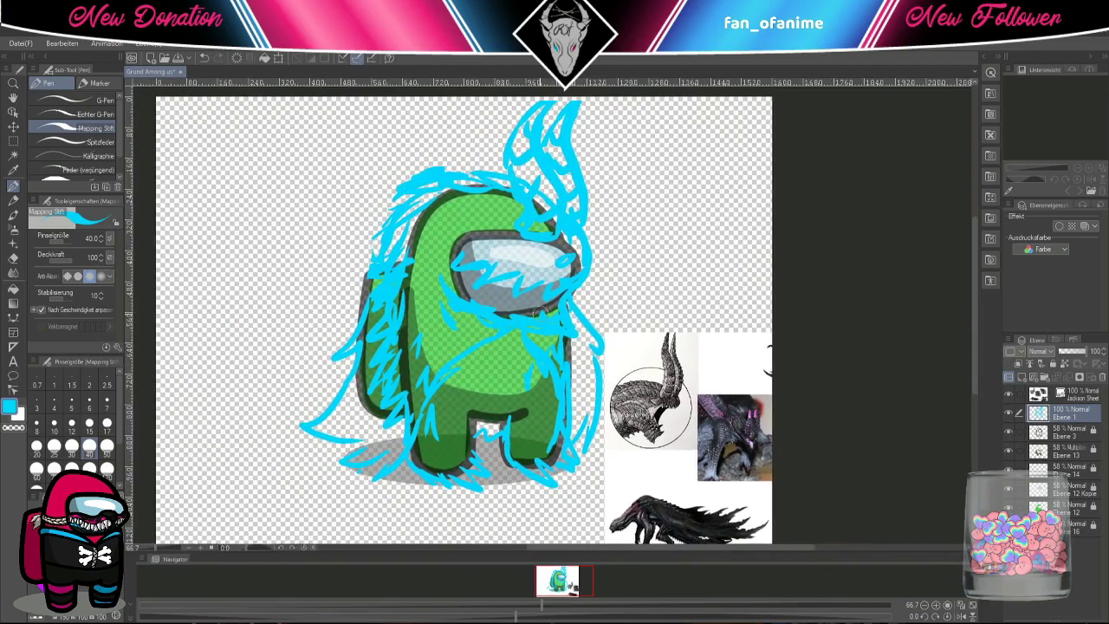
- Fade the rough sketch layer Ebene 1 to 35% and redraw the near horn on a new layer above it
{"action": "scroll", "coordinate": [479, 243], "scroll_direction": "down", "scroll_amount": 1}
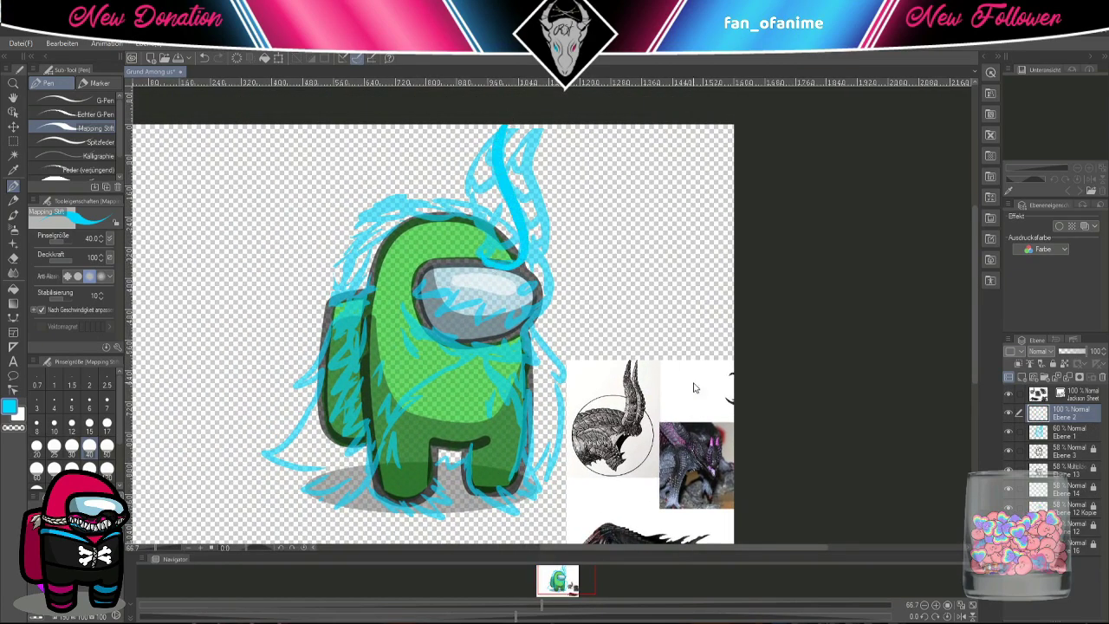
{"action": "left_click", "coordinate": [1072, 420]}
{"action": "left_click", "coordinate": [1072, 416]}
{"action": "mouse_move", "coordinate": [483, 260]}
{"action": "left_mouse_down"}
{"action": "mouse_move", "coordinate": [520, 230]}
{"action": "mouse_move", "coordinate": [507, 138]}
{"action": "mouse_move", "coordinate": [475, 169]}
{"action": "left_mouse_up"}
{"action": "left_click_drag", "start_coordinate": [475, 216], "coordinate": [507, 130]}
{"action": "left_click_drag", "start_coordinate": [473, 221], "coordinate": [504, 131]}
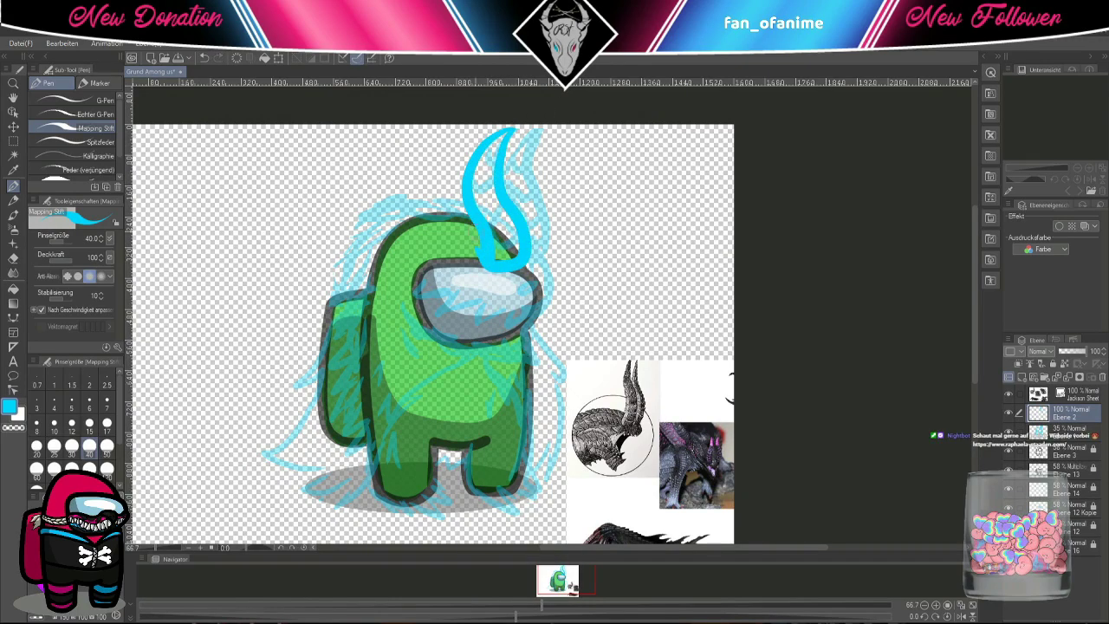
- Clean up the near horn's base, draw the far horn behind it and add segment lines to the horns
{"action": "key", "text": "e"}
{"action": "key", "text": "p"}
{"action": "left_click_drag", "start_coordinate": [481, 258], "coordinate": [520, 256]}
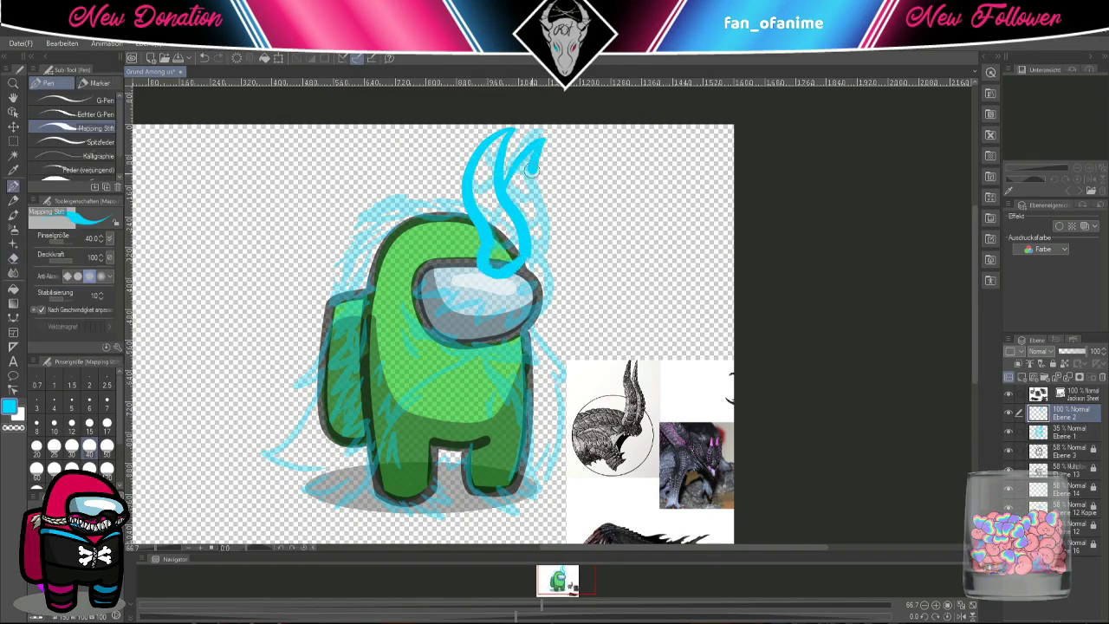
{"action": "left_click_drag", "start_coordinate": [532, 169], "coordinate": [520, 260]}
{"action": "mouse_move", "coordinate": [491, 152]}
{"action": "left_mouse_down"}
{"action": "mouse_move", "coordinate": [475, 195]}
{"action": "mouse_move", "coordinate": [528, 216]}
{"action": "left_mouse_up"}
- Redraw the snout, eye and jagged teeth, the spiky mane down the back, and the rear cape's tattered edge
{"action": "mouse_move", "coordinate": [423, 295]}
{"action": "left_mouse_down"}
{"action": "mouse_move", "coordinate": [489, 299]}
{"action": "mouse_move", "coordinate": [542, 286]}
{"action": "left_mouse_up"}
{"action": "mouse_move", "coordinate": [362, 233]}
{"action": "left_mouse_down"}
{"action": "mouse_move", "coordinate": [457, 186]}
{"action": "mouse_move", "coordinate": [333, 279]}
{"action": "mouse_move", "coordinate": [317, 443]}
{"action": "left_mouse_up"}
{"action": "left_click_drag", "start_coordinate": [434, 345], "coordinate": [350, 431]}
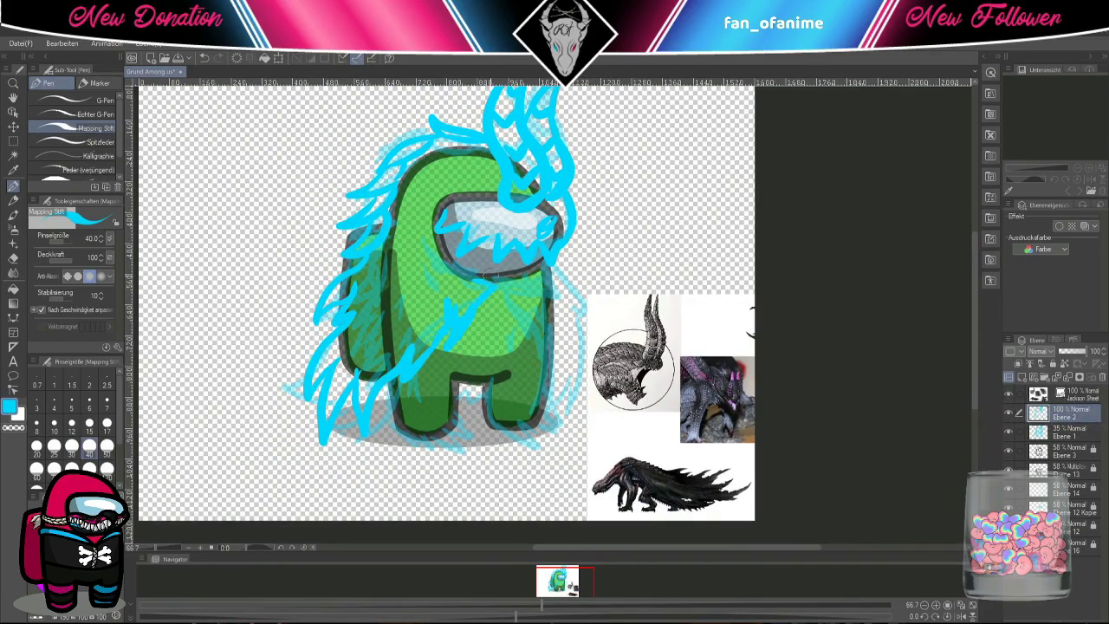
- Hide the creature reference sheet and draw the lower jaw line, front part of the cape and clawed feet
{"action": "scroll", "coordinate": [447, 304], "scroll_direction": "down", "scroll_amount": 1}
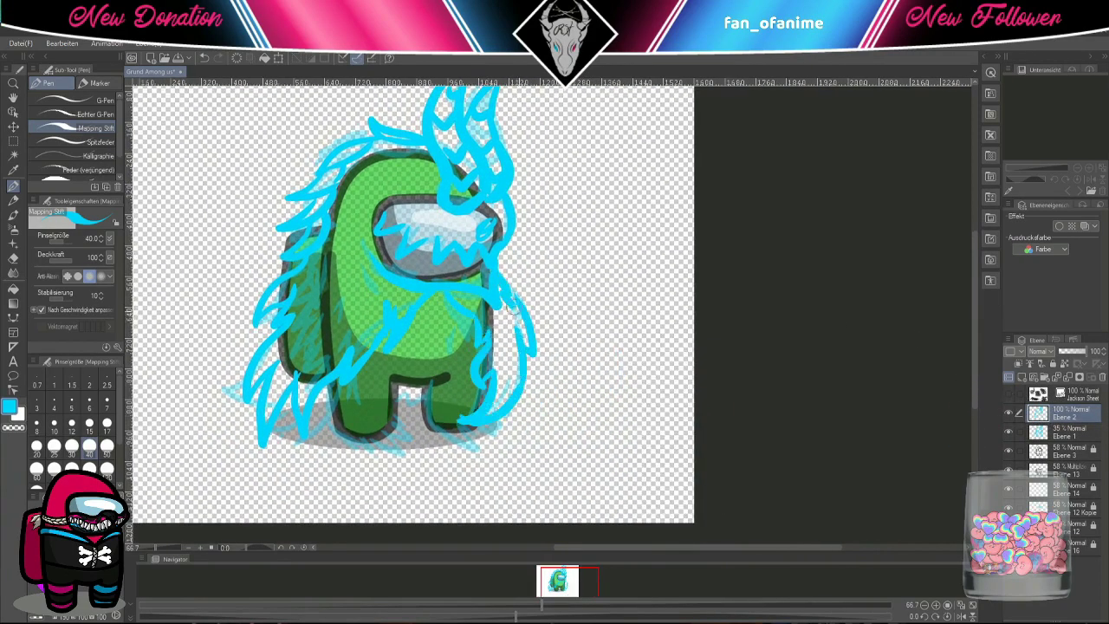
{"action": "scroll", "coordinate": [499, 303], "scroll_direction": "up", "scroll_amount": 1}
{"action": "mouse_move", "coordinate": [555, 416]}
{"action": "left_mouse_down"}
{"action": "mouse_move", "coordinate": [545, 460]}
{"action": "mouse_move", "coordinate": [540, 442]}
{"action": "left_mouse_up"}
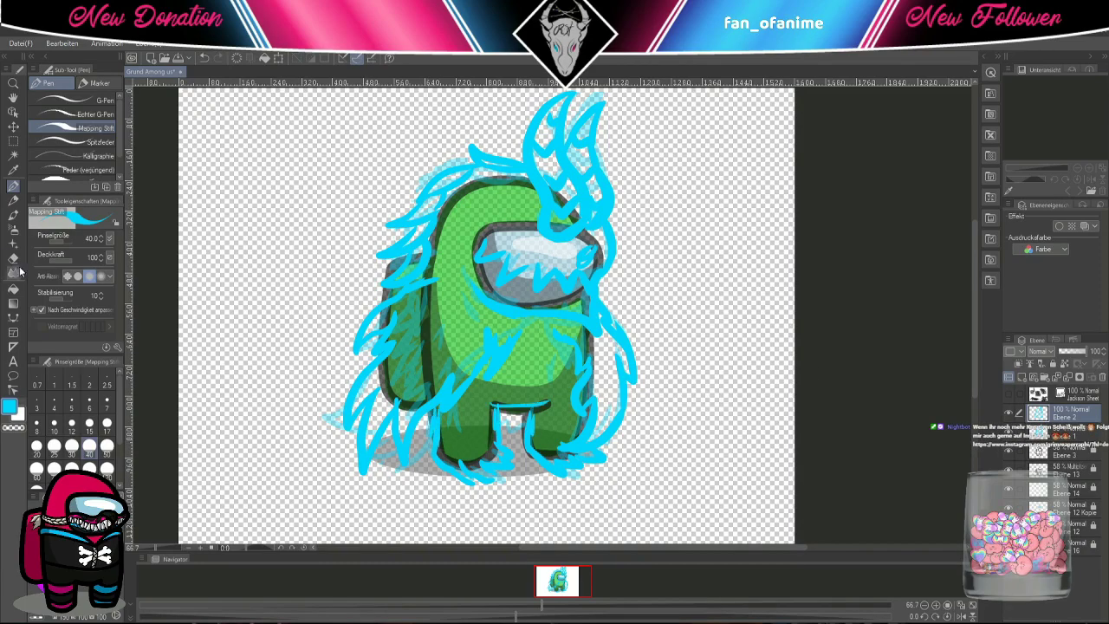
- Erase the rear cape's lower hem and redraw it as long pointed feather-like tatters
{"action": "key", "text": "e"}
{"action": "left_click_drag", "start_coordinate": [329, 408], "coordinate": [407, 460]}
{"action": "key", "text": "p"}
{"action": "left_click_drag", "start_coordinate": [377, 364], "coordinate": [338, 442]}
{"action": "left_click_drag", "start_coordinate": [364, 347], "coordinate": [382, 477]}
- Erase the front cape's lower end, redraw it as a narrow pointed strip and detail the foot claws
{"action": "key", "text": "e"}
{"action": "mouse_move", "coordinate": [598, 347]}
{"action": "left_mouse_down"}
{"action": "mouse_move", "coordinate": [581, 460]}
{"action": "mouse_move", "coordinate": [593, 376]}
{"action": "mouse_move", "coordinate": [611, 437]}
{"action": "left_mouse_up"}
{"action": "key", "text": "p"}
{"action": "left_click_drag", "start_coordinate": [619, 314], "coordinate": [617, 455]}
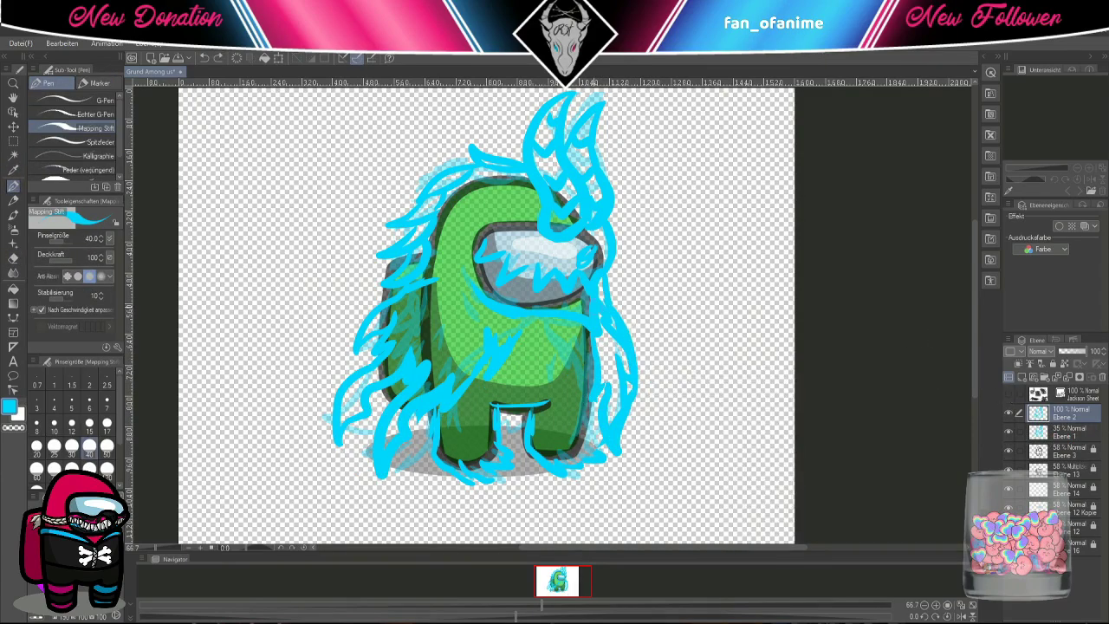
{"action": "left_click_drag", "start_coordinate": [489, 327], "coordinate": [462, 355]}
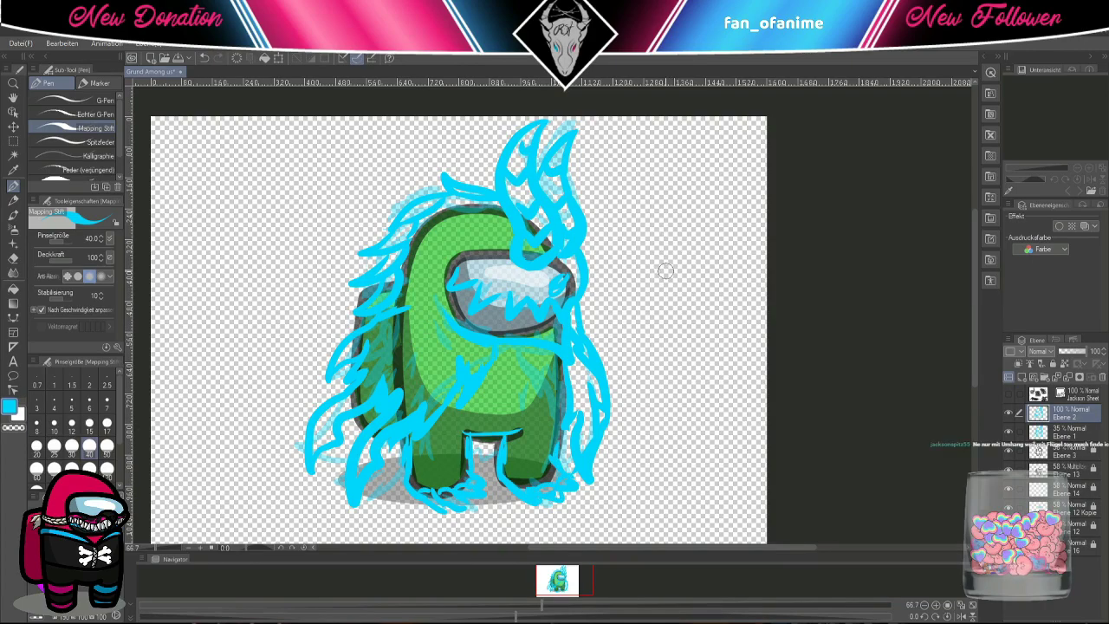
- Erase the rear cape's tatters and front edge and redraw the cape with longer, curved leaf-shaped tatters sweeping outward
{"action": "key", "text": "e"}
{"action": "left_click_drag", "start_coordinate": [338, 347], "coordinate": [390, 485]}
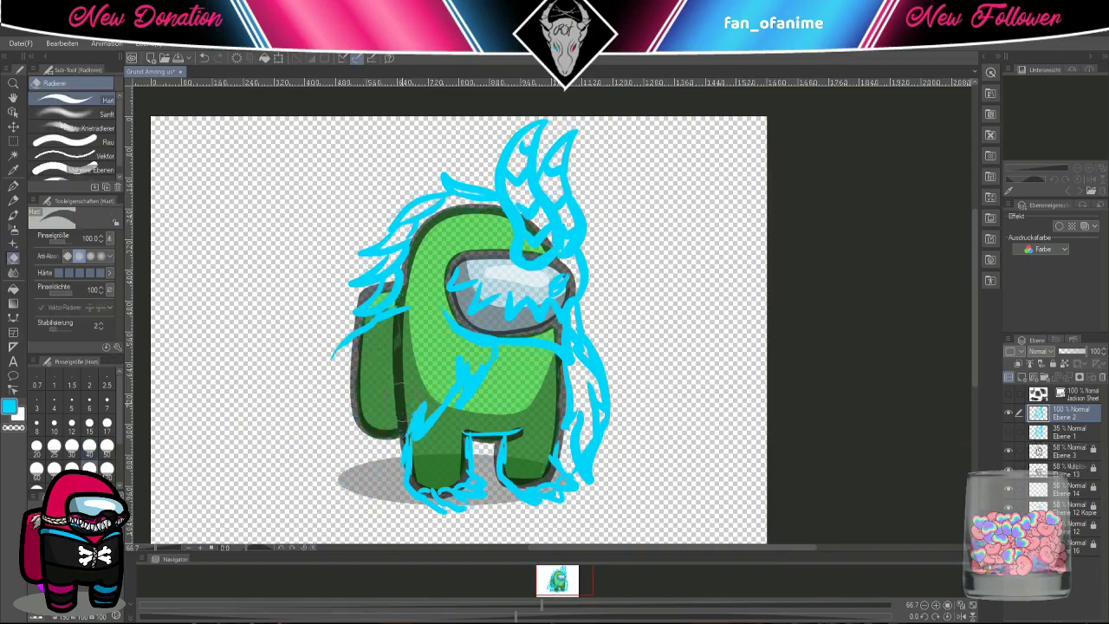
{"action": "left_click_drag", "start_coordinate": [364, 398], "coordinate": [451, 486]}
{"action": "key", "text": "p"}
{"action": "mouse_move", "coordinate": [374, 345]}
{"action": "left_mouse_down"}
{"action": "mouse_move", "coordinate": [308, 433]}
{"action": "mouse_move", "coordinate": [360, 475]}
{"action": "left_mouse_up"}
{"action": "left_click_drag", "start_coordinate": [325, 399], "coordinate": [417, 423]}
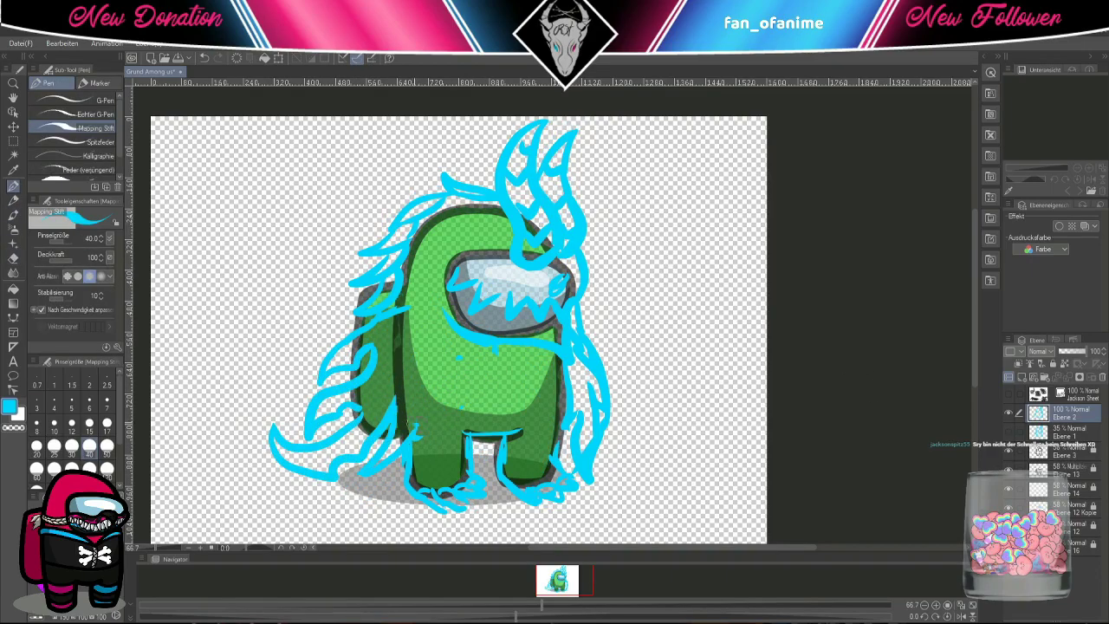
- Lower the cyan sketch layer's opacity to 75 % and hide the base character's green colour
{"action": "scroll", "coordinate": [459, 329], "scroll_direction": "down", "scroll_amount": 1}
{"action": "left_click_drag", "start_coordinate": [1094, 351], "coordinate": [1079, 351]}
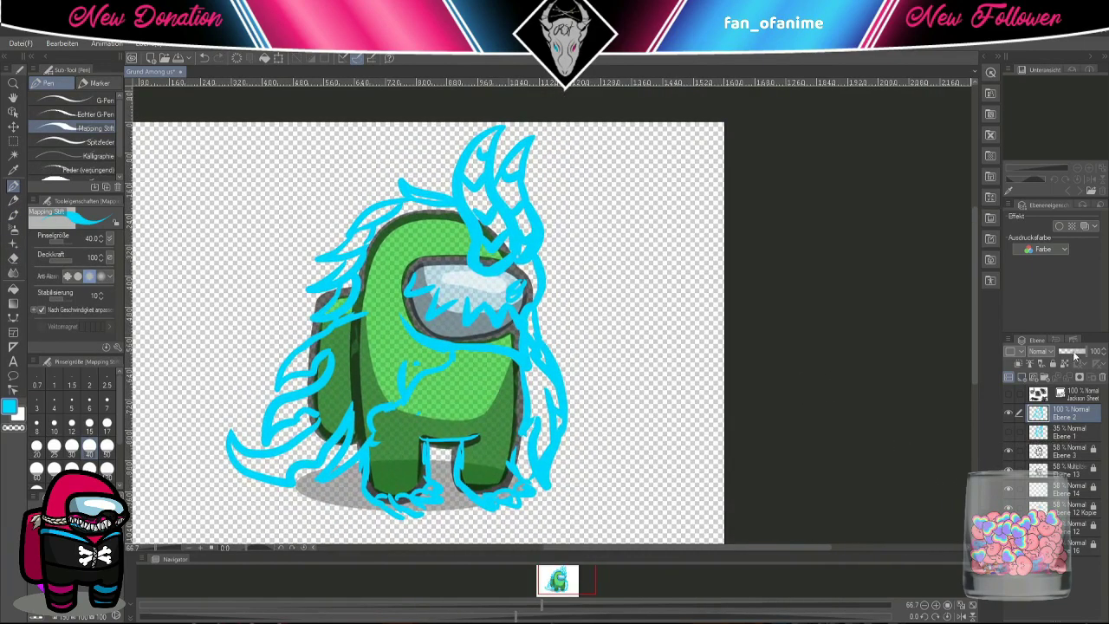
{"action": "left_click", "coordinate": [1016, 511]}
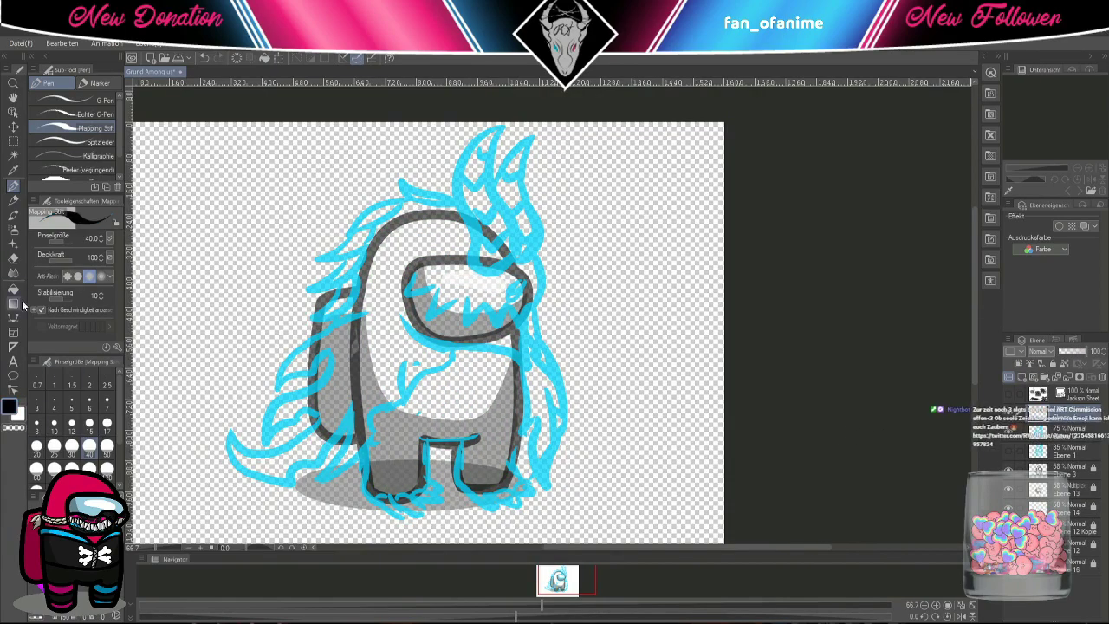
- Ink the front horn's outline over the sketch with black Bézier curves at brush size 25
{"action": "key", "text": "u"}
{"action": "scroll", "coordinate": [506, 211], "scroll_direction": "up", "scroll_amount": 4}
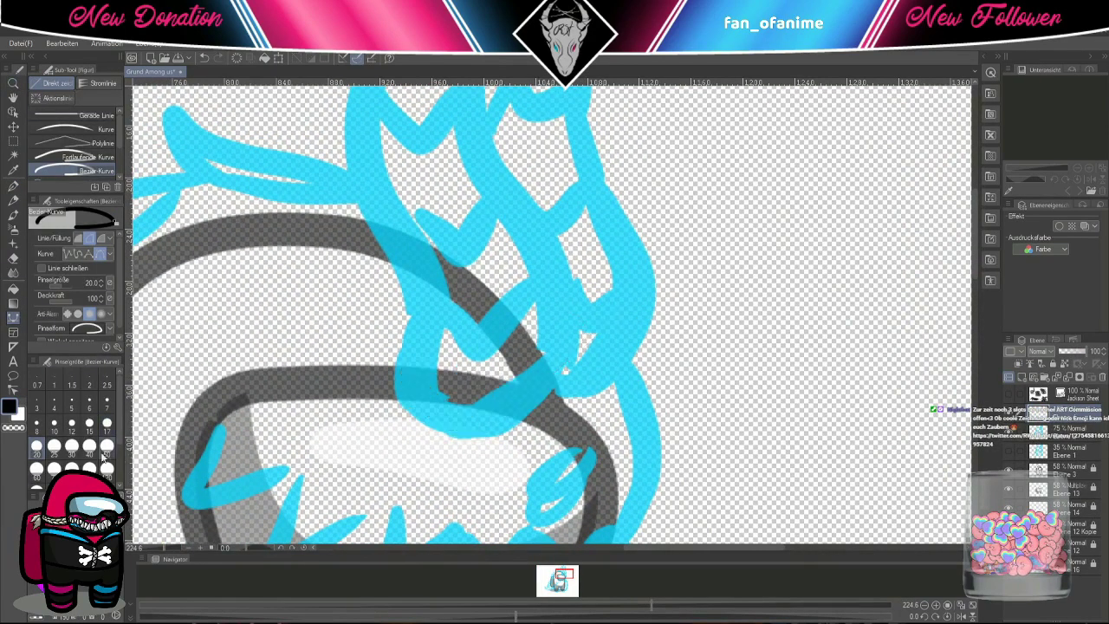
{"action": "key", "text": "bracketright"}
{"action": "left_click_drag", "start_coordinate": [396, 376], "coordinate": [545, 384]}
{"action": "scroll", "coordinate": [444, 440], "scroll_direction": "up", "scroll_amount": 3}
{"action": "left_click_drag", "start_coordinate": [463, 217], "coordinate": [486, 122]}
{"action": "scroll", "coordinate": [468, 260], "scroll_direction": "up", "scroll_amount": 1}
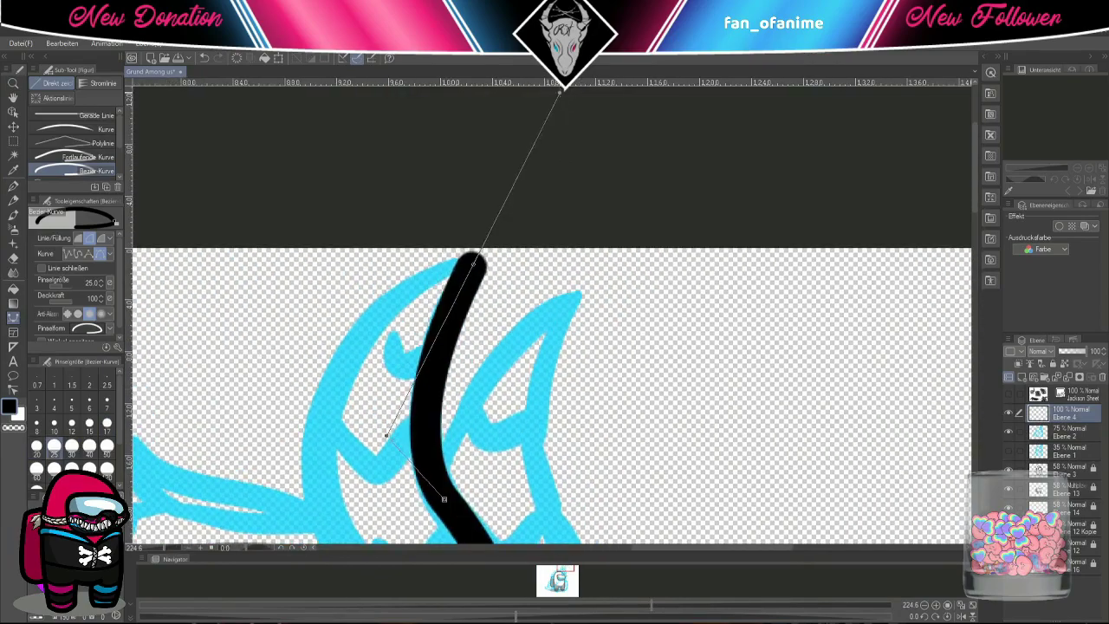
{"action": "left_click_drag", "start_coordinate": [456, 390], "coordinate": [468, 451]}
- Ink the second horn's outline behind the front one and close both horn bases with curved strokes
{"action": "scroll", "coordinate": [468, 347], "scroll_direction": "down", "scroll_amount": 3}
{"action": "left_click_drag", "start_coordinate": [416, 147], "coordinate": [433, 199]}
{"action": "scroll", "coordinate": [434, 303], "scroll_direction": "down", "scroll_amount": 2}
{"action": "scroll", "coordinate": [419, 288], "scroll_direction": "up", "scroll_amount": 2}
{"action": "left_click_drag", "start_coordinate": [460, 111], "coordinate": [532, 76]}
{"action": "scroll", "coordinate": [468, 303], "scroll_direction": "down", "scroll_amount": 2}
{"action": "mouse_move", "coordinate": [468, 386]}
{"action": "left_mouse_down"}
{"action": "mouse_move", "coordinate": [554, 340]}
{"action": "mouse_move", "coordinate": [573, 347]}
{"action": "left_mouse_up"}
{"action": "scroll", "coordinate": [562, 344], "scroll_direction": "up", "scroll_amount": 3}
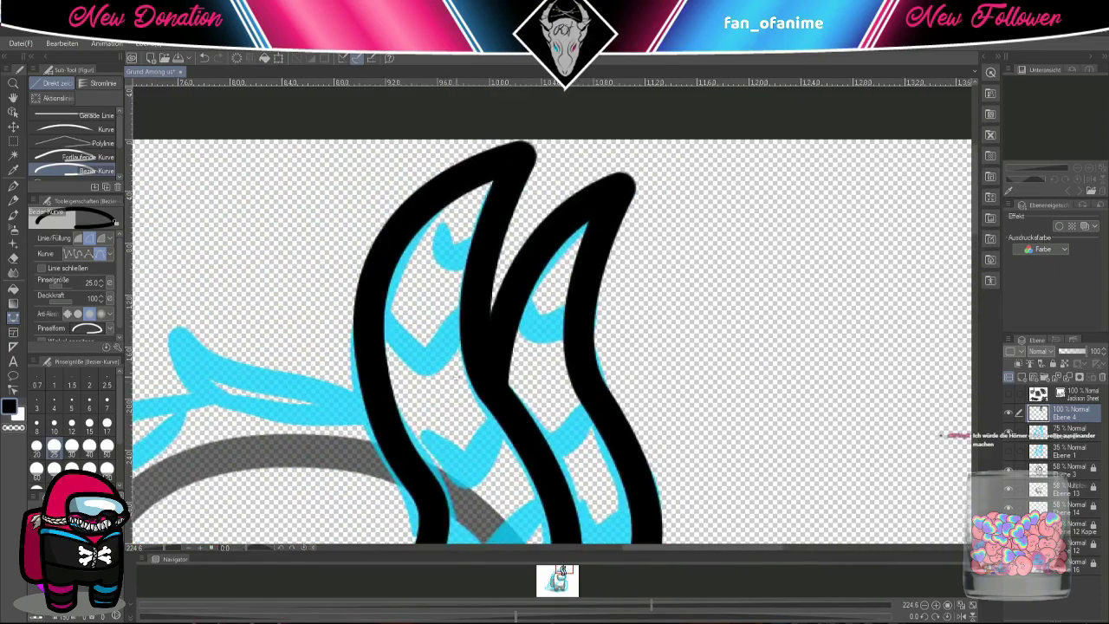
- Ink the eye as a small slanted almond shape below the horns at brush size 17
{"action": "scroll", "coordinate": [562, 344], "scroll_direction": "left", "scroll_amount": 2}
{"action": "scroll", "coordinate": [561, 344], "scroll_direction": "down", "scroll_amount": 2}
{"action": "scroll", "coordinate": [562, 344], "scroll_direction": "down", "scroll_amount": 2}
{"action": "scroll", "coordinate": [561, 344], "scroll_direction": "down", "scroll_amount": 2}
{"action": "scroll", "coordinate": [562, 344], "scroll_direction": "right", "scroll_amount": 1}
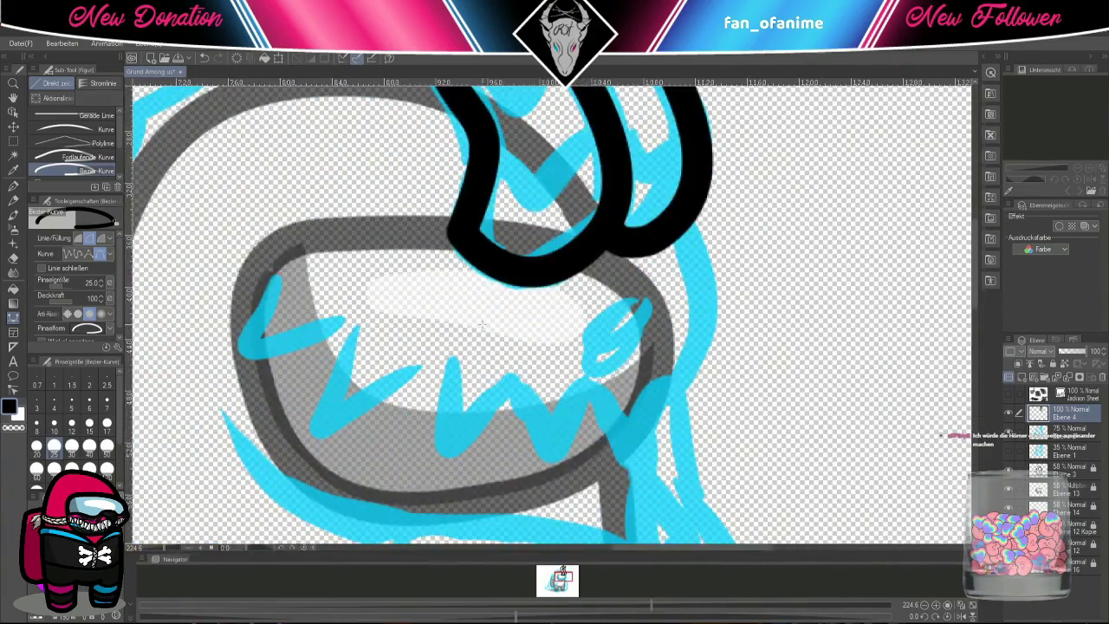
{"action": "key", "text": "bracketleft"}
{"action": "key", "text": "bracketleft"}
{"action": "left_click", "coordinate": [581, 302]}
{"action": "key", "text": "Return"}
{"action": "scroll", "coordinate": [561, 344], "scroll_direction": "up", "scroll_amount": 1}
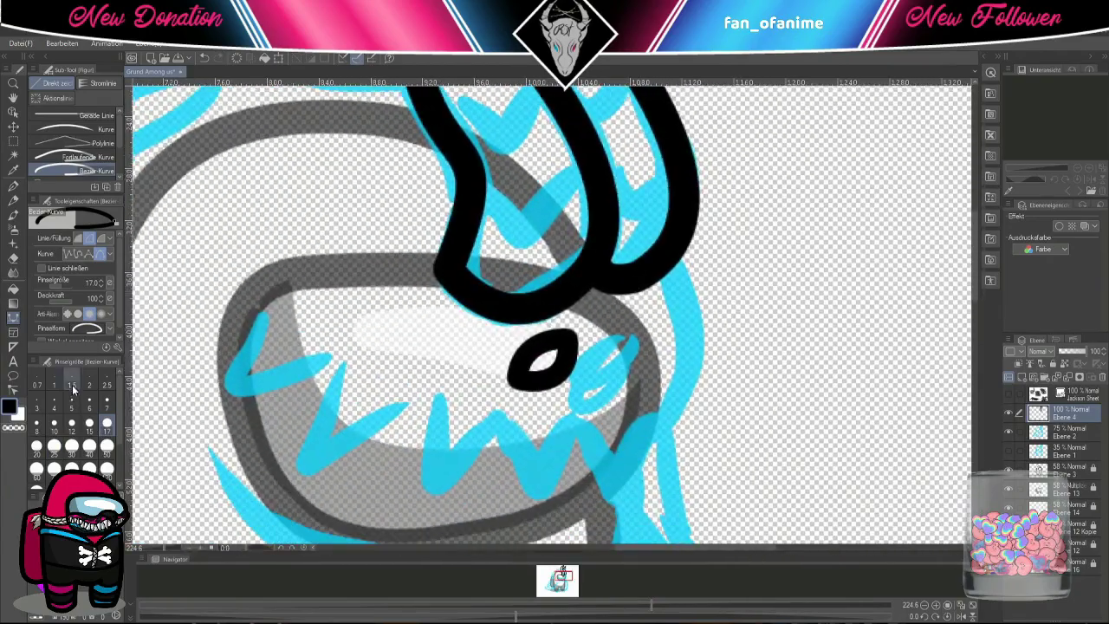
- Examine the creature reference sheet for the shape and placement of the horns and head
{"action": "scroll", "coordinate": [519, 295], "scroll_direction": "down", "scroll_amount": 5}
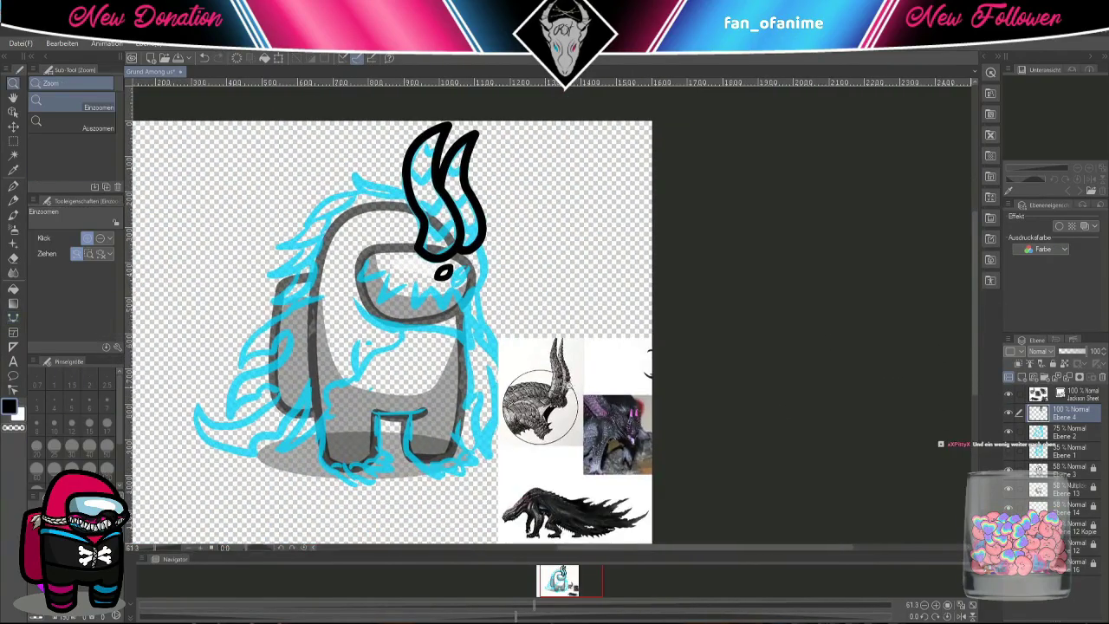
{"action": "scroll", "coordinate": [415, 298], "scroll_direction": "up", "scroll_amount": 3}
{"action": "scroll", "coordinate": [415, 299], "scroll_direction": "up", "scroll_amount": 3}
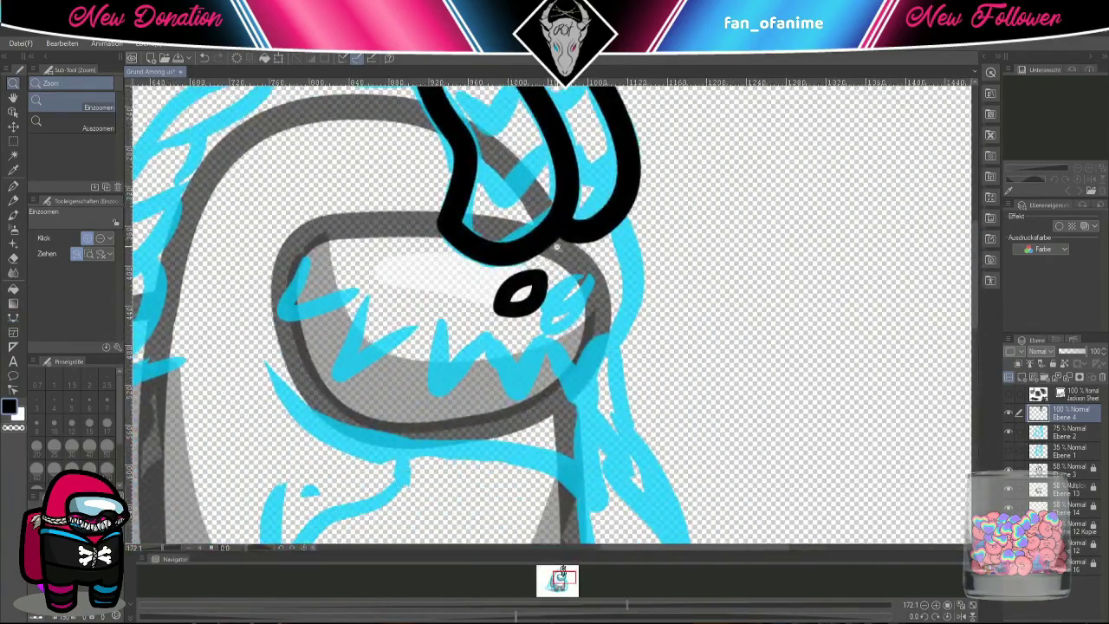
{"action": "key", "text": "u"}
{"action": "scroll", "coordinate": [549, 444], "scroll_direction": "up", "scroll_amount": 2}
{"action": "scroll", "coordinate": [549, 444], "scroll_direction": "right", "scroll_amount": 3}
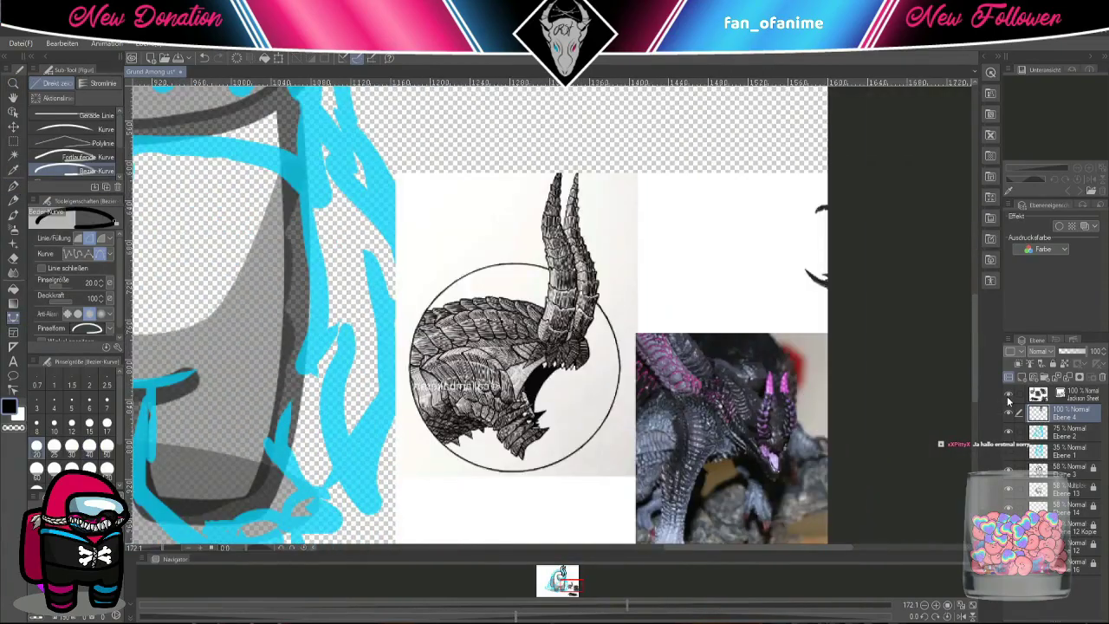
{"action": "scroll", "coordinate": [606, 346], "scroll_direction": "left", "scroll_amount": 3}
{"action": "scroll", "coordinate": [520, 347], "scroll_direction": "down", "scroll_amount": 3}
- Select both inked horns and shift them slightly forward on the head
{"action": "key", "text": "m"}
{"action": "left_click_drag", "start_coordinate": [338, 171], "coordinate": [510, 354]}
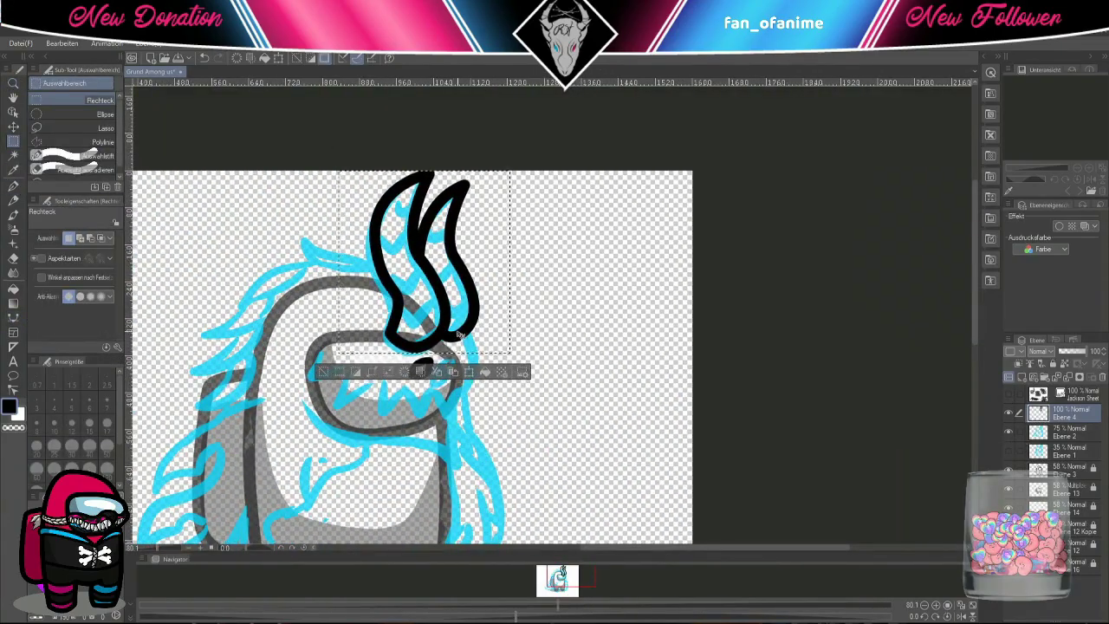
{"action": "mouse_move", "coordinate": [439, 326]}
{"action": "left_mouse_down"}
{"action": "mouse_move", "coordinate": [446, 336]}
{"action": "mouse_move", "coordinate": [465, 324]}
{"action": "left_mouse_up"}
{"action": "key", "text": "ctrl+d"}
{"action": "scroll", "coordinate": [465, 260], "scroll_direction": "down", "scroll_amount": 2}
{"action": "left_click_drag", "start_coordinate": [330, 93], "coordinate": [513, 276]}
{"action": "key", "text": "ctrl+d"}
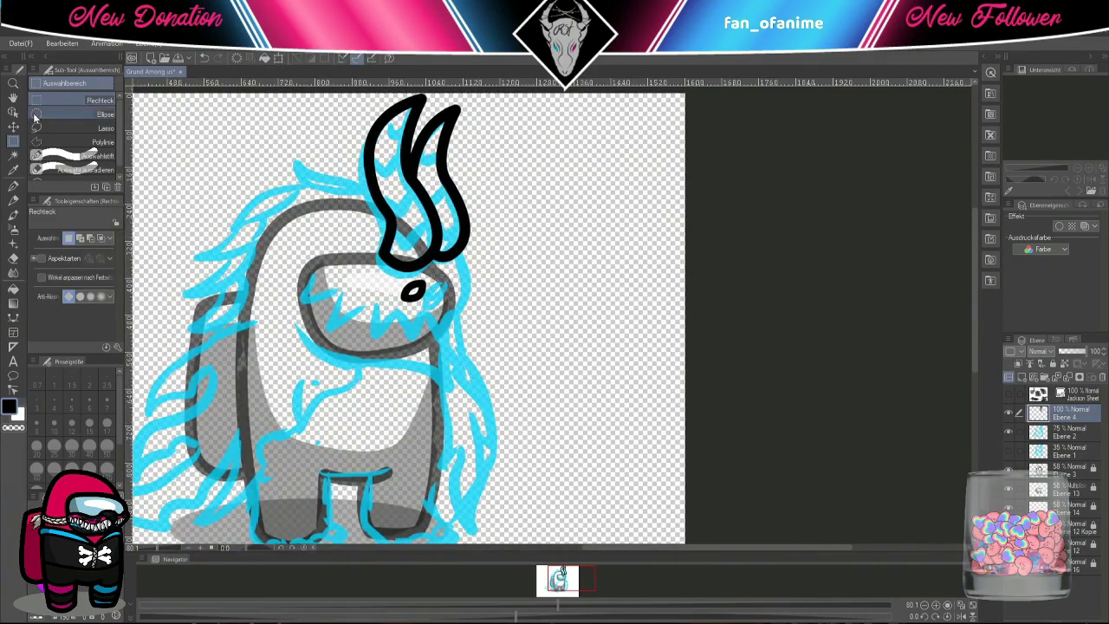
- Ink the snout from the horn base down and the zigzag row of teeth with a size 20 Bézier curve
{"action": "scroll", "coordinate": [466, 225], "scroll_direction": "up", "scroll_amount": 3}
{"action": "key", "text": "u"}
{"action": "left_click", "coordinate": [431, 183]}
{"action": "left_click", "coordinate": [460, 315]}
{"action": "left_click", "coordinate": [433, 355]}
{"action": "left_click", "coordinate": [405, 316]}
{"action": "left_click", "coordinate": [381, 360]}
{"action": "left_click", "coordinate": [357, 315]}
{"action": "left_click", "coordinate": [316, 355]}
{"action": "left_click", "coordinate": [315, 310]}
{"action": "left_click", "coordinate": [305, 358]}
{"action": "left_click", "coordinate": [334, 289]}
{"action": "left_click", "coordinate": [249, 328]}
{"action": "double_click", "coordinate": [277, 248]}
- Add a mask to the head line layer and clean up the overlap at the horn base with a size 15 eraser
{"action": "scroll", "coordinate": [546, 312], "scroll_direction": "up", "scroll_amount": 2}
{"action": "key", "text": "e"}
{"action": "left_click", "coordinate": [89, 422]}
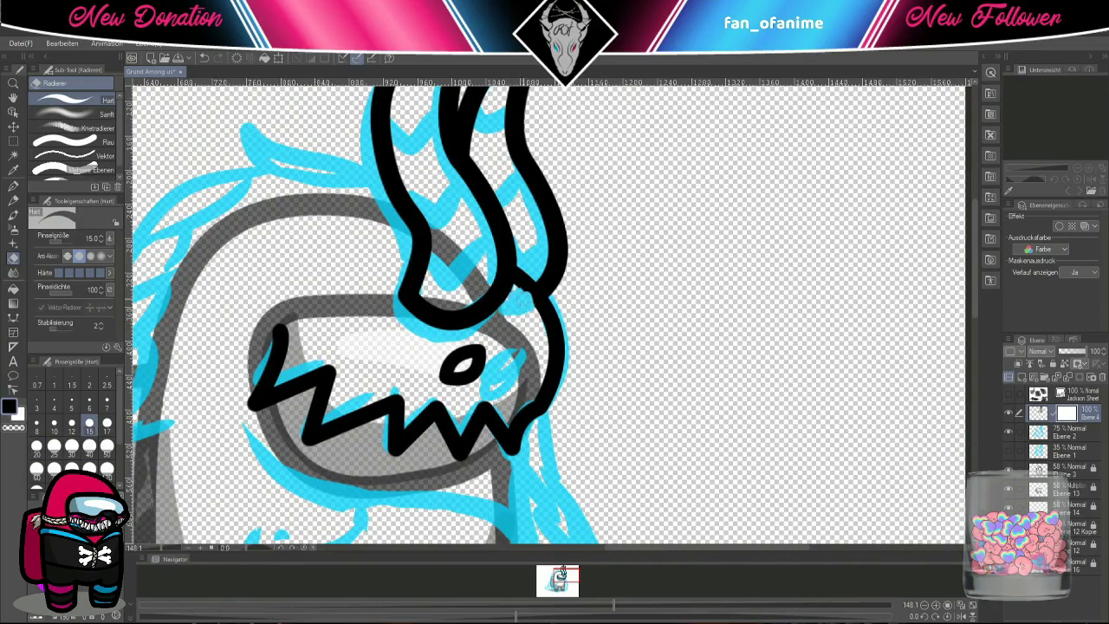
- Add a new layer and ink the lower jaw line beneath the teeth with a size 20 Bézier curve
{"action": "key", "text": "u"}
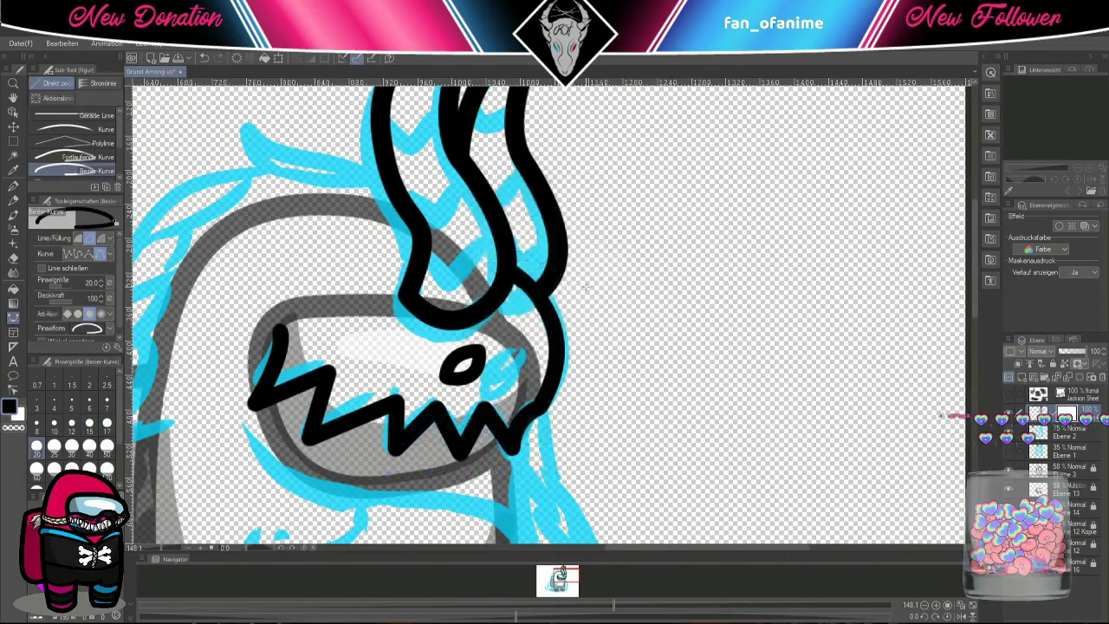
{"action": "scroll", "coordinate": [585, 314], "scroll_direction": "down", "scroll_amount": 4}
{"action": "left_click", "coordinate": [1011, 375]}
{"action": "mouse_move", "coordinate": [555, 260]}
{"action": "left_mouse_down"}
{"action": "mouse_move", "coordinate": [555, 351]}
{"action": "mouse_move", "coordinate": [286, 260]}
{"action": "left_mouse_up"}
{"action": "left_click_drag", "start_coordinate": [529, 321], "coordinate": [567, 491]}
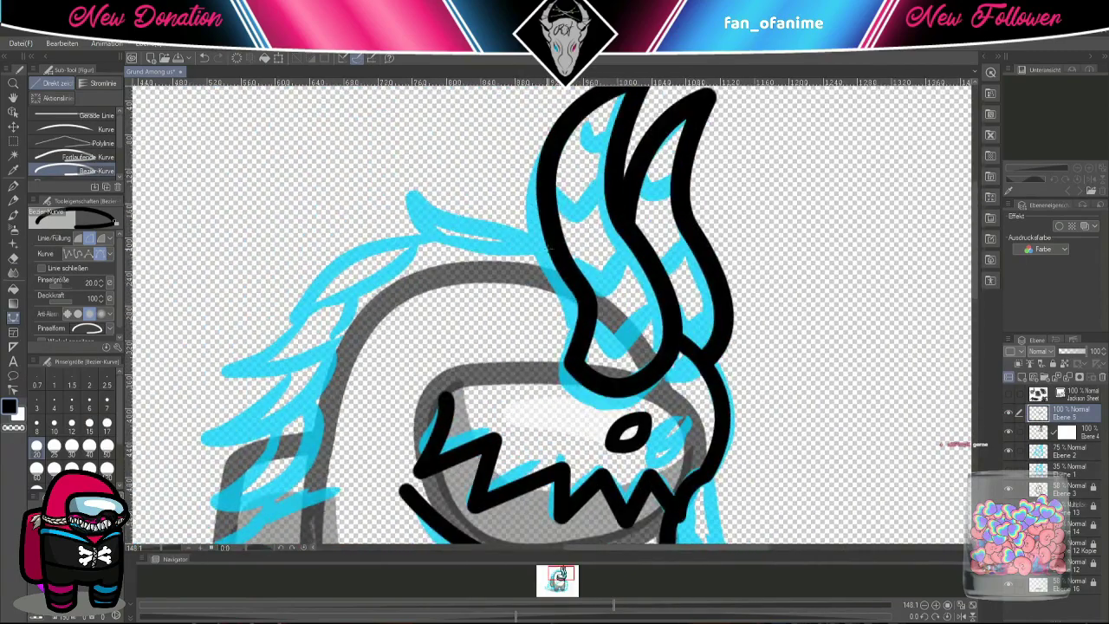
- Ink the spiky mane from the horns down the creature's back
{"action": "left_click_drag", "start_coordinate": [555, 247], "coordinate": [409, 175]}
{"action": "left_click_drag", "start_coordinate": [684, 249], "coordinate": [814, 213]}
{"action": "mouse_move", "coordinate": [539, 201]}
{"action": "left_mouse_down"}
{"action": "mouse_move", "coordinate": [420, 271]}
{"action": "mouse_move", "coordinate": [516, 192]}
{"action": "left_mouse_up"}
{"action": "mouse_move", "coordinate": [586, 193]}
{"action": "left_mouse_down"}
{"action": "mouse_move", "coordinate": [448, 259]}
{"action": "mouse_move", "coordinate": [503, 156]}
{"action": "left_mouse_up"}
{"action": "left_click_drag", "start_coordinate": [570, 169], "coordinate": [641, 309]}
- Ink the rear cape's long curved tatters down to the ground shadow
{"action": "left_click_drag", "start_coordinate": [641, 309], "coordinate": [503, 178]}
{"action": "left_click_drag", "start_coordinate": [489, 245], "coordinate": [396, 413]}
{"action": "left_click_drag", "start_coordinate": [326, 268], "coordinate": [598, 201]}
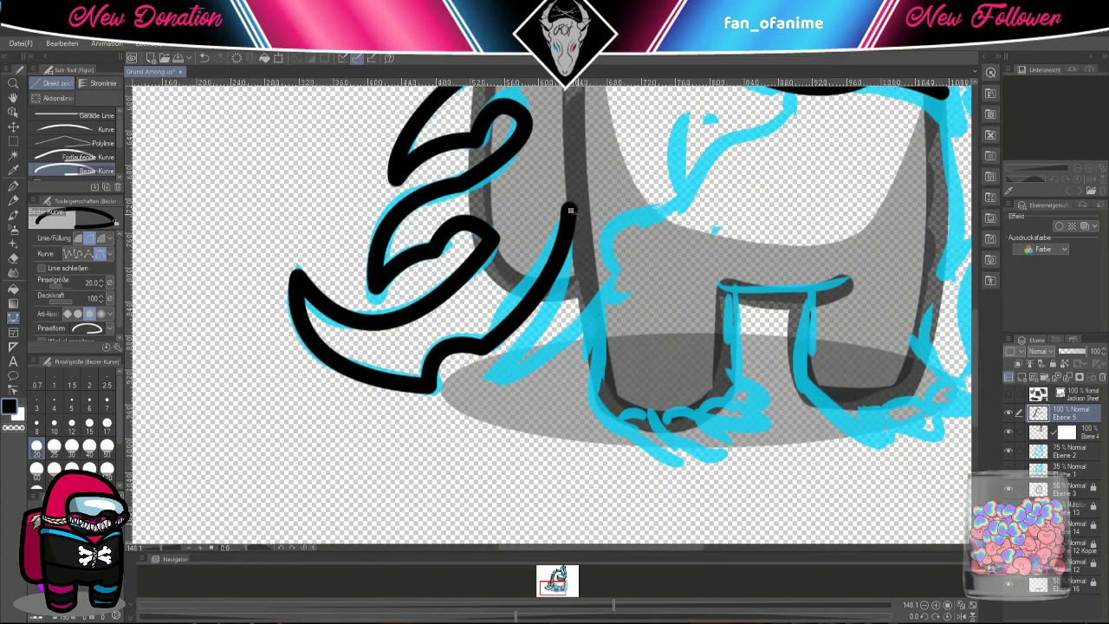
{"action": "left_click_drag", "start_coordinate": [397, 433], "coordinate": [359, 458]}
- Ink the rear cape's front edge and the forked fold line below the jaw
{"action": "mouse_move", "coordinate": [569, 222]}
{"action": "left_mouse_down"}
{"action": "mouse_move", "coordinate": [607, 321]}
{"action": "mouse_move", "coordinate": [596, 247]}
{"action": "mouse_move", "coordinate": [562, 278]}
{"action": "mouse_move", "coordinate": [555, 260]}
{"action": "left_mouse_up"}
{"action": "left_click", "coordinate": [574, 203]}
{"action": "left_click", "coordinate": [679, 178]}
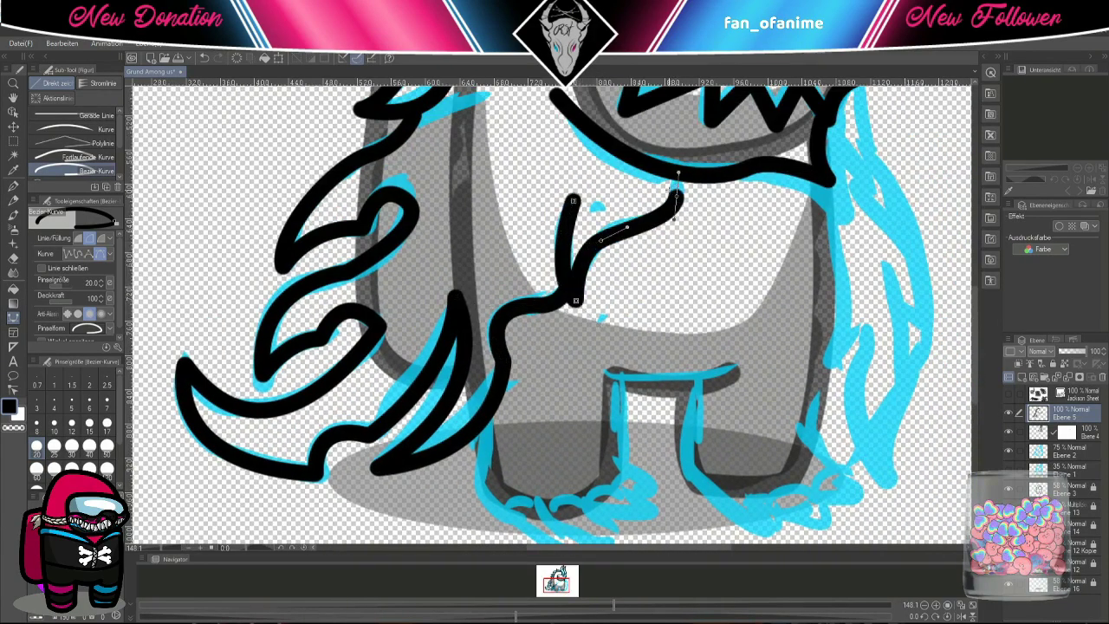
{"action": "key", "text": "Return"}
- Ink both clawed feet and their lower leg outlines, undoing and redrawing the outer toe curve
{"action": "mouse_move", "coordinate": [464, 245]}
{"action": "left_mouse_down"}
{"action": "mouse_move", "coordinate": [500, 337]}
{"action": "mouse_move", "coordinate": [396, 299]}
{"action": "mouse_move", "coordinate": [455, 416]}
{"action": "mouse_move", "coordinate": [479, 429]}
{"action": "mouse_move", "coordinate": [507, 425]}
{"action": "mouse_move", "coordinate": [527, 368]}
{"action": "mouse_move", "coordinate": [546, 379]}
{"action": "mouse_move", "coordinate": [364, 360]}
{"action": "left_mouse_up"}
{"action": "mouse_move", "coordinate": [403, 278]}
{"action": "left_mouse_down"}
{"action": "mouse_move", "coordinate": [416, 342]}
{"action": "mouse_move", "coordinate": [495, 399]}
{"action": "mouse_move", "coordinate": [524, 392]}
{"action": "mouse_move", "coordinate": [513, 398]}
{"action": "left_mouse_up"}
{"action": "mouse_move", "coordinate": [563, 369]}
{"action": "left_mouse_down"}
{"action": "mouse_move", "coordinate": [542, 344]}
{"action": "mouse_move", "coordinate": [574, 319]}
{"action": "left_mouse_up"}
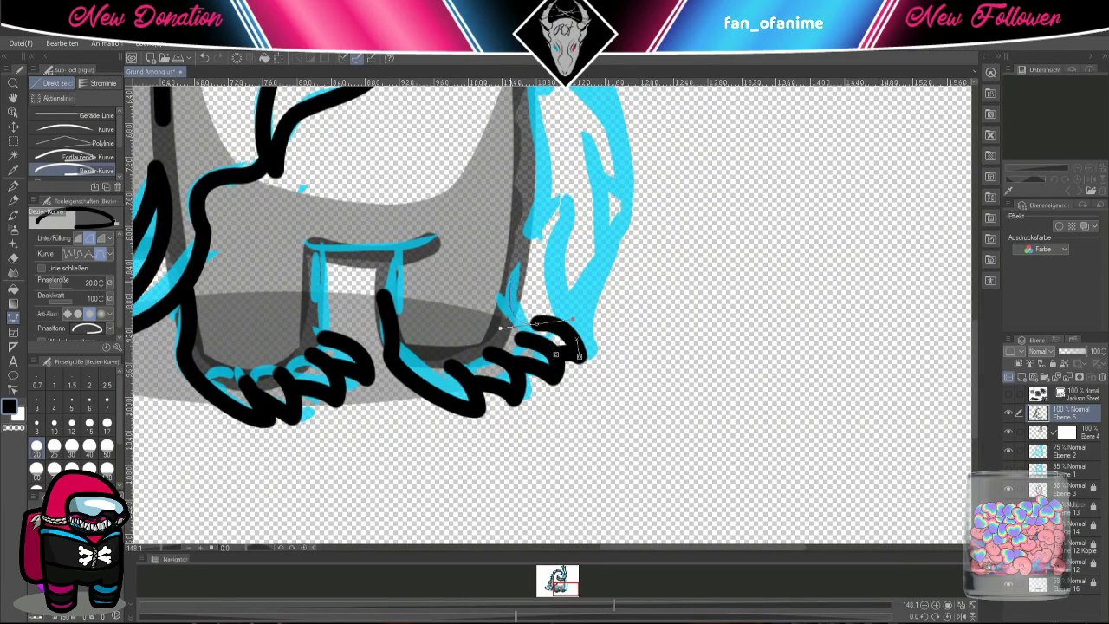
{"action": "key", "text": "ctrl+z"}
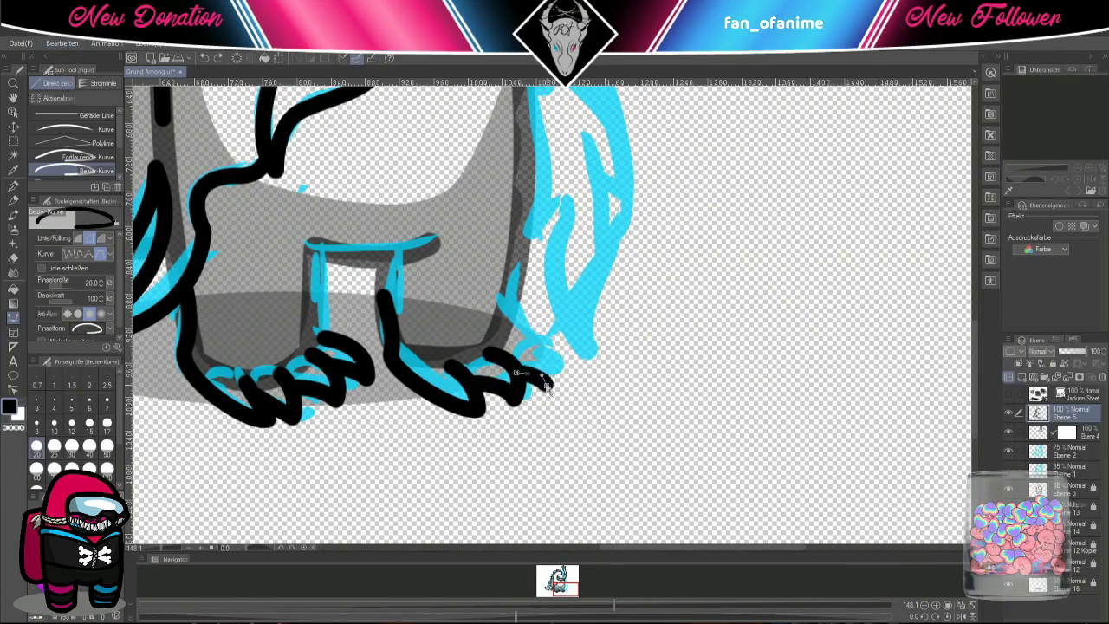
{"action": "scroll", "coordinate": [559, 347], "scroll_direction": "down", "scroll_amount": 2}
{"action": "scroll", "coordinate": [559, 347], "scroll_direction": "up", "scroll_amount": 2}
- Ink the front cape strip with its notched outer edge, pointed lower tip and inner edge up to the jaw
{"action": "scroll", "coordinate": [555, 260], "scroll_direction": "down", "scroll_amount": 1}
{"action": "left_click_drag", "start_coordinate": [486, 113], "coordinate": [574, 338]}
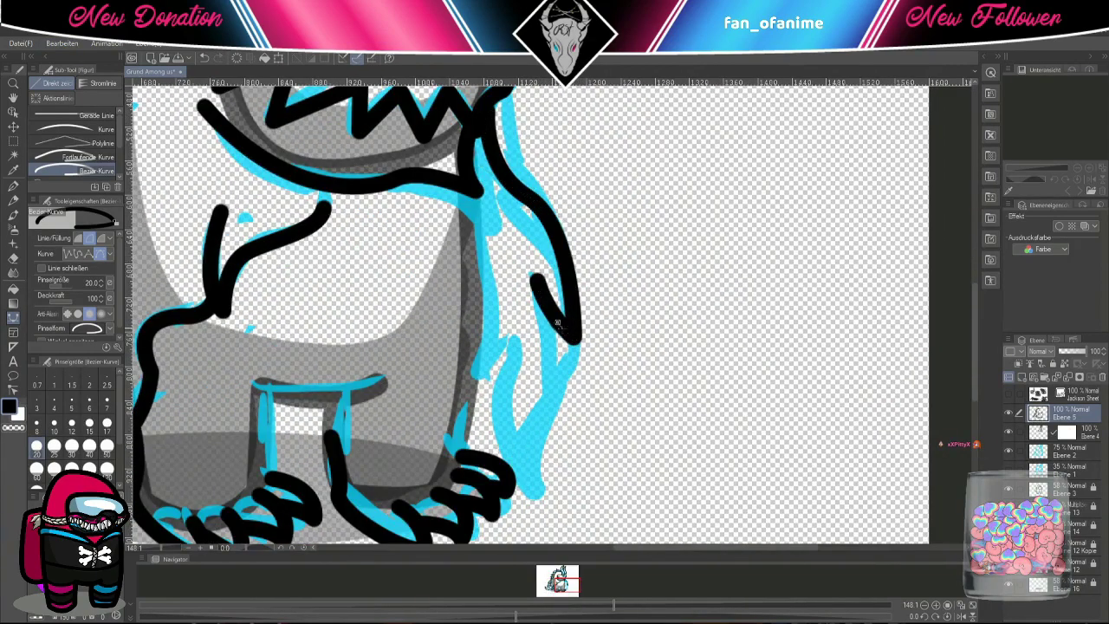
{"action": "scroll", "coordinate": [557, 323], "scroll_direction": "down", "scroll_amount": 2}
{"action": "left_click", "coordinate": [550, 427]}
{"action": "left_click", "coordinate": [493, 316]}
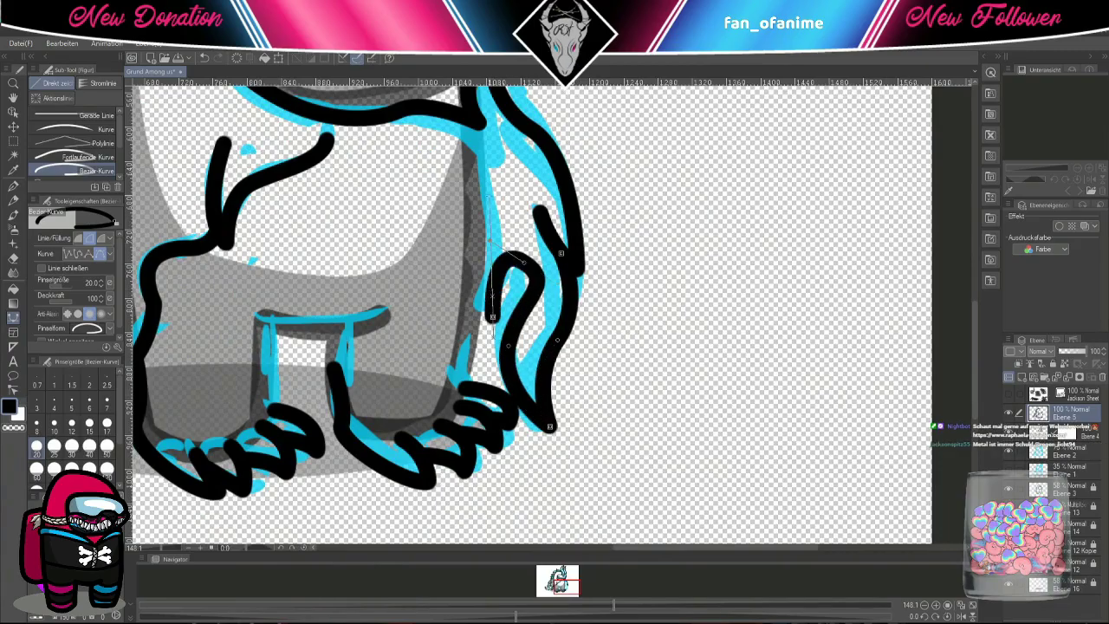
{"action": "left_click", "coordinate": [490, 201]}
{"action": "left_click", "coordinate": [468, 124]}
{"action": "key", "text": "Return"}
- Draw magenta V-shaped stripes up the front horn on a new layer below the line art, using size 20 Bézier curves
{"action": "key", "text": "ctrl+0"}
{"action": "scroll", "coordinate": [554, 282], "scroll_direction": "up", "scroll_amount": 6}
{"action": "scroll", "coordinate": [555, 282], "scroll_direction": "down", "scroll_amount": 5}
{"action": "key", "text": "u"}
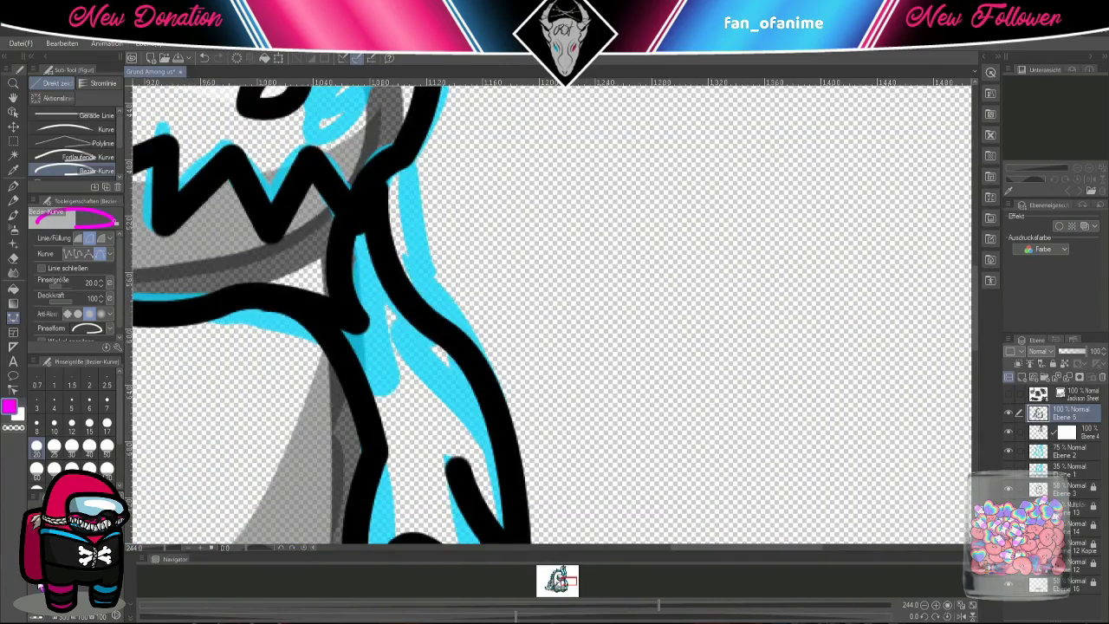
{"action": "scroll", "coordinate": [554, 312], "scroll_direction": "up", "scroll_amount": 3}
{"action": "left_click", "coordinate": [326, 321]}
{"action": "left_click_drag", "start_coordinate": [403, 380], "coordinate": [427, 396]}
{"action": "left_click", "coordinate": [312, 286]}
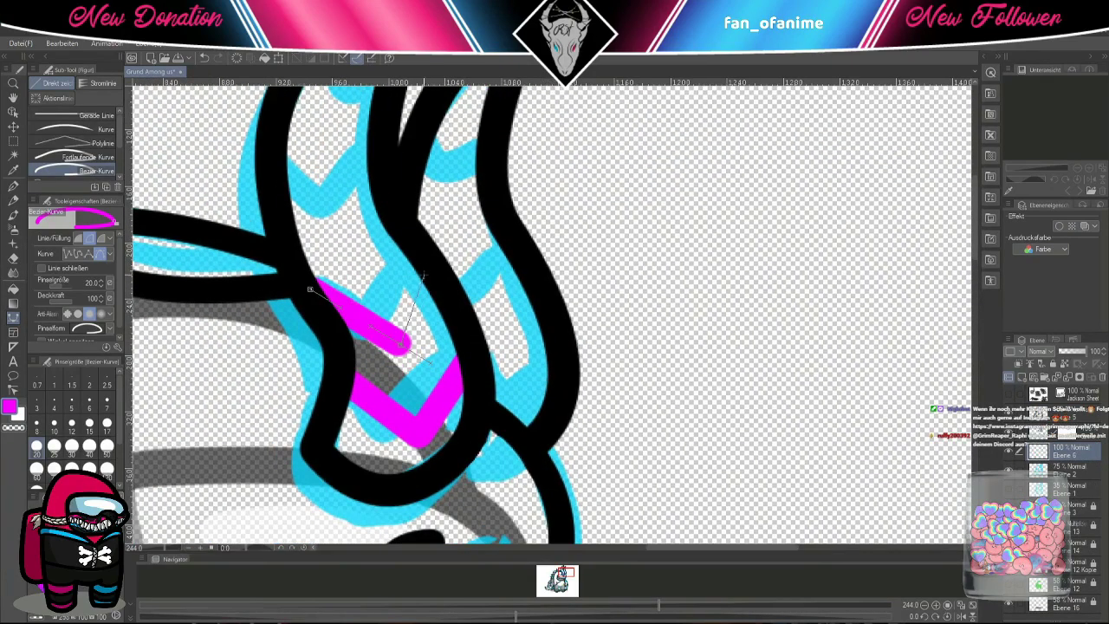
{"action": "scroll", "coordinate": [347, 347], "scroll_direction": "up", "scroll_amount": 3}
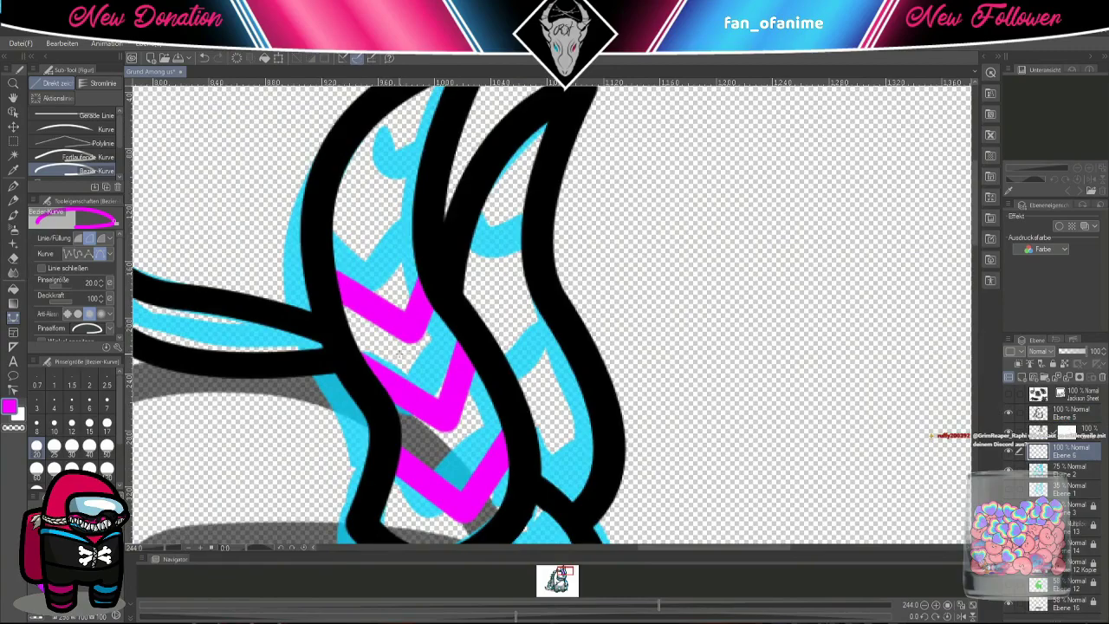
{"action": "left_click", "coordinate": [338, 186]}
{"action": "left_click", "coordinate": [379, 238]}
{"action": "double_click", "coordinate": [414, 186]}
- Draw matching magenta V-shaped stripes up the second horn
{"action": "scroll", "coordinate": [430, 331], "scroll_direction": "up", "scroll_amount": 3}
{"action": "scroll", "coordinate": [430, 331], "scroll_direction": "down", "scroll_amount": 3}
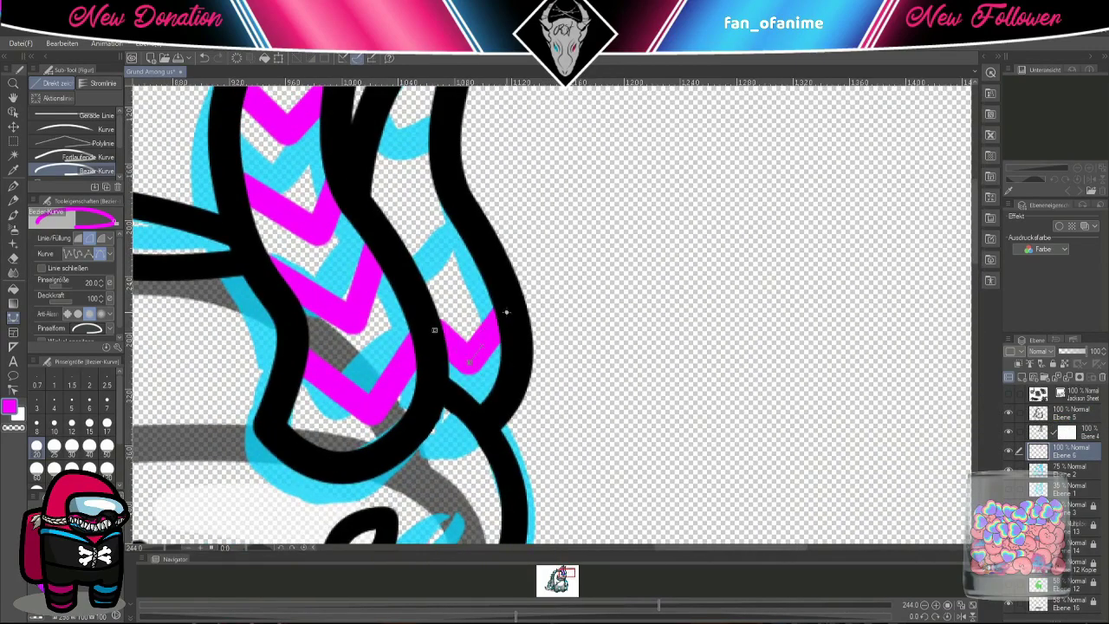
{"action": "left_click", "coordinate": [393, 280]}
{"action": "scroll", "coordinate": [467, 216], "scroll_direction": "down", "scroll_amount": 5}
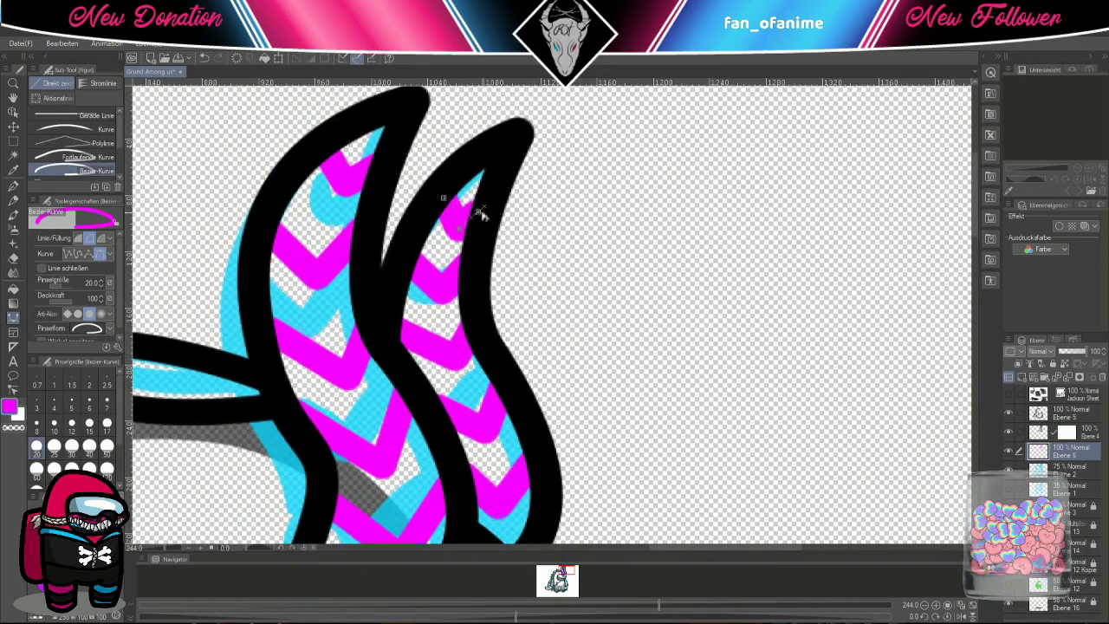
- Hide the cyan sketch and raise the base character layers to full opacity
{"action": "key", "text": "ctrl+space"}
{"action": "scroll", "coordinate": [416, 321], "scroll_direction": "up", "scroll_amount": 3}
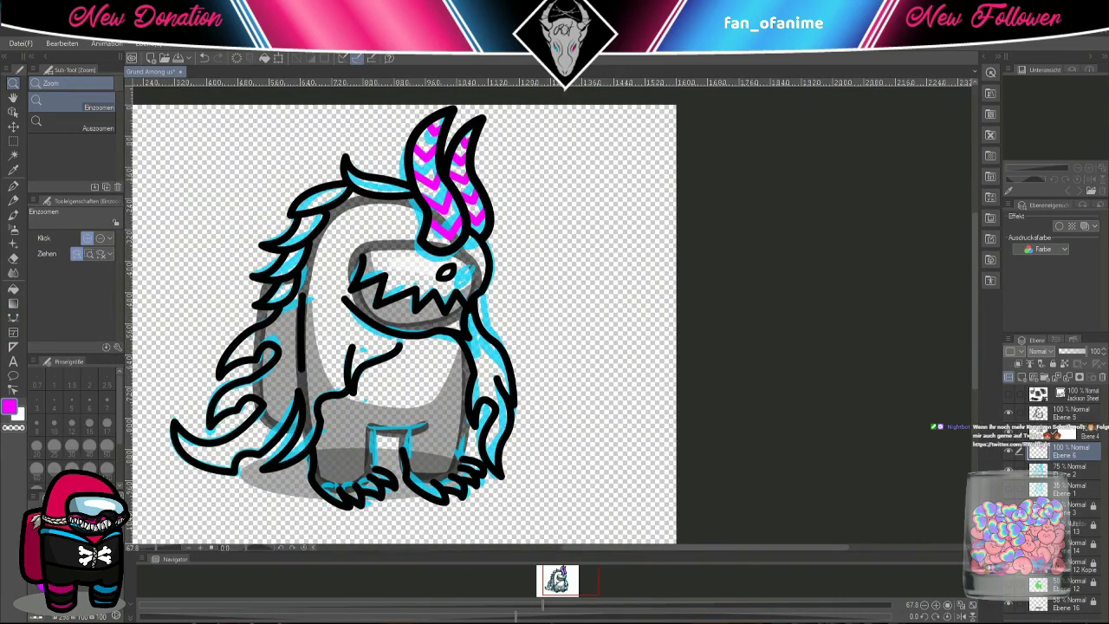
{"action": "scroll", "coordinate": [551, 419], "scroll_direction": "down", "scroll_amount": 5}
{"action": "scroll", "coordinate": [551, 418], "scroll_direction": "up", "scroll_amount": 6}
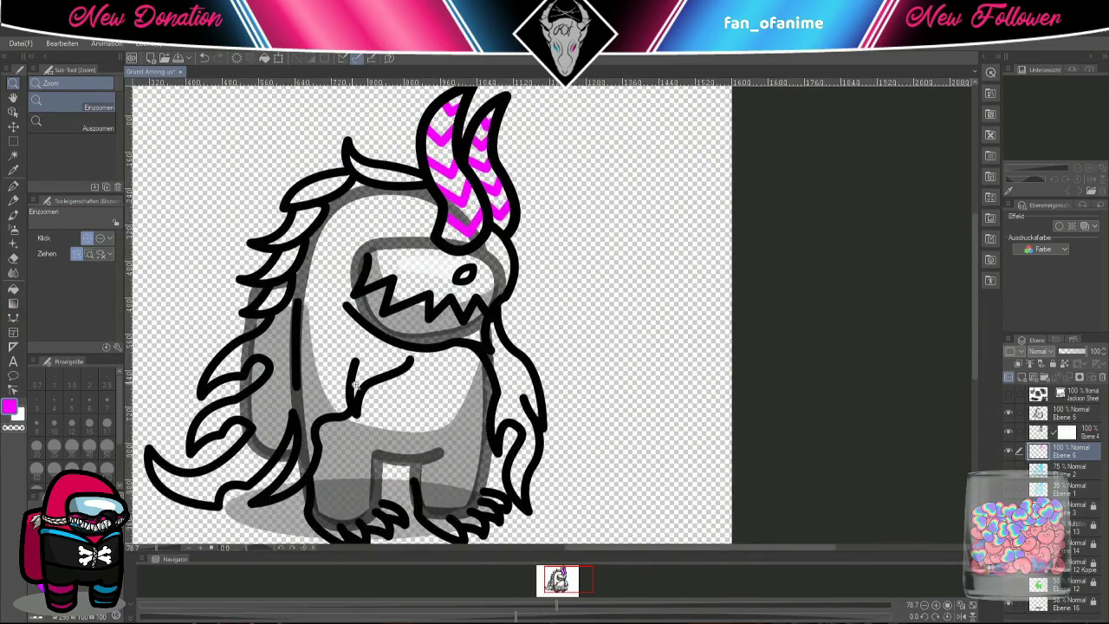
{"action": "left_click", "coordinate": [1067, 506]}
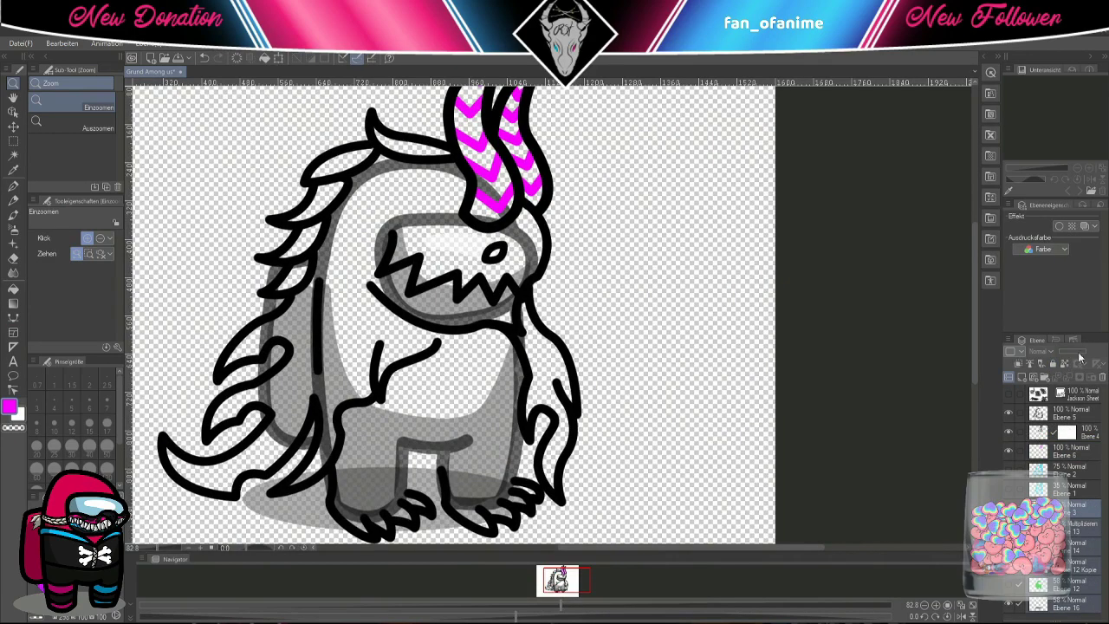
{"action": "left_click", "coordinate": [1068, 525]}
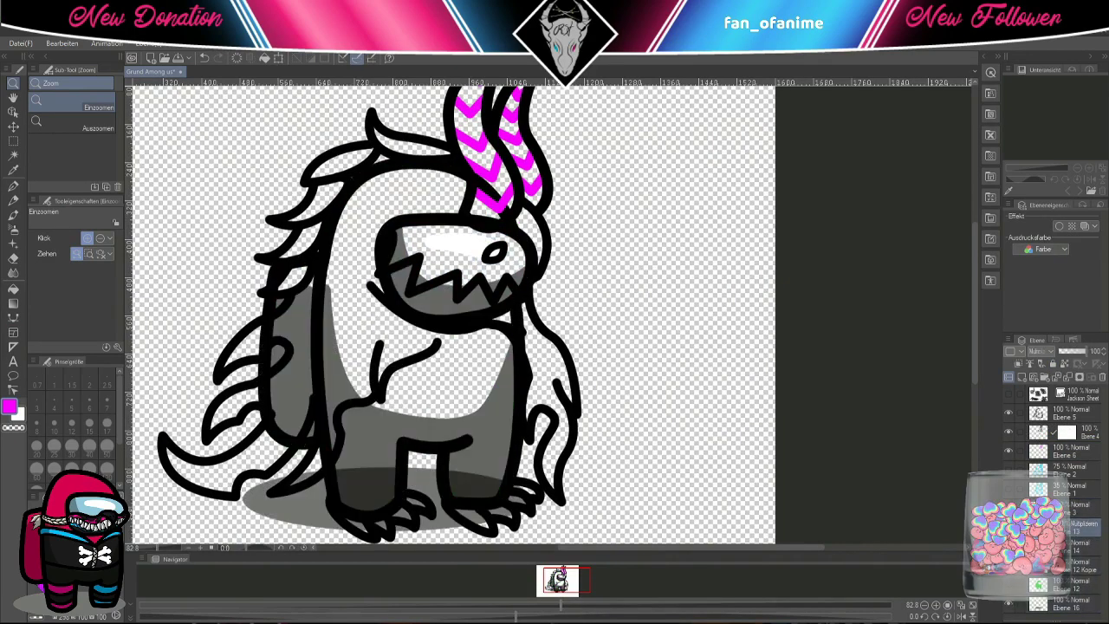
- Erase the base figure's visor, head and backpack outlines where they overlap the new horns, face and cape, using the base line art's mask
{"action": "left_click", "coordinate": [1085, 511]}
{"action": "scroll", "coordinate": [520, 486], "scroll_direction": "up", "scroll_amount": 2}
{"action": "key", "text": "e"}
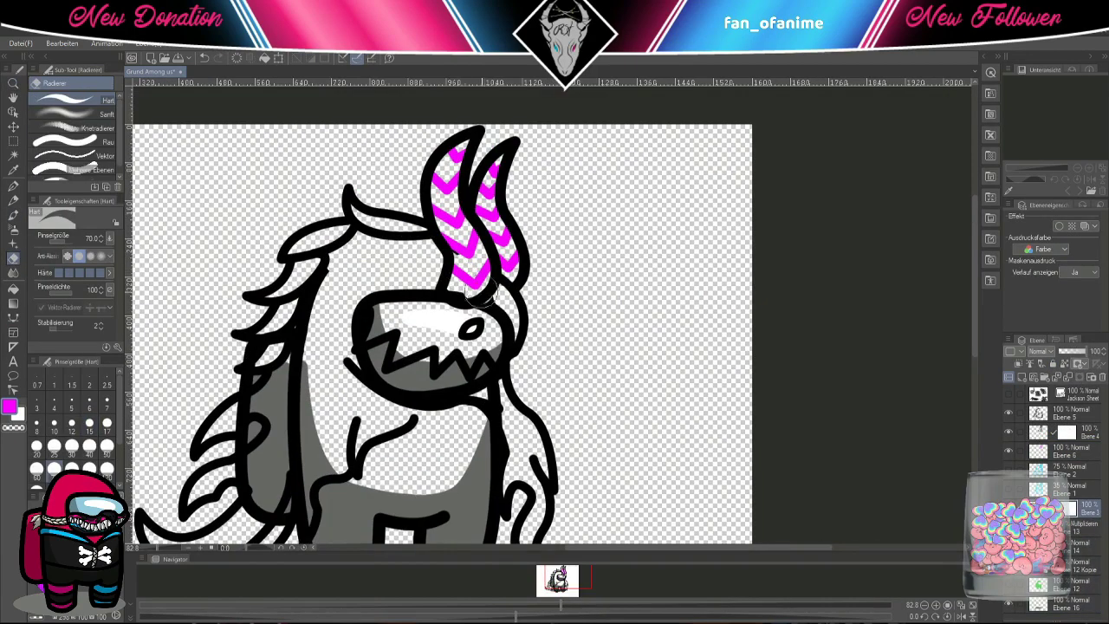
{"action": "left_click_drag", "start_coordinate": [475, 291], "coordinate": [487, 356]}
{"action": "scroll", "coordinate": [492, 327], "scroll_direction": "down", "scroll_amount": 3}
{"action": "scroll", "coordinate": [293, 281], "scroll_direction": "up", "scroll_amount": 3}
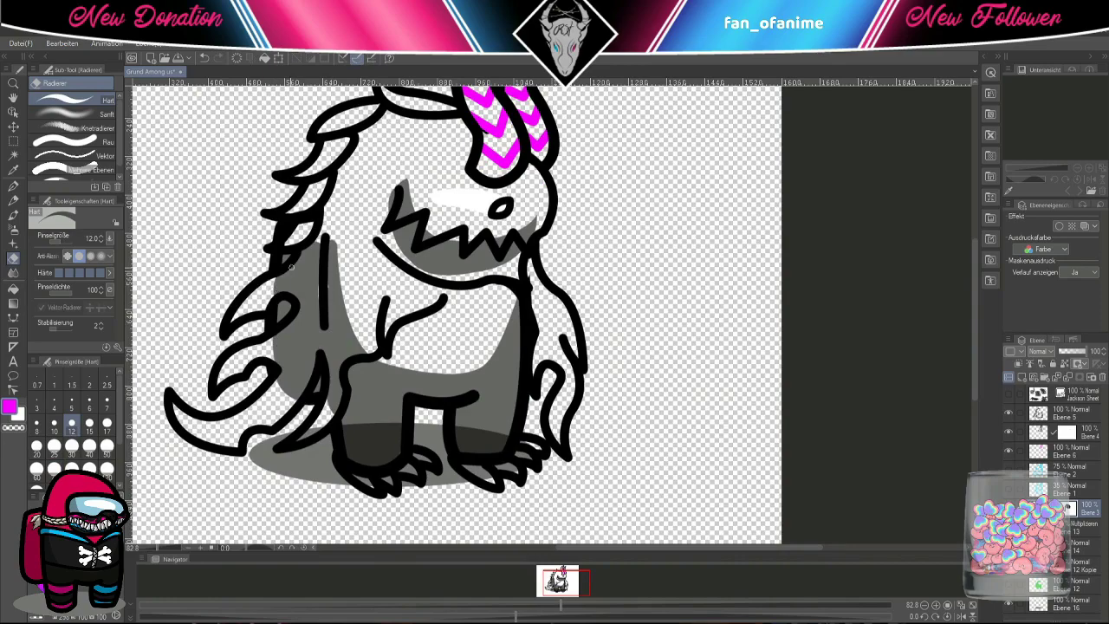
- Mask out the base figure's grey shading over the visor, jaw and backpack on the multiply layer
{"action": "scroll", "coordinate": [298, 227], "scroll_direction": "down", "scroll_amount": 3}
{"action": "scroll", "coordinate": [468, 347], "scroll_direction": "up", "scroll_amount": 3}
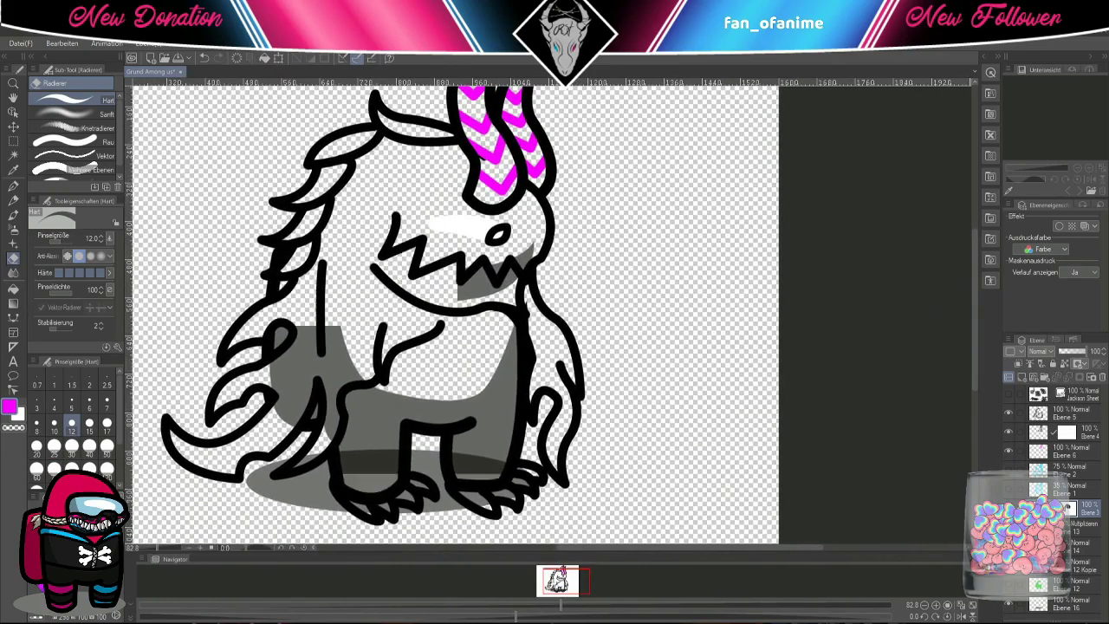
{"action": "left_click", "coordinate": [1068, 526]}
{"action": "scroll", "coordinate": [548, 324], "scroll_direction": "up", "scroll_amount": 1}
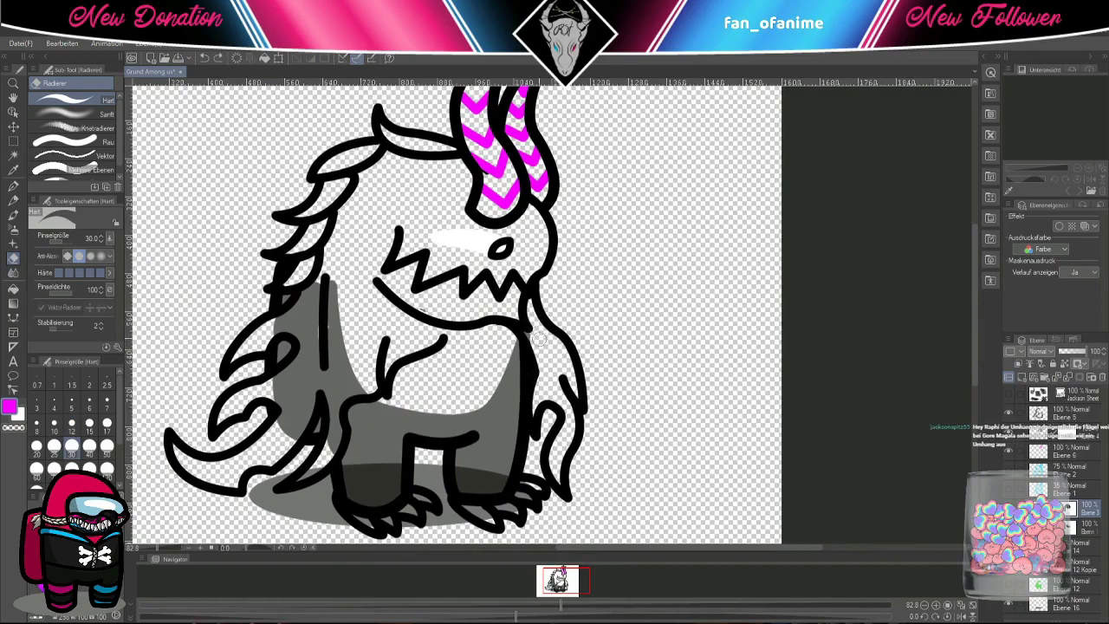
{"action": "mouse_move", "coordinate": [306, 283]}
{"action": "left_mouse_down"}
{"action": "mouse_move", "coordinate": [282, 323]}
{"action": "mouse_move", "coordinate": [308, 340]}
{"action": "left_mouse_up"}
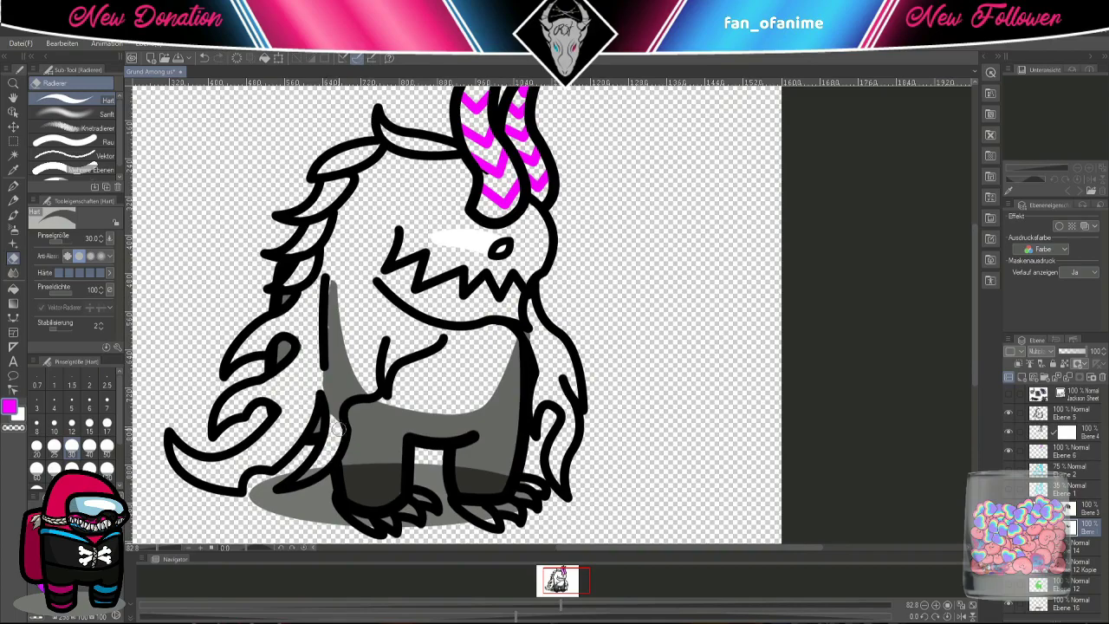
- Consult the creature reference images, hide them again and remove the white visor highlight from the base figure
{"action": "scroll", "coordinate": [340, 425], "scroll_direction": "up", "scroll_amount": 1}
{"action": "key", "text": "p"}
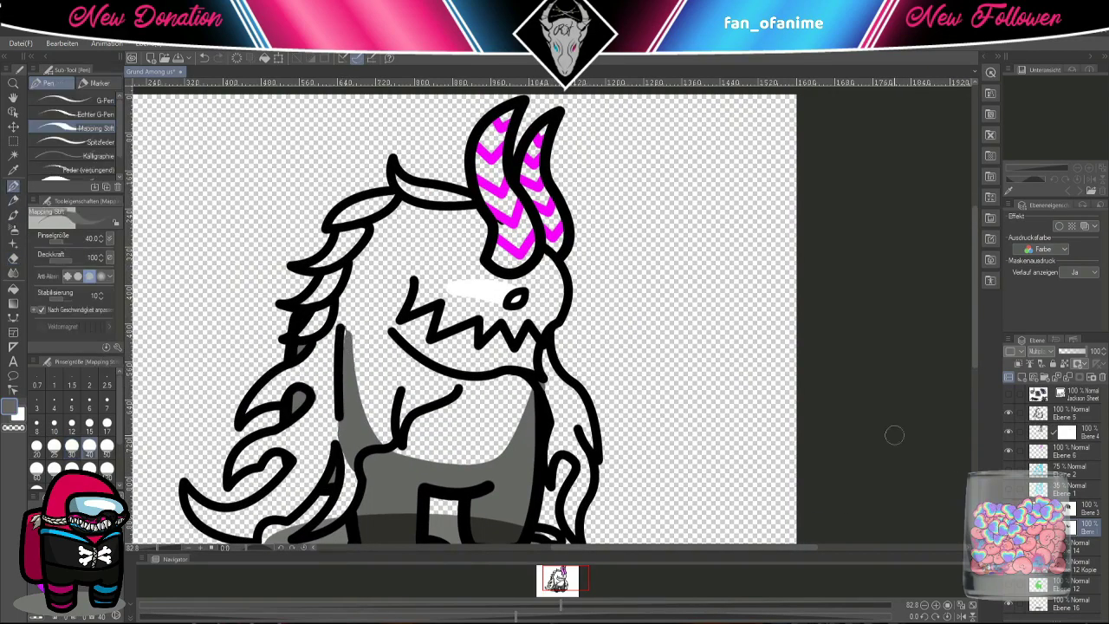
{"action": "scroll", "coordinate": [344, 364], "scroll_direction": "down", "scroll_amount": 2}
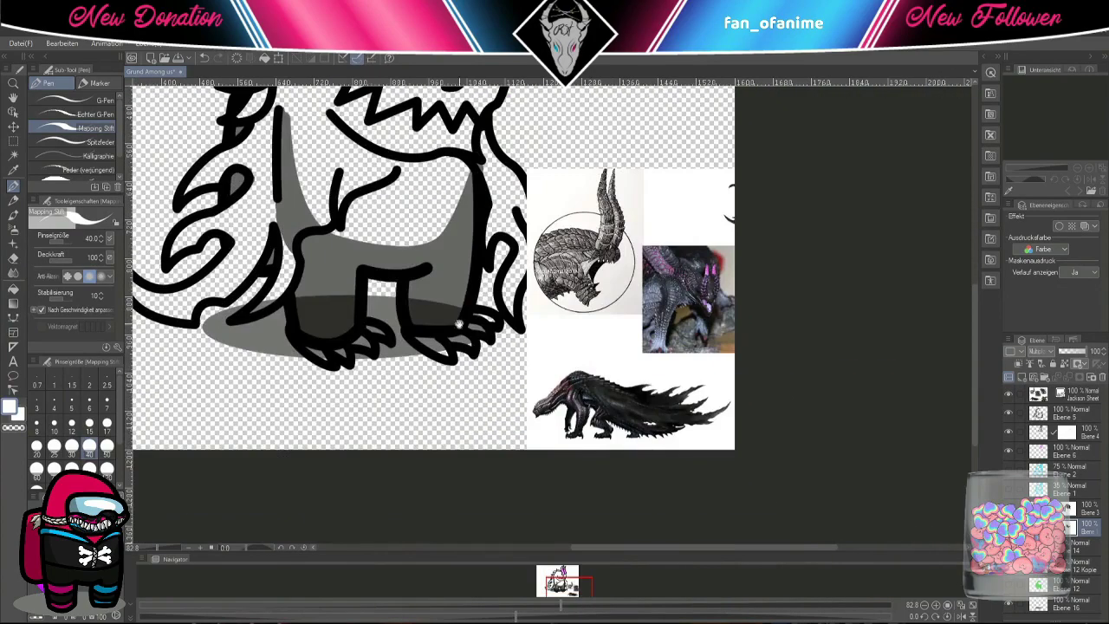
{"action": "left_click_drag", "start_coordinate": [519, 337], "coordinate": [563, 401]}
{"action": "left_click", "coordinate": [1009, 394]}
{"action": "scroll", "coordinate": [557, 384], "scroll_direction": "down", "scroll_amount": 2}
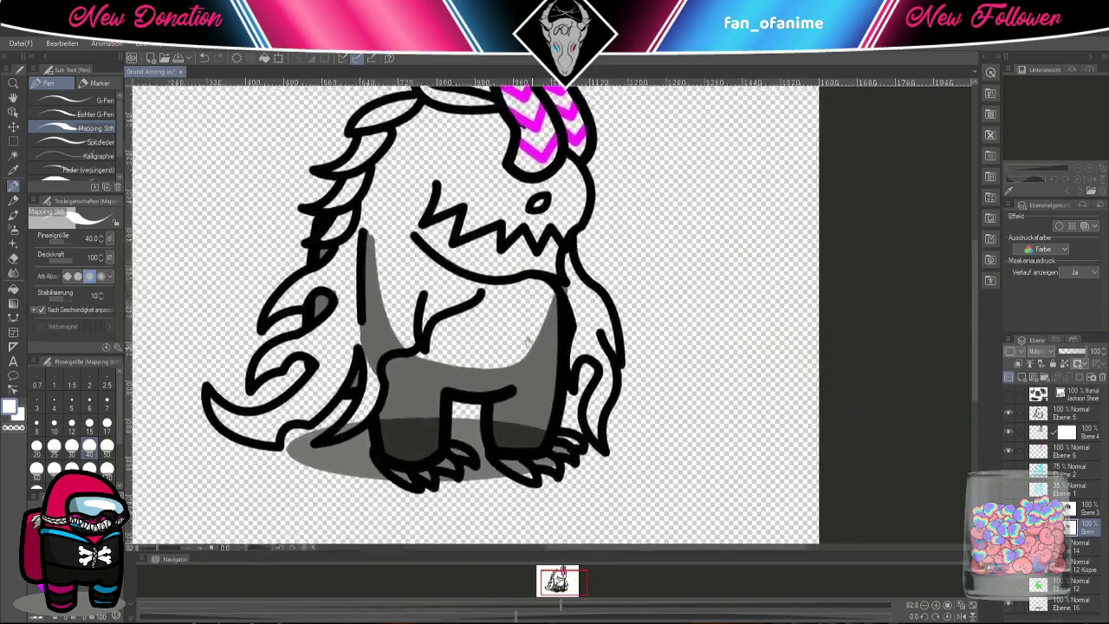
{"action": "scroll", "coordinate": [577, 398], "scroll_direction": "up", "scroll_amount": 2}
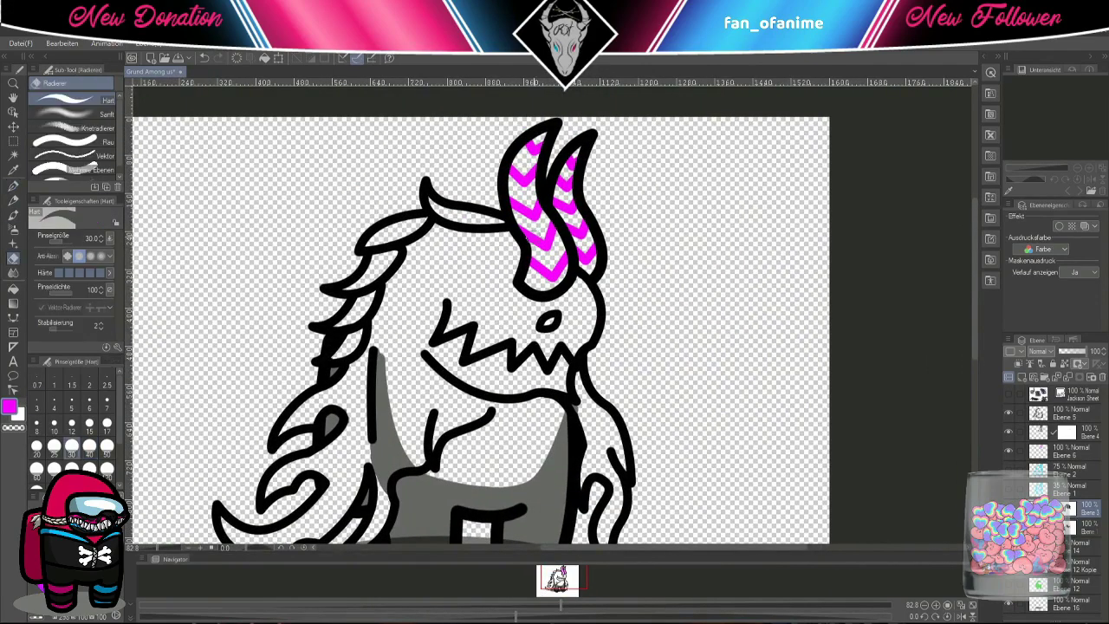
- Paint magenta accents inside the head tuft, back tufts and upper cape tips with the mapping pen at size 25
{"action": "left_click", "coordinate": [1066, 450]}
{"action": "scroll", "coordinate": [468, 205], "scroll_direction": "up", "scroll_amount": 4}
{"action": "left_click", "coordinate": [55, 449]}
{"action": "left_click_drag", "start_coordinate": [347, 208], "coordinate": [589, 265]}
{"action": "mouse_move", "coordinate": [364, 315]}
{"action": "left_mouse_down"}
{"action": "mouse_move", "coordinate": [547, 203]}
{"action": "mouse_move", "coordinate": [668, 277]}
{"action": "left_mouse_up"}
{"action": "mouse_move", "coordinate": [425, 339]}
{"action": "left_mouse_down"}
{"action": "mouse_move", "coordinate": [568, 244]}
{"action": "mouse_move", "coordinate": [661, 110]}
{"action": "left_mouse_up"}
{"action": "left_click_drag", "start_coordinate": [372, 342], "coordinate": [392, 336]}
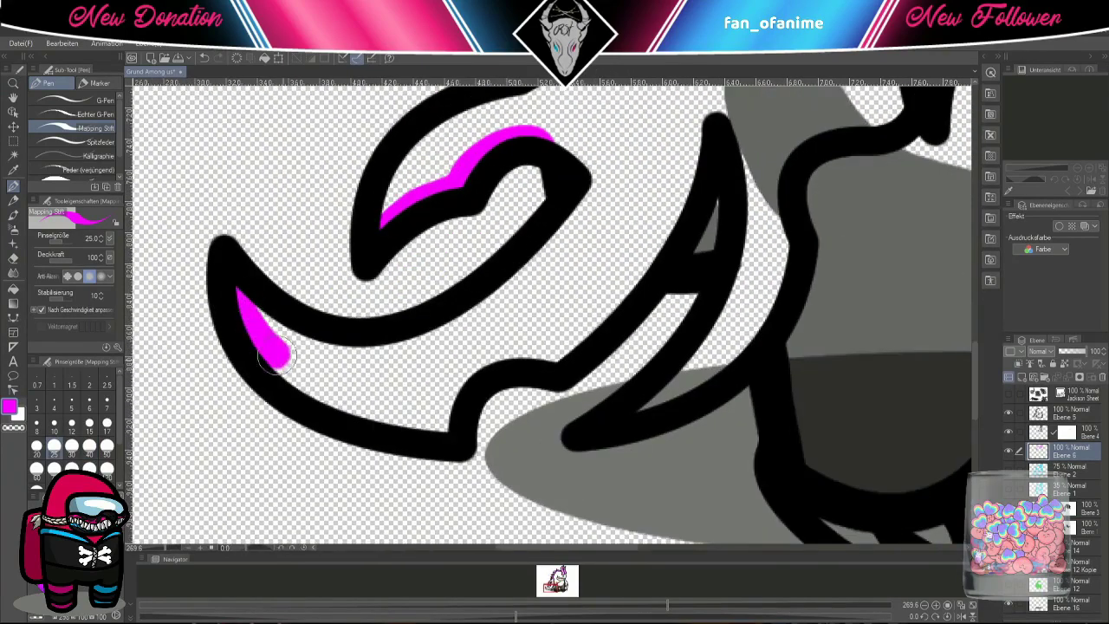
- Continue the magenta accents along the lower cape edges, the arm line and the front cape strip
{"action": "mouse_move", "coordinate": [247, 323]}
{"action": "left_mouse_down"}
{"action": "mouse_move", "coordinate": [446, 420]}
{"action": "mouse_move", "coordinate": [574, 257]}
{"action": "left_mouse_up"}
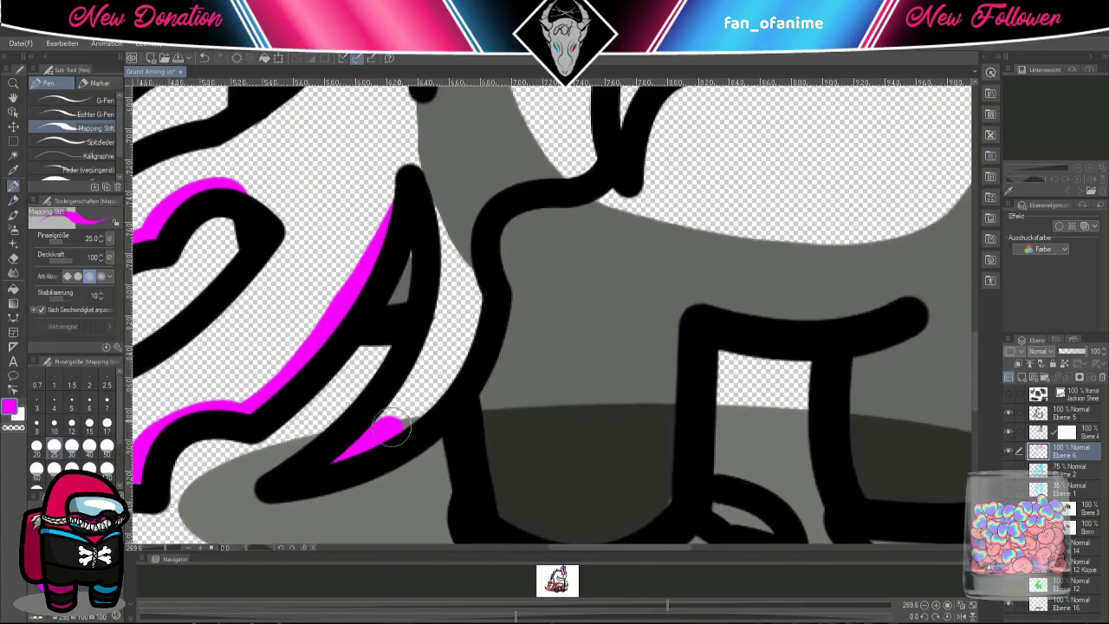
{"action": "left_click_drag", "start_coordinate": [386, 438], "coordinate": [486, 276]}
{"action": "left_click_drag", "start_coordinate": [437, 374], "coordinate": [622, 242]}
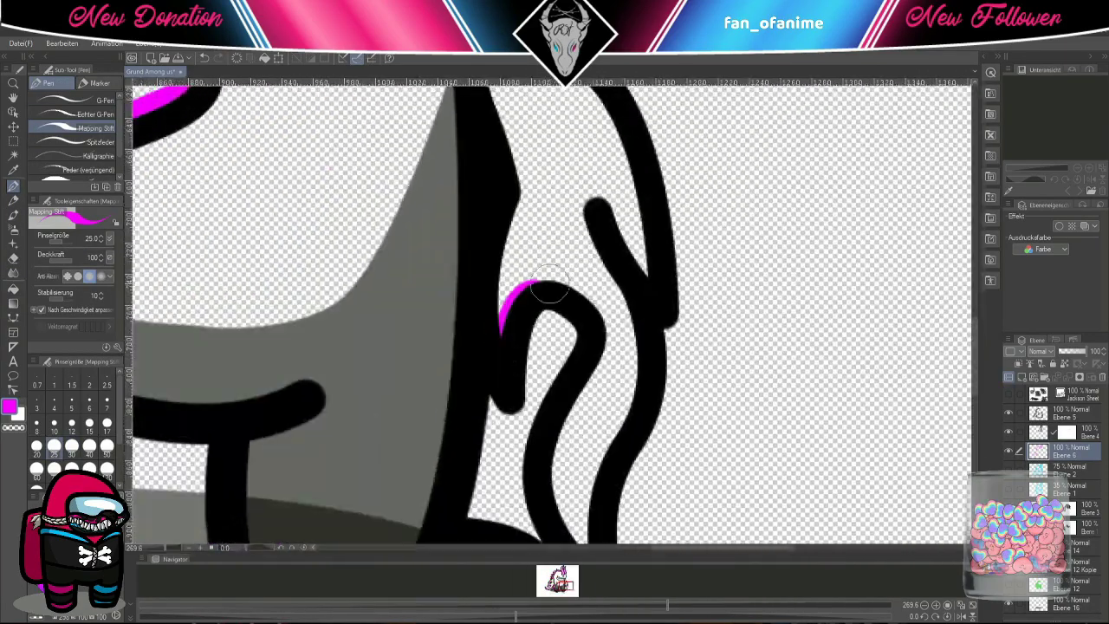
{"action": "left_click_drag", "start_coordinate": [605, 426], "coordinate": [507, 189]}
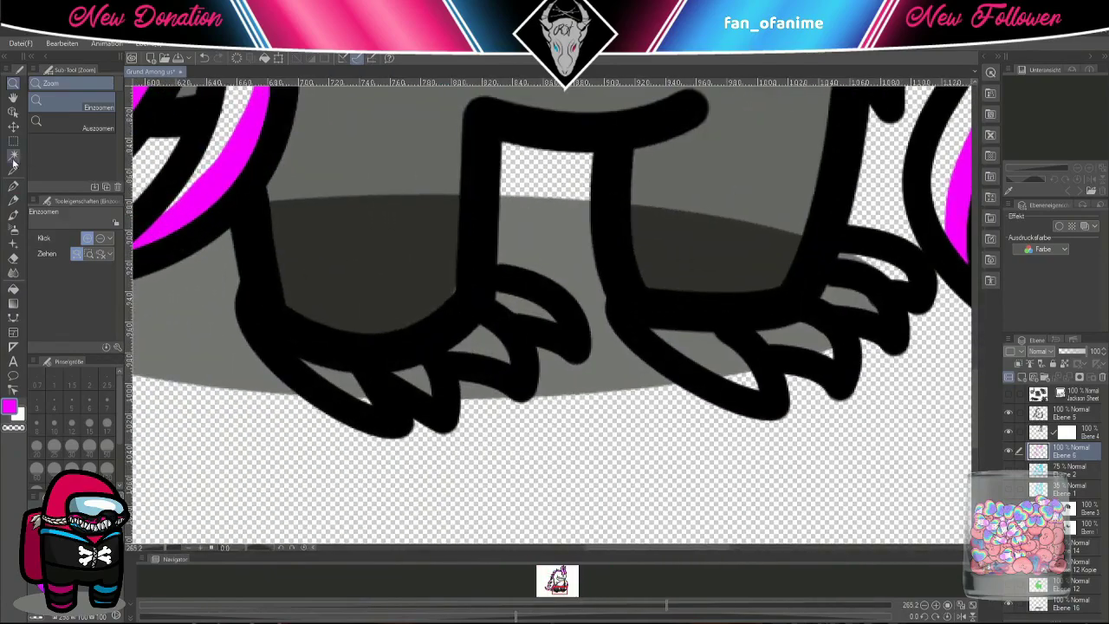
- Move the magenta layer below the base figure's layers and paint magenta accents in the claws of both feet
{"action": "left_click_drag", "start_coordinate": [371, 402], "coordinate": [314, 368]}
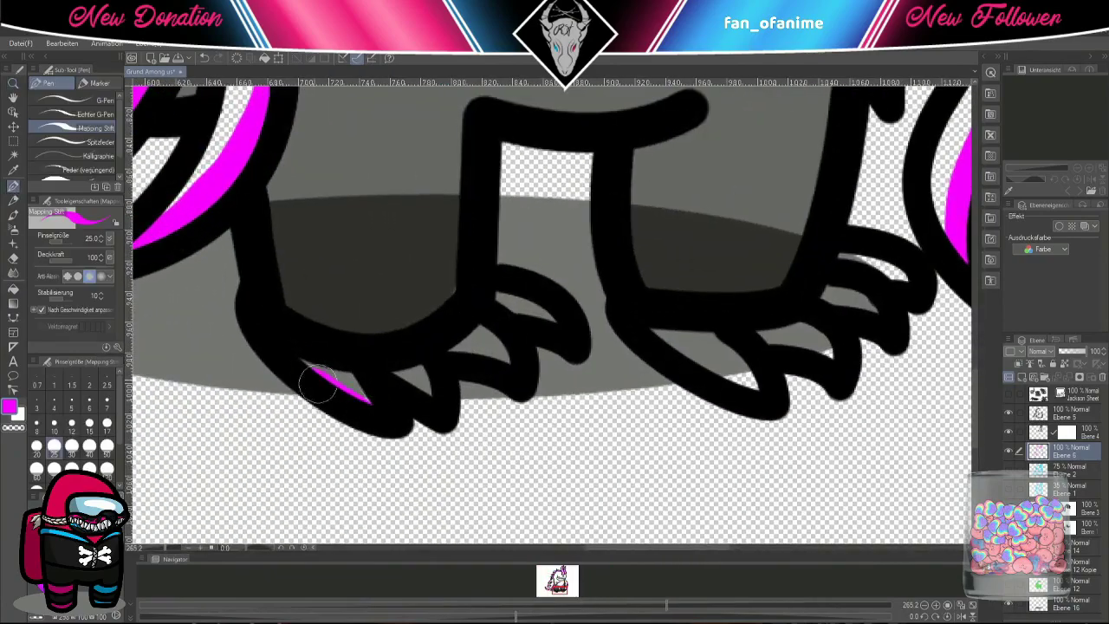
{"action": "left_click_drag", "start_coordinate": [1064, 482], "coordinate": [1066, 525]}
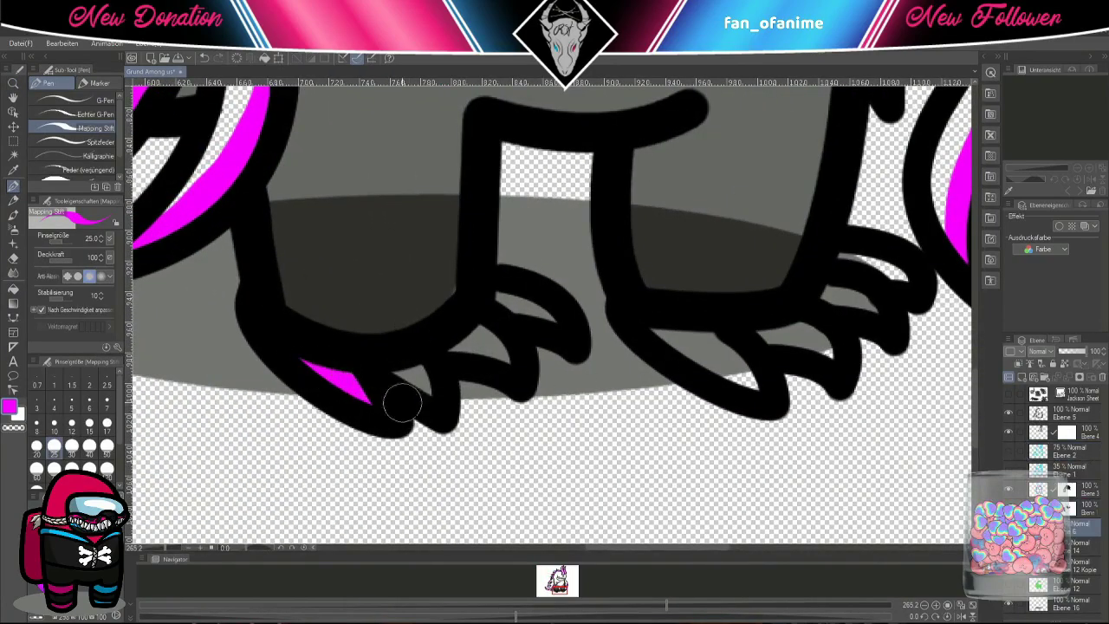
{"action": "left_click_drag", "start_coordinate": [457, 360], "coordinate": [507, 342]}
{"action": "left_click_drag", "start_coordinate": [599, 346], "coordinate": [551, 328]}
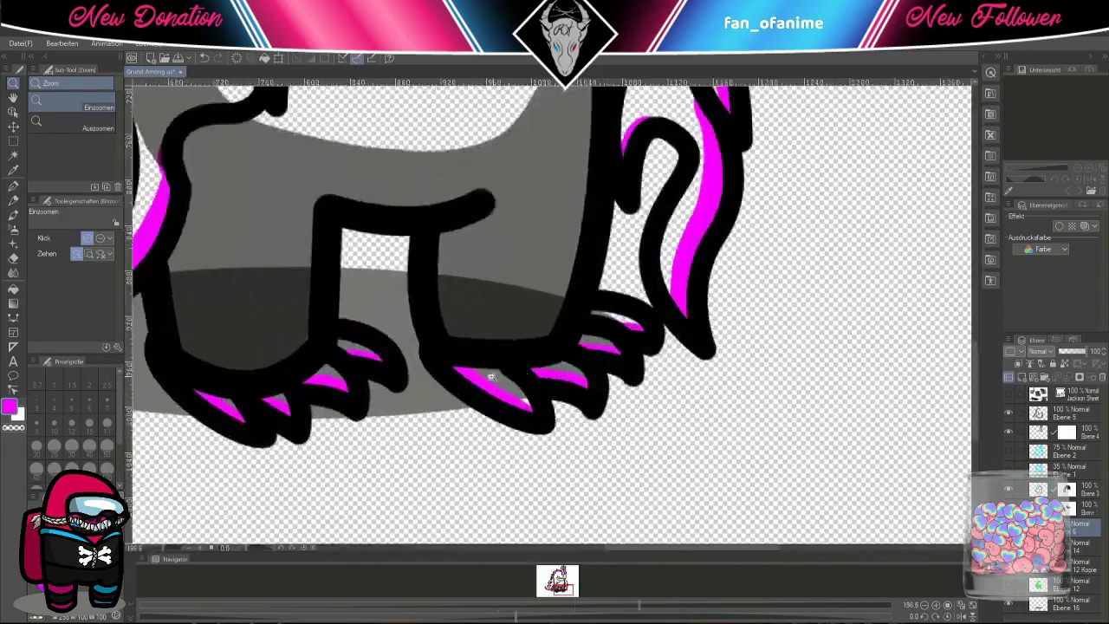
- Erase the base leg outlines above the claws of both feet with a size 30 hard eraser
{"action": "left_click", "coordinate": [14, 259]}
{"action": "left_click_drag", "start_coordinate": [276, 386], "coordinate": [252, 353]}
{"action": "key", "text": "ctrl+z"}
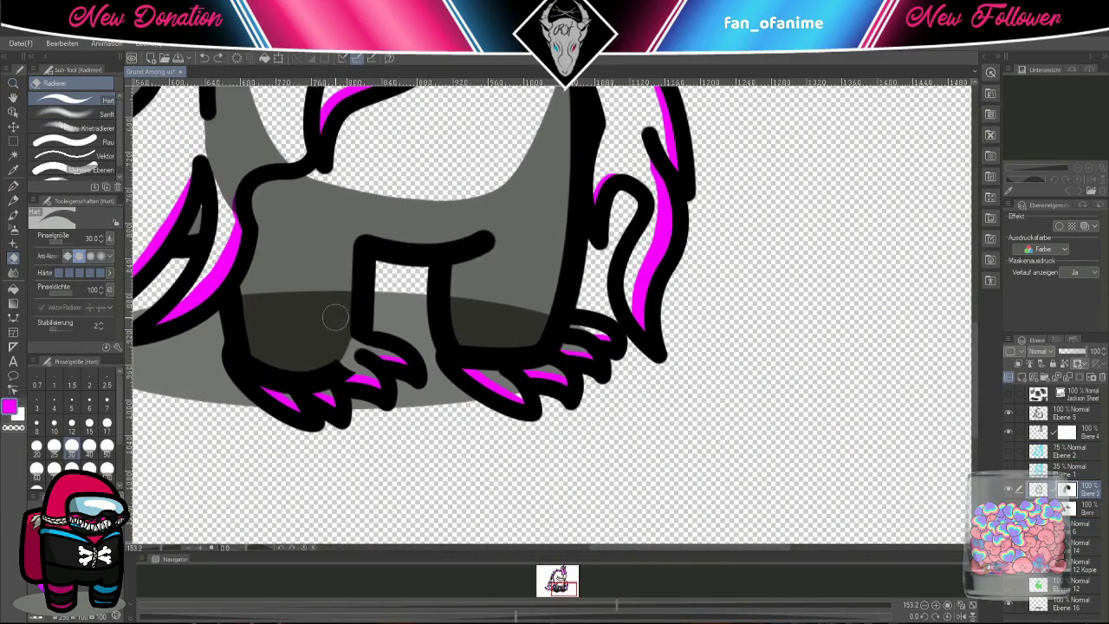
{"action": "scroll", "coordinate": [345, 379], "scroll_direction": "right", "scroll_amount": 2}
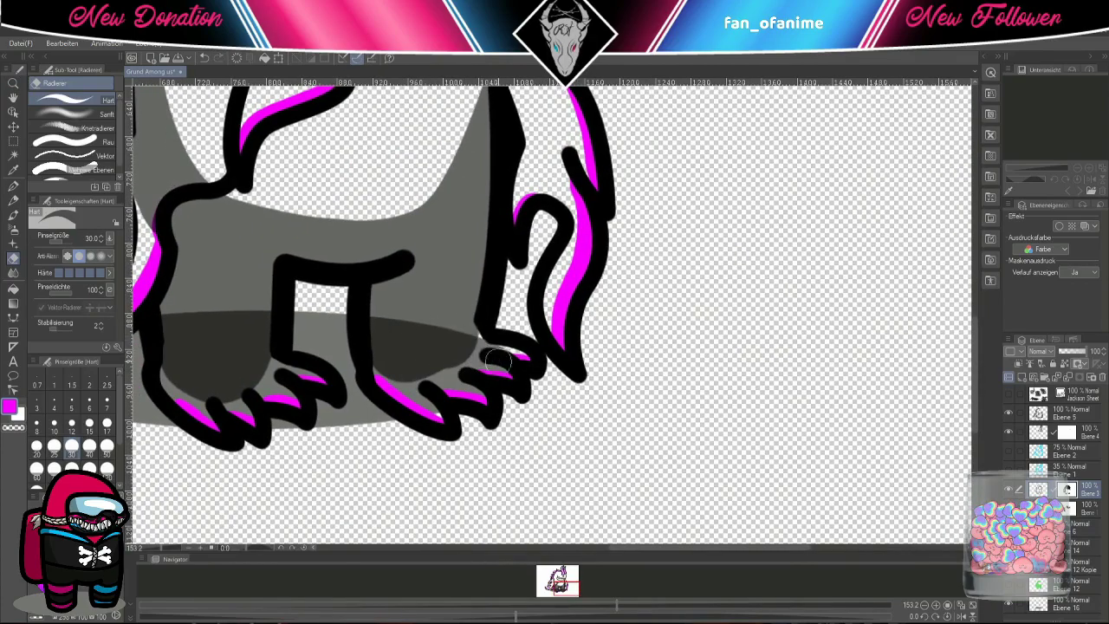
{"action": "scroll", "coordinate": [491, 361], "scroll_direction": "up", "scroll_amount": 1}
{"action": "scroll", "coordinate": [524, 392], "scroll_direction": "down", "scroll_amount": 5}
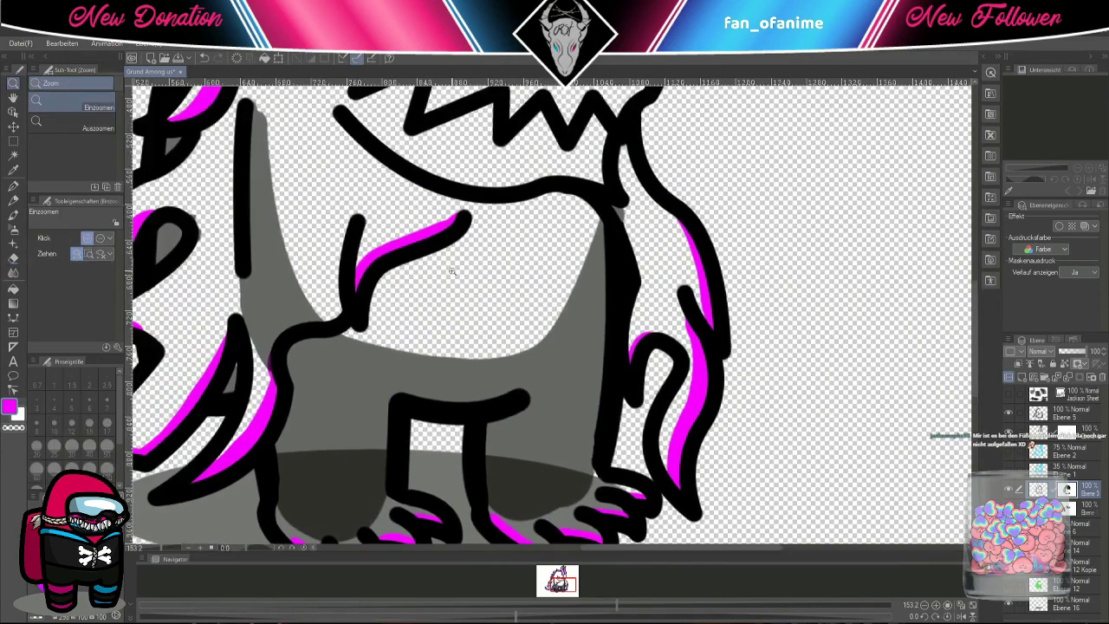
- Show the creature reference images and examine the colour and shape of the feet and claws
{"action": "left_click", "coordinate": [1009, 394]}
{"action": "scroll", "coordinate": [491, 481], "scroll_direction": "up", "scroll_amount": 6}
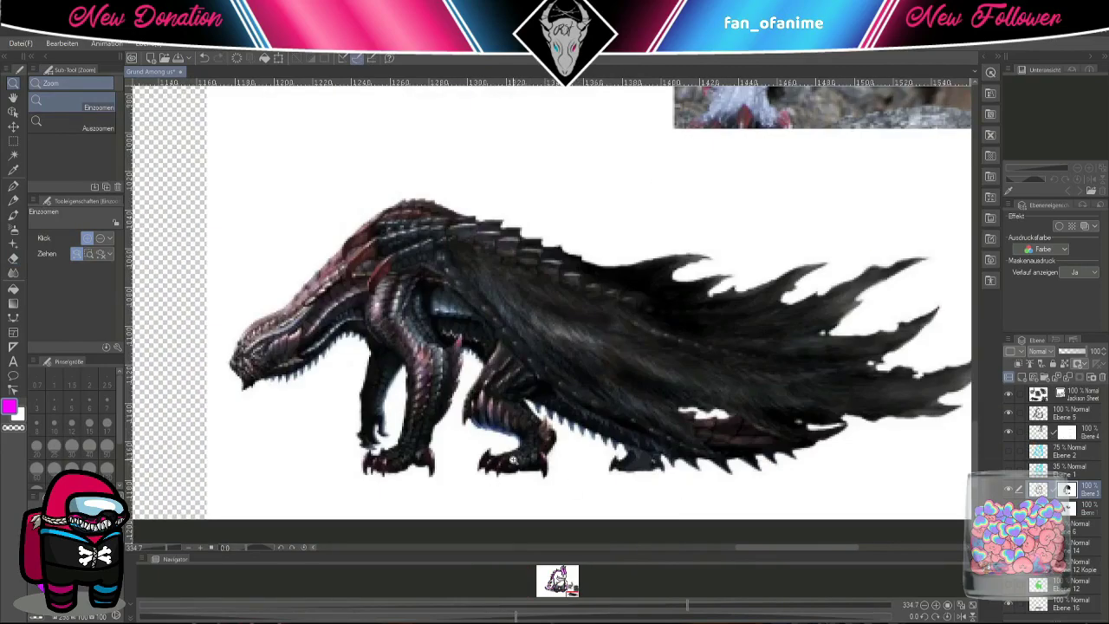
{"action": "scroll", "coordinate": [358, 448], "scroll_direction": "down", "scroll_amount": 6}
{"action": "scroll", "coordinate": [433, 314], "scroll_direction": "up", "scroll_amount": 4}
{"action": "scroll", "coordinate": [433, 314], "scroll_direction": "down", "scroll_amount": 1}
{"action": "scroll", "coordinate": [433, 314], "scroll_direction": "up", "scroll_amount": 1}
{"action": "scroll", "coordinate": [423, 488], "scroll_direction": "down", "scroll_amount": 1}
{"action": "scroll", "coordinate": [502, 247], "scroll_direction": "down", "scroll_amount": 2}
{"action": "scroll", "coordinate": [503, 247], "scroll_direction": "up", "scroll_amount": 3}
- Paint the claws of both feet reddish brown on a new layer above the magenta one, covering the magenta accents
{"action": "key", "text": "p"}
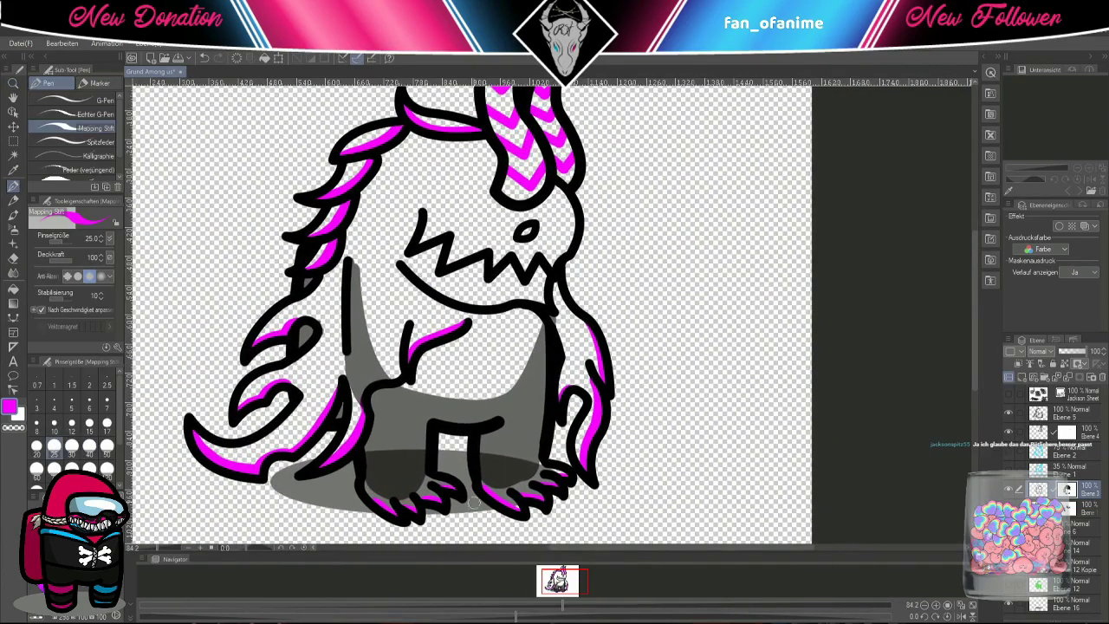
{"action": "key", "text": "/"}
{"action": "scroll", "coordinate": [761, 437], "scroll_direction": "up", "scroll_amount": 5}
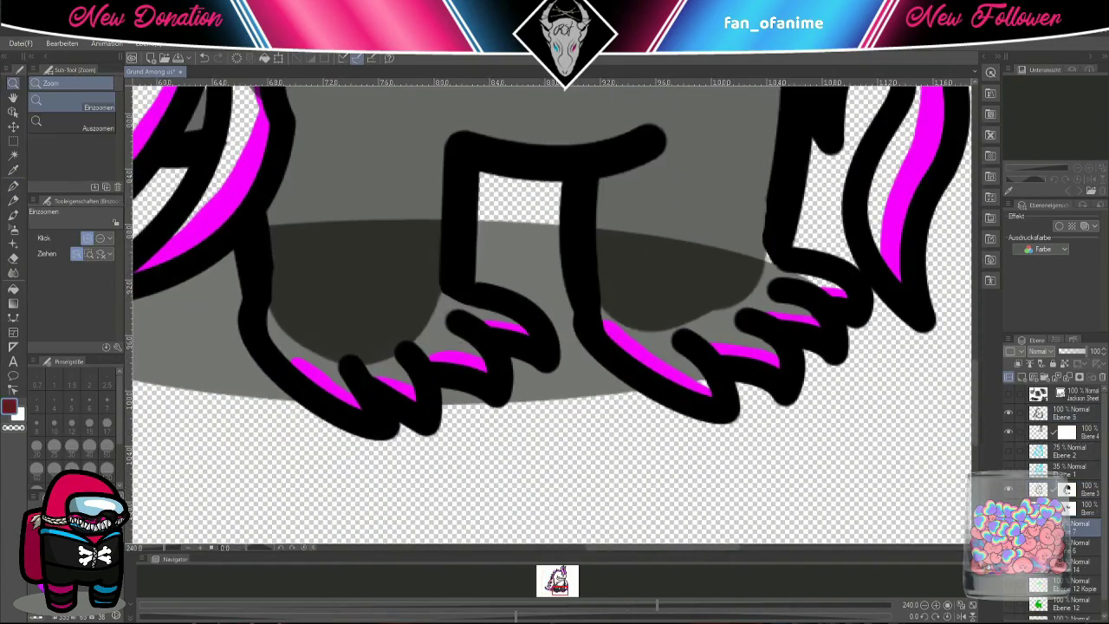
{"action": "key", "text": "p"}
{"action": "mouse_move", "coordinate": [394, 382]}
{"action": "left_mouse_down"}
{"action": "mouse_move", "coordinate": [418, 363]}
{"action": "mouse_move", "coordinate": [555, 334]}
{"action": "left_mouse_up"}
{"action": "scroll", "coordinate": [512, 347], "scroll_direction": "right", "scroll_amount": 3}
{"action": "left_click_drag", "start_coordinate": [485, 386], "coordinate": [555, 329]}
{"action": "scroll", "coordinate": [504, 357], "scroll_direction": "right", "scroll_amount": 2}
{"action": "mouse_move", "coordinate": [451, 320]}
{"action": "left_mouse_down"}
{"action": "mouse_move", "coordinate": [520, 338]}
{"action": "mouse_move", "coordinate": [457, 345]}
{"action": "mouse_move", "coordinate": [534, 325]}
{"action": "left_mouse_up"}
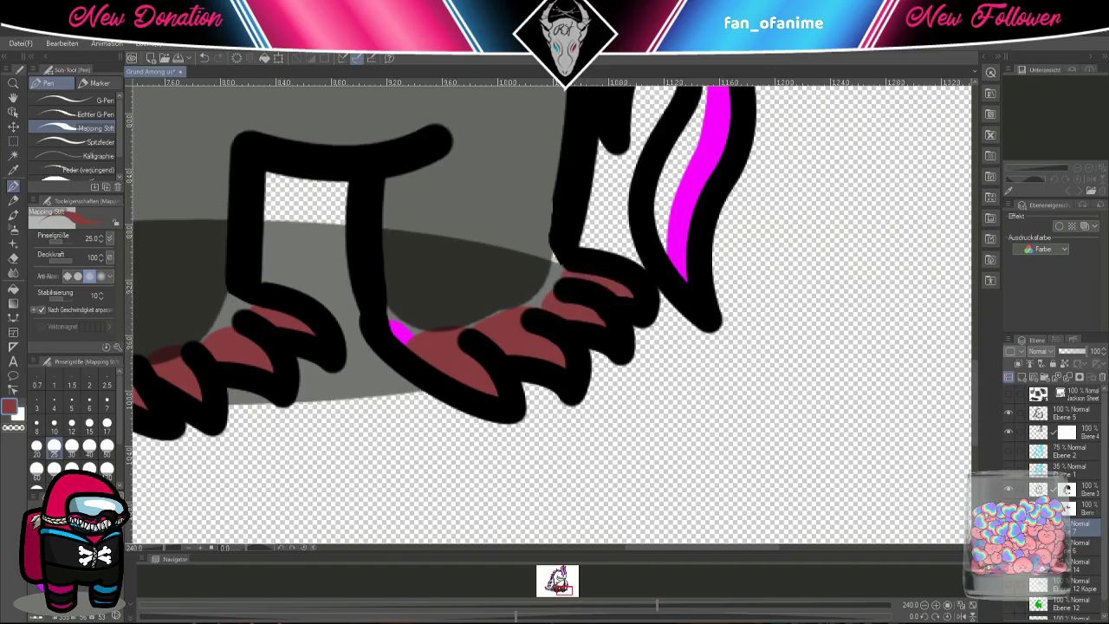
{"action": "left_click_drag", "start_coordinate": [399, 333], "coordinate": [384, 356]}
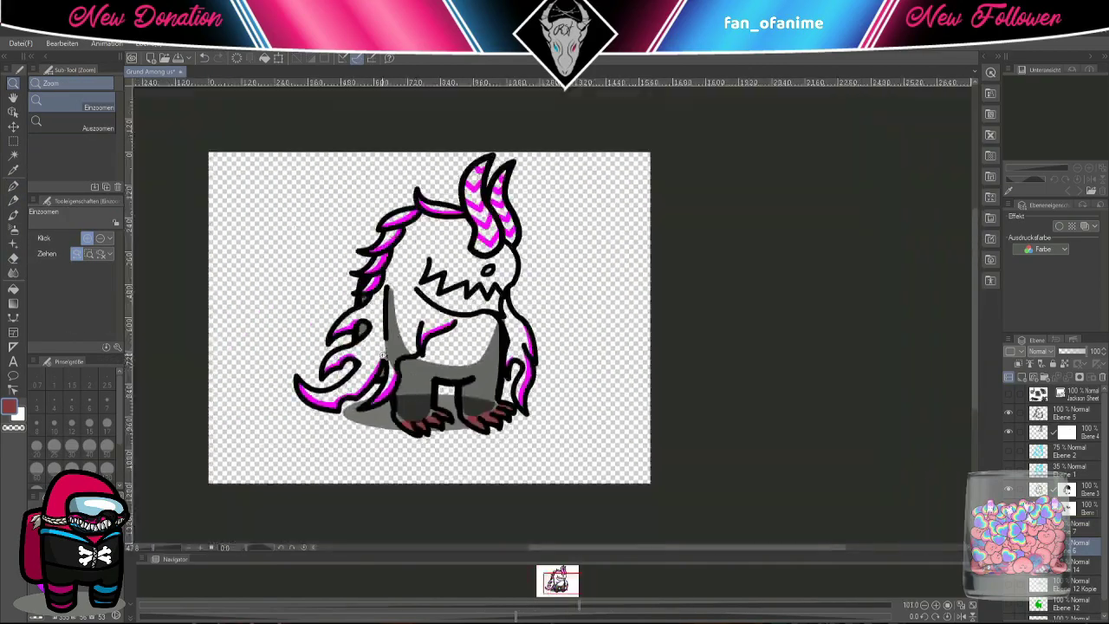
- Add grey shading along the edges of the lower and middle cape tips on the multiply layer, using pen size 25
{"action": "left_click", "coordinate": [383, 356]}
{"action": "left_click", "coordinate": [307, 370]}
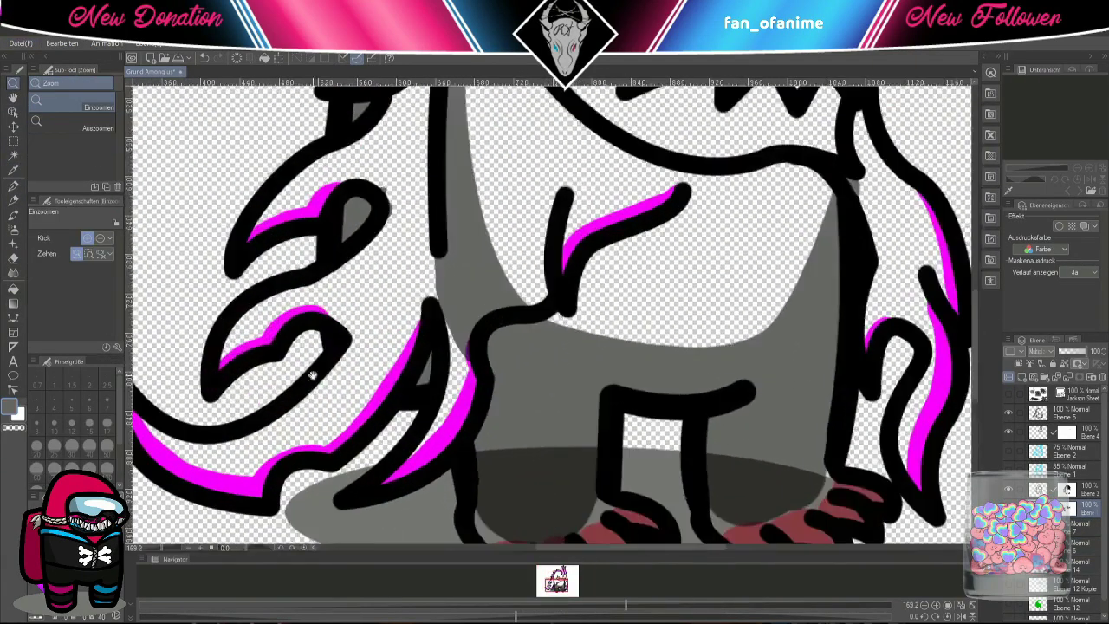
{"action": "left_click", "coordinate": [308, 370]}
{"action": "key", "text": "p"}
{"action": "left_click_drag", "start_coordinate": [374, 407], "coordinate": [310, 480]}
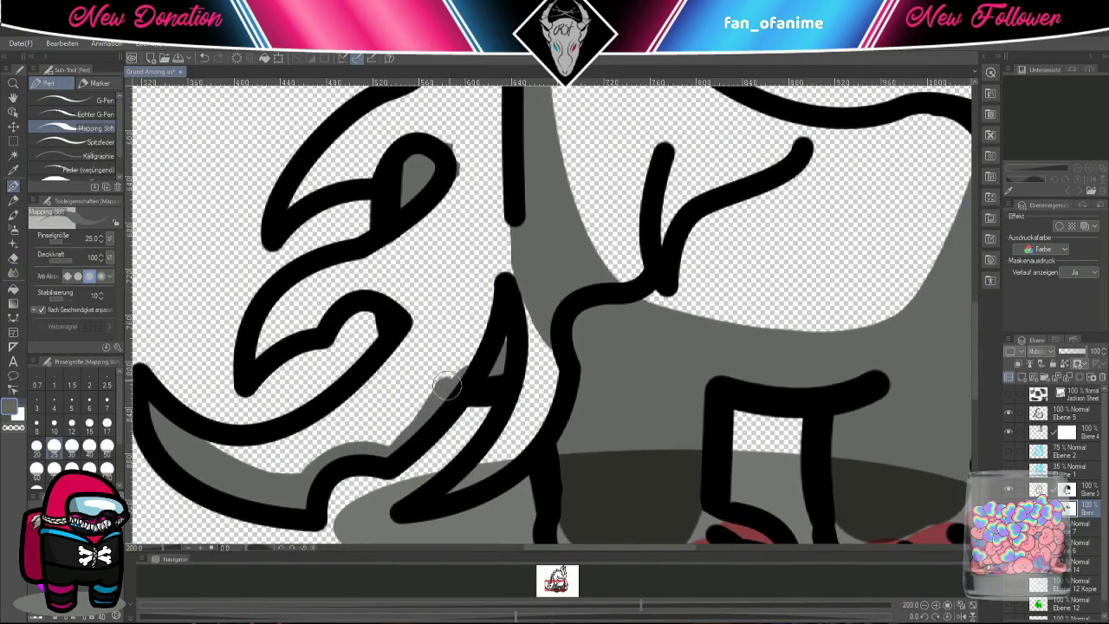
{"action": "left_click_drag", "start_coordinate": [439, 397], "coordinate": [486, 445]}
{"action": "left_click_drag", "start_coordinate": [421, 498], "coordinate": [364, 389]}
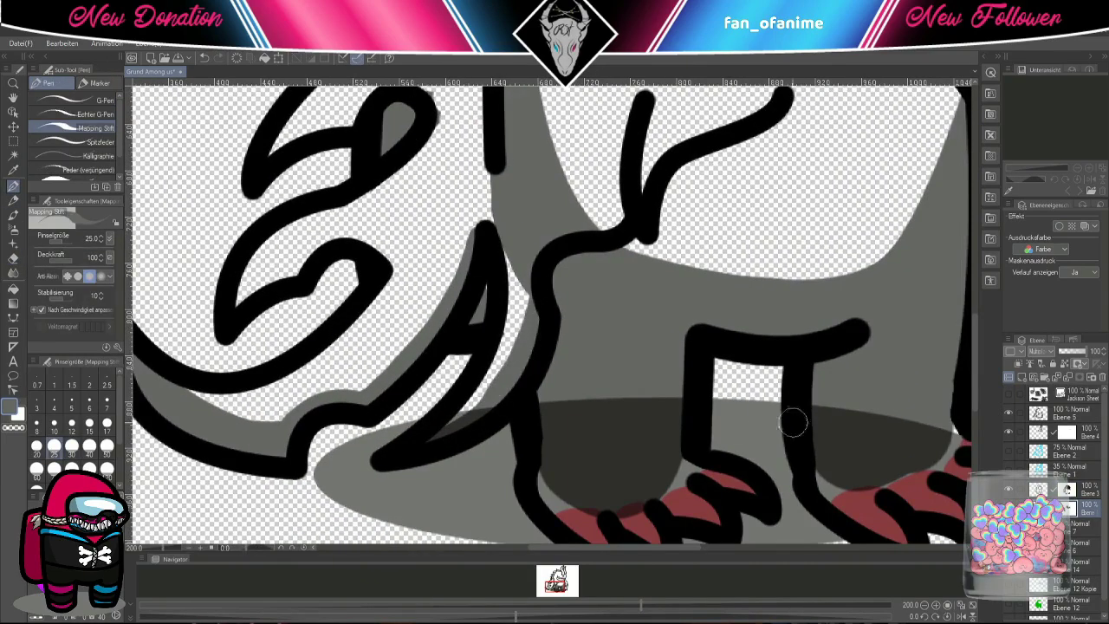
{"action": "left_click_drag", "start_coordinate": [230, 311], "coordinate": [344, 423]}
{"action": "left_click_drag", "start_coordinate": [774, 229], "coordinate": [735, 350]}
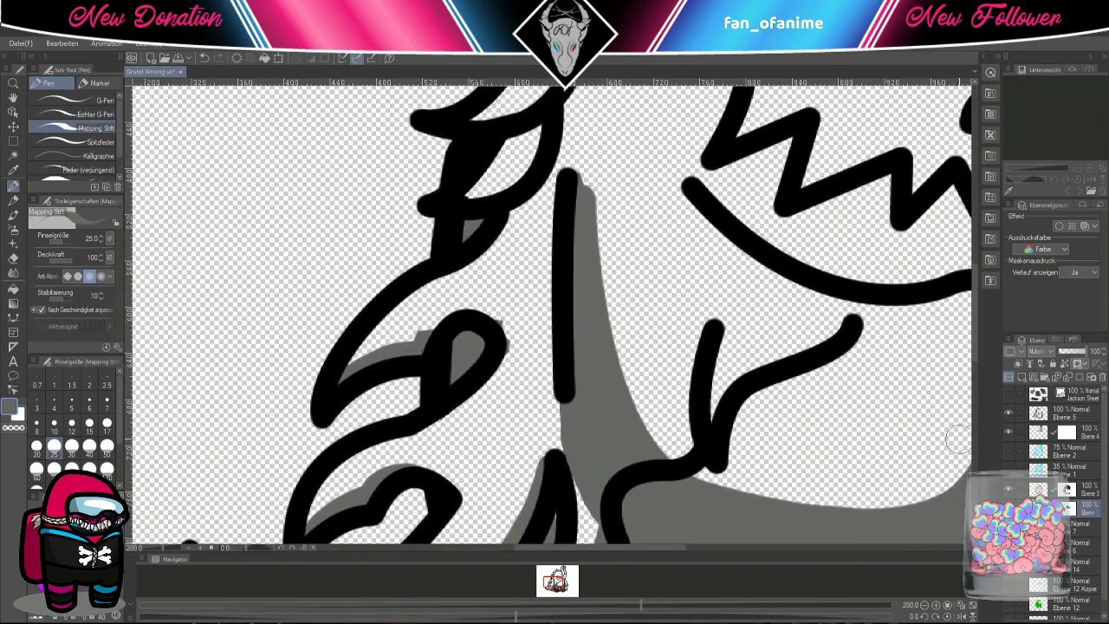
- Shade the back tufts, the head tufts and the undersides of the jagged teeth in grey
{"action": "left_click_drag", "start_coordinate": [755, 211], "coordinate": [708, 354]}
{"action": "mouse_move", "coordinate": [673, 289]}
{"action": "left_mouse_down"}
{"action": "mouse_move", "coordinate": [563, 443]}
{"action": "mouse_move", "coordinate": [519, 545]}
{"action": "mouse_move", "coordinate": [461, 310]}
{"action": "left_mouse_up"}
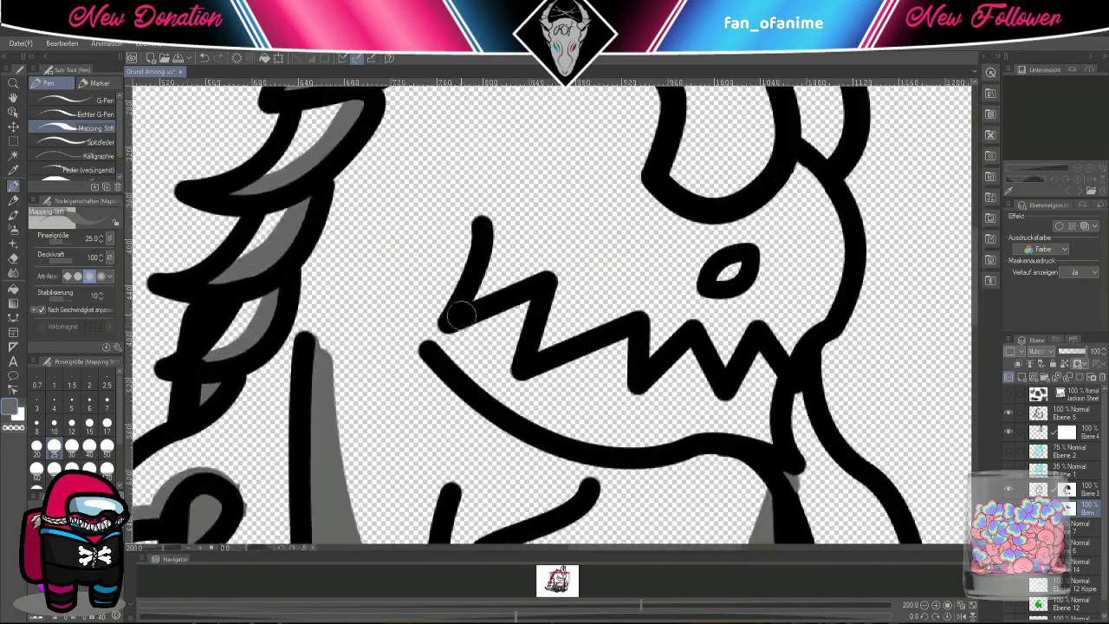
{"action": "left_click_drag", "start_coordinate": [622, 339], "coordinate": [467, 308]}
{"action": "left_click_drag", "start_coordinate": [581, 351], "coordinate": [690, 374]}
{"action": "mouse_move", "coordinate": [520, 303]}
{"action": "left_mouse_down"}
{"action": "mouse_move", "coordinate": [355, 486]}
{"action": "mouse_move", "coordinate": [366, 455]}
{"action": "left_mouse_up"}
- Shade the inner left side of both horns with curved grey strokes
{"action": "mouse_move", "coordinate": [382, 130]}
{"action": "left_mouse_down"}
{"action": "mouse_move", "coordinate": [325, 203]}
{"action": "mouse_move", "coordinate": [344, 442]}
{"action": "left_mouse_up"}
{"action": "mouse_move", "coordinate": [455, 146]}
{"action": "left_mouse_down"}
{"action": "mouse_move", "coordinate": [436, 317]}
{"action": "mouse_move", "coordinate": [441, 416]}
{"action": "left_mouse_up"}
{"action": "key", "text": "ctrl+z"}
{"action": "left_click_drag", "start_coordinate": [453, 145], "coordinate": [438, 407]}
{"action": "left_click_drag", "start_coordinate": [432, 364], "coordinate": [440, 308]}
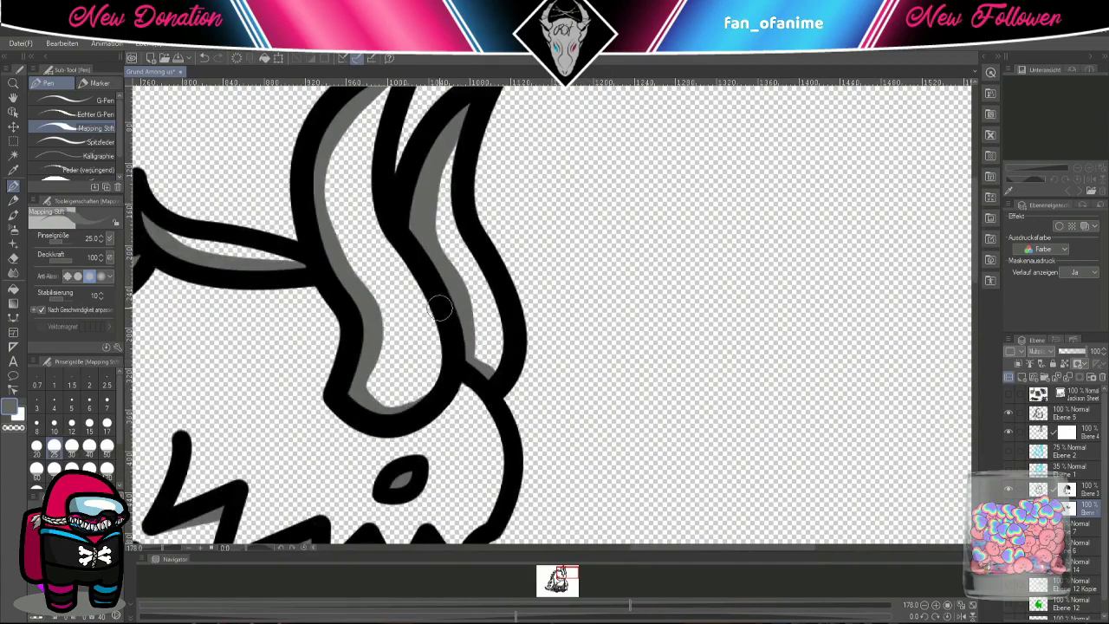
- Paint a grey shadow band along the back of the head down to the body shading
{"action": "key", "text": "ctrl+0"}
{"action": "scroll", "coordinate": [433, 304], "scroll_direction": "up", "scroll_amount": 4}
{"action": "mouse_move", "coordinate": [433, 149]}
{"action": "left_mouse_down"}
{"action": "mouse_move", "coordinate": [312, 230]}
{"action": "mouse_move", "coordinate": [271, 372]}
{"action": "left_mouse_up"}
{"action": "mouse_move", "coordinate": [379, 141]}
{"action": "left_mouse_down"}
{"action": "mouse_move", "coordinate": [294, 227]}
{"action": "mouse_move", "coordinate": [300, 268]}
{"action": "left_mouse_up"}
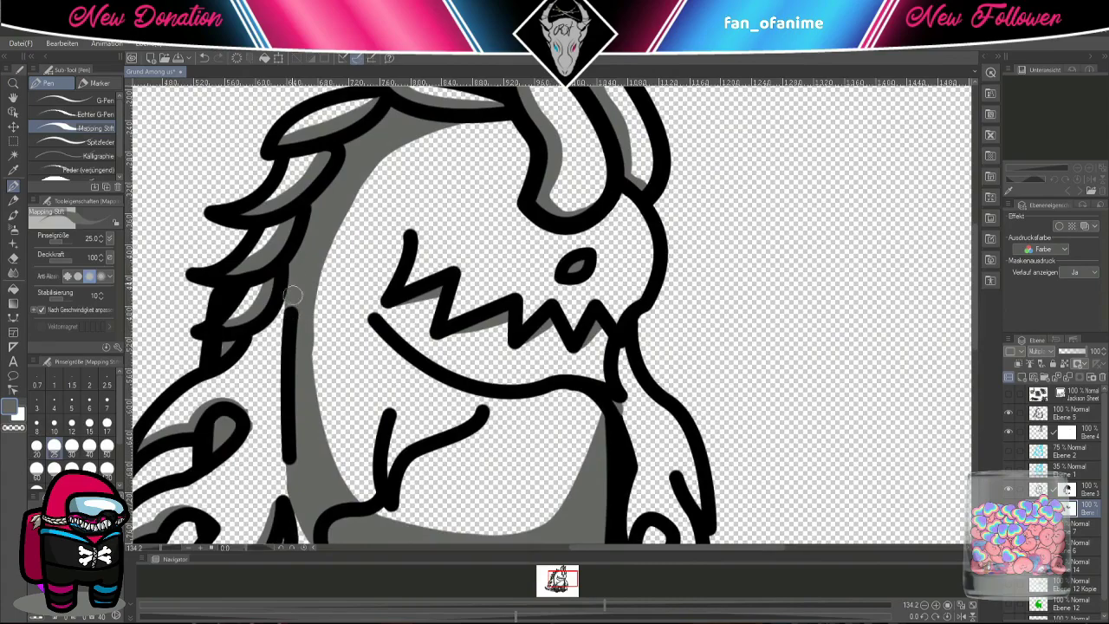
{"action": "left_click_drag", "start_coordinate": [291, 332], "coordinate": [283, 278]}
- Shade below the jaw line, under the arm line and along the inner edges of the front cape strip
{"action": "mouse_move", "coordinate": [368, 269]}
{"action": "left_mouse_down"}
{"action": "mouse_move", "coordinate": [511, 351]}
{"action": "mouse_move", "coordinate": [602, 386]}
{"action": "mouse_move", "coordinate": [616, 299]}
{"action": "left_mouse_up"}
{"action": "left_click_drag", "start_coordinate": [499, 257], "coordinate": [394, 371]}
{"action": "left_click_drag", "start_coordinate": [309, 403], "coordinate": [378, 352]}
{"action": "mouse_move", "coordinate": [364, 398]}
{"action": "left_mouse_down"}
{"action": "mouse_move", "coordinate": [226, 451]}
{"action": "mouse_move", "coordinate": [96, 408]}
{"action": "left_mouse_up"}
{"action": "left_click_drag", "start_coordinate": [472, 346], "coordinate": [519, 394]}
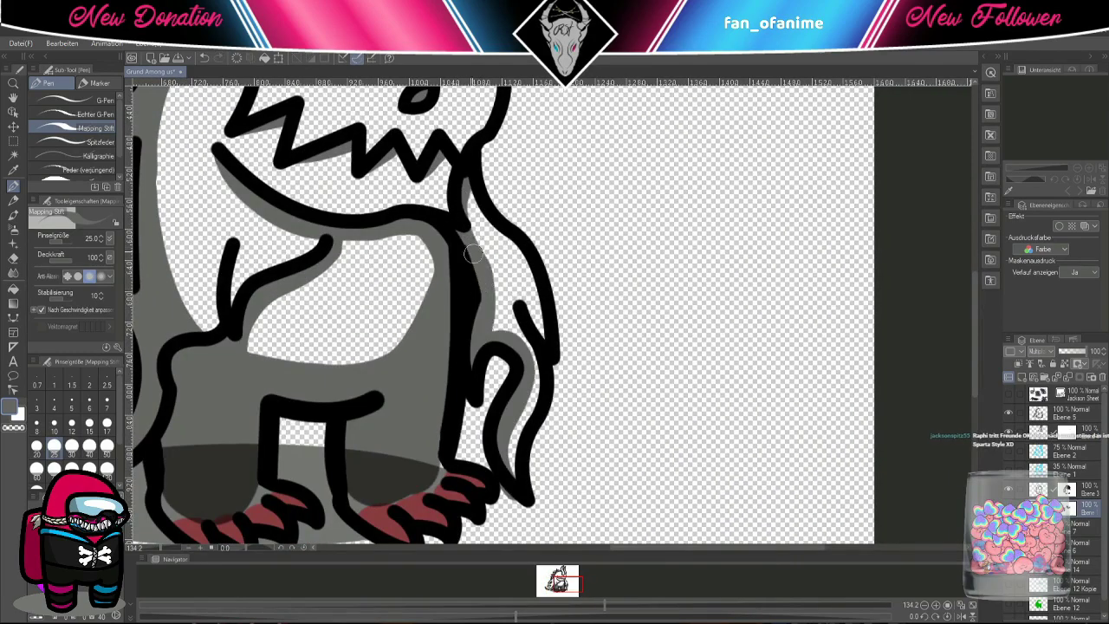
{"action": "left_click_drag", "start_coordinate": [470, 250], "coordinate": [531, 302]}
- Shade the claws of both feet in grey on the multiply layer
{"action": "left_click_drag", "start_coordinate": [286, 520], "coordinate": [529, 425]}
{"action": "left_click_drag", "start_coordinate": [527, 515], "coordinate": [483, 420]}
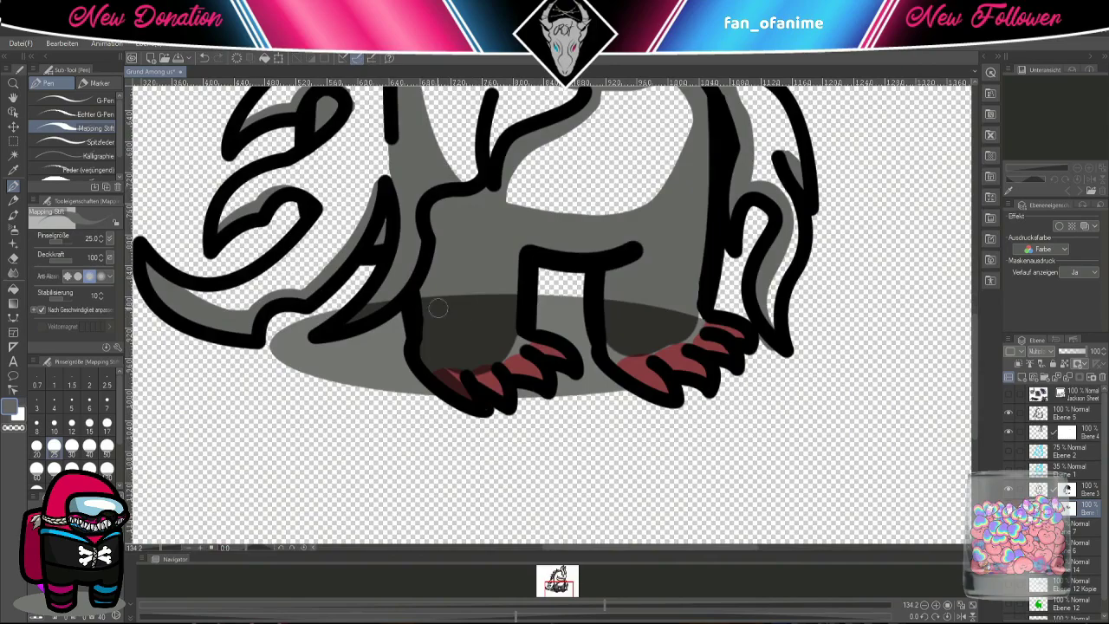
{"action": "left_click_drag", "start_coordinate": [537, 323], "coordinate": [516, 312]}
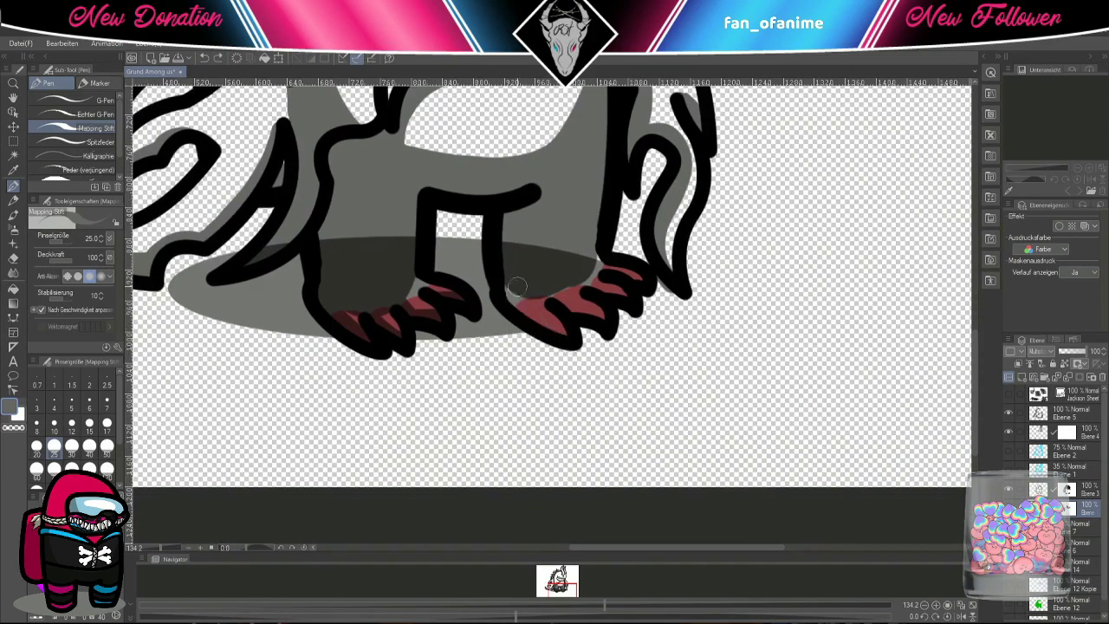
{"action": "left_click_drag", "start_coordinate": [639, 274], "coordinate": [712, 396]}
- Fill the head and the front horn with the dark base colour using brush size 80
{"action": "left_click_drag", "start_coordinate": [518, 270], "coordinate": [609, 321]}
{"action": "left_click_drag", "start_coordinate": [462, 234], "coordinate": [559, 390]}
{"action": "mouse_move", "coordinate": [430, 208]}
{"action": "left_mouse_down"}
{"action": "mouse_move", "coordinate": [485, 187]}
{"action": "mouse_move", "coordinate": [546, 251]}
{"action": "mouse_move", "coordinate": [546, 182]}
{"action": "mouse_move", "coordinate": [555, 186]}
{"action": "left_mouse_up"}
{"action": "mouse_move", "coordinate": [420, 147]}
{"action": "left_mouse_down"}
{"action": "mouse_move", "coordinate": [512, 178]}
{"action": "mouse_move", "coordinate": [381, 260]}
{"action": "mouse_move", "coordinate": [518, 273]}
{"action": "mouse_move", "coordinate": [555, 208]}
{"action": "mouse_move", "coordinate": [543, 260]}
{"action": "left_mouse_up"}
{"action": "left_click_drag", "start_coordinate": [507, 161], "coordinate": [531, 280]}
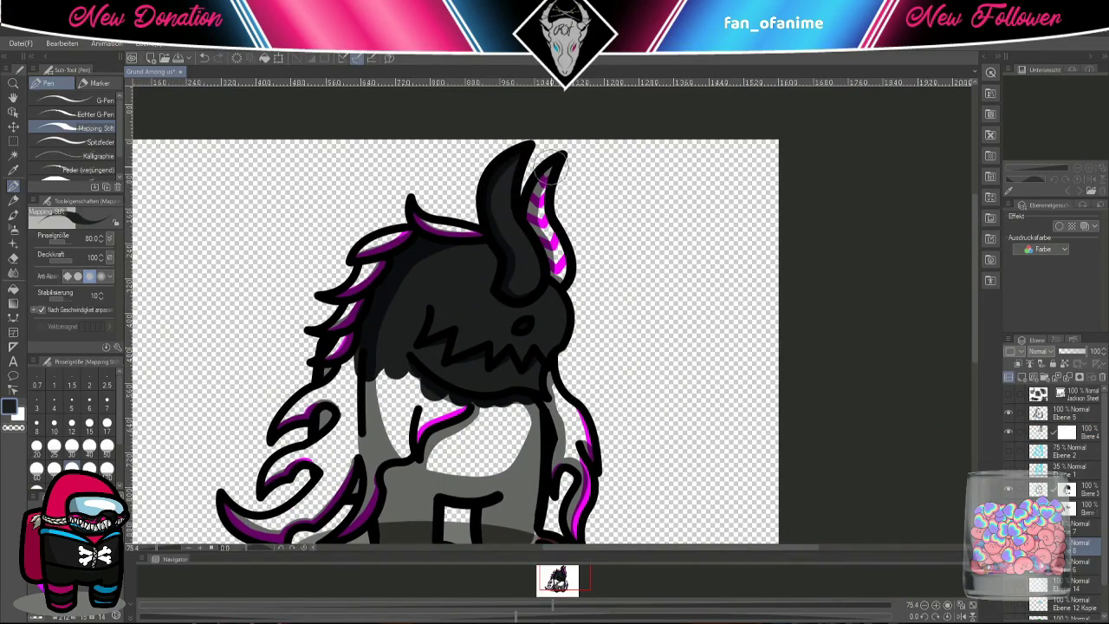
- Fill the back horn, the head crest and the upper mane spikes with the dark base colour using brush size 25
{"action": "scroll", "coordinate": [484, 375], "scroll_direction": "down", "scroll_amount": 1}
{"action": "left_click", "coordinate": [54, 446]}
{"action": "scroll", "coordinate": [388, 156], "scroll_direction": "up", "scroll_amount": 4}
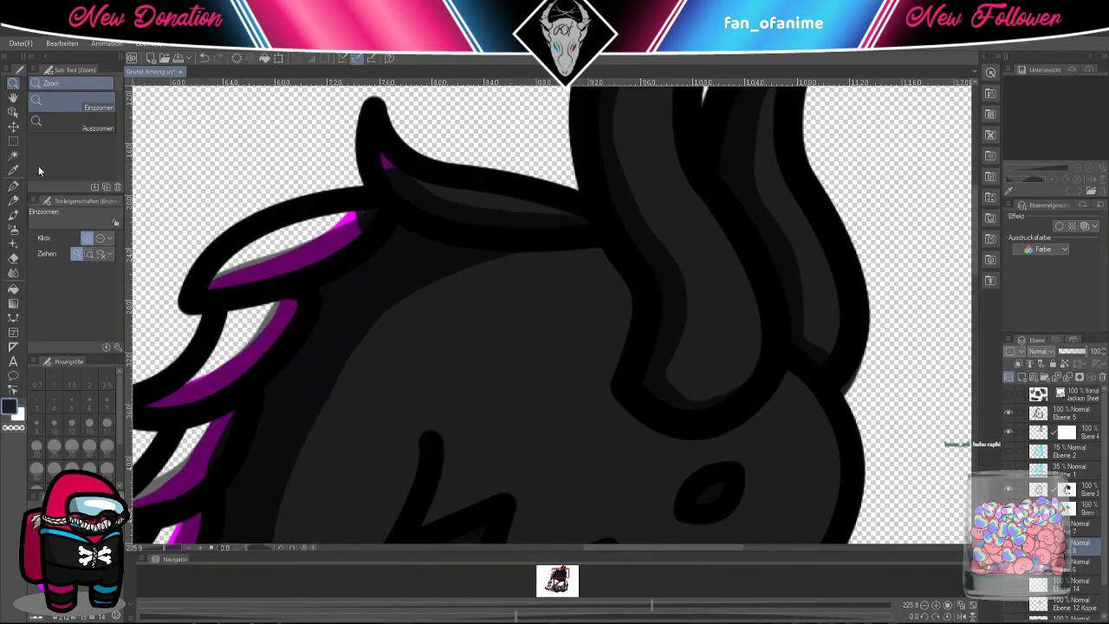
{"action": "left_click_drag", "start_coordinate": [388, 260], "coordinate": [475, 164]}
{"action": "left_click_drag", "start_coordinate": [373, 364], "coordinate": [459, 277]}
{"action": "left_click_drag", "start_coordinate": [329, 364], "coordinate": [396, 292]}
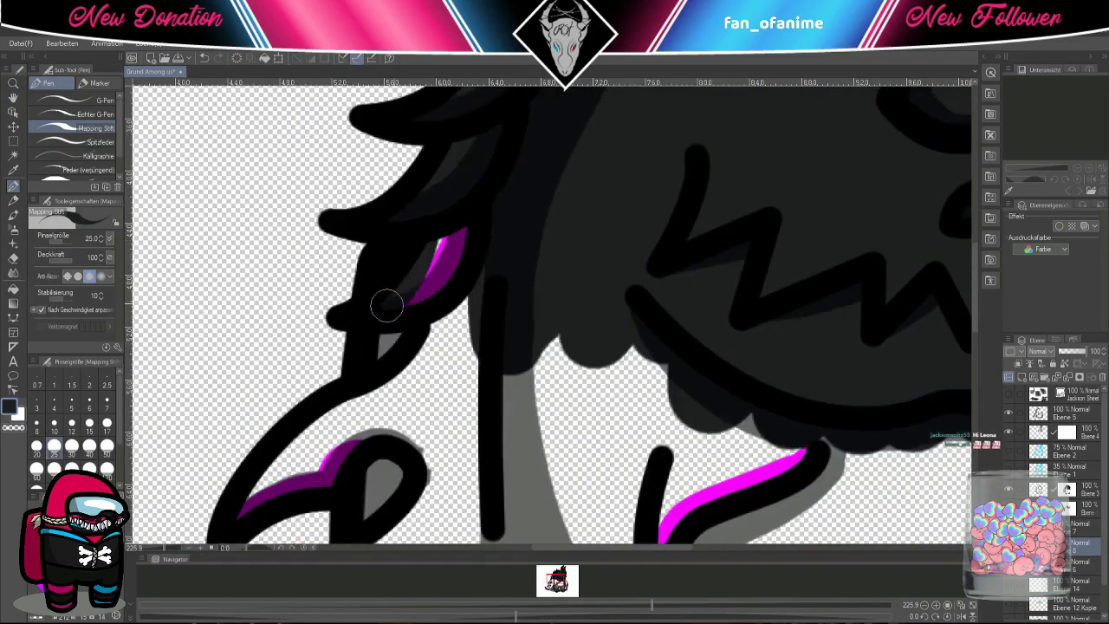
- Fill the lower mane spikes and the tattered back cape strands with the dark base colour
{"action": "scroll", "coordinate": [468, 353], "scroll_direction": "down", "scroll_amount": 1}
{"action": "mouse_move", "coordinate": [468, 260]}
{"action": "left_mouse_down"}
{"action": "mouse_move", "coordinate": [454, 215]}
{"action": "mouse_move", "coordinate": [230, 425]}
{"action": "mouse_move", "coordinate": [436, 324]}
{"action": "mouse_move", "coordinate": [416, 390]}
{"action": "left_mouse_up"}
{"action": "scroll", "coordinate": [460, 229], "scroll_direction": "up", "scroll_amount": 1}
{"action": "mouse_move", "coordinate": [459, 229]}
{"action": "left_mouse_down"}
{"action": "mouse_move", "coordinate": [373, 347]}
{"action": "mouse_move", "coordinate": [463, 289]}
{"action": "mouse_move", "coordinate": [520, 364]}
{"action": "left_mouse_up"}
{"action": "mouse_move", "coordinate": [476, 346]}
{"action": "left_mouse_down"}
{"action": "mouse_move", "coordinate": [550, 247]}
{"action": "mouse_move", "coordinate": [399, 371]}
{"action": "left_mouse_up"}
{"action": "scroll", "coordinate": [399, 371], "scroll_direction": "down", "scroll_amount": 1}
{"action": "mouse_move", "coordinate": [436, 416]}
{"action": "left_mouse_down"}
{"action": "mouse_move", "coordinate": [488, 354]}
{"action": "mouse_move", "coordinate": [480, 453]}
{"action": "left_mouse_up"}
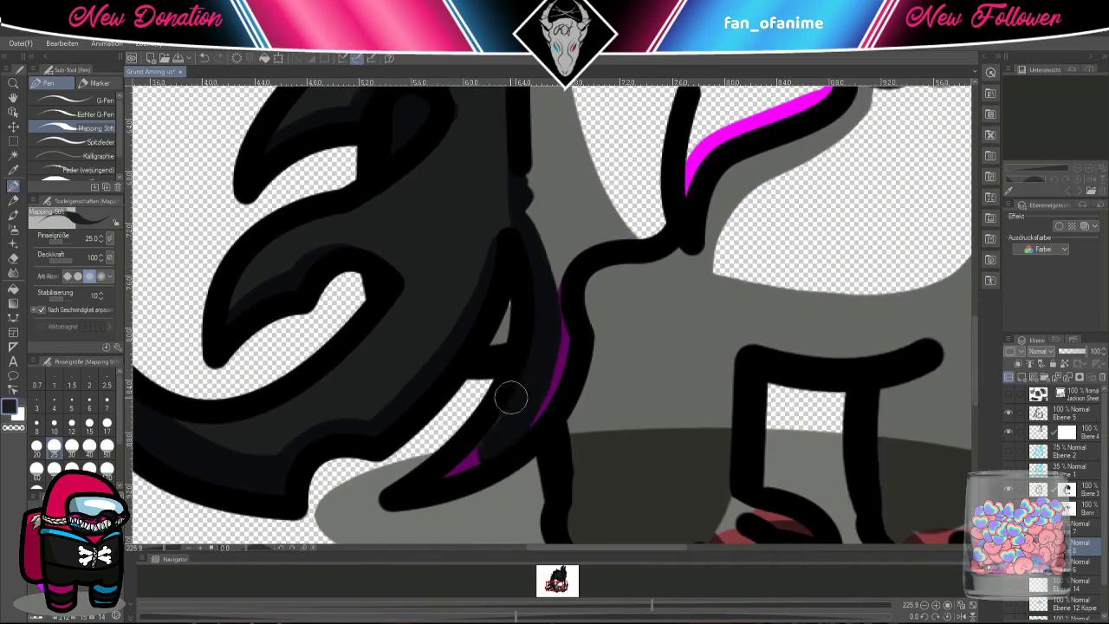
- Fill the upper torso and the area around the arm with the dark base colour using brush size 40
{"action": "scroll", "coordinate": [480, 453], "scroll_direction": "up", "scroll_amount": 1}
{"action": "left_click", "coordinate": [89, 445]}
{"action": "mouse_move", "coordinate": [433, 243]}
{"action": "left_mouse_down"}
{"action": "mouse_move", "coordinate": [533, 136]}
{"action": "mouse_move", "coordinate": [693, 260]}
{"action": "left_mouse_up"}
{"action": "left_click_drag", "start_coordinate": [520, 260], "coordinate": [486, 390]}
{"action": "left_click_drag", "start_coordinate": [433, 251], "coordinate": [532, 433]}
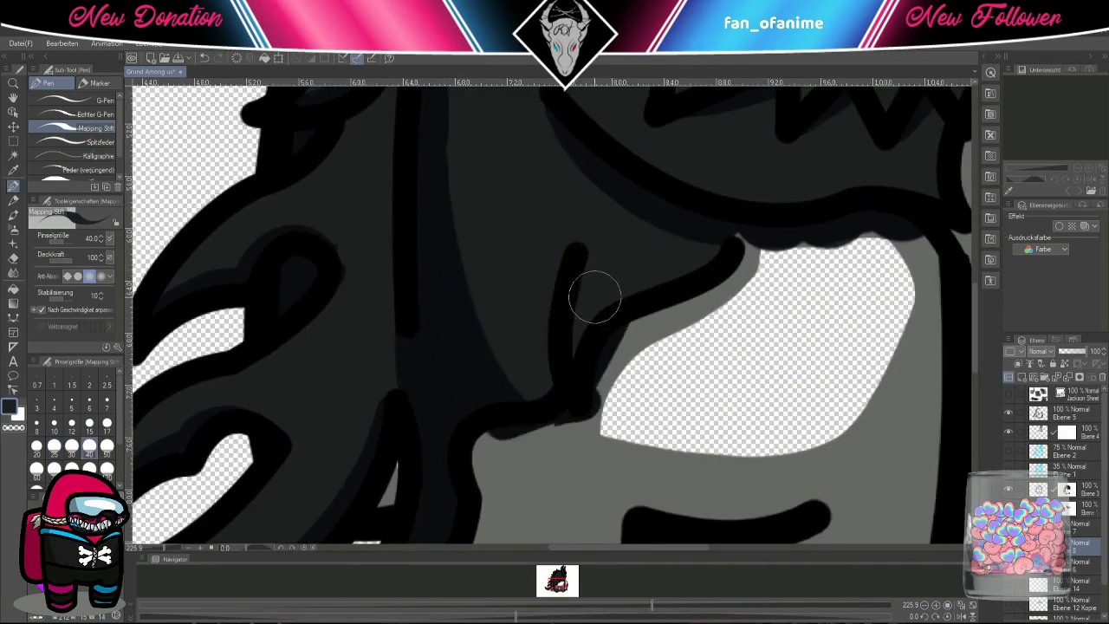
{"action": "left_click_drag", "start_coordinate": [910, 269], "coordinate": [673, 338]}
{"action": "left_click_drag", "start_coordinate": [673, 338], "coordinate": [676, 437]}
- Fill the belly, both legs and the front cape strip with the dark base colour, using brush sizes 80 and 40
{"action": "scroll", "coordinate": [675, 436], "scroll_direction": "down", "scroll_amount": 1}
{"action": "left_click", "coordinate": [72, 469]}
{"action": "mouse_move", "coordinate": [555, 286]}
{"action": "left_mouse_down"}
{"action": "mouse_move", "coordinate": [532, 305]}
{"action": "mouse_move", "coordinate": [638, 389]}
{"action": "mouse_move", "coordinate": [601, 413]}
{"action": "mouse_move", "coordinate": [286, 460]}
{"action": "left_mouse_up"}
{"action": "scroll", "coordinate": [418, 344], "scroll_direction": "up", "scroll_amount": 1}
{"action": "mouse_move", "coordinate": [418, 343]}
{"action": "left_mouse_down"}
{"action": "mouse_move", "coordinate": [321, 384]}
{"action": "mouse_move", "coordinate": [391, 339]}
{"action": "left_mouse_up"}
{"action": "scroll", "coordinate": [321, 384], "scroll_direction": "down", "scroll_amount": 1}
{"action": "scroll", "coordinate": [466, 280], "scroll_direction": "up", "scroll_amount": 1}
{"action": "left_click_drag", "start_coordinate": [465, 280], "coordinate": [577, 191]}
{"action": "scroll", "coordinate": [577, 192], "scroll_direction": "up", "scroll_amount": 1}
{"action": "scroll", "coordinate": [321, 433], "scroll_direction": "down", "scroll_amount": 1}
{"action": "scroll", "coordinate": [328, 302], "scroll_direction": "down", "scroll_amount": 1}
{"action": "mouse_move", "coordinate": [390, 286]}
{"action": "left_mouse_down"}
{"action": "mouse_move", "coordinate": [446, 248]}
{"action": "mouse_move", "coordinate": [485, 347]}
{"action": "mouse_move", "coordinate": [421, 302]}
{"action": "mouse_move", "coordinate": [507, 225]}
{"action": "mouse_move", "coordinate": [498, 503]}
{"action": "left_mouse_up"}
{"action": "scroll", "coordinate": [485, 347], "scroll_direction": "up", "scroll_amount": 1}
{"action": "left_click", "coordinate": [89, 446]}
{"action": "scroll", "coordinate": [507, 322], "scroll_direction": "down", "scroll_amount": 1}
{"action": "key", "text": "ctrl+0"}
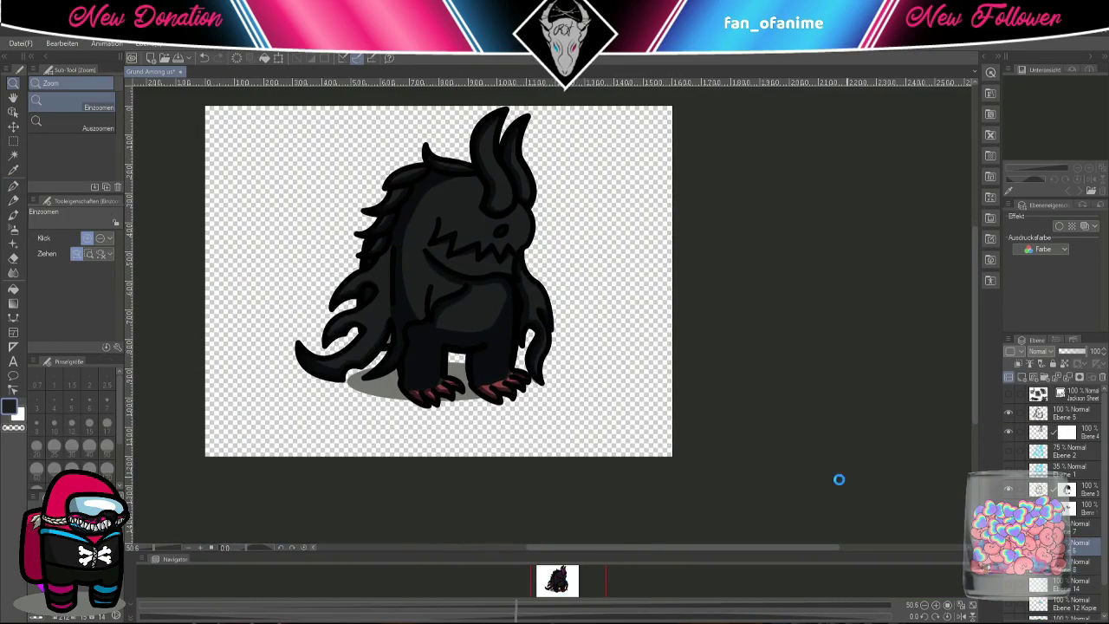
- Place the glow copy of the magenta accents, Ebene 6 Kopie, below layer Ebene 4 at 56% opacity
{"action": "scroll", "coordinate": [567, 251], "scroll_direction": "up", "scroll_amount": 1}
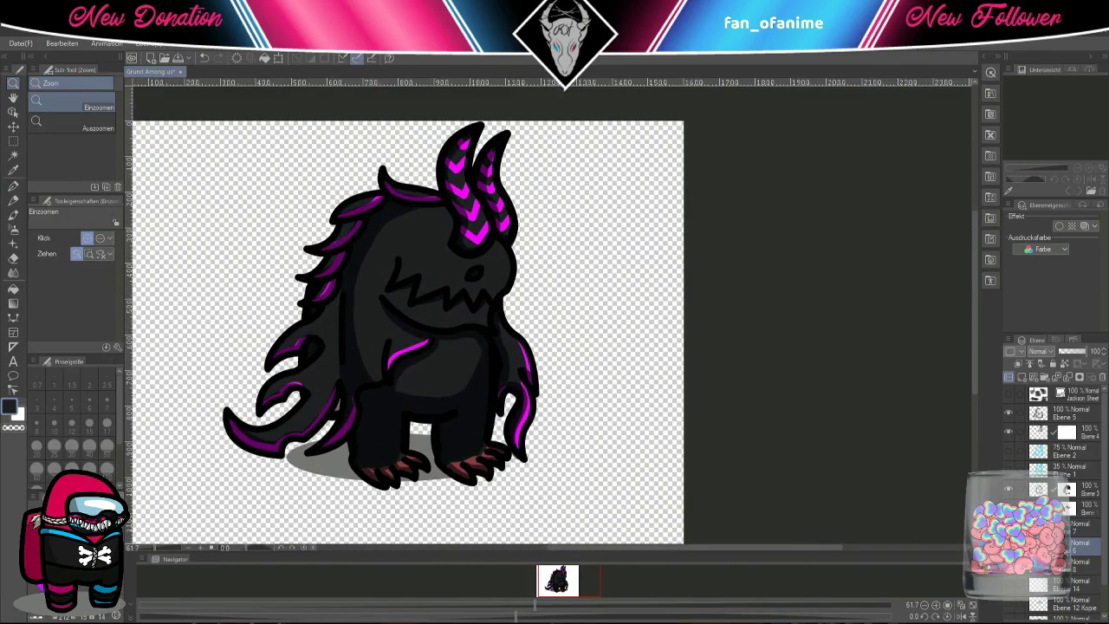
{"action": "left_click_drag", "start_coordinate": [1049, 546], "coordinate": [1049, 412]}
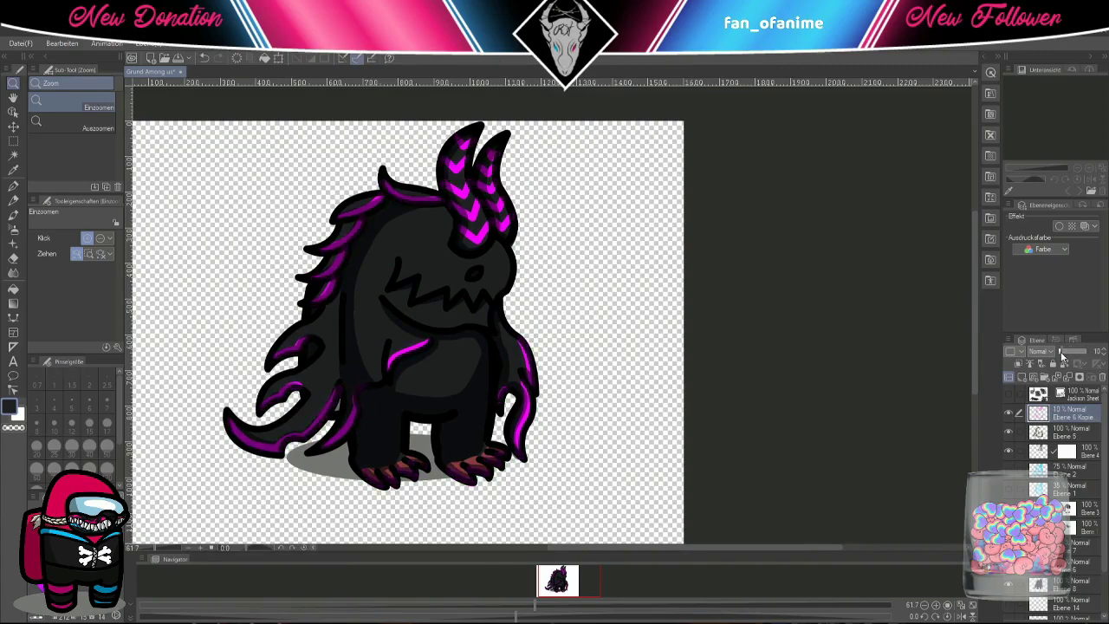
{"action": "left_click_drag", "start_coordinate": [1053, 413], "coordinate": [1053, 452]}
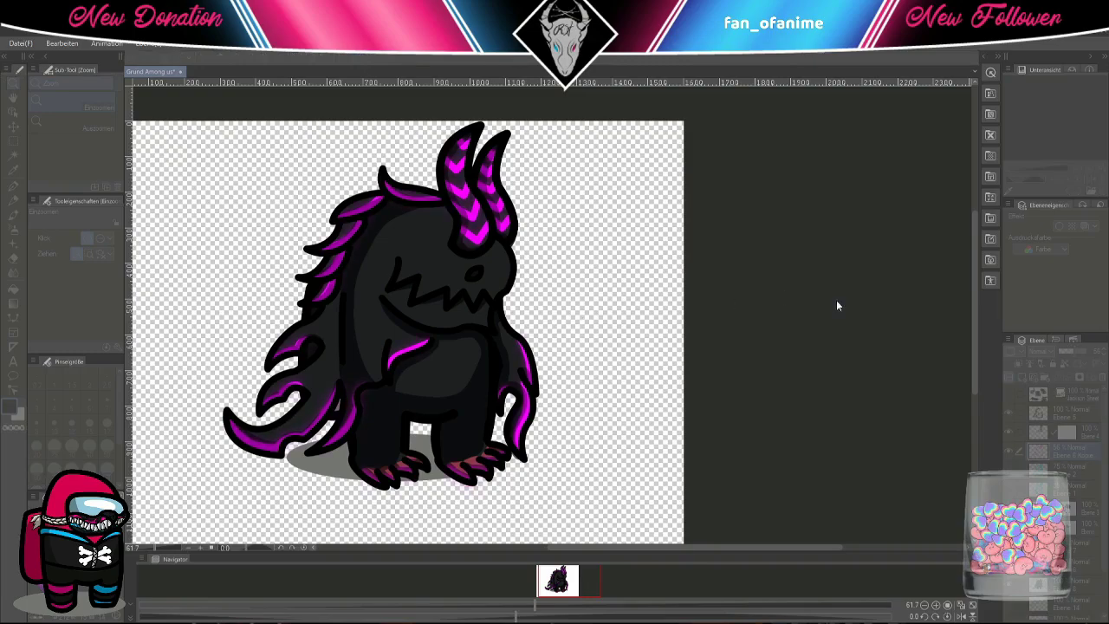
- Erase the magenta glow from the claws of both feet using the hard eraser at size 30
{"action": "scroll", "coordinate": [407, 520], "scroll_direction": "up", "scroll_amount": 5}
{"action": "key", "text": "e"}
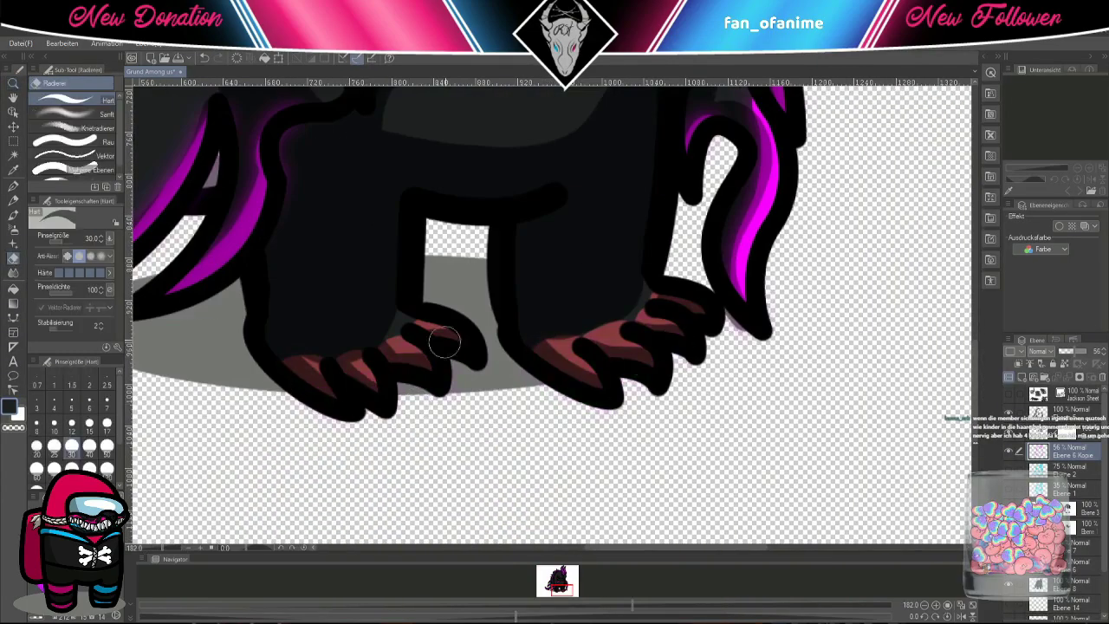
{"action": "scroll", "coordinate": [388, 401], "scroll_direction": "down", "scroll_amount": 8}
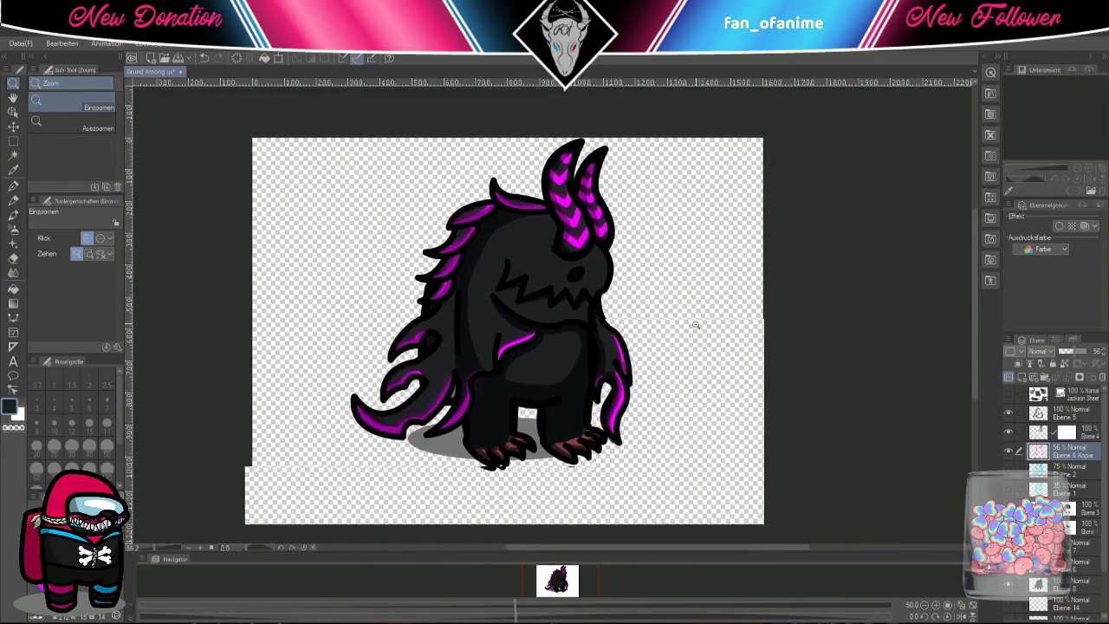
- Try to paint magenta highlights along the teeth of the zigzag mouth using brush size 40
{"action": "scroll", "coordinate": [556, 261], "scroll_direction": "up", "scroll_amount": 6}
{"action": "key", "text": "p"}
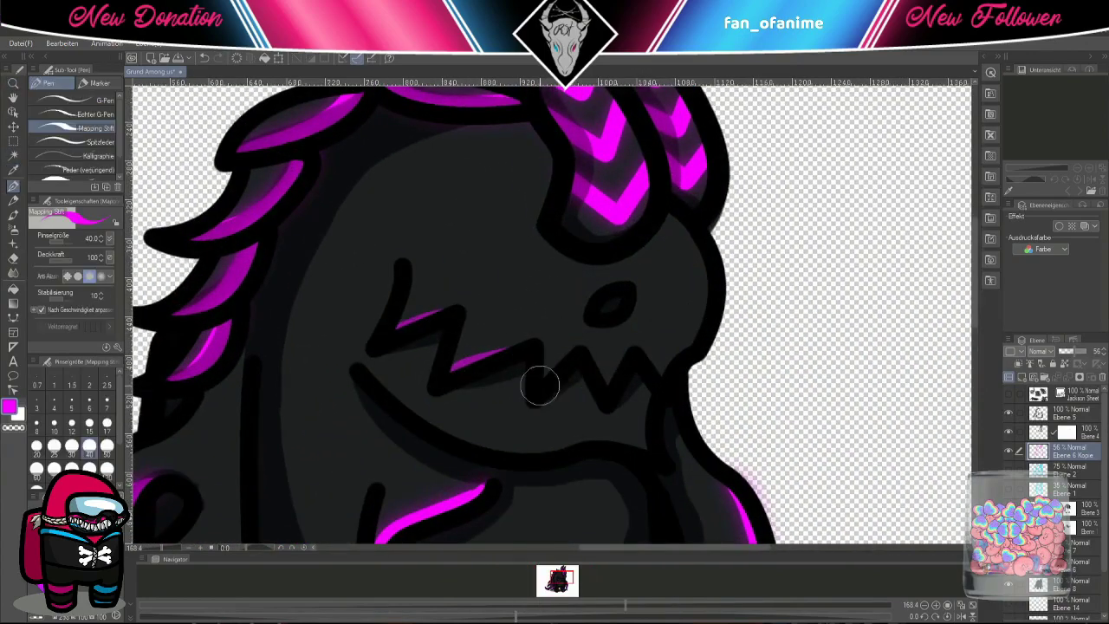
{"action": "left_click_drag", "start_coordinate": [487, 382], "coordinate": [493, 355]}
{"action": "key", "text": "ctrl+z"}
{"action": "left_click_drag", "start_coordinate": [575, 318], "coordinate": [436, 181]}
{"action": "left_click_drag", "start_coordinate": [476, 509], "coordinate": [649, 309]}
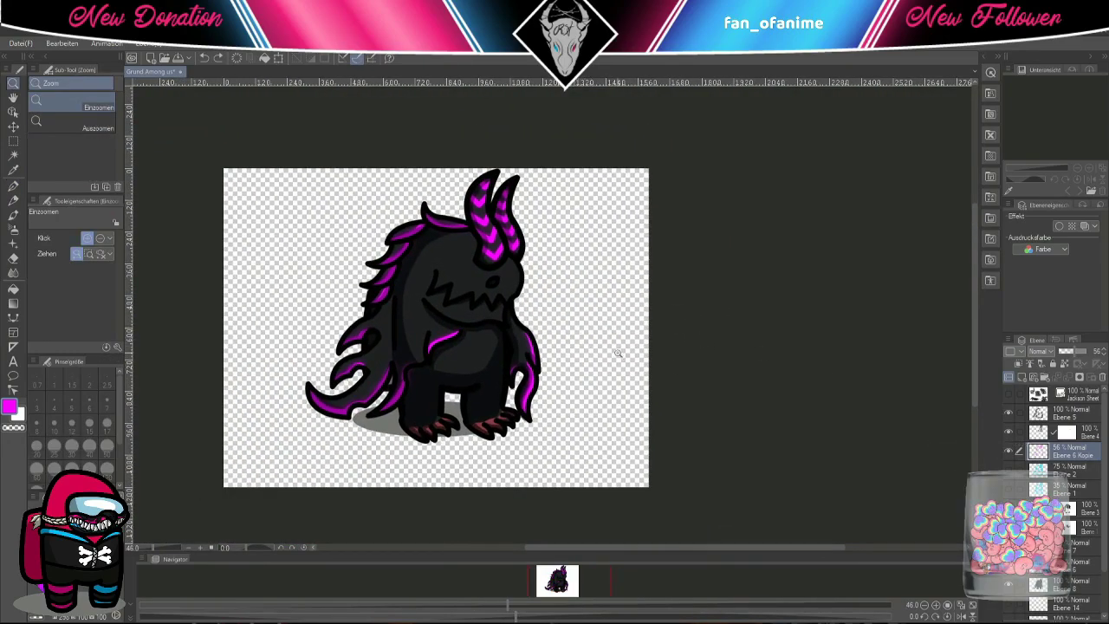